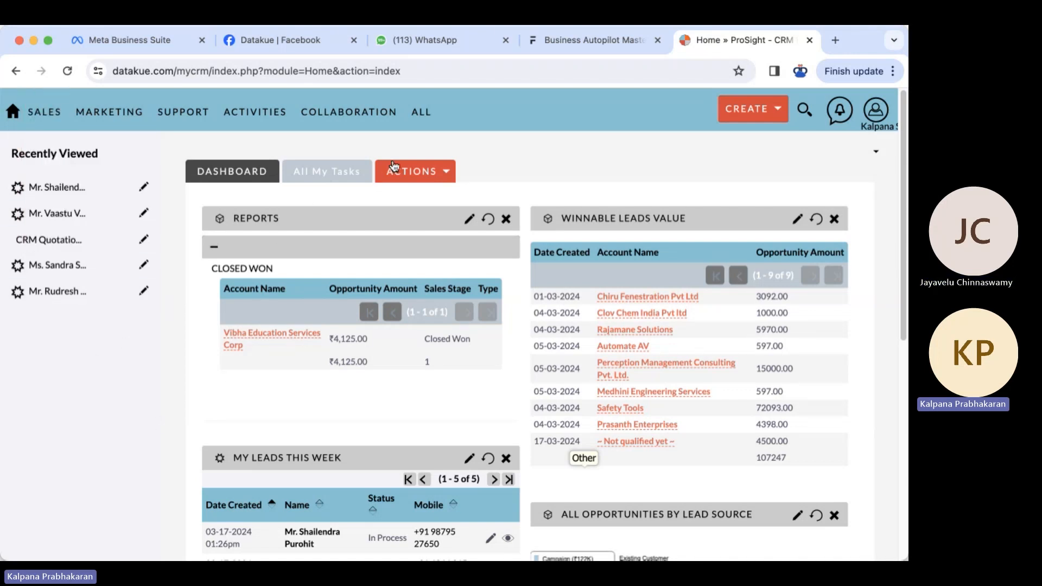
- Open Email - Templates from the ALL menu
mouse_move(420, 118)
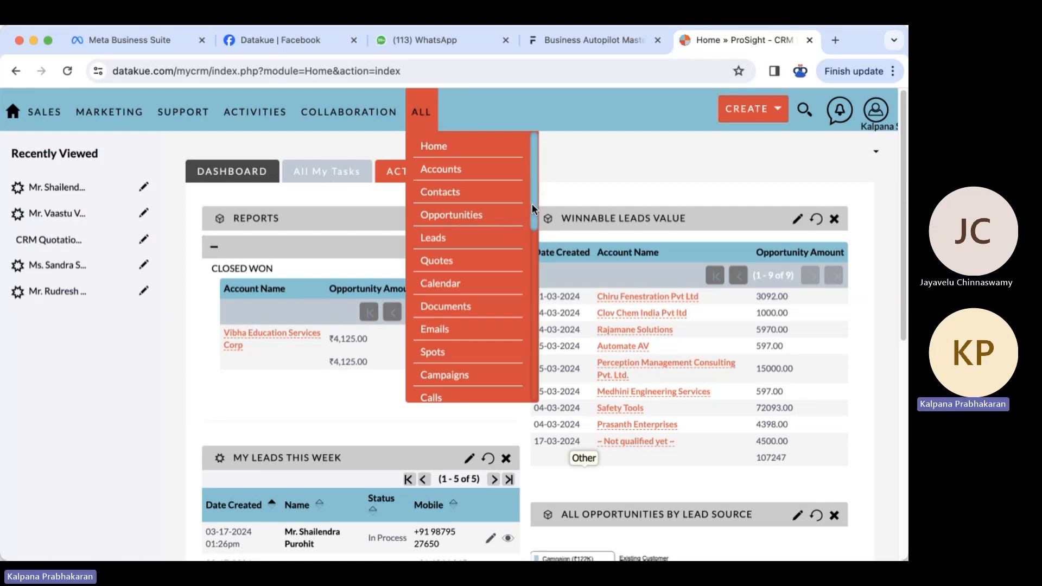
left_click_drag(532, 203, 525, 385)
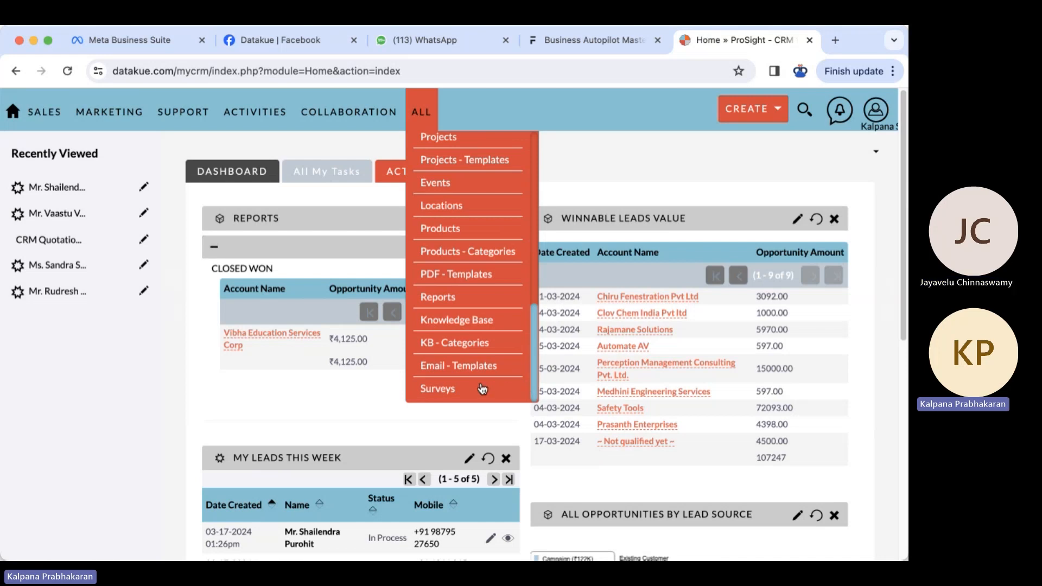
left_click(433, 366)
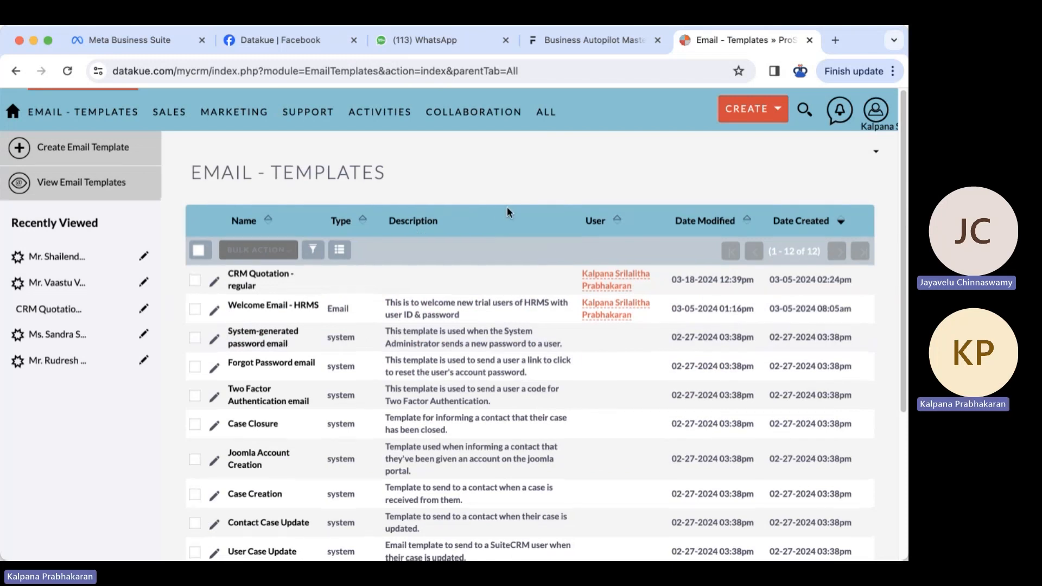
scroll(507, 212, "down", 5)
scroll(507, 212, "up", 2)
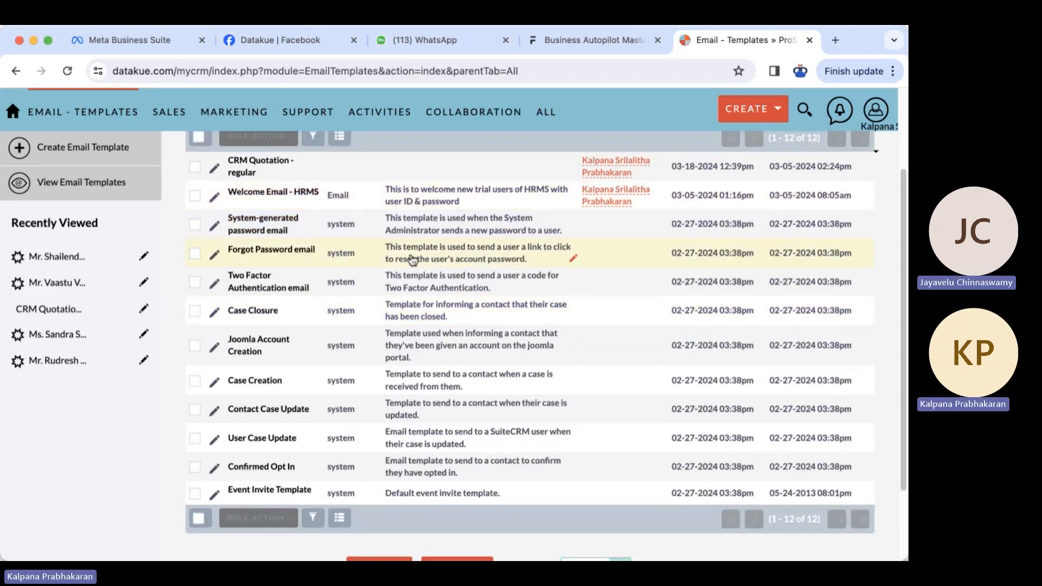
scroll(227, 308, "up", 2)
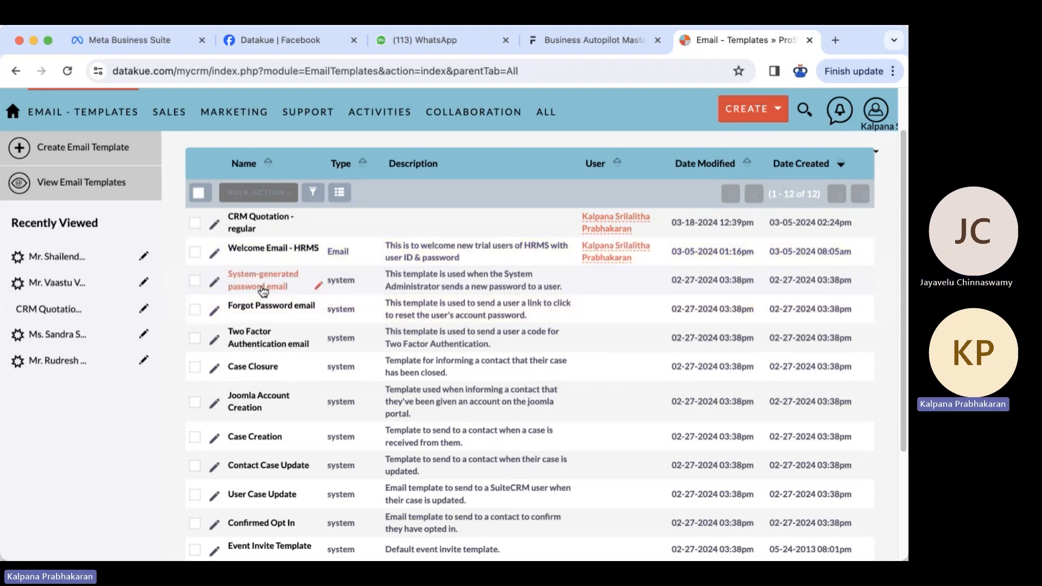
left_click(215, 284)
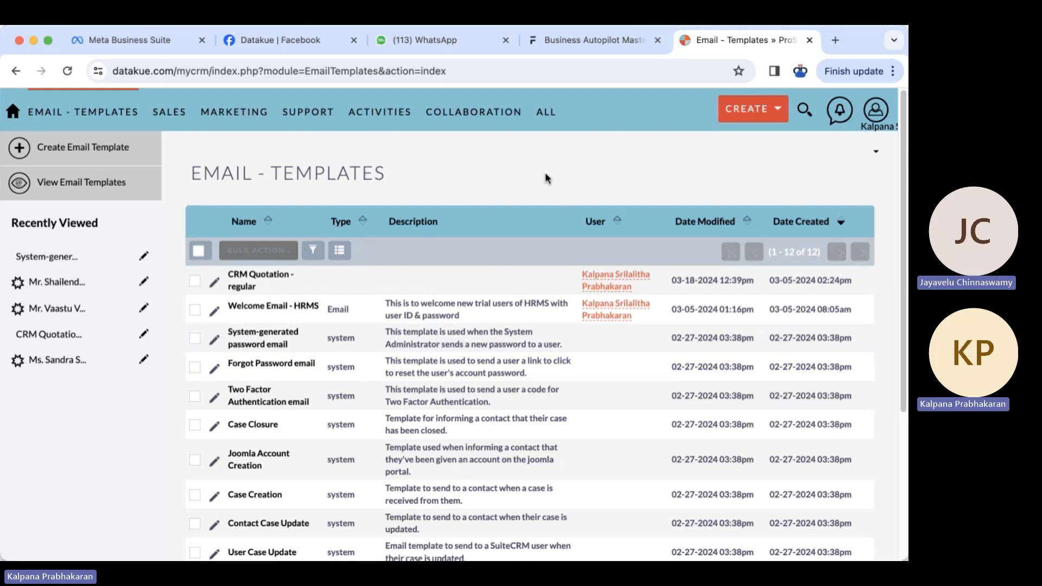
mouse_move(322, 113)
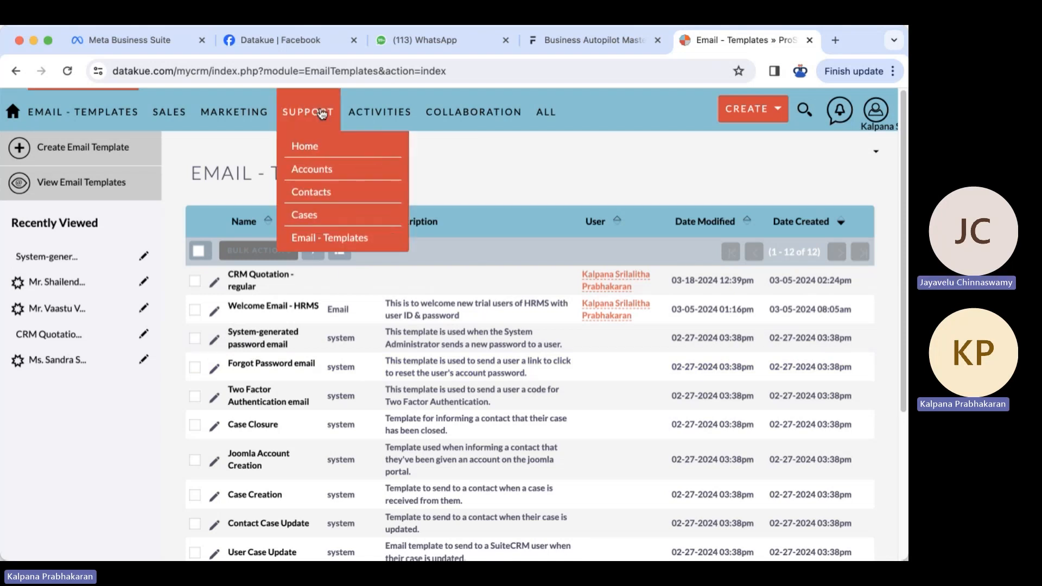
- Create a new email template named 'CRM Quotation'
left_click(76, 154)
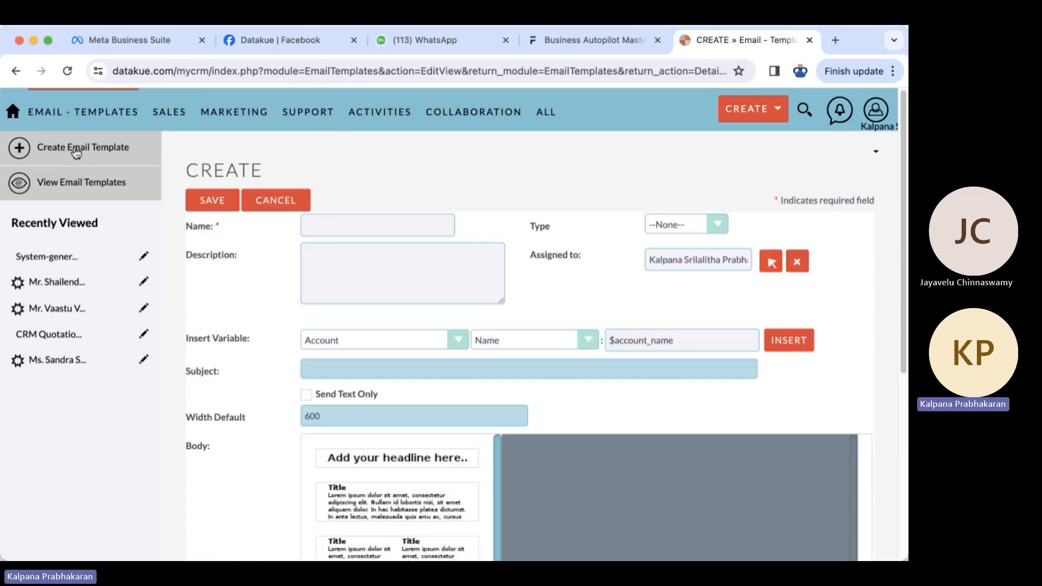
left_click(387, 226)
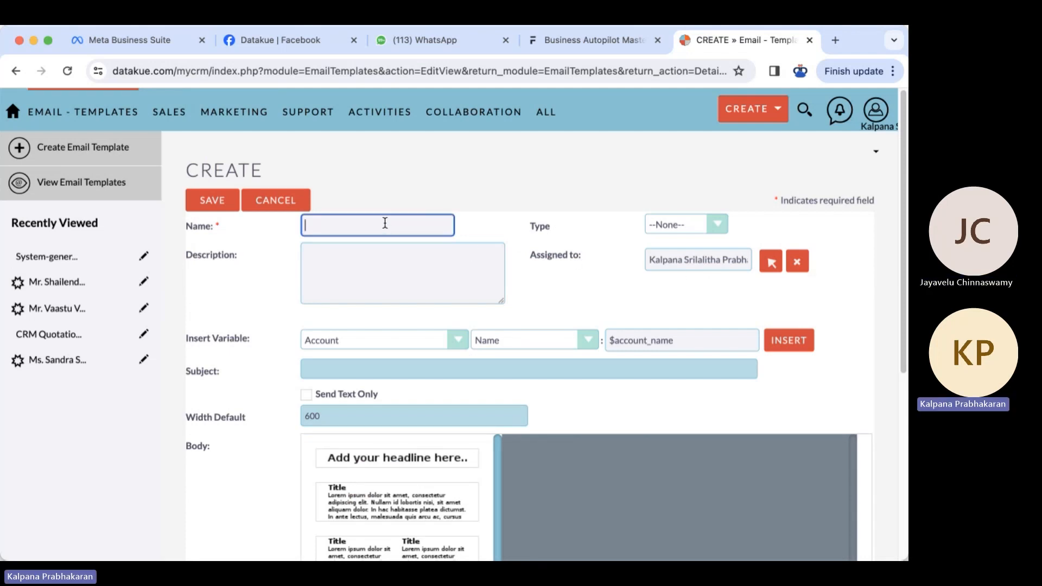
type("Quotation")
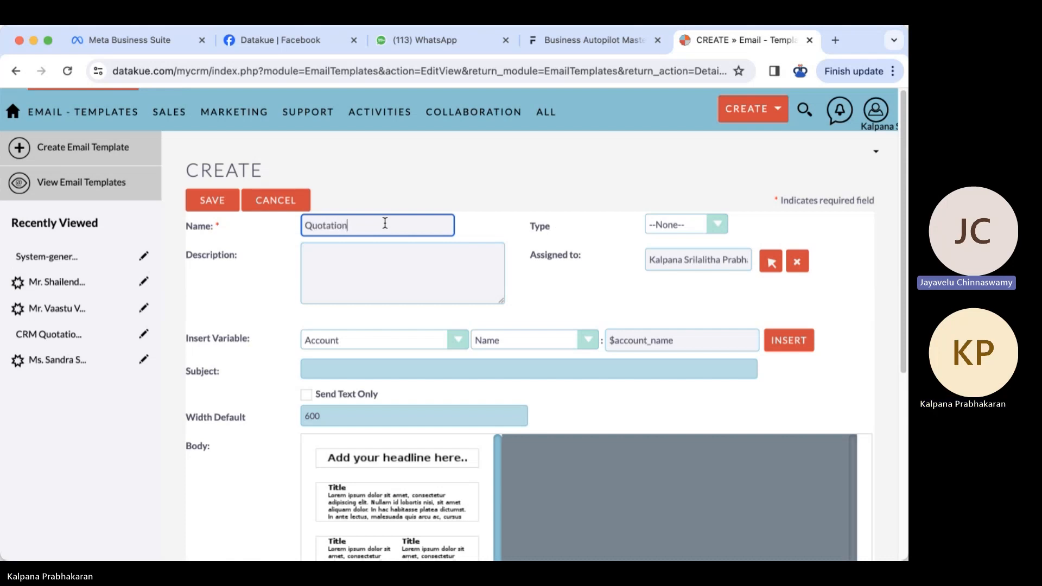
key("super+Left")
type("CRM")
key("super+Right")
type("- reg")
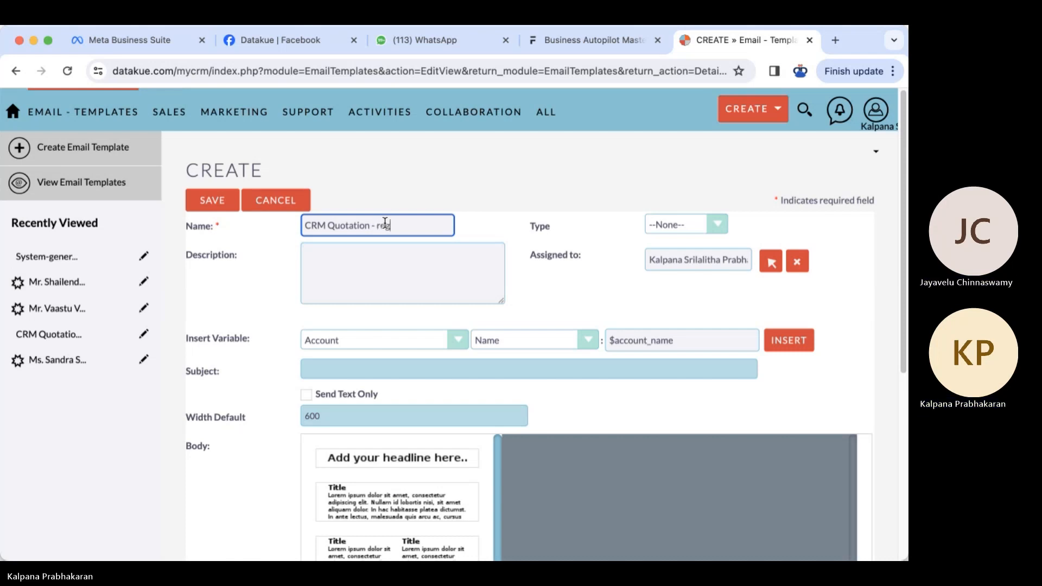
key("BackSpace")
key("BackSpace")
key("BackSpace")
key("BackSpace")
key("BackSpace")
key("BackSpace")
left_click(414, 186)
- Paste the standard-edition description and set the template Type to Email
left_click(379, 264)
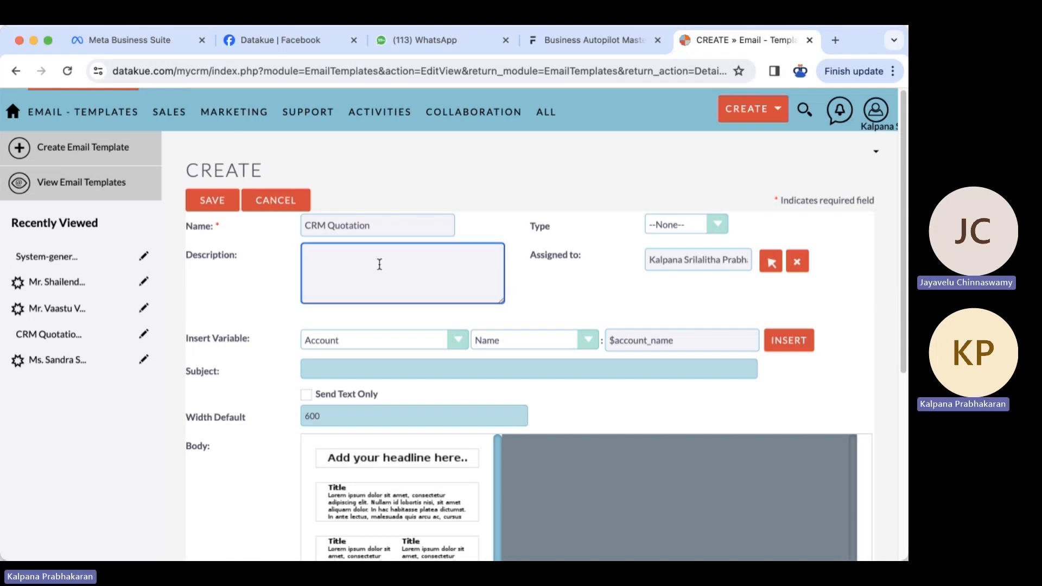
type("This quote is for the standard edition as part of www.prosight.in portal with the named sub-folder for the customers.")
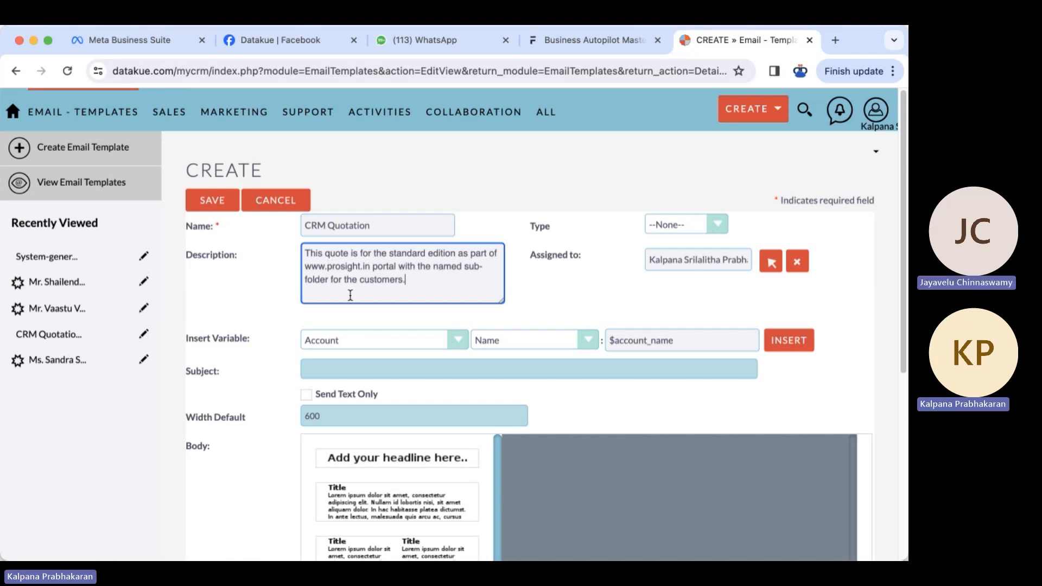
left_click(578, 303)
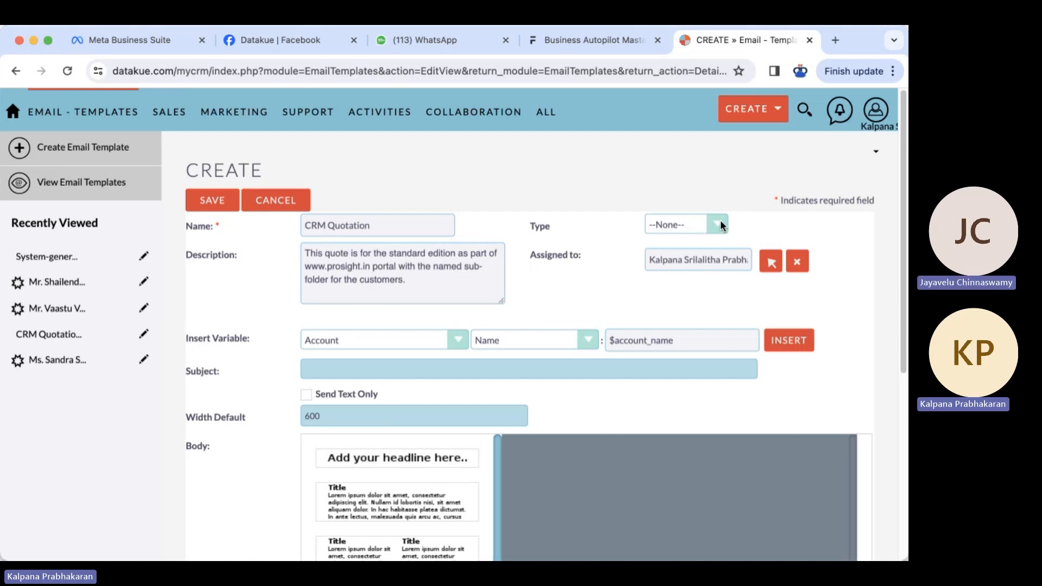
left_click(677, 253)
scroll(586, 295, "down", 1)
scroll(585, 296, "down", 3)
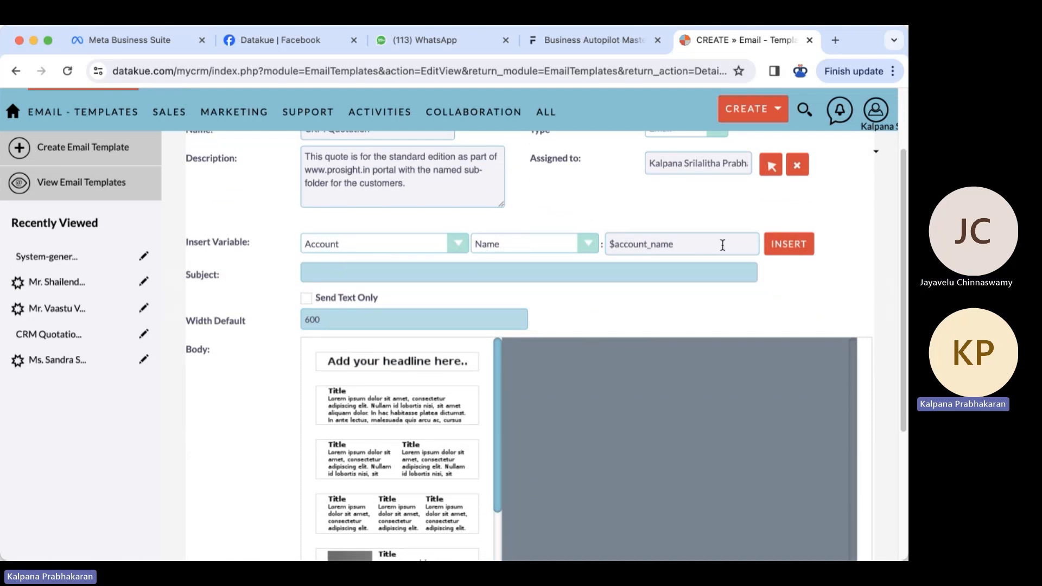
- Paste 'Datakue Quotation - CRM Standard Edition' as the email subject
left_click(327, 271)
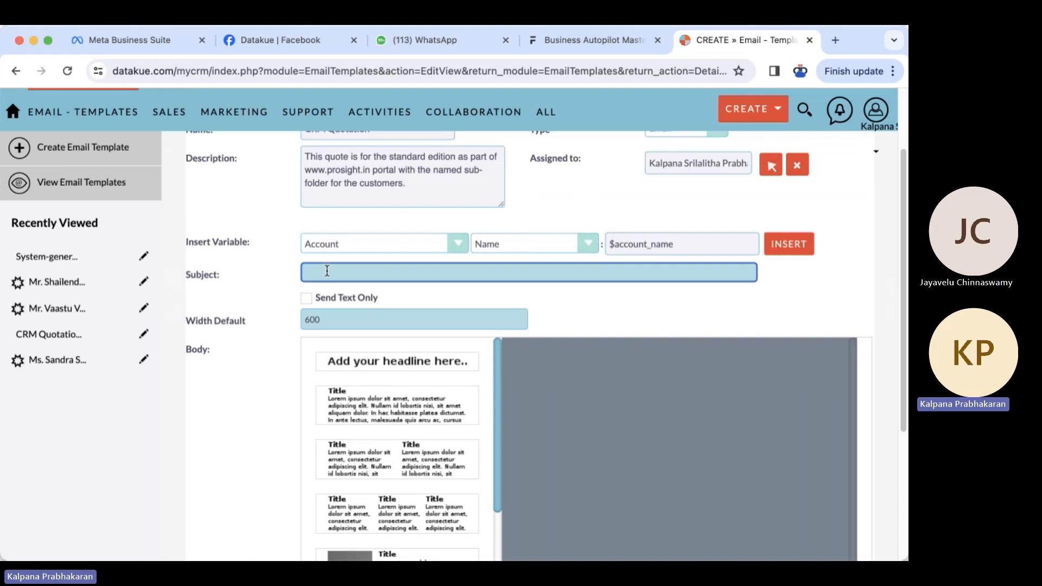
type("Datakue Quotation - CRM Standard Edition")
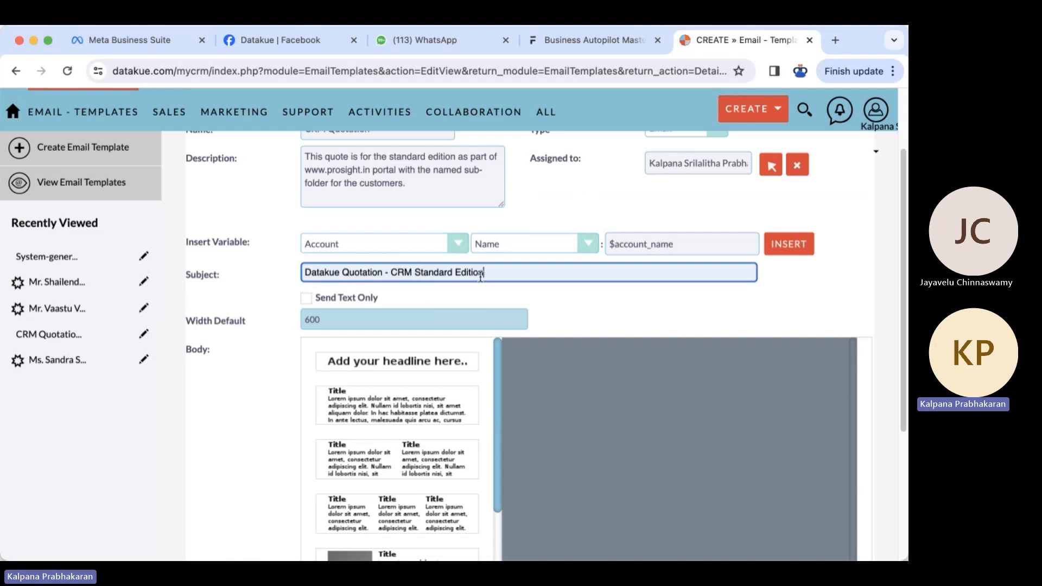
left_click(253, 400)
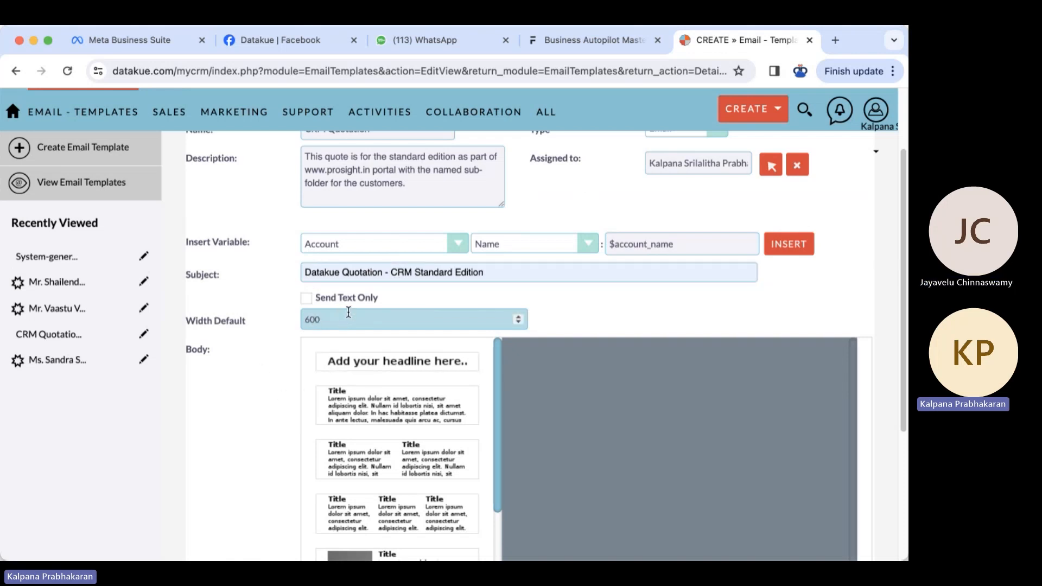
- Toggle Send Text Only on and then back off
left_click(302, 300)
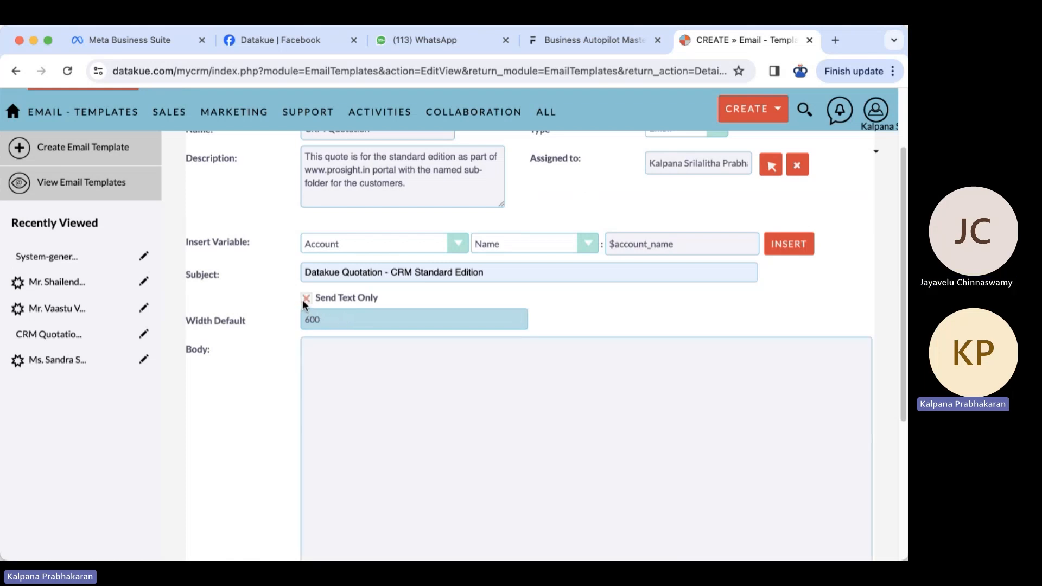
scroll(440, 430, "down", 1)
scroll(440, 430, "down", 10)
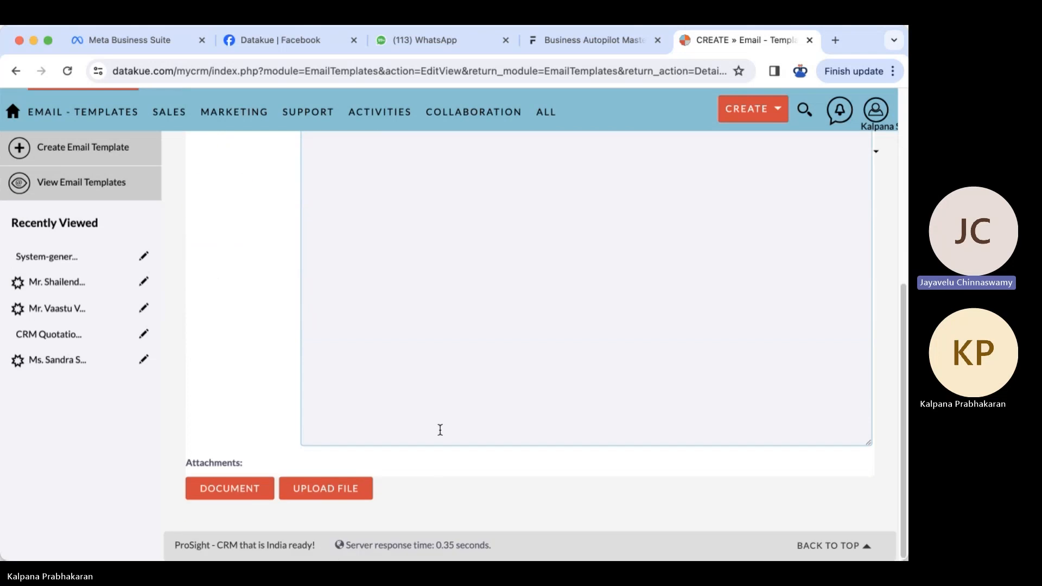
scroll(440, 430, "up", 9)
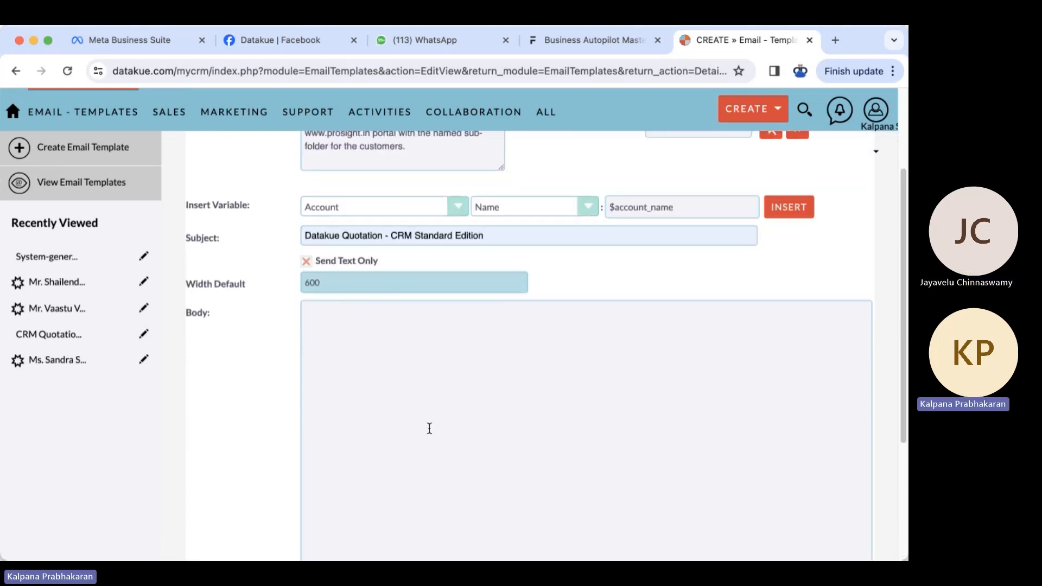
left_click(307, 262)
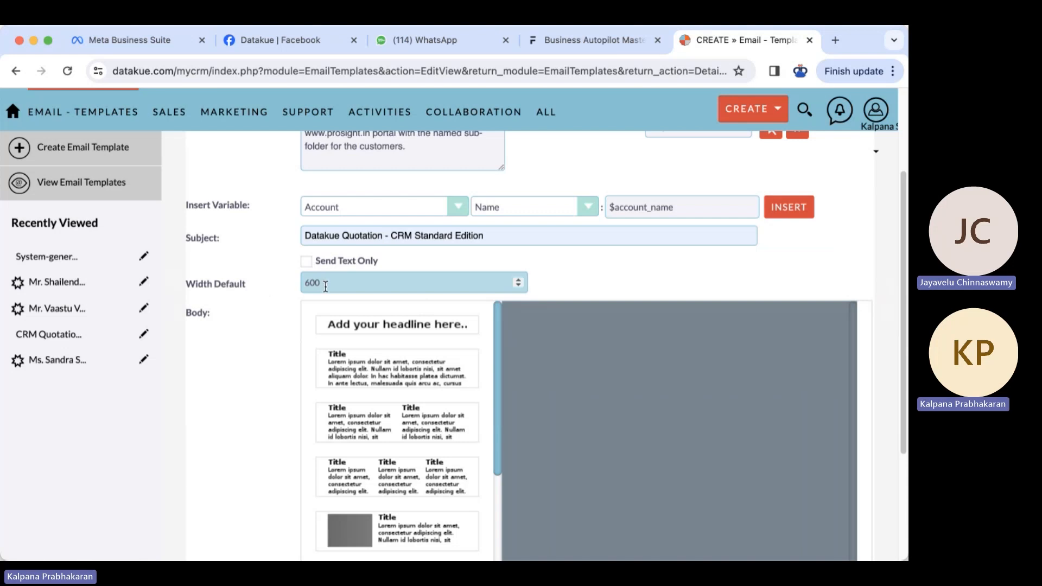
- Change the default width from 600 to 720
left_click_drag(304, 283, 311, 282)
type("720")
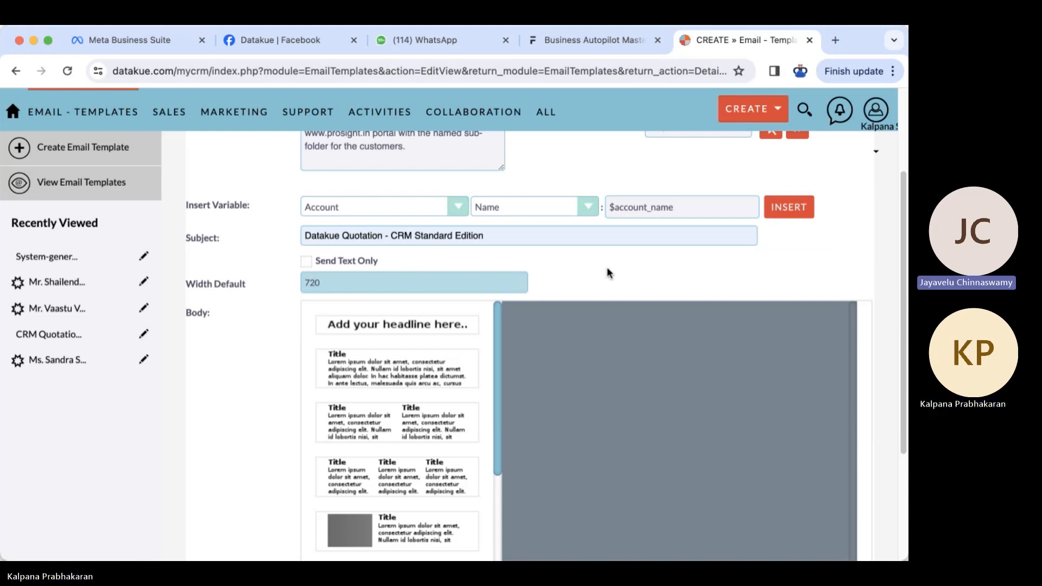
scroll(607, 269, "down", 2)
scroll(607, 267, "down", 1)
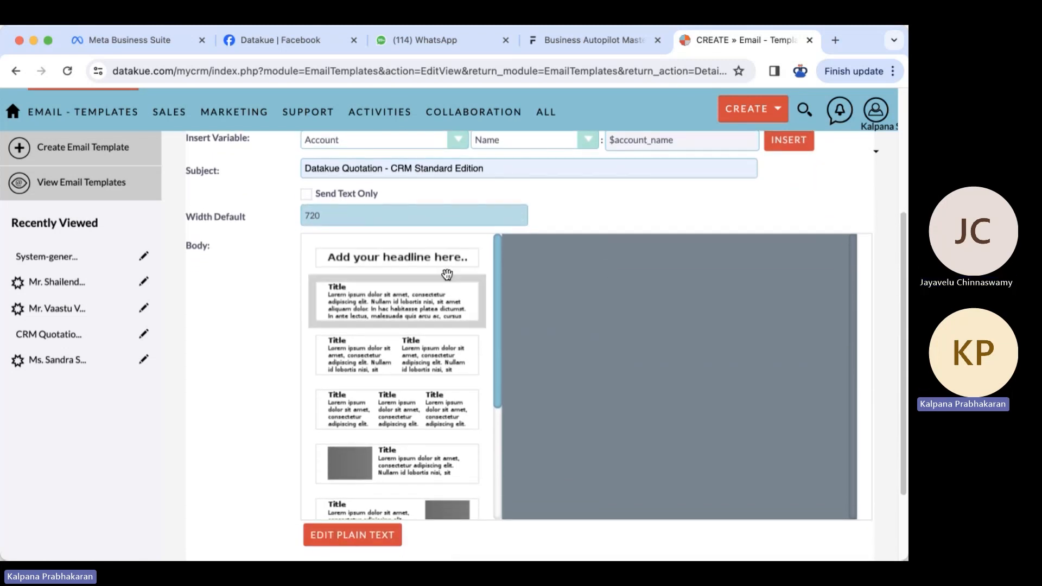
- Add a headline block to the email body and maximise the browser window
left_click(399, 257)
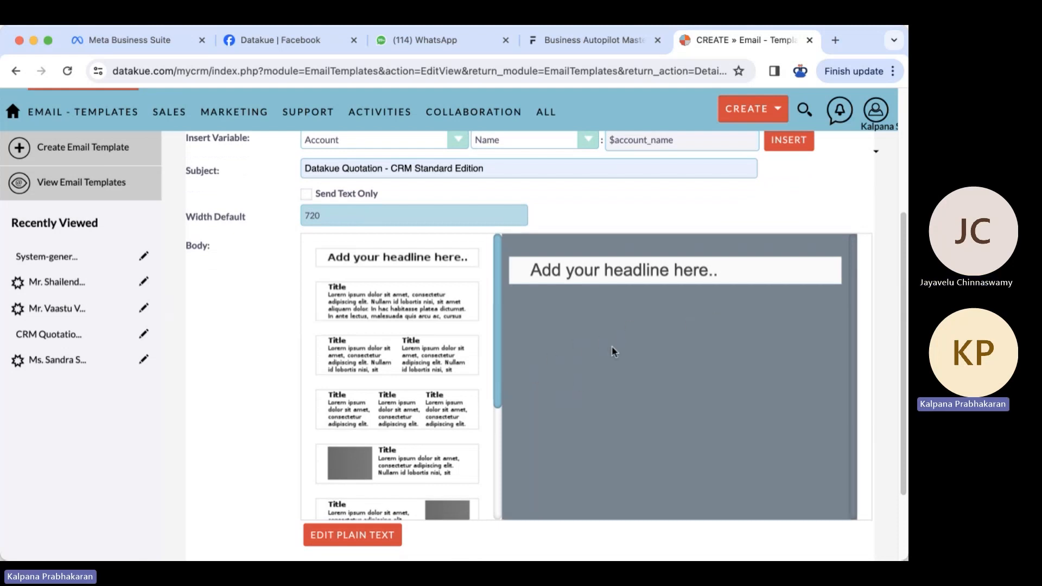
left_click(721, 272)
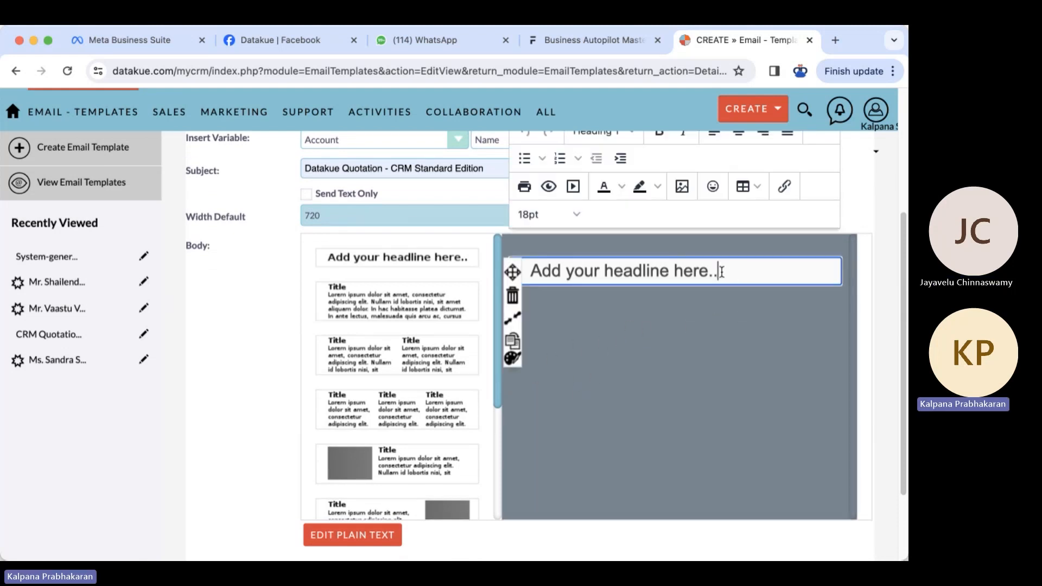
scroll(875, 253, "up", 3)
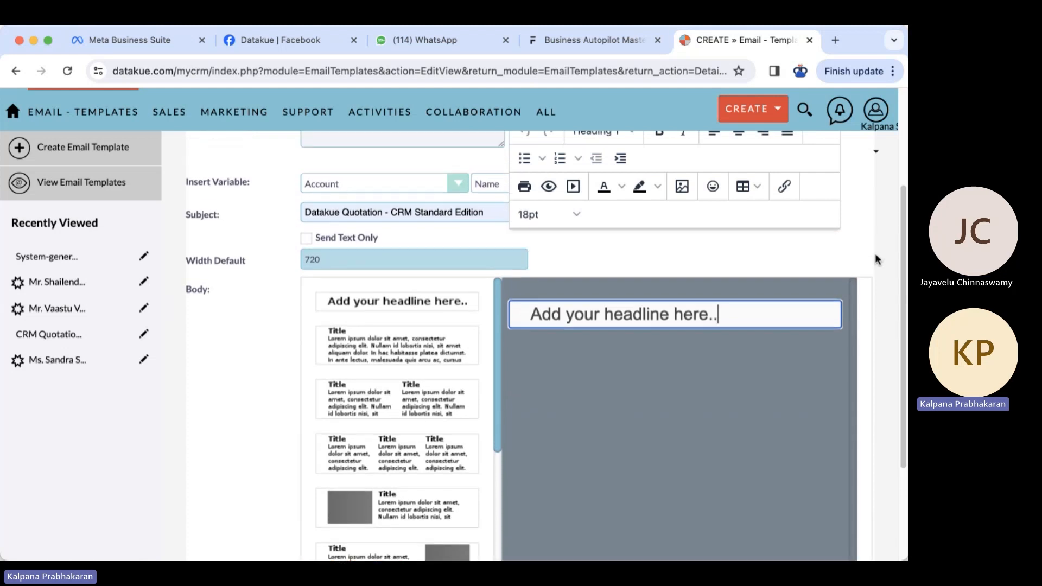
scroll(863, 239, "up", 3)
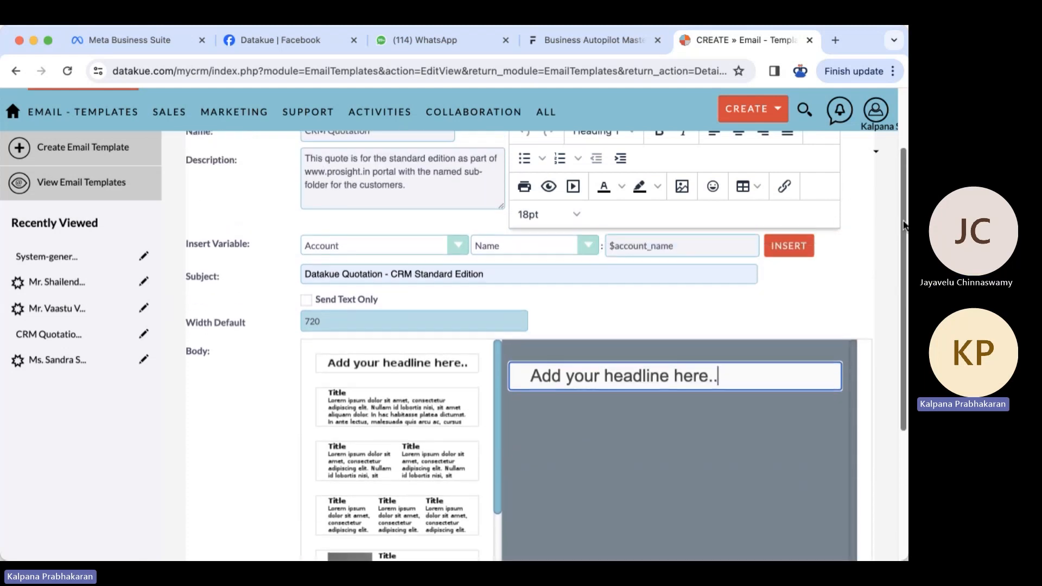
scroll(852, 250, "up", 2)
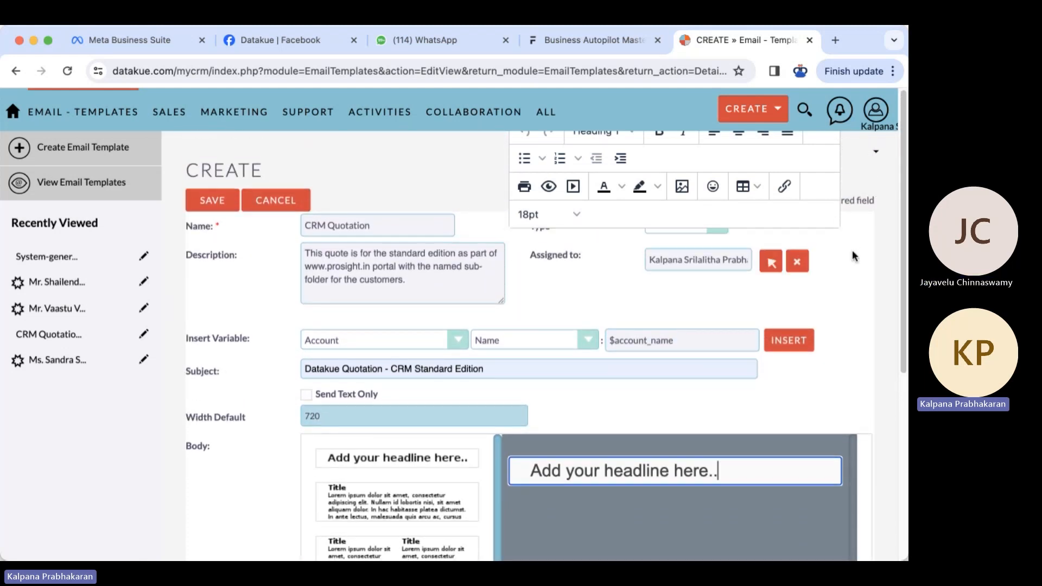
left_click(48, 41)
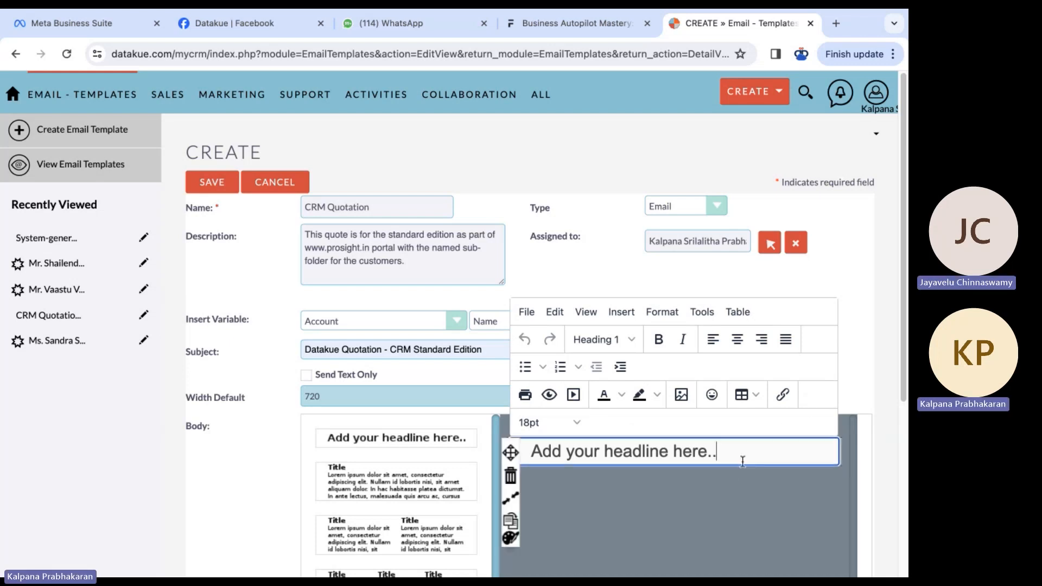
- Replace the headline with 'CRM Quotation - Standard Edition' and add an empty line above it
mouse_move(736, 456)
left_click_drag(532, 452, 725, 452)
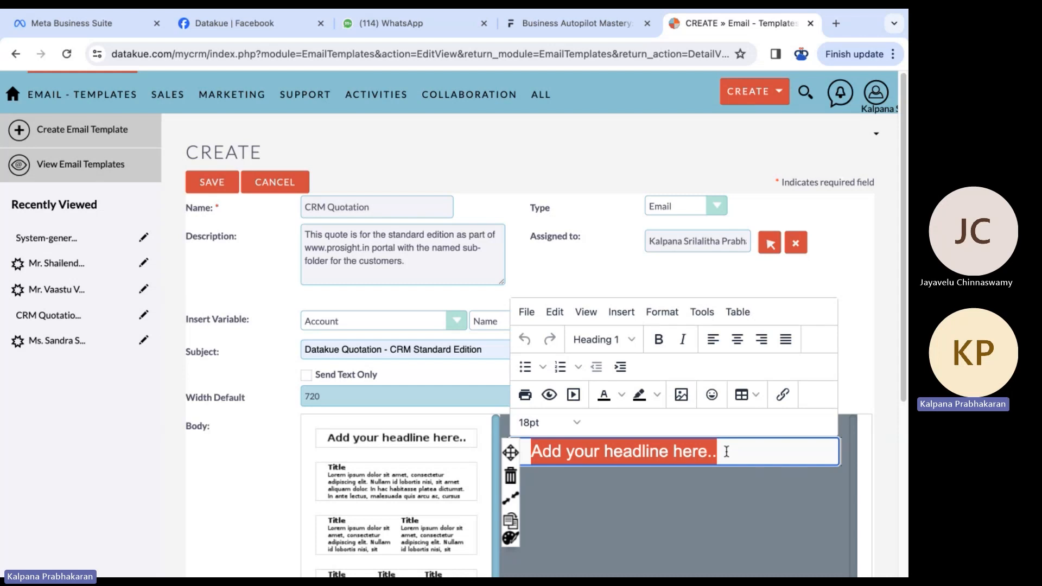
type("C")
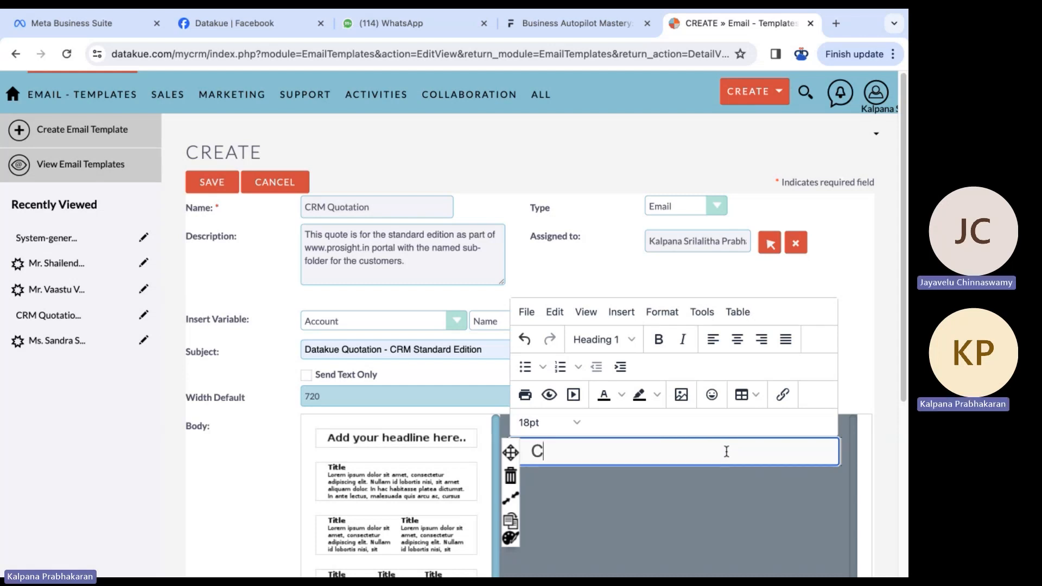
type("RM Quotation - ")
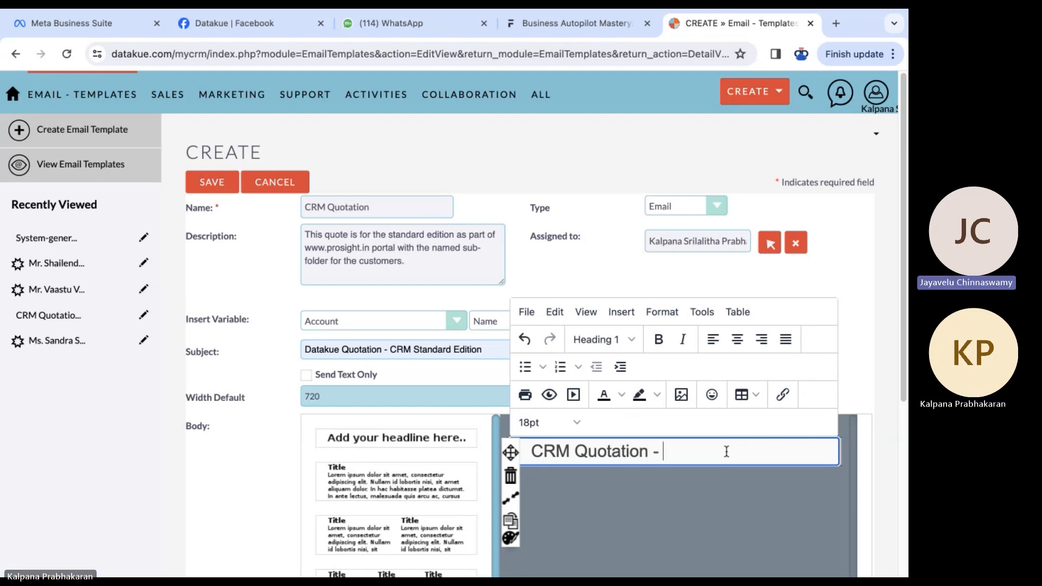
type("Standa")
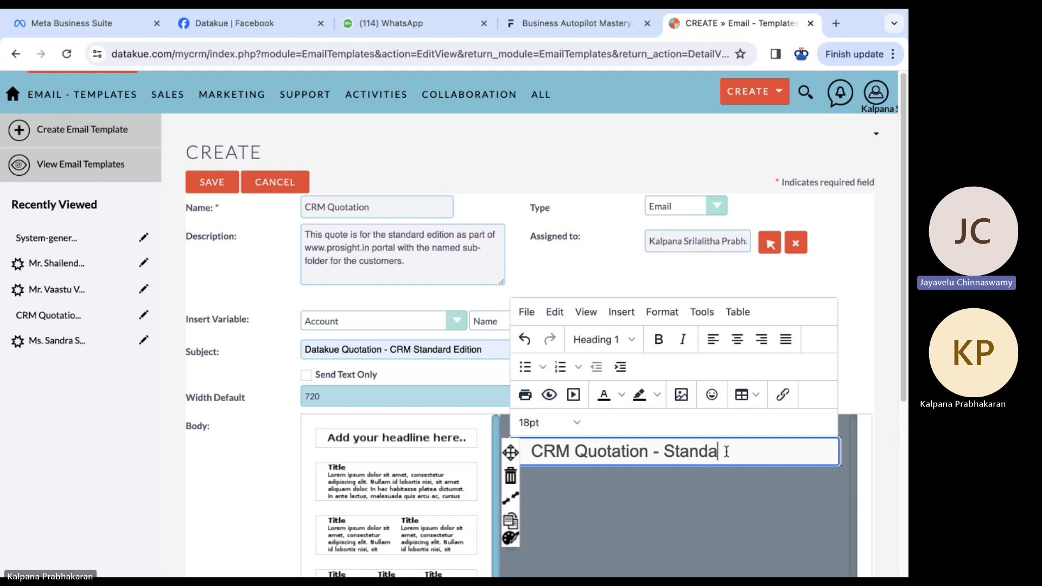
type("rd Edition")
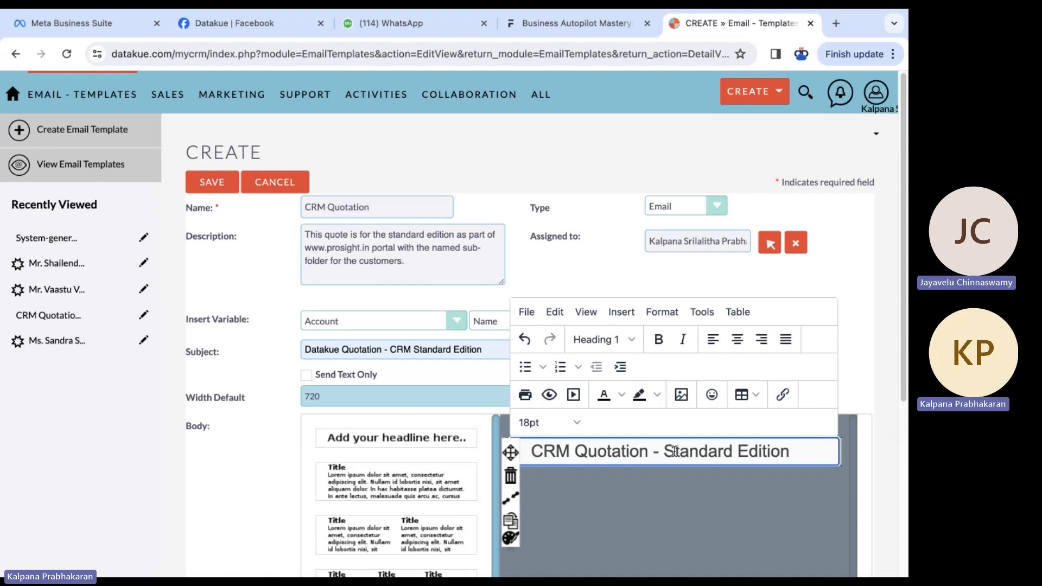
left_click(534, 452)
key("Return")
left_click(675, 451)
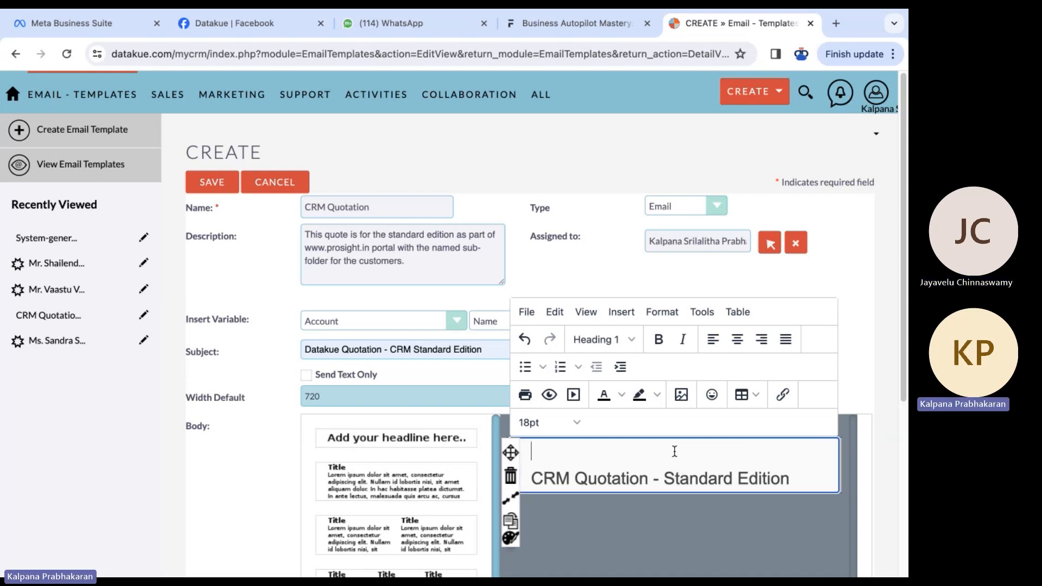
left_click(681, 395)
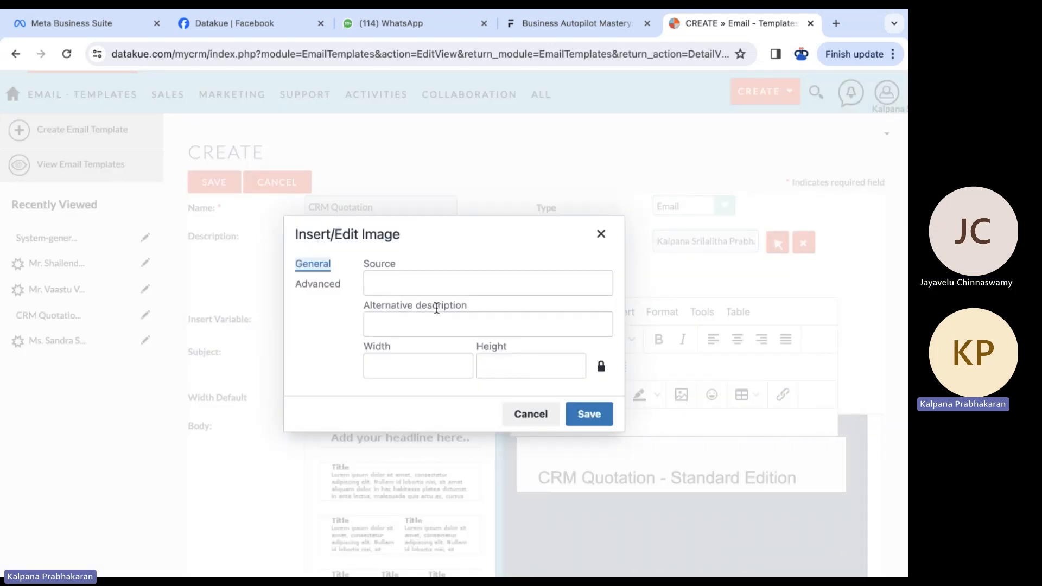
left_click(539, 286)
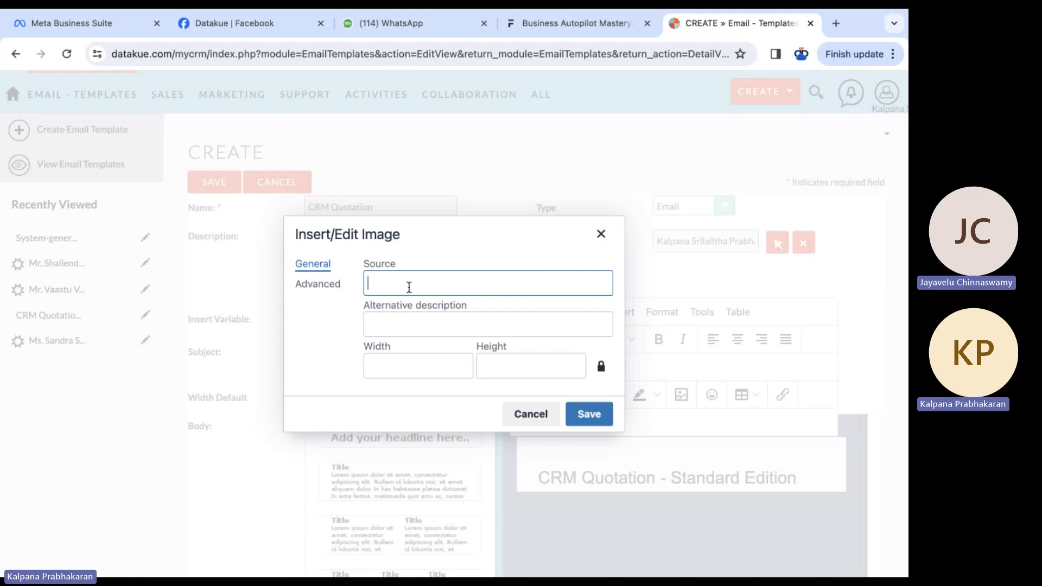
type("d")
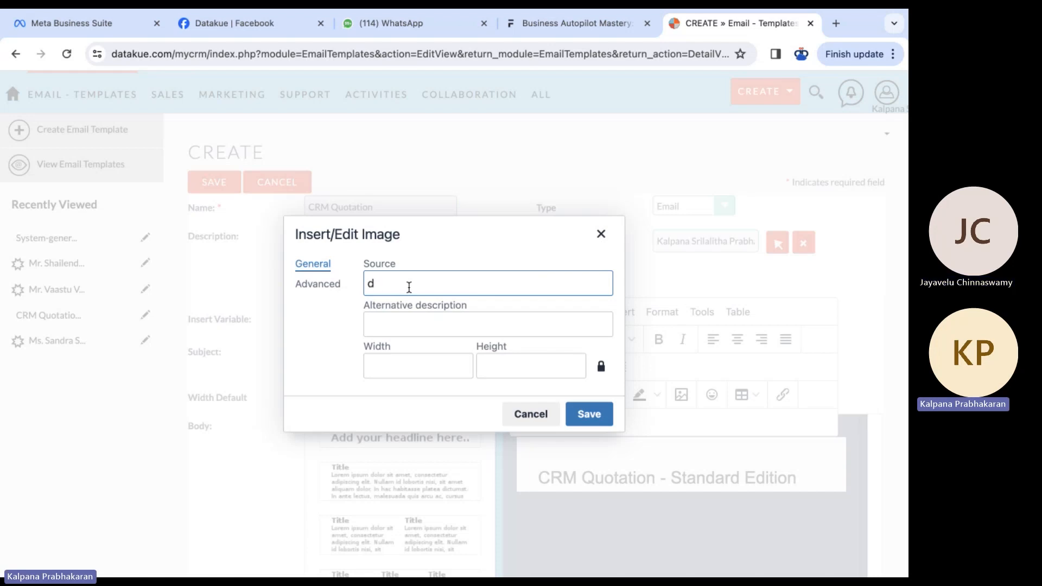
type("ahttps://datakue.c")
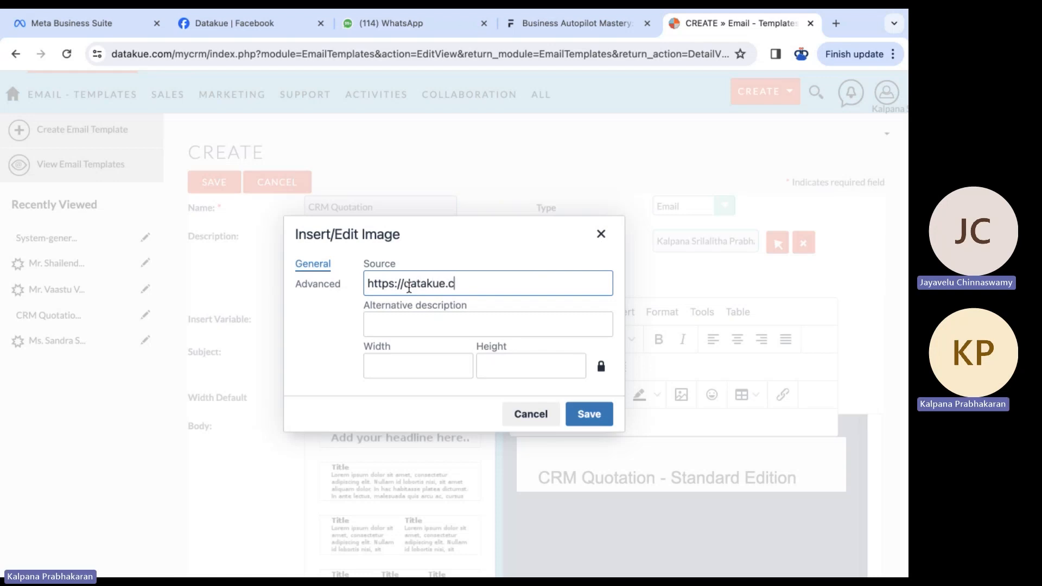
type("om/pics/")
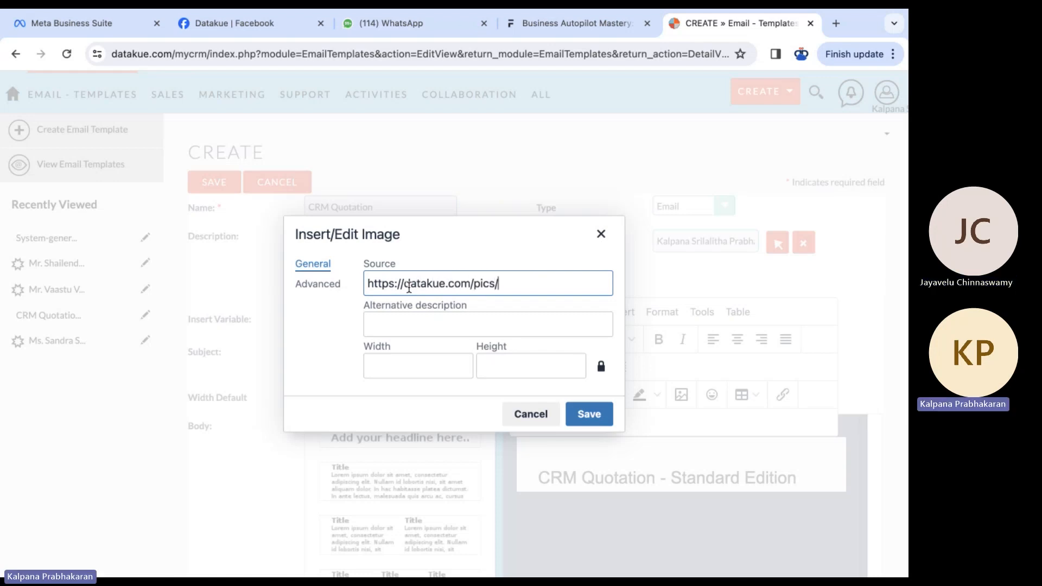
type("logo")
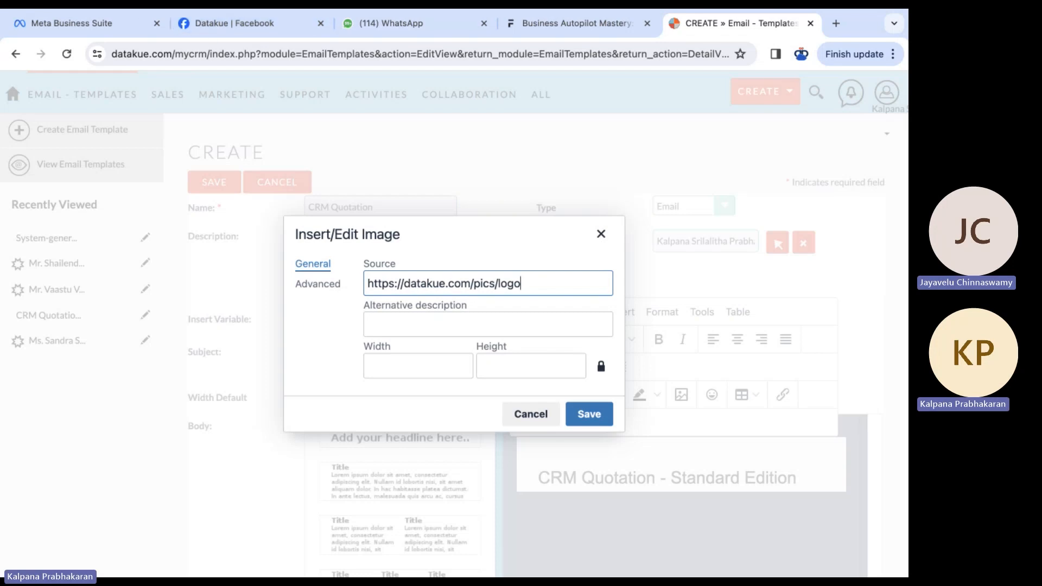
left_click(47, 22)
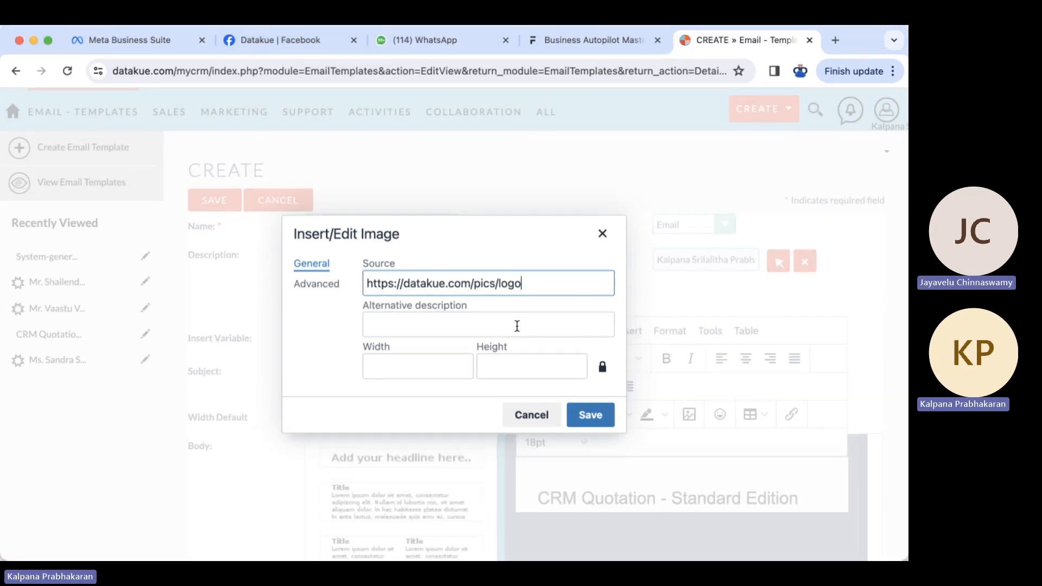
left_click(482, 328)
- Open Datakue-logo-2024-colour-217x50.png from datakue.com/pics and copy its web address
left_click(836, 40)
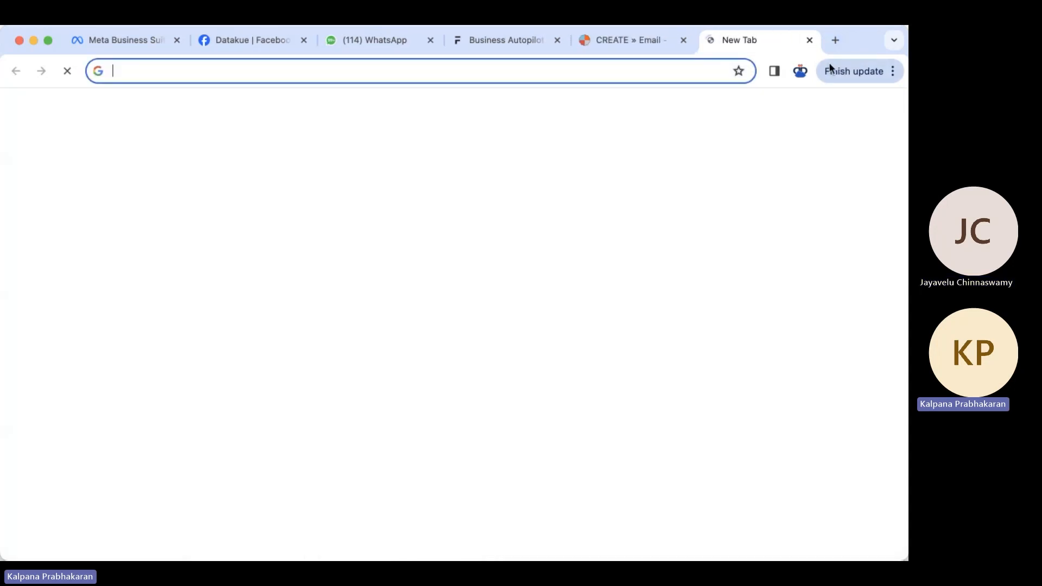
type("datakue.co")
key("BackSpace")
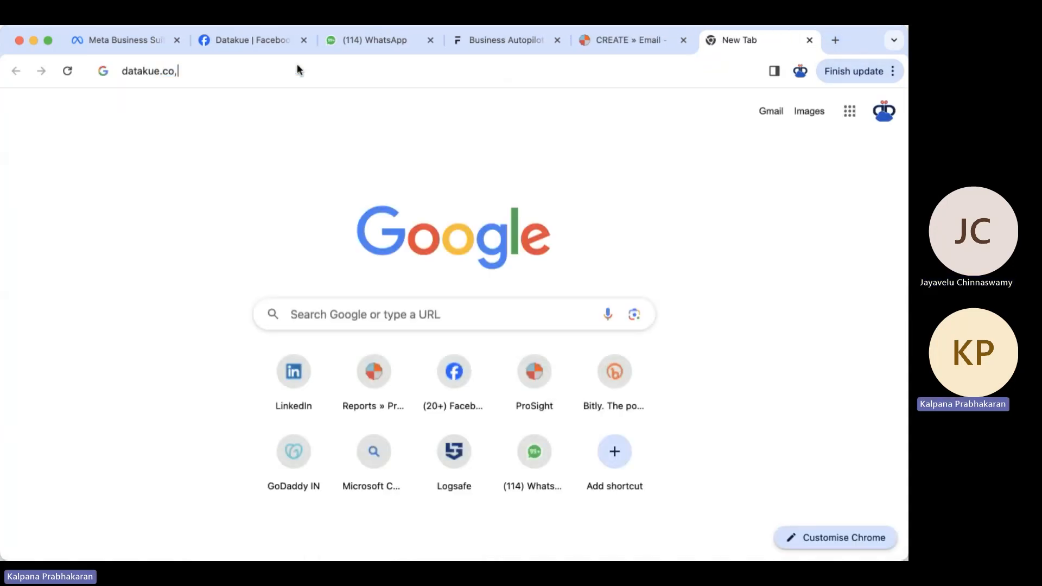
type("m/pics/")
key("Return")
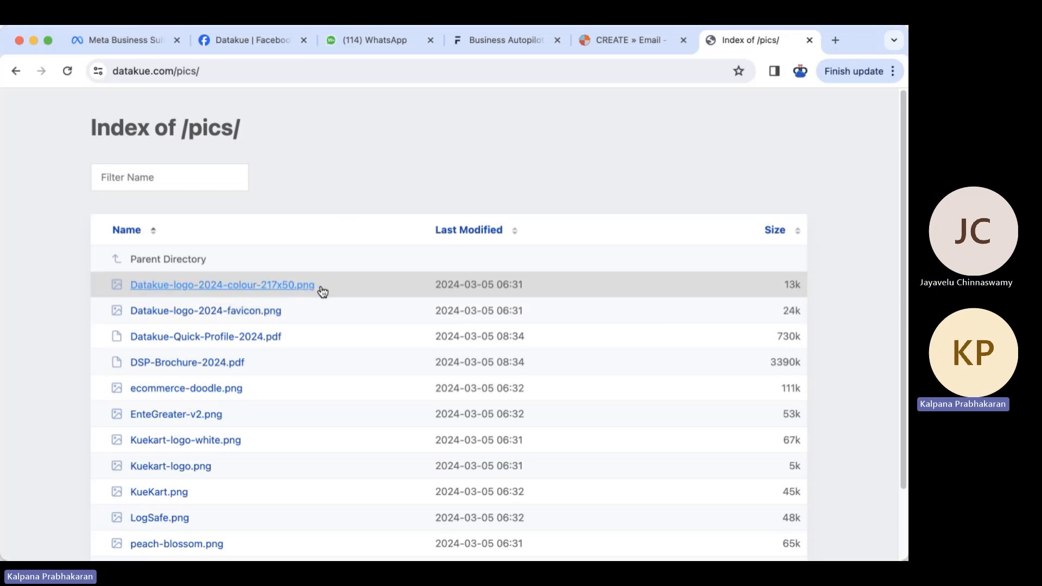
left_click(286, 284)
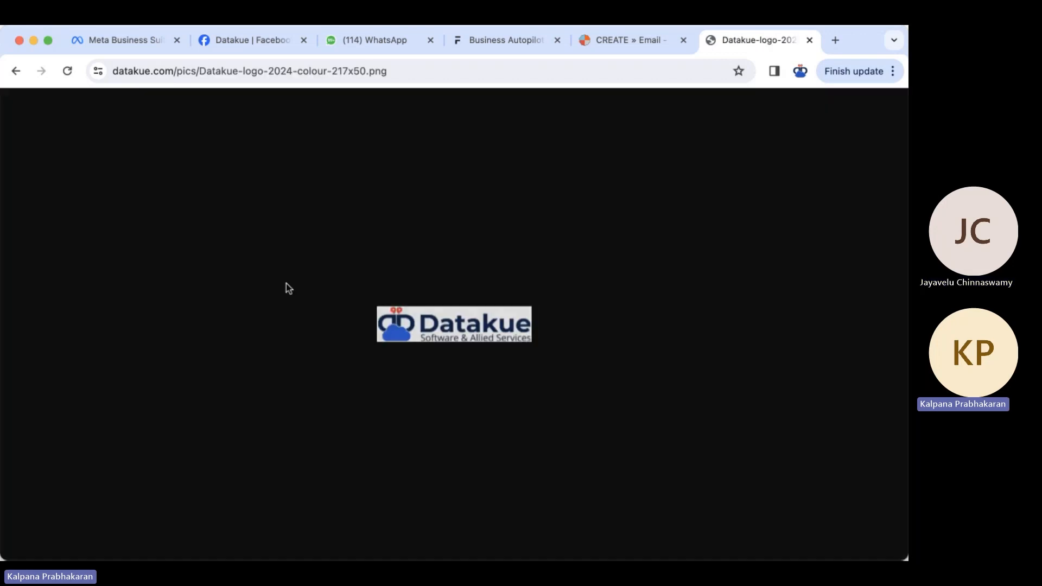
left_click(422, 71)
key("super+c")
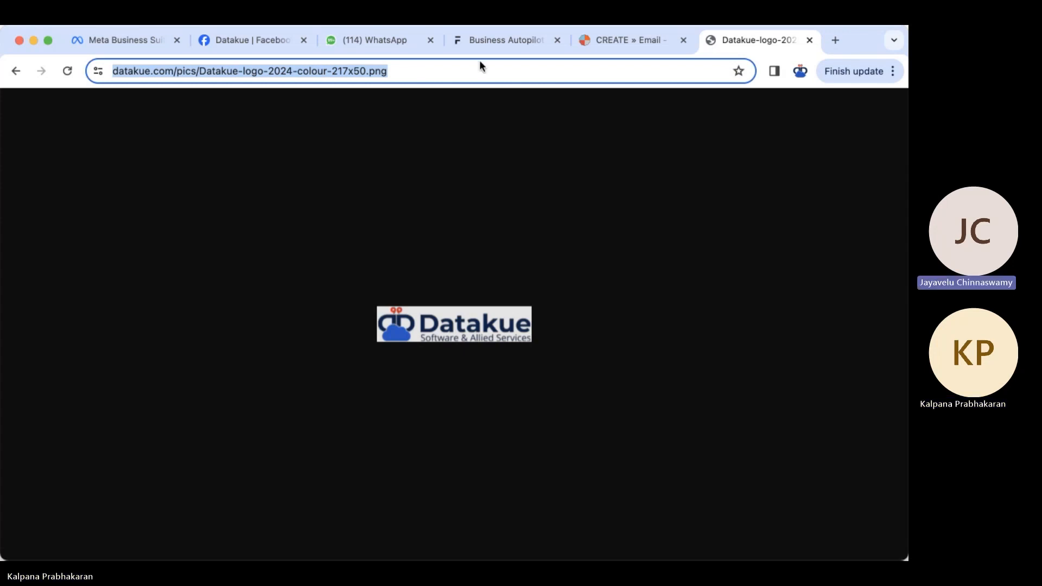
left_click(638, 34)
- Insert the logo using the pasted URL, alt text 'Datakue Logo' and width 217
left_click(540, 283)
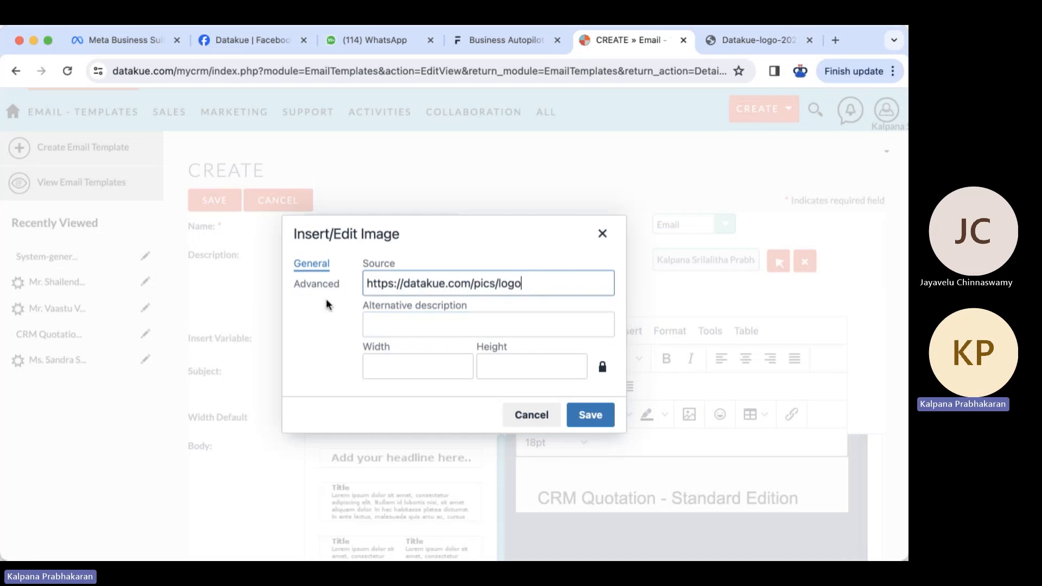
key("super+a")
key("super+v")
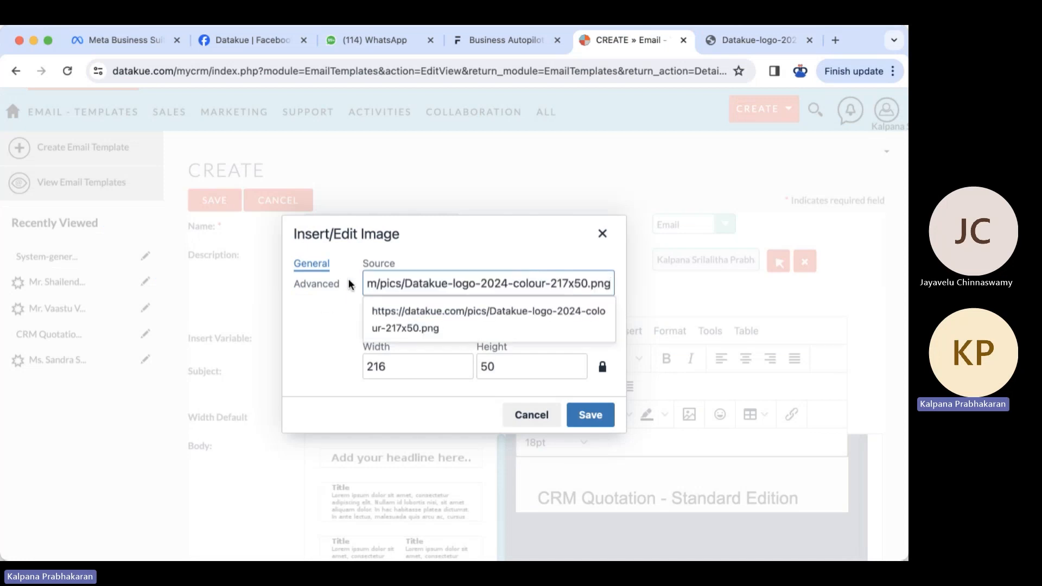
left_click(426, 319)
left_click(390, 326)
type("Datakue")
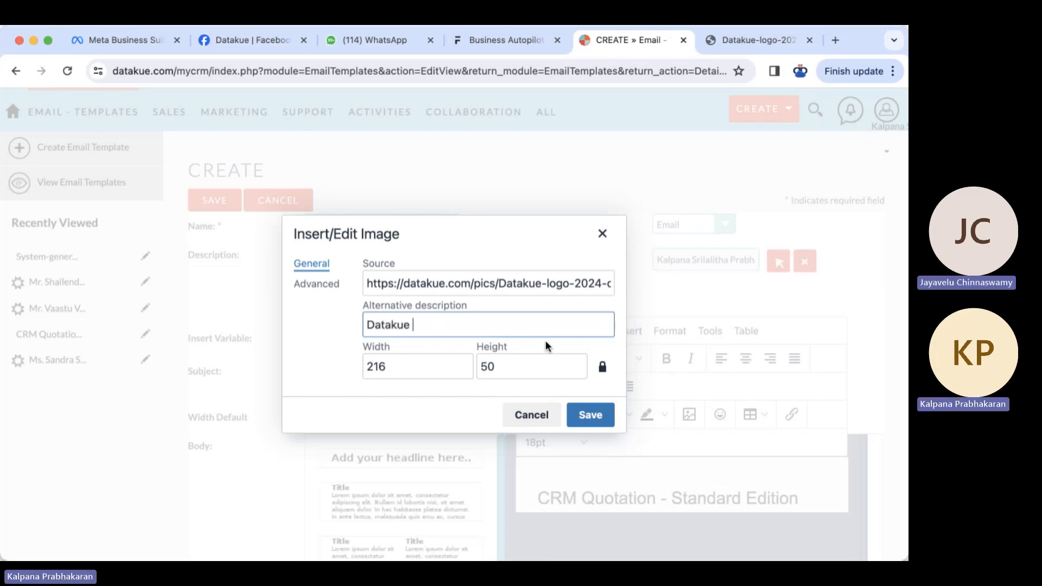
type(" Logo")
left_click_drag(379, 369, 401, 367)
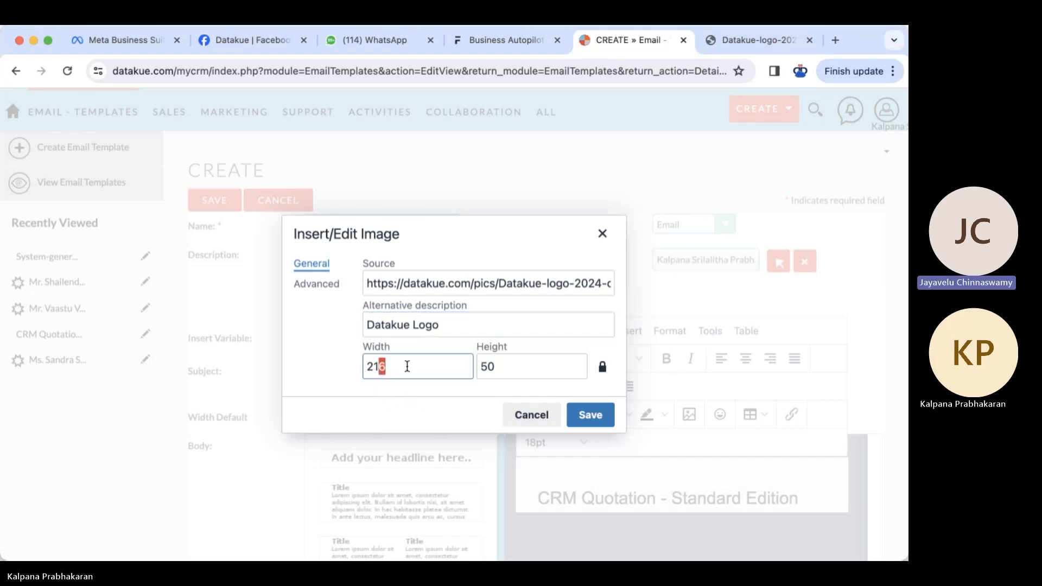
type("7")
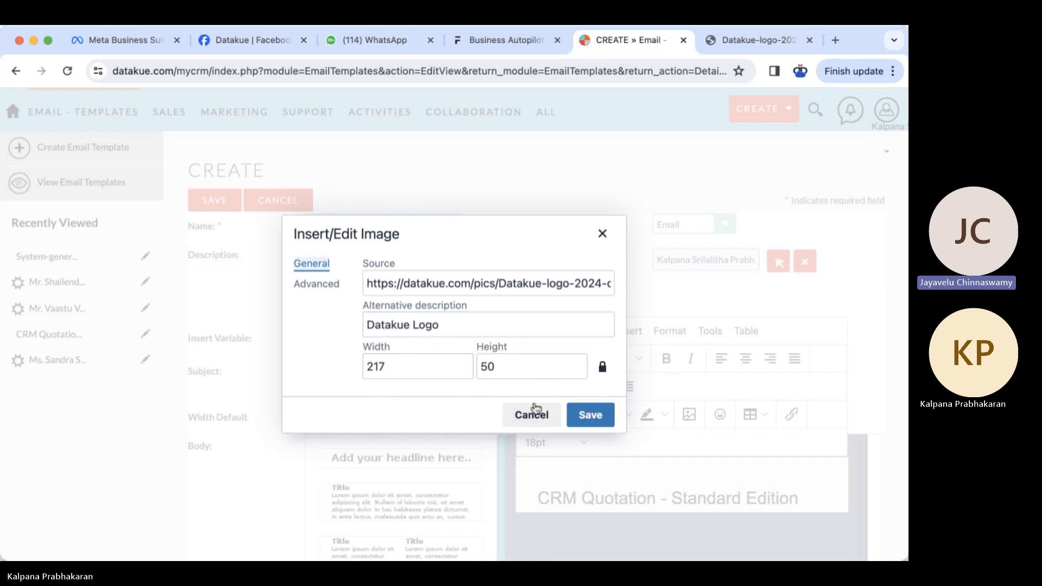
left_click(590, 415)
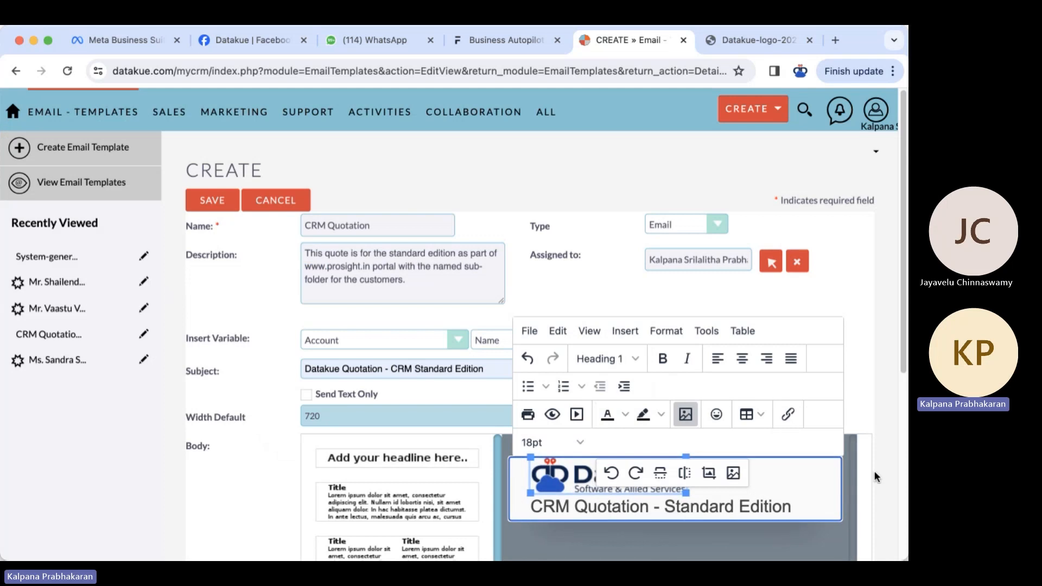
- Add a single-column Title-and-text block below the headline
scroll(875, 459, "down", 3)
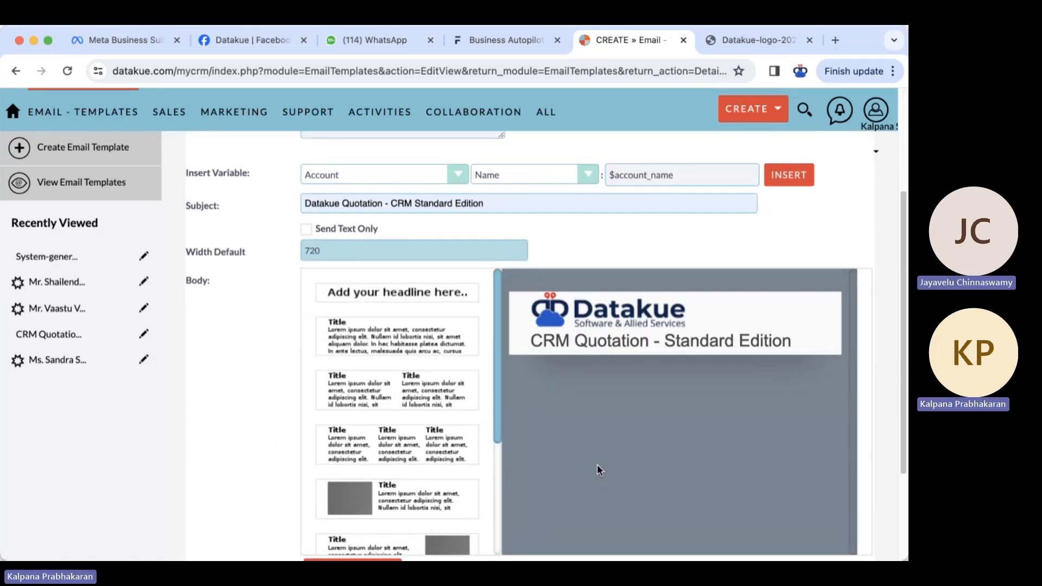
mouse_move(628, 352)
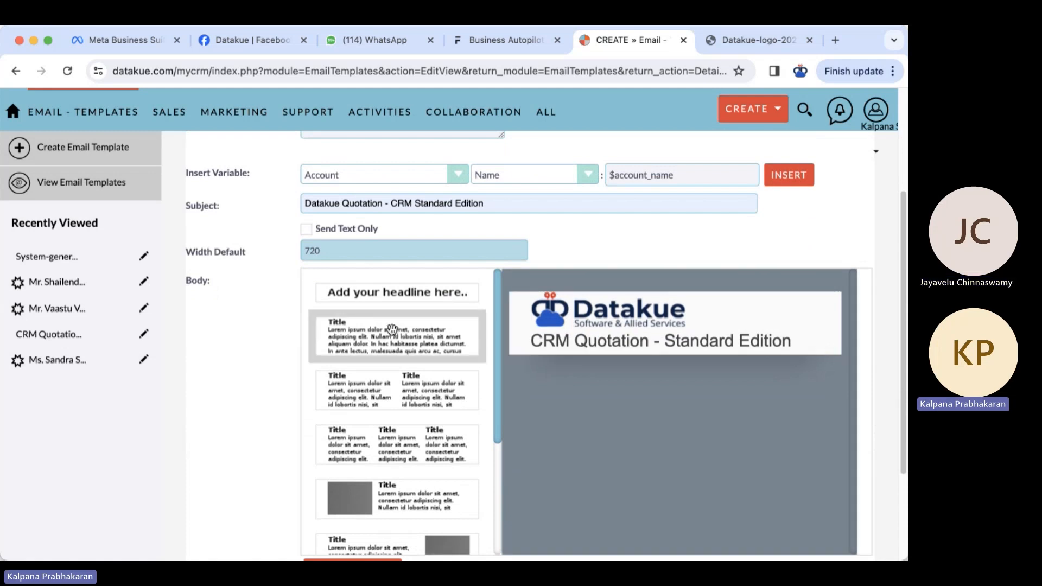
left_click(384, 335)
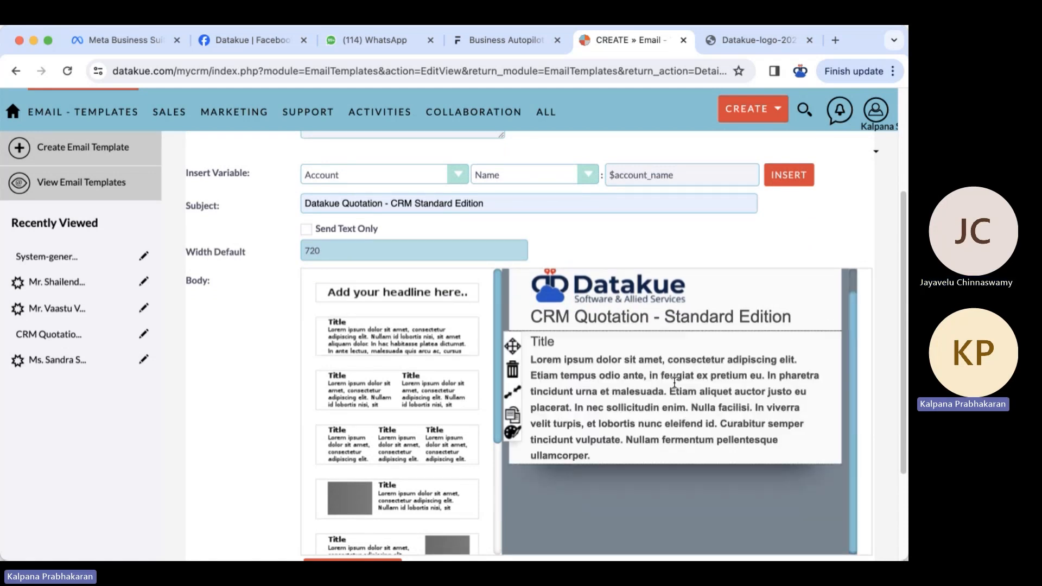
left_click(552, 360)
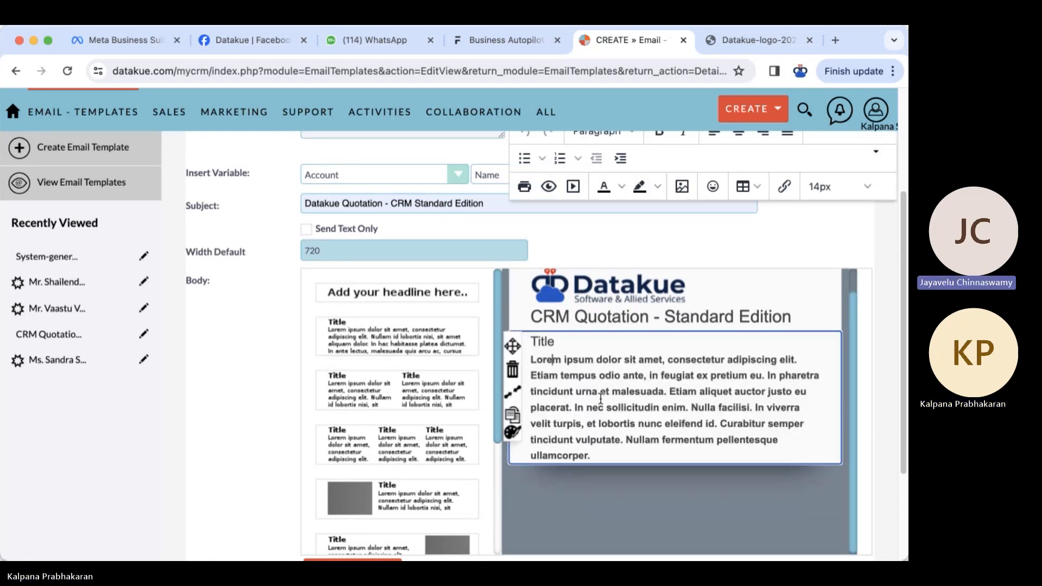
scroll(612, 411, "up", 1)
key("super+Tab")
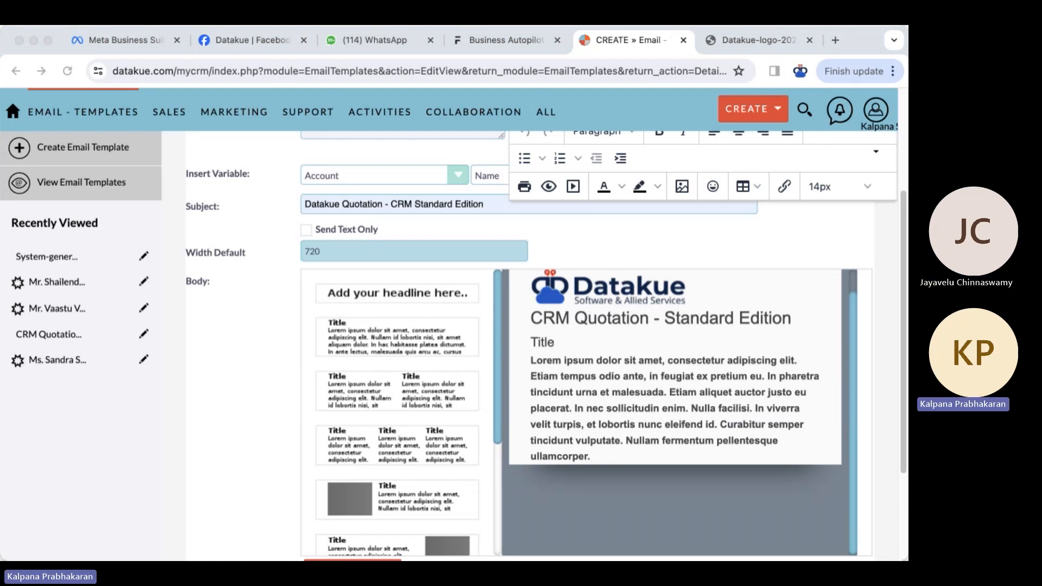
left_click(653, 374)
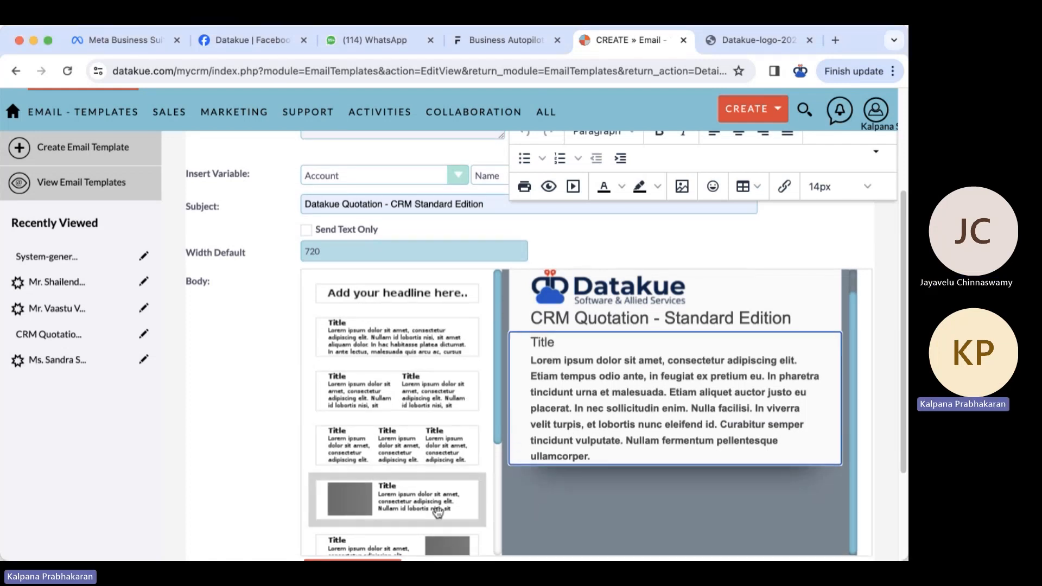
- Add a two-column Title-and-text block beneath it
scroll(432, 435, "down", 1)
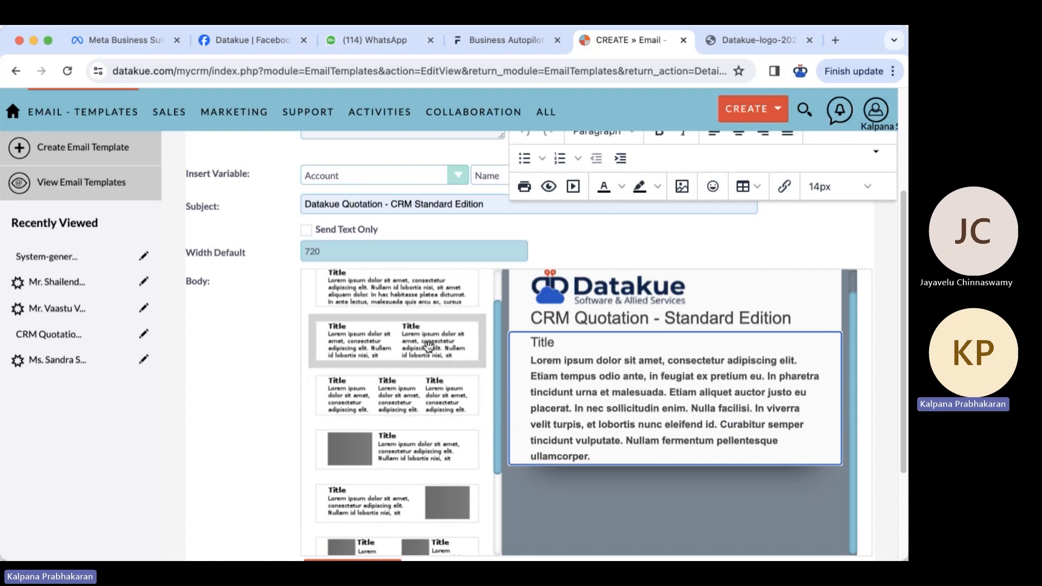
left_click(429, 346)
scroll(786, 445, "up", 4)
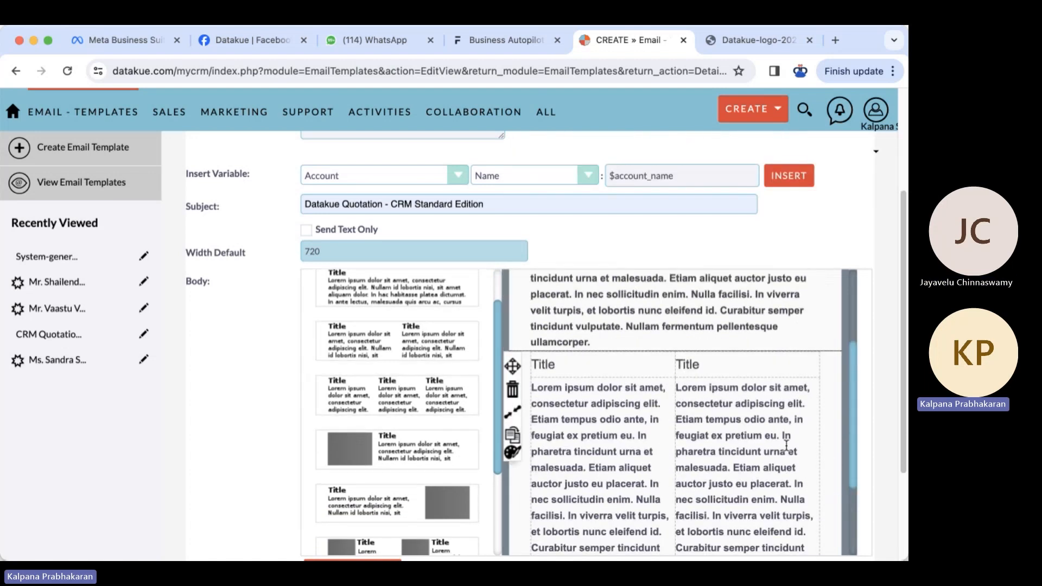
- Move the two-column block up and title its columns 'To' and 'From'
left_click_drag(515, 435, 527, 344)
left_click(560, 345)
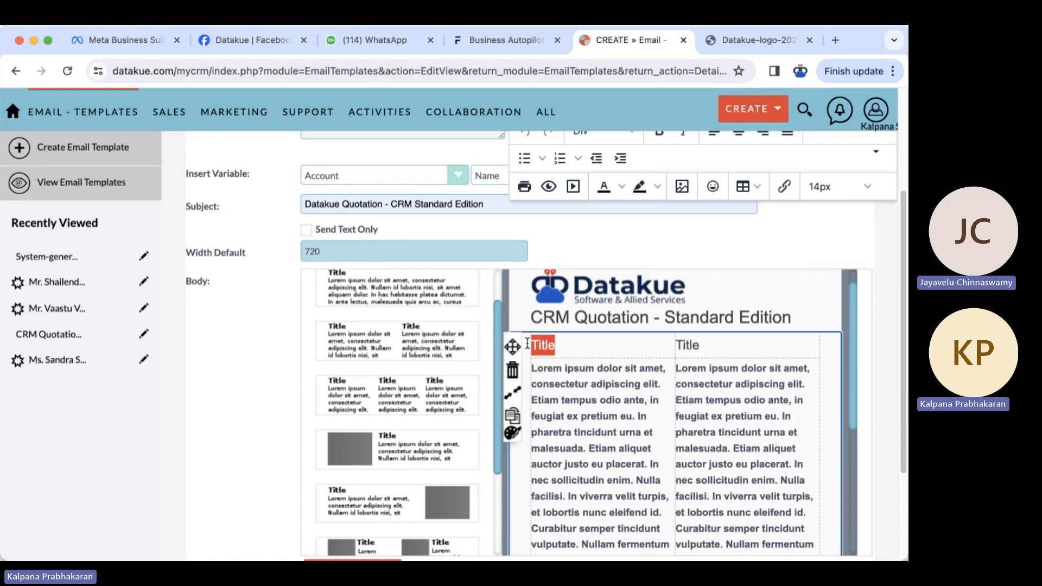
type("To")
left_click(602, 363)
double_click(695, 361)
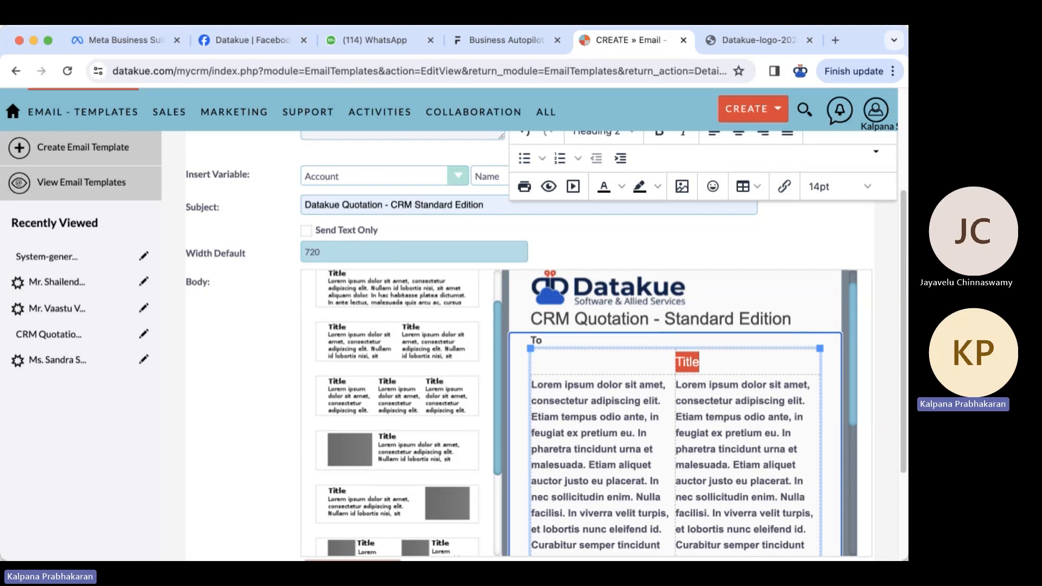
key("super+Tab")
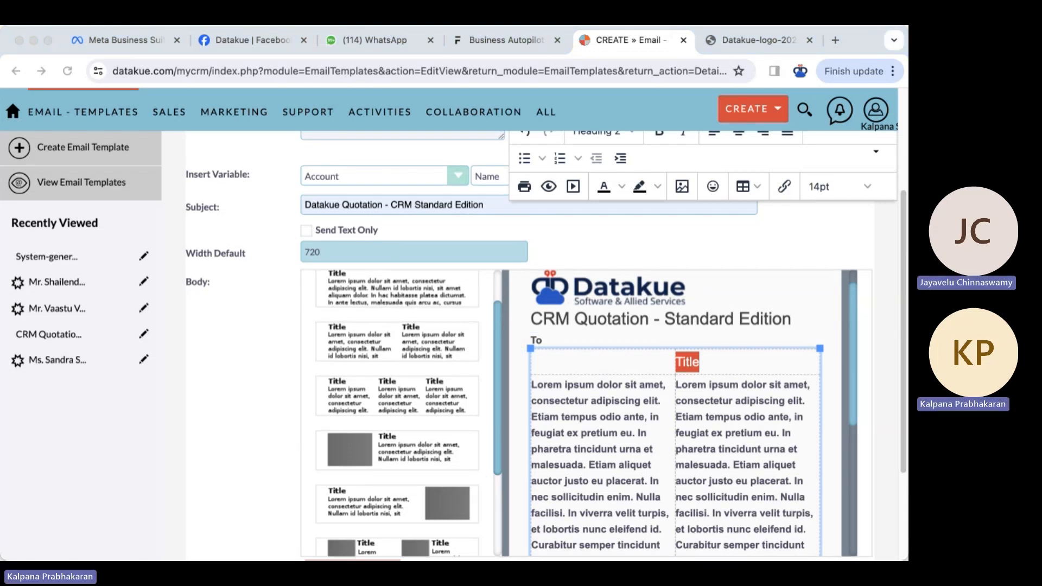
left_click(677, 480)
type("From")
- Delete the placeholder text under the To heading
left_click(560, 336)
key("BackSpace")
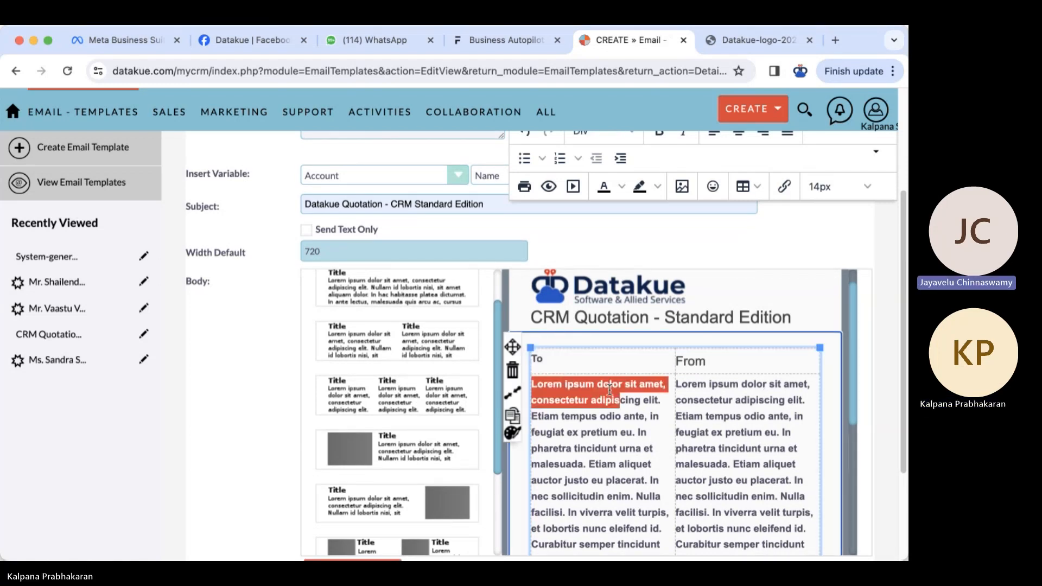
key("shift+Down")
key("shift+Down")
key("shift+Down")
key("shift+Down")
key("shift+Down")
key("shift+Down")
key("shift+Down")
key("shift+Down")
key("shift+Down")
key("shift+Down")
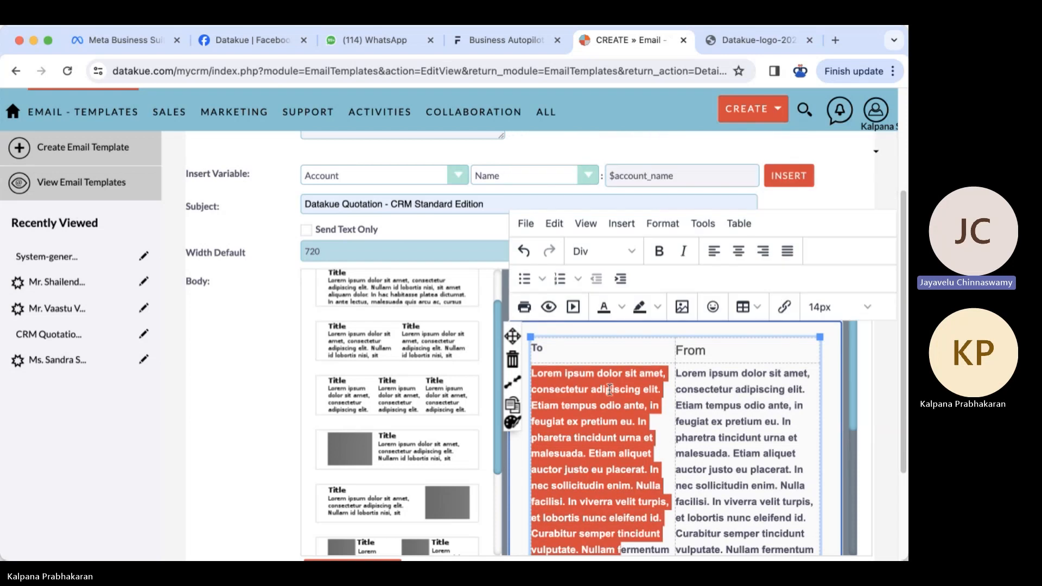
key("BackSpace")
key("shift+Right")
key("shift+Right")
key("shift+Right")
key("shift+Right")
key("shift+Right")
key("shift+Right")
key("shift+Right")
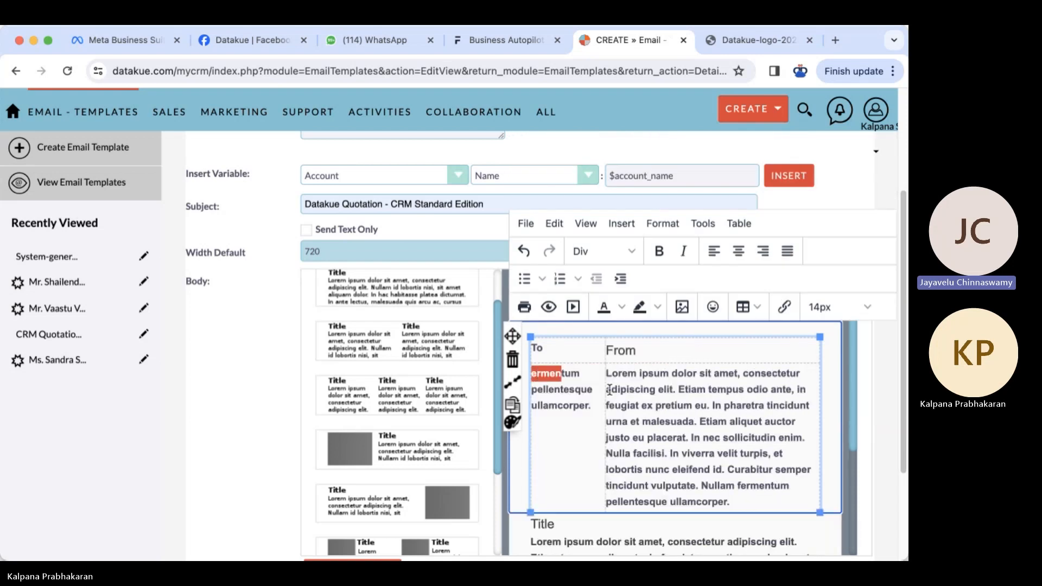
key("shift+Down")
key("shift+Down")
key("shift+Down")
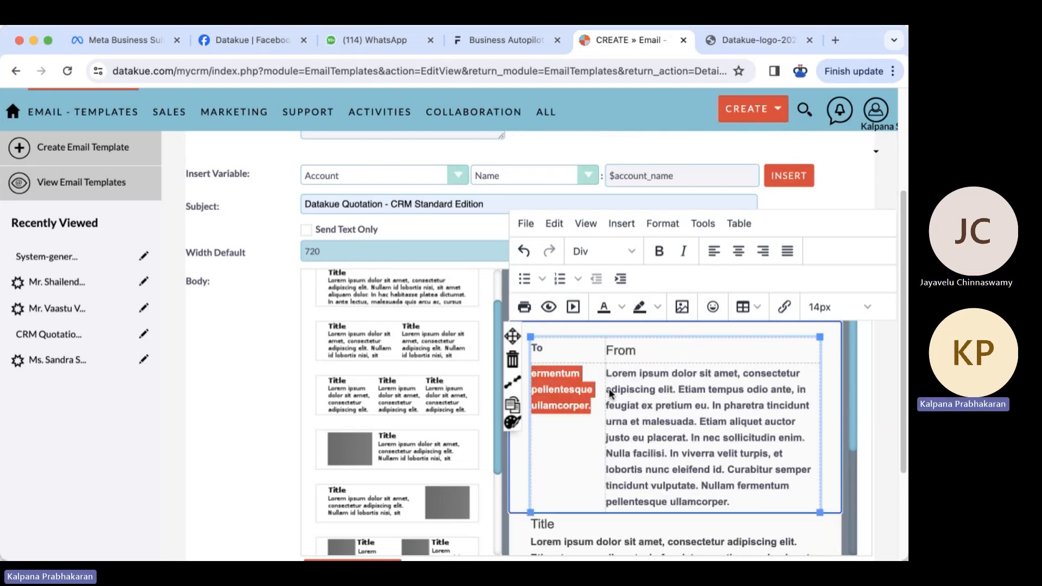
key("shift+Up")
key("BackSpace")
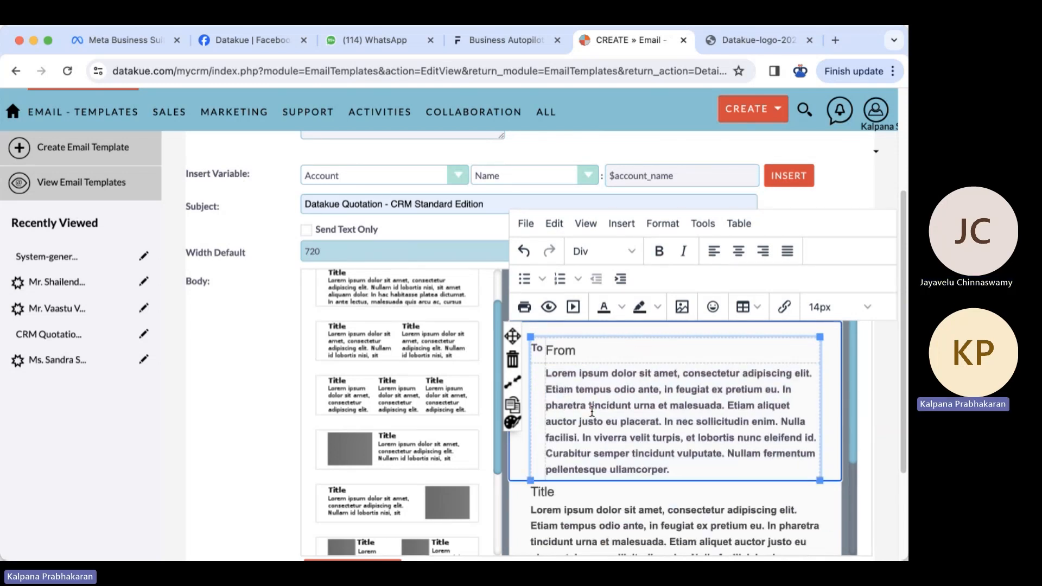
- List Customer Name, Address, Email and Phone under To, then select the From placeholder
type("Customer")
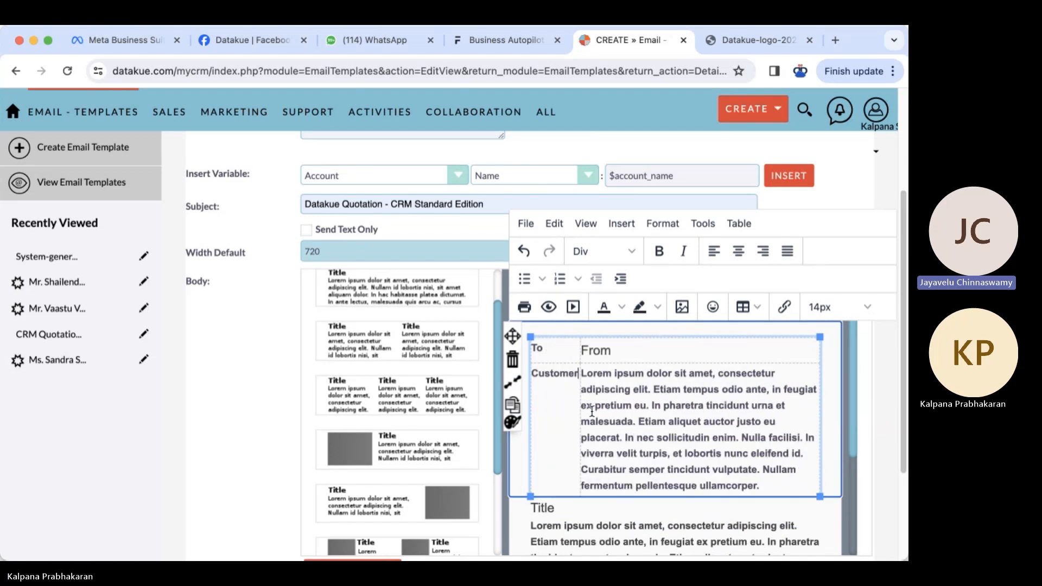
type(" Name")
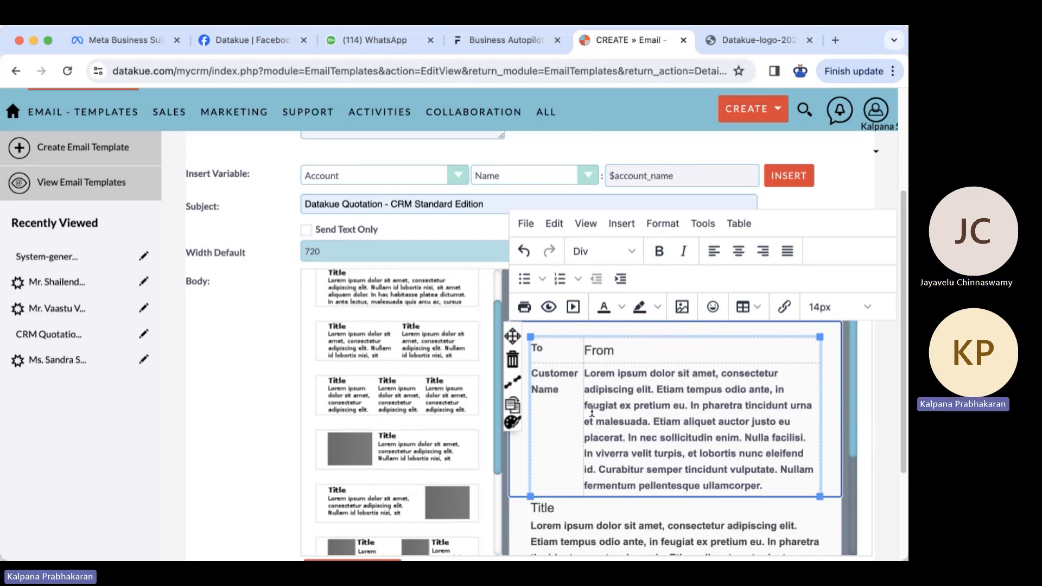
key("Return")
type("Address")
key("Return")
type("Ema")
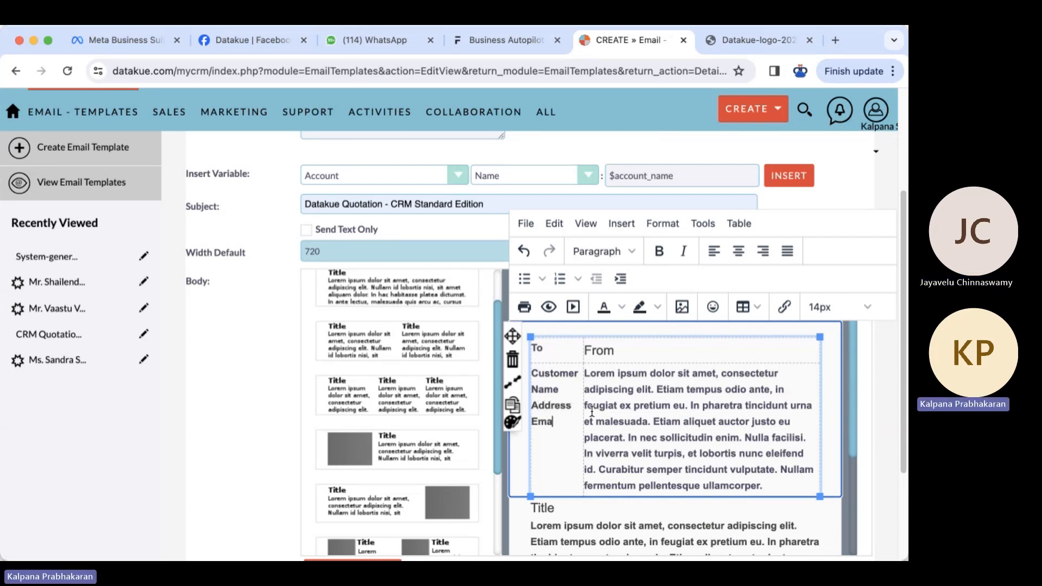
type("il")
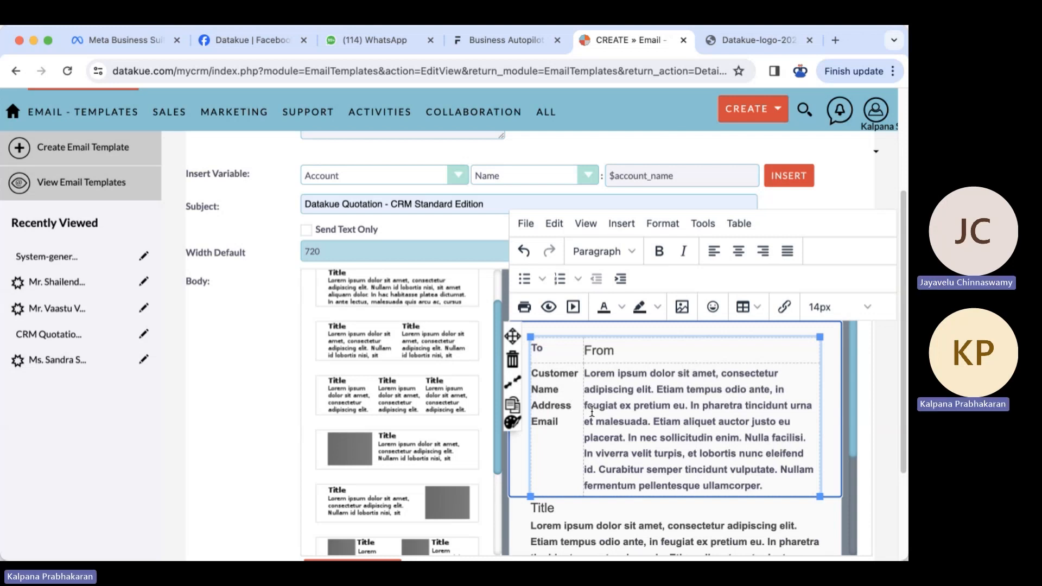
key("Return")
type("Phone")
left_click_drag(586, 373, 764, 486)
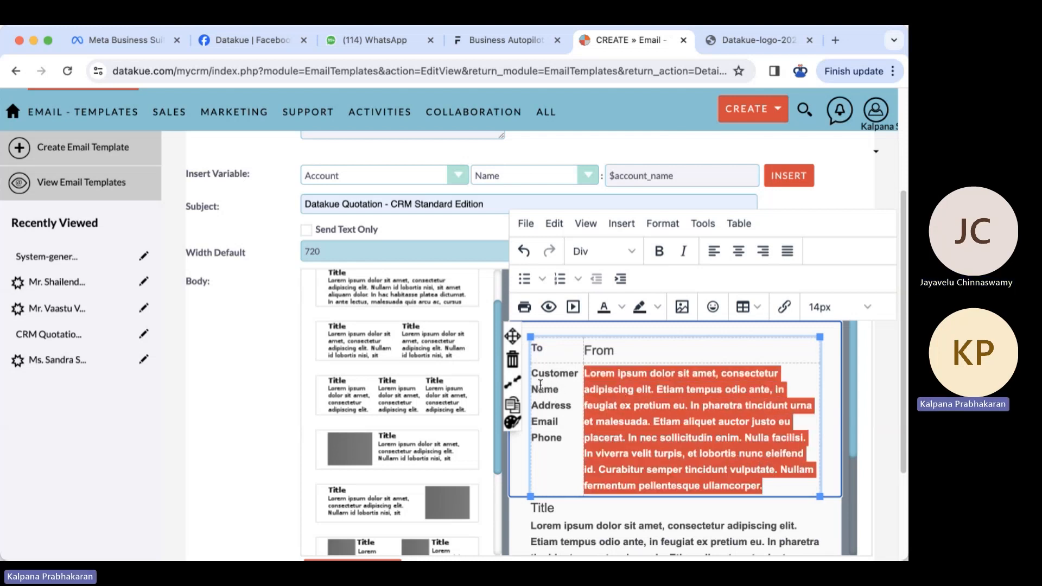
left_click_drag(568, 438, 536, 379)
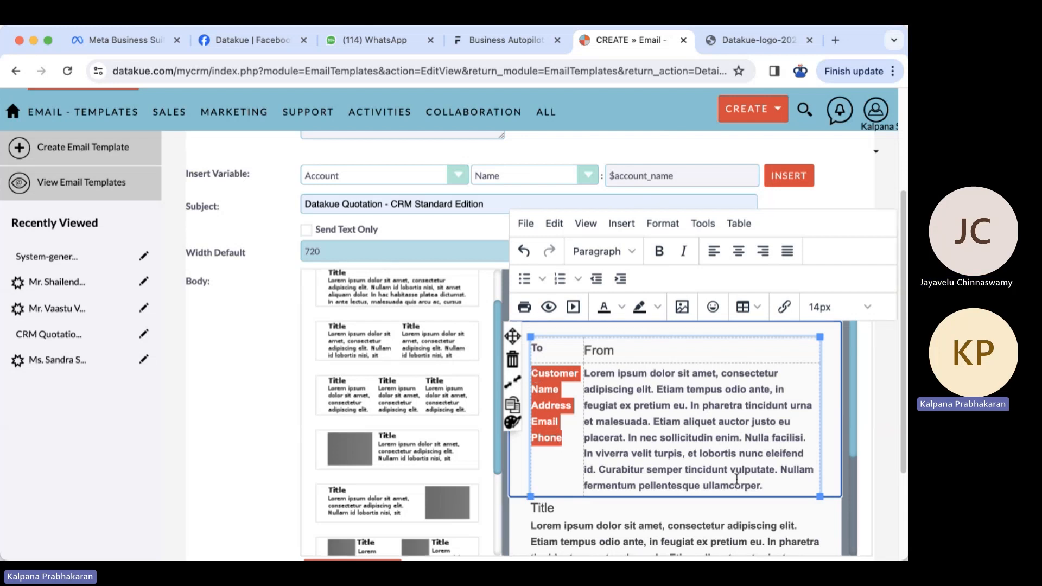
left_click_drag(776, 486, 587, 376)
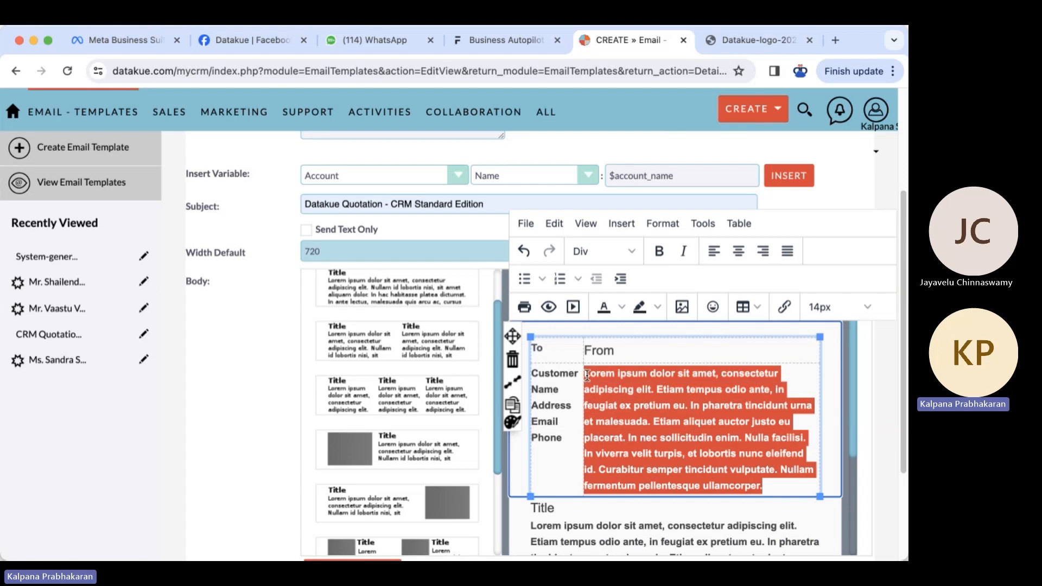
- Type 'Datakue Services Pvt. Ltd.' as the From company name
type("DAtakue")
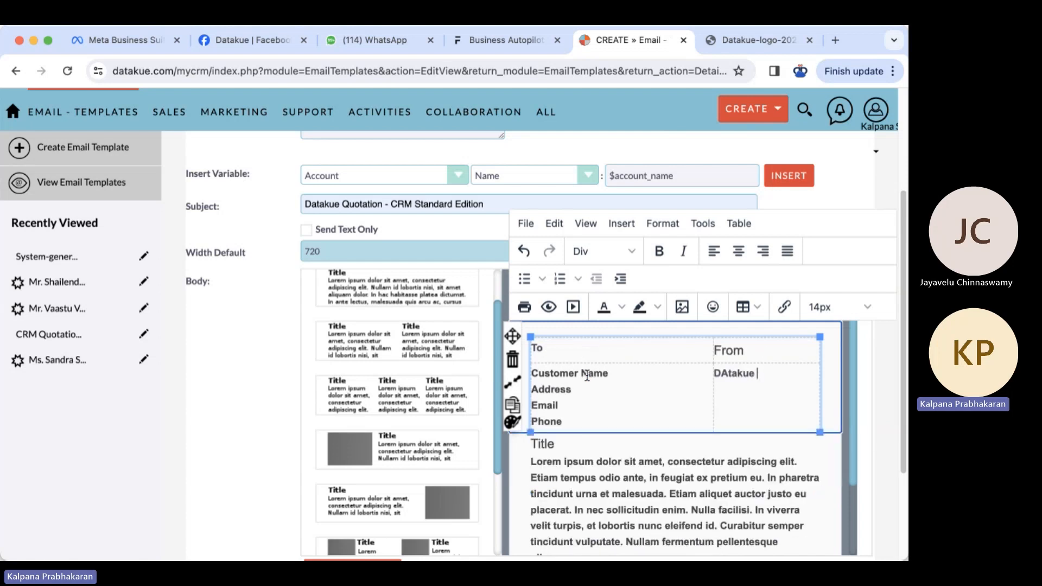
key("Left")
key("Left")
key("Left")
key("Left")
key("Left")
key("BackSpace")
type("a")
left_click(772, 374)
type("Services Pvt. Ltd.")
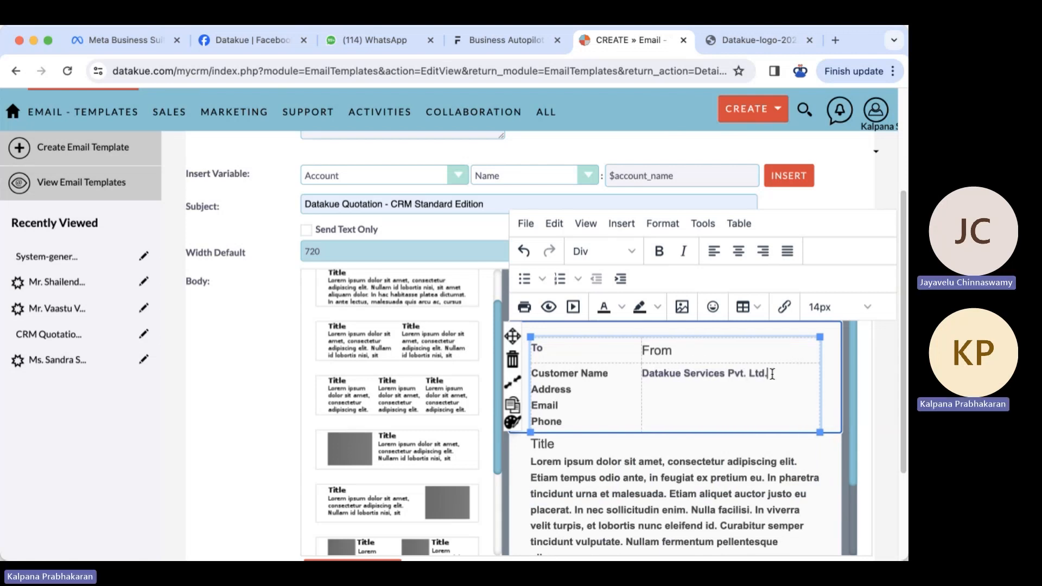
- Paste the full company office address below the company name
left_click(797, 398)
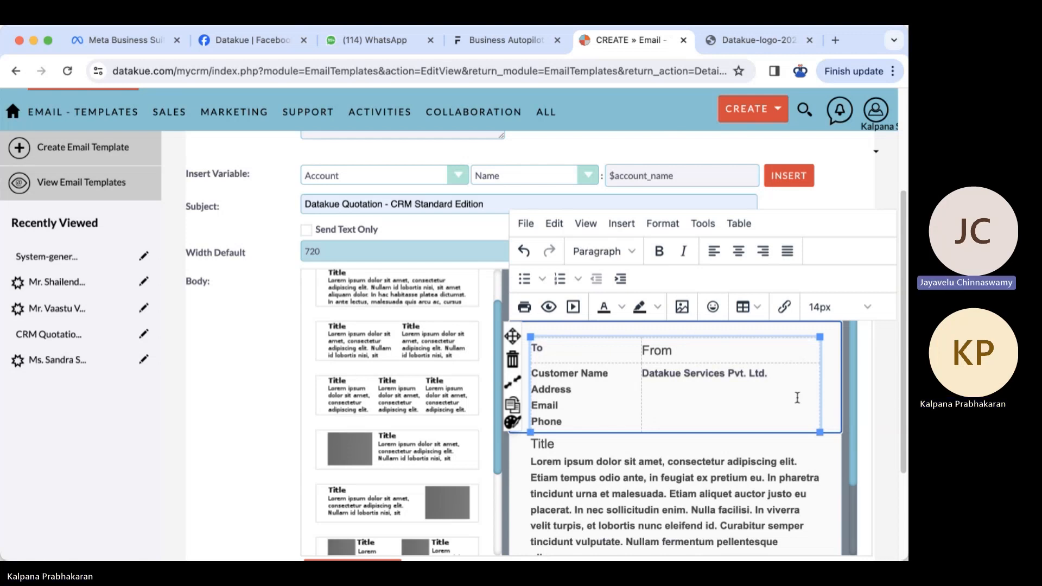
type("#203, 2nd")
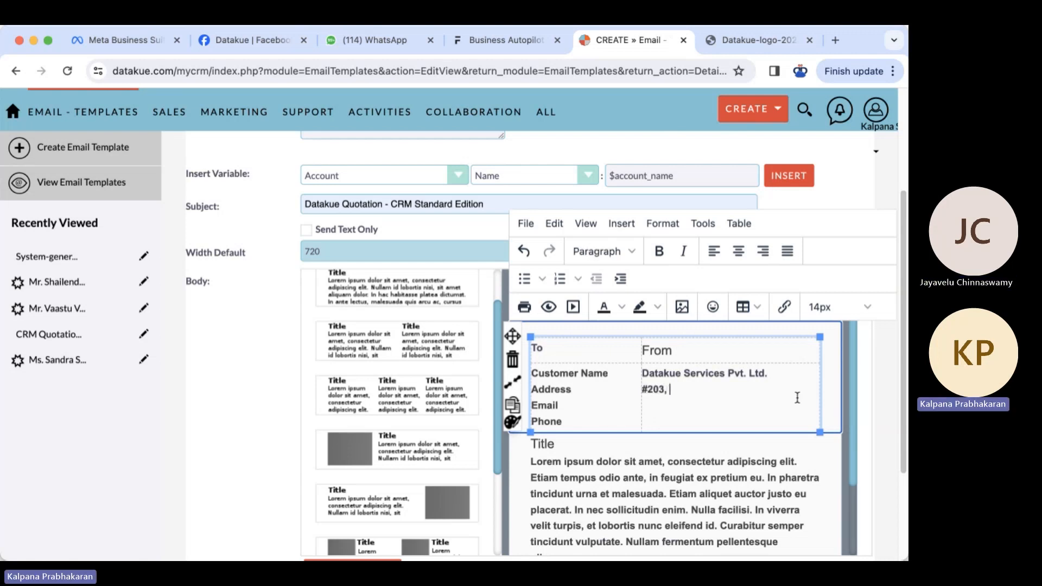
type("loor,")
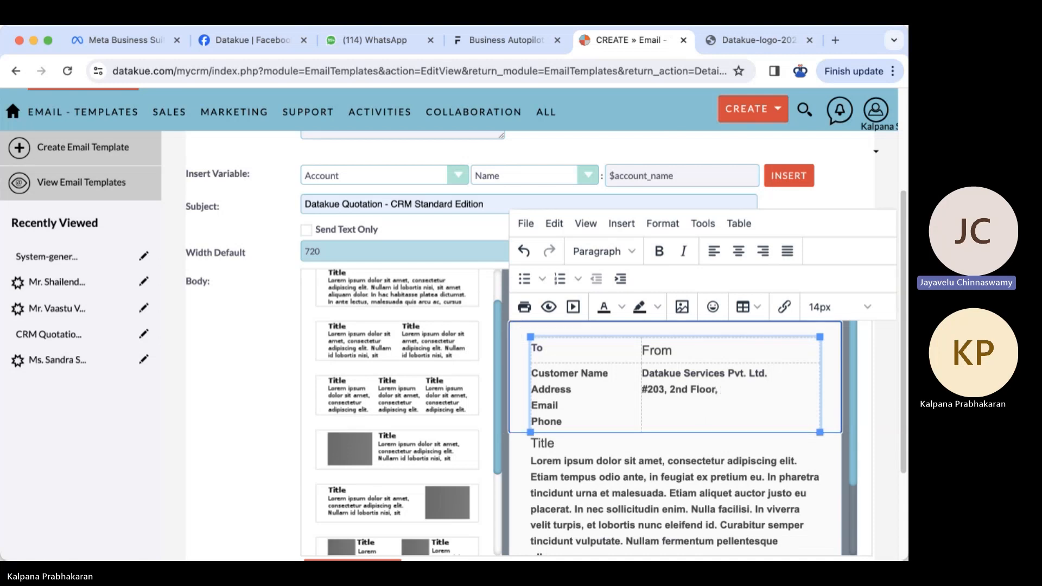
key("super+Tab")
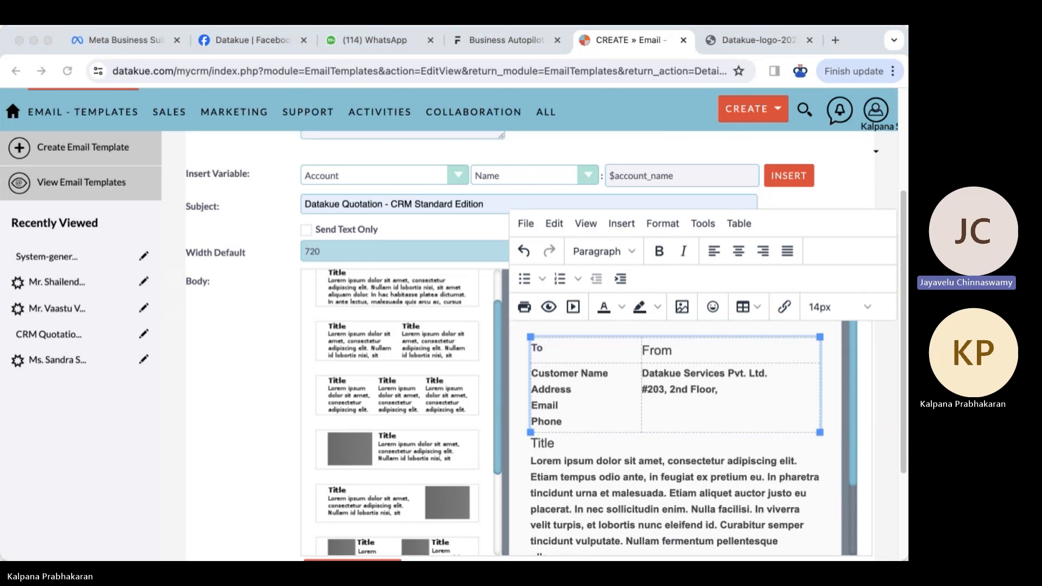
left_click(791, 428)
left_click_drag(722, 390, 643, 389)
type("#203, 2nd Floor, Bldg. No. 2065, 16d Main, HAL 2nd Stage, Bangalore - 560008")
- Widen the To column and leave Customer Name and Address as its labels
left_click(600, 423)
left_click_drag(600, 423, 663, 423)
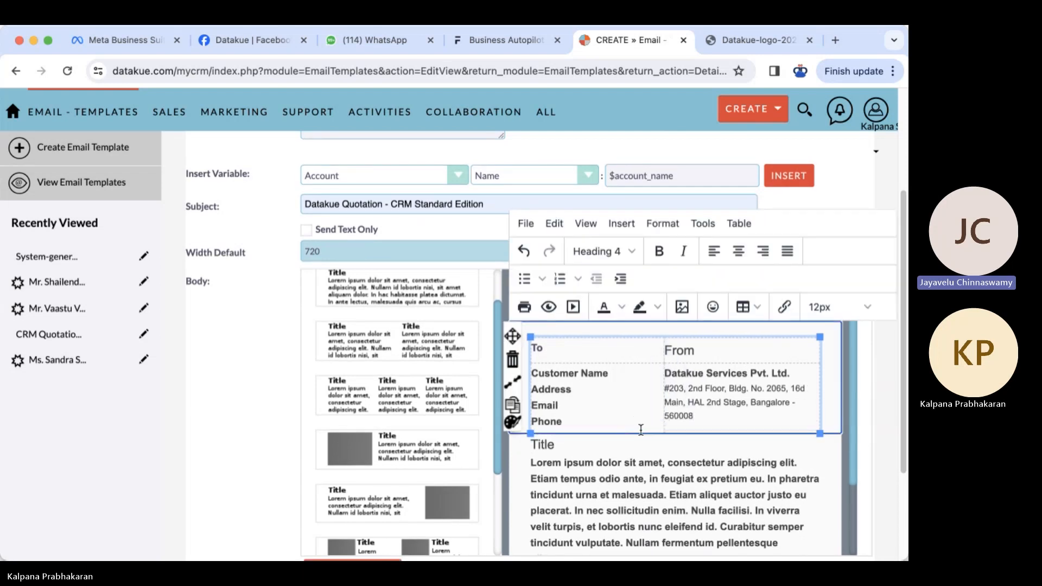
left_click_drag(530, 388, 576, 416)
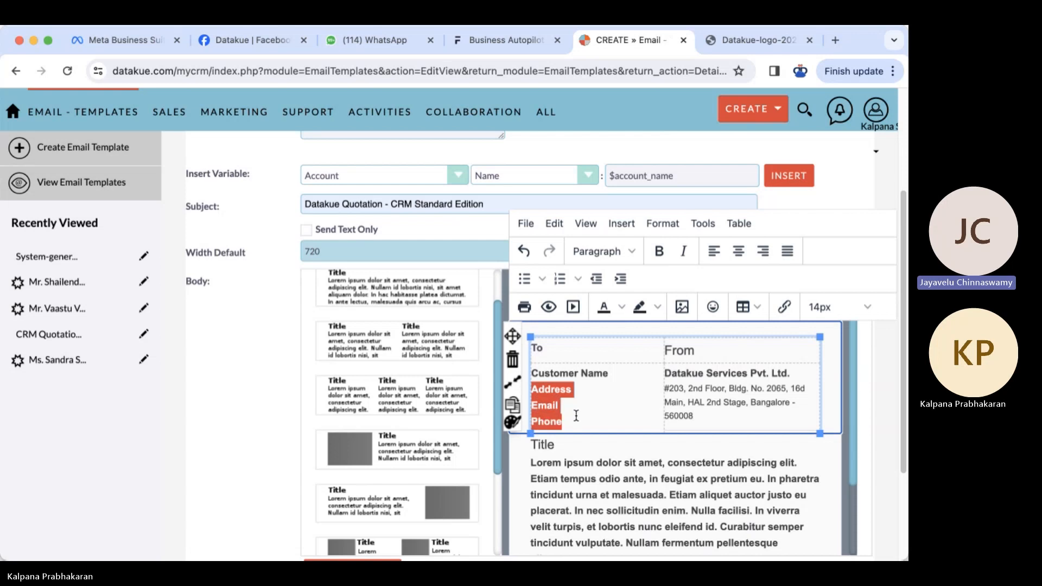
type("#203, 2nd Floor, Bldg. No. 2065, 16d Main, HAL 2nd Stage, Bangalore - 560008")
left_click_drag(532, 389, 615, 413)
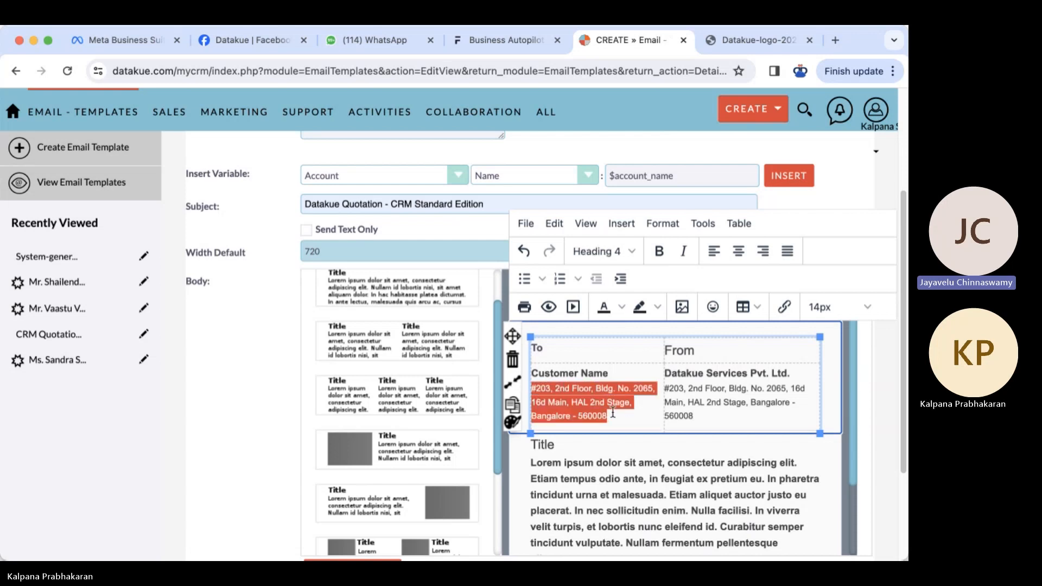
type("A")
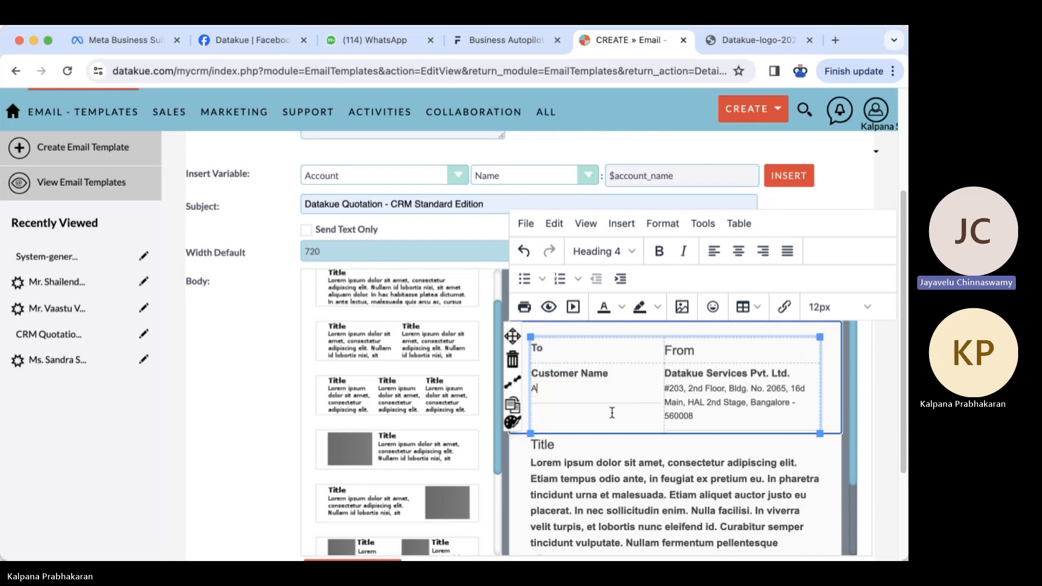
type("ddress")
key("Return")
type("Email")
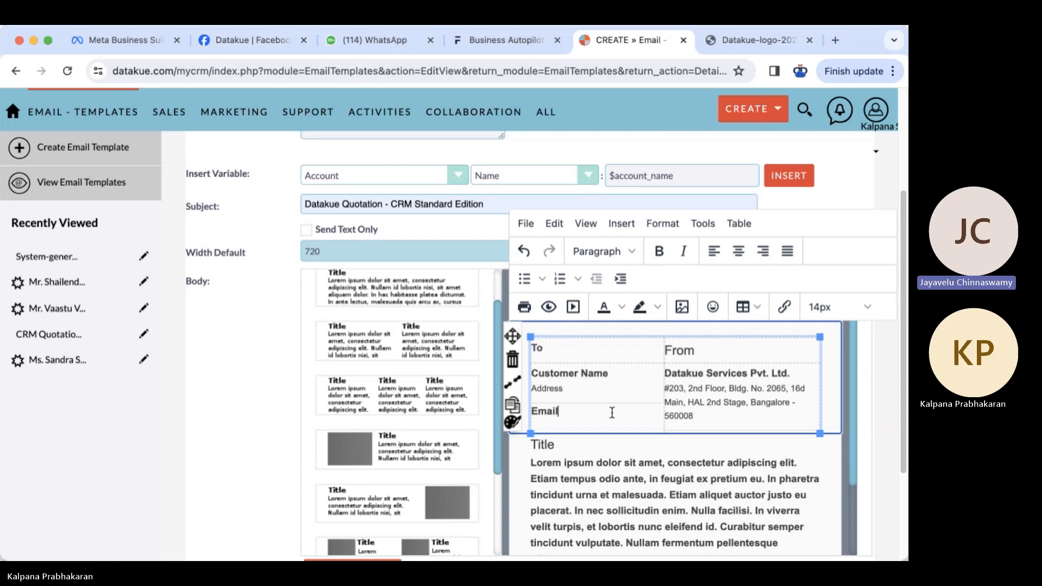
key("super+z")
left_click(570, 386)
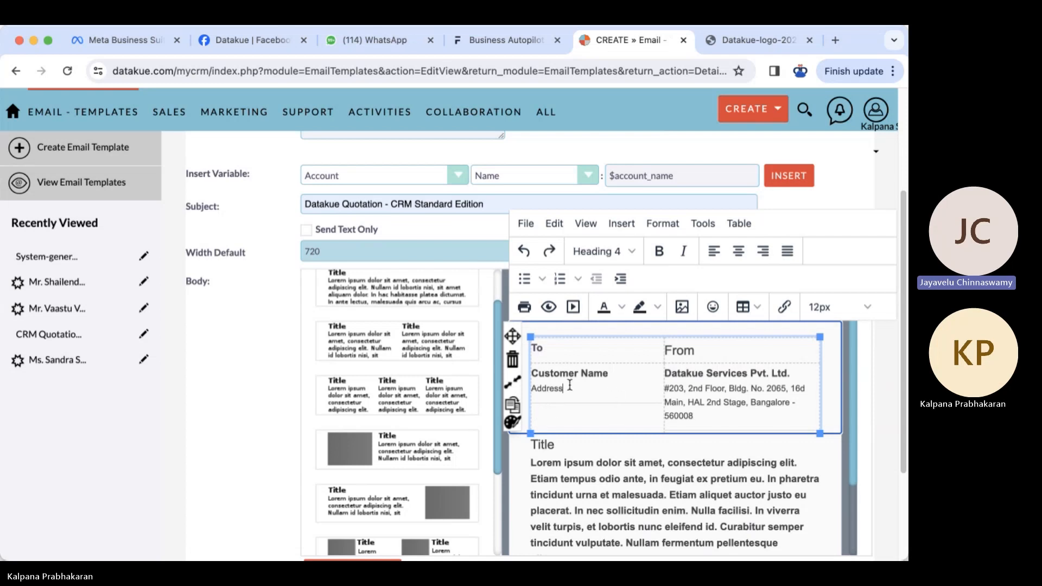
key("Return")
- Copy $account_name from the Insert Variable field and paste it over Customer Name in the To cell
left_click(575, 385)
double_click(577, 385)
left_click(611, 373)
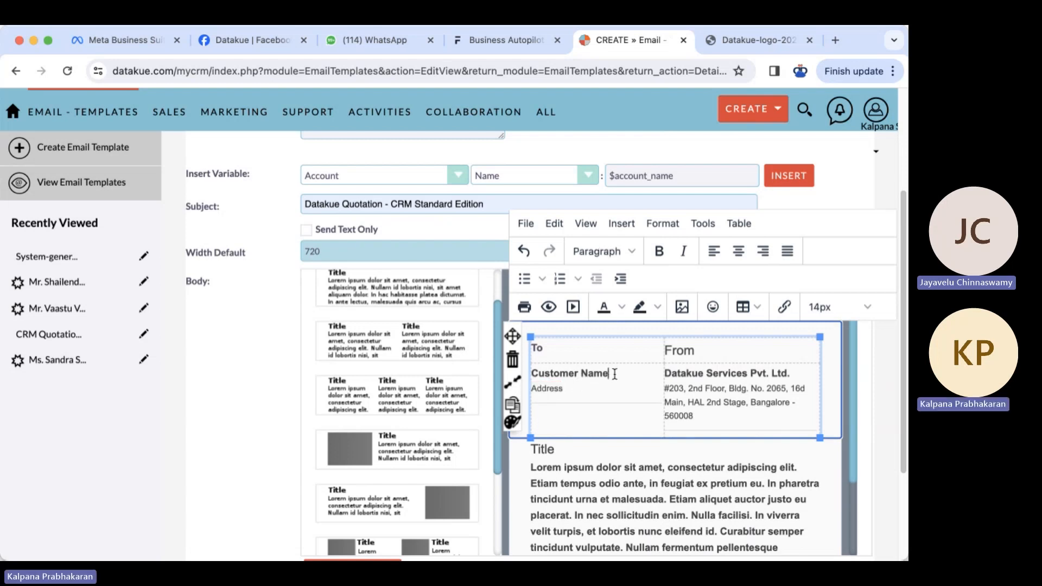
scroll(624, 326, "up", 1)
scroll(630, 272, "up", 3)
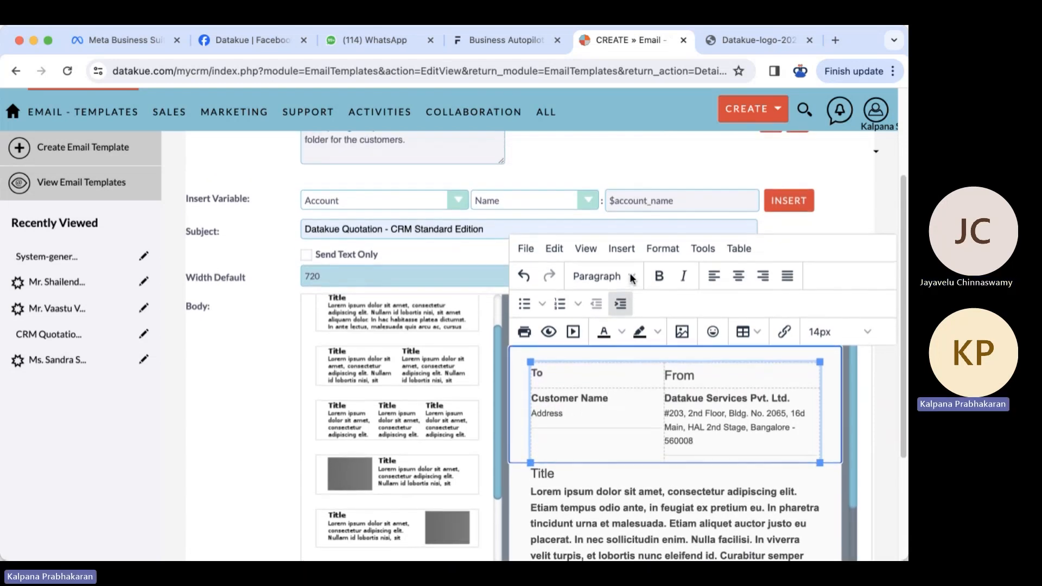
left_click(683, 204)
left_click_drag(669, 204, 596, 207)
key("super+c")
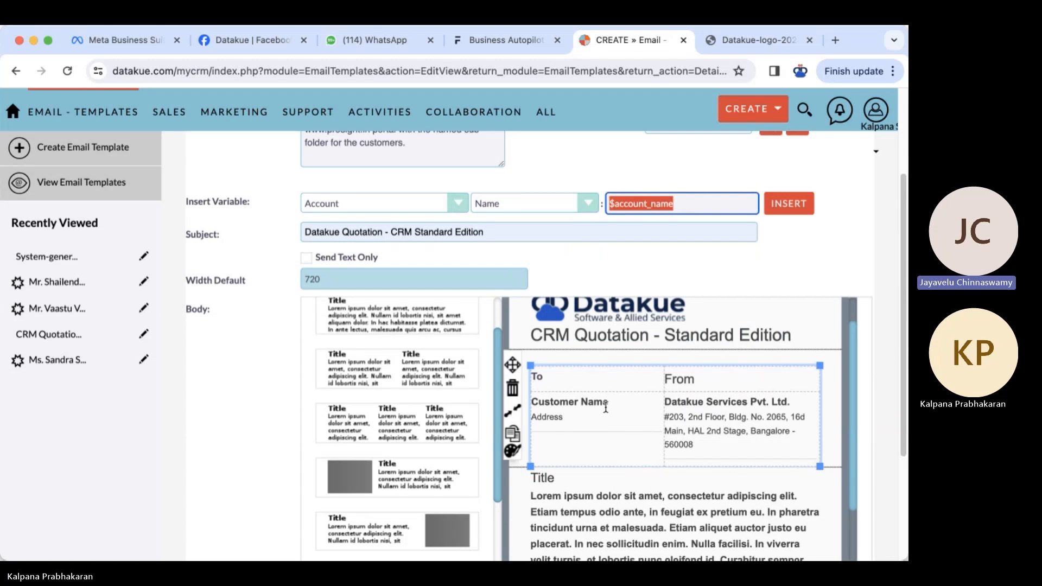
left_click_drag(609, 403, 535, 396)
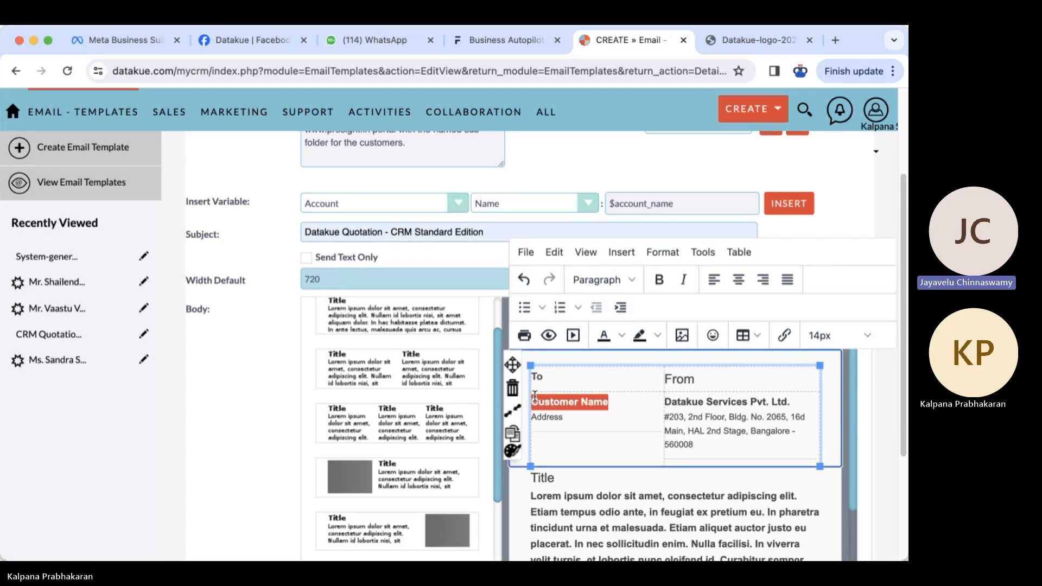
key("super+v")
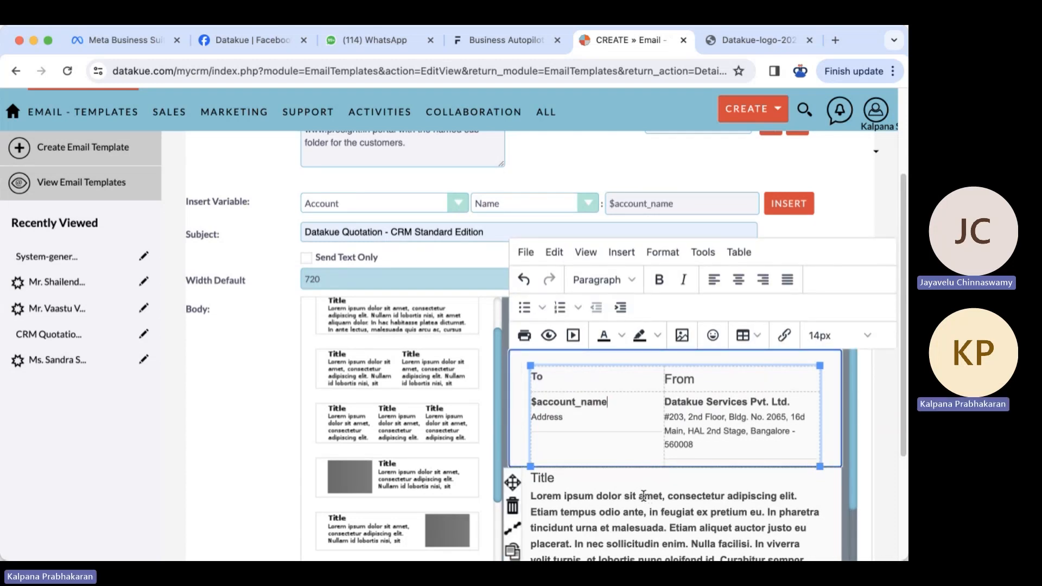
left_click(465, 213)
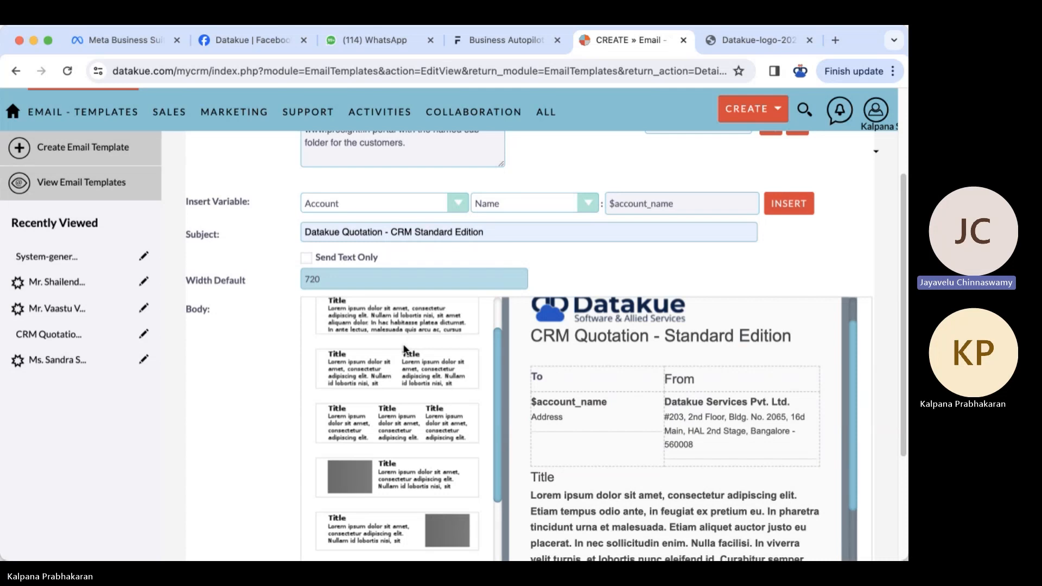
- Copy the Email module's $email_name variable and paste it on a new line under Address
left_click(386, 372)
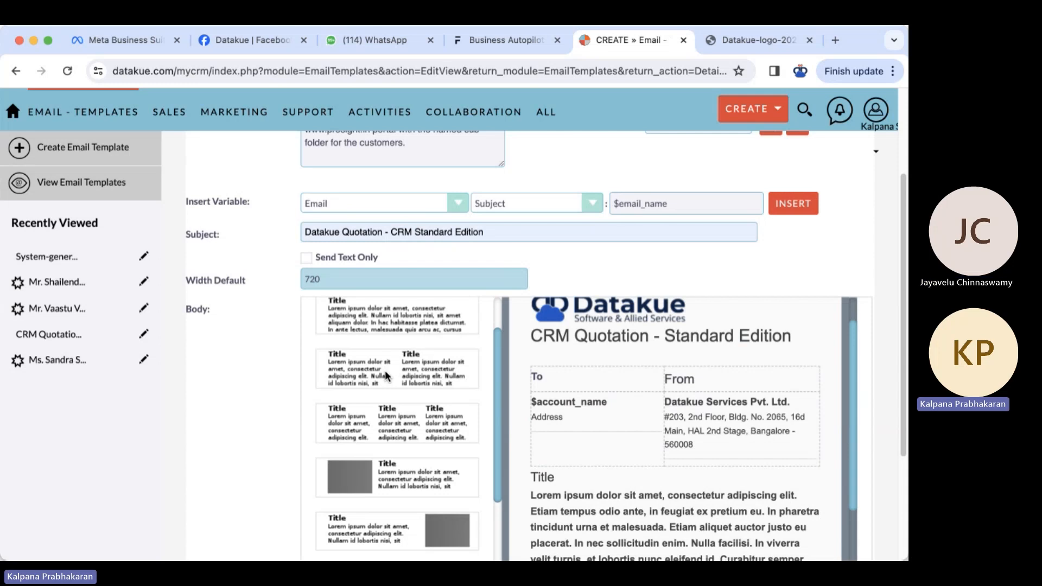
left_click_drag(678, 204, 600, 200)
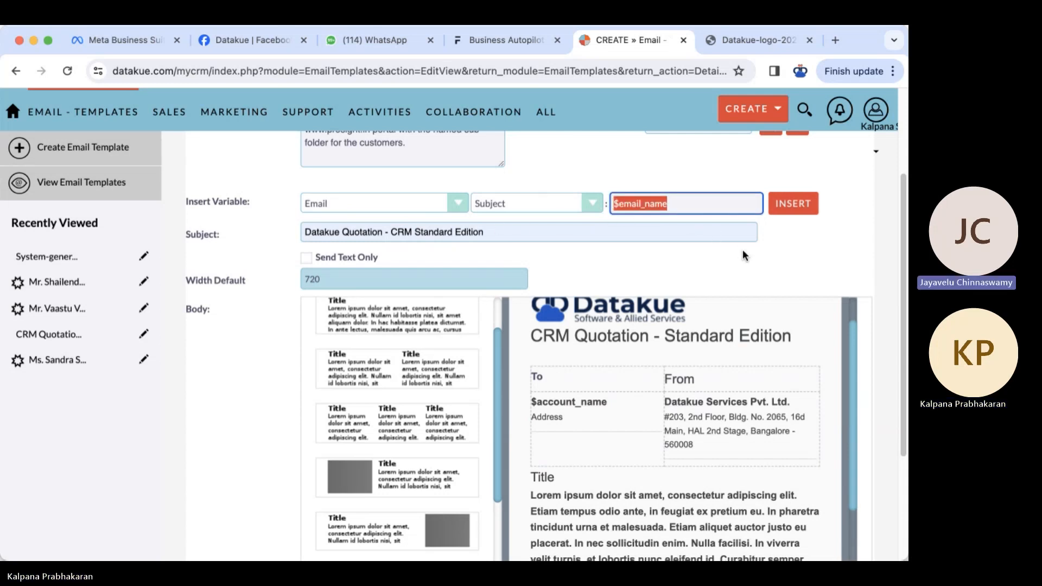
left_click(590, 205)
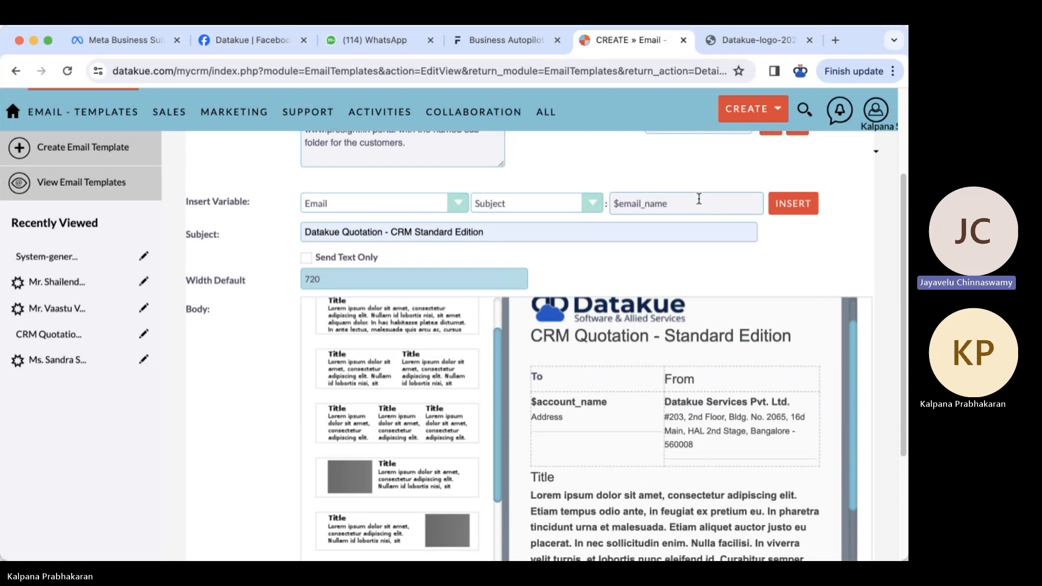
left_click_drag(698, 203, 598, 207)
key("super+c")
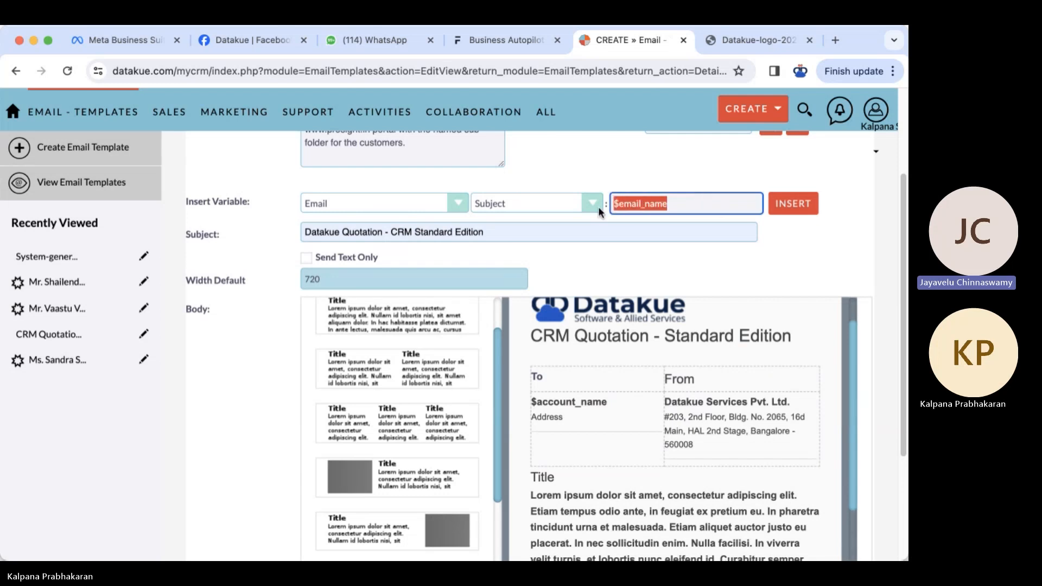
left_click(460, 202)
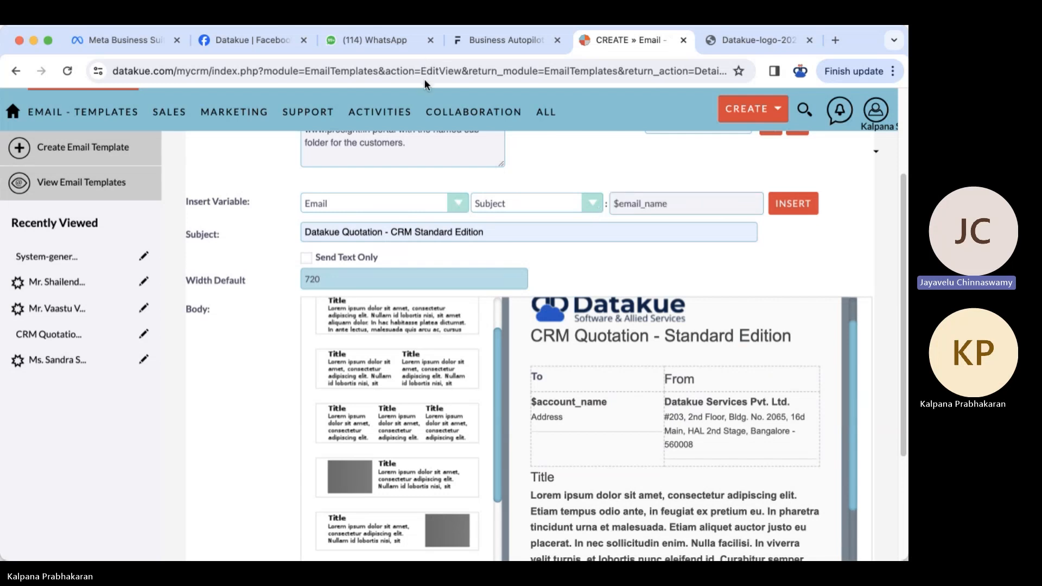
left_click(430, 31)
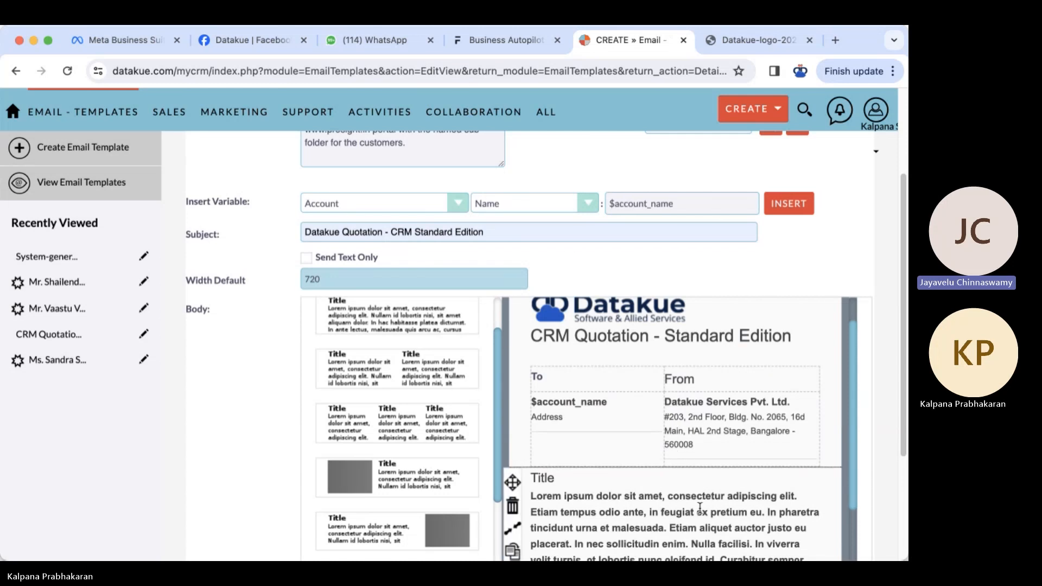
left_click(560, 423)
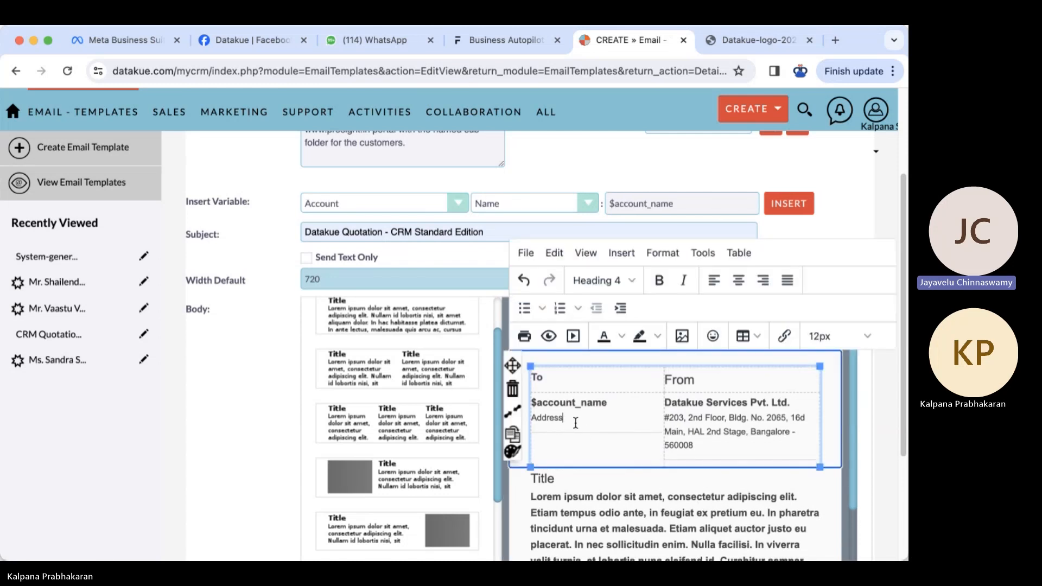
key("Return")
key("super+v")
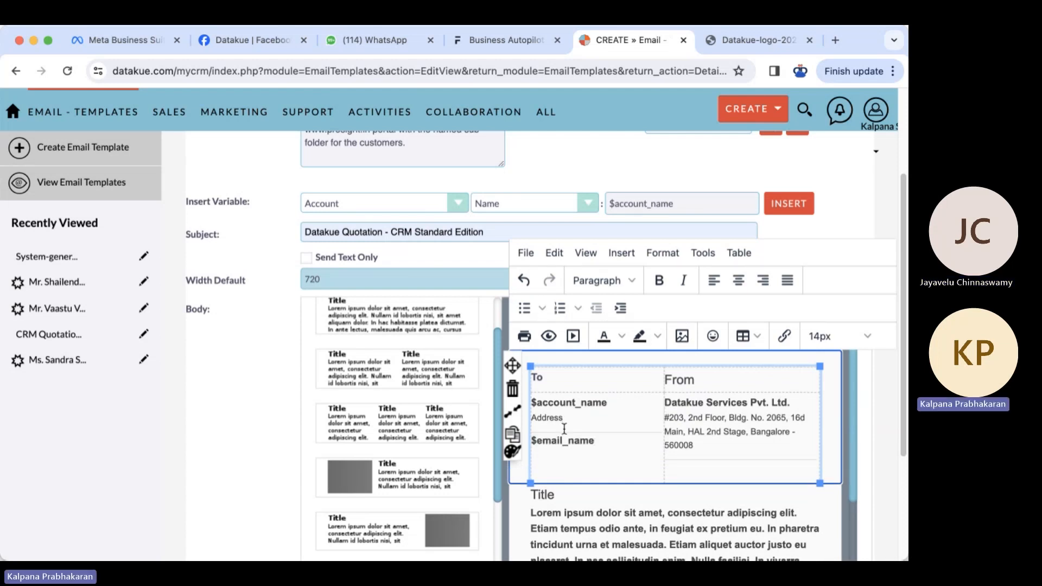
left_click(461, 203)
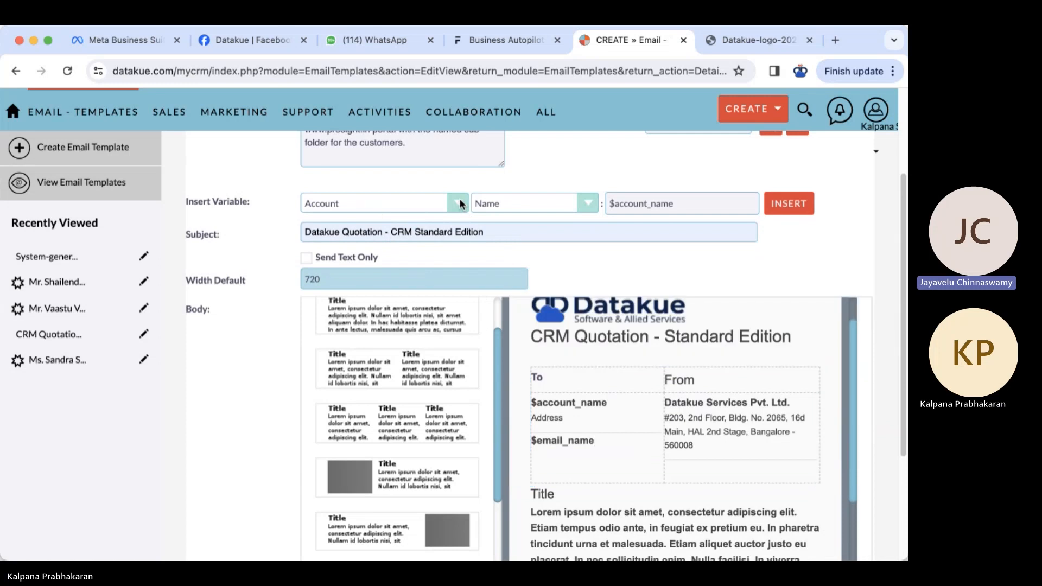
- Paste the Maps - Areas $jjwg_areas_name variable over Address in the To cell
left_click(412, 364)
left_click(409, 204)
left_click(406, 41)
double_click(584, 419)
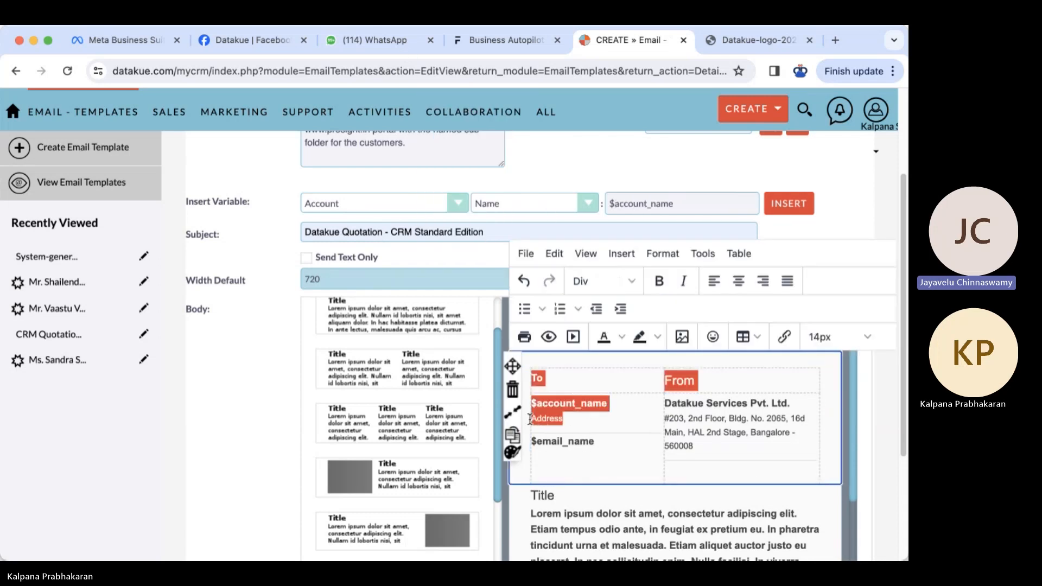
left_click_drag(535, 419, 533, 419)
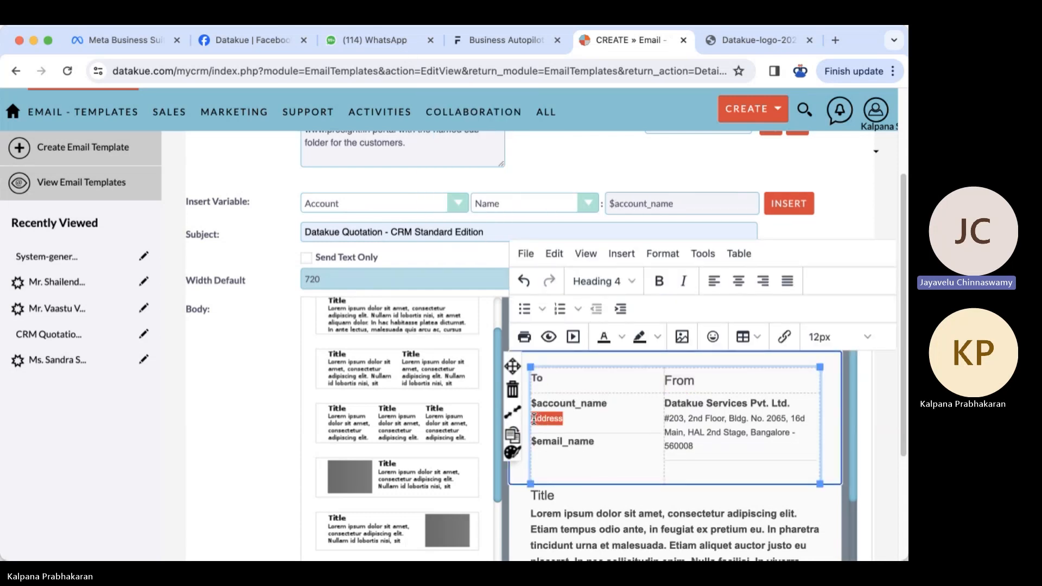
type("$jjwg_areas_name")
left_click(604, 450)
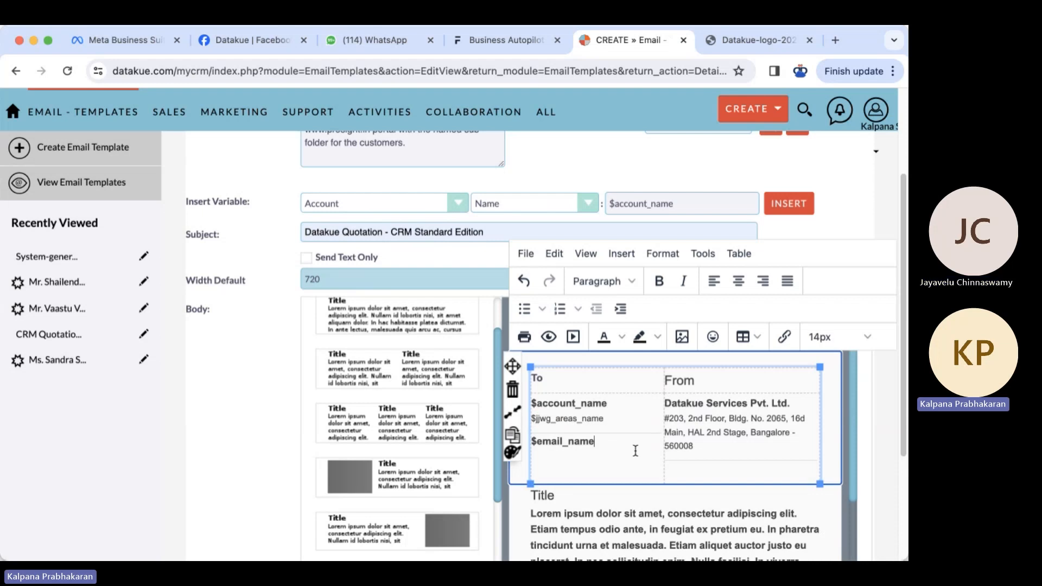
- Select the Title heading text below the address table
left_click_drag(852, 408, 853, 468)
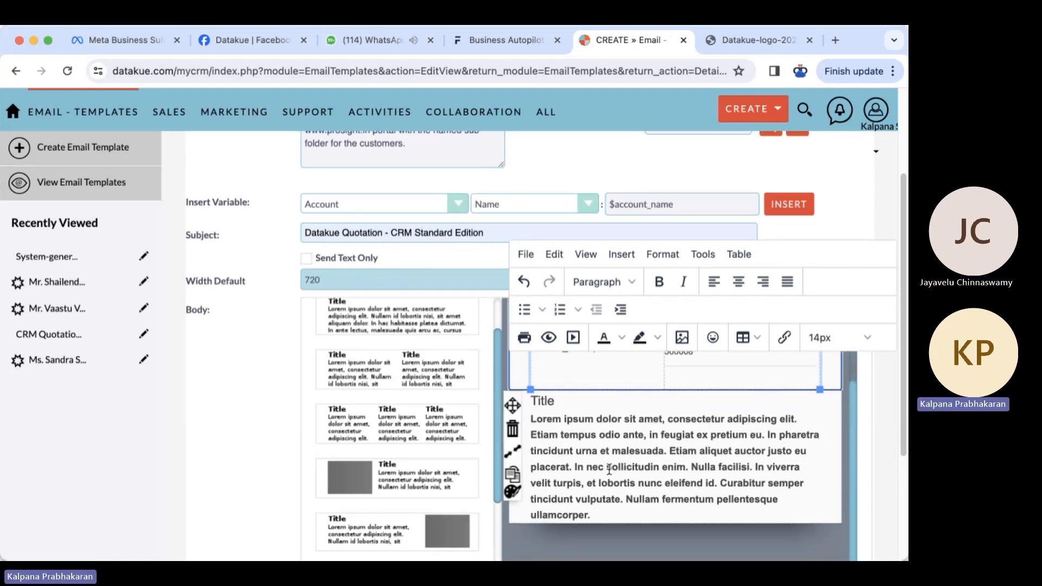
left_click_drag(531, 402, 556, 402)
scroll(557, 402, "up", 1)
key("super+Tab")
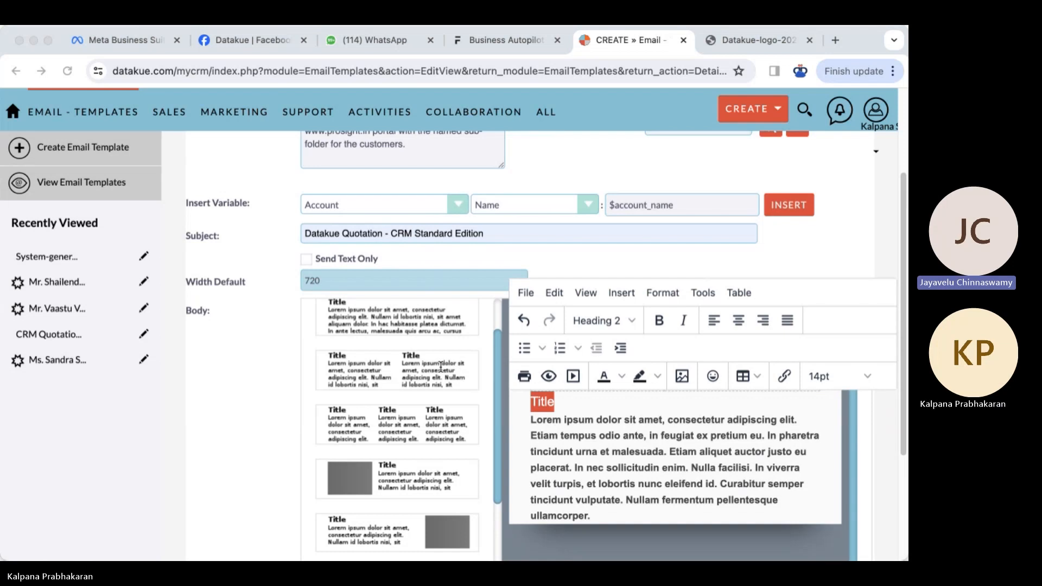
- Change the Title heading to 'Dear' followed by $account_name copied from the To cell
left_click(510, 532)
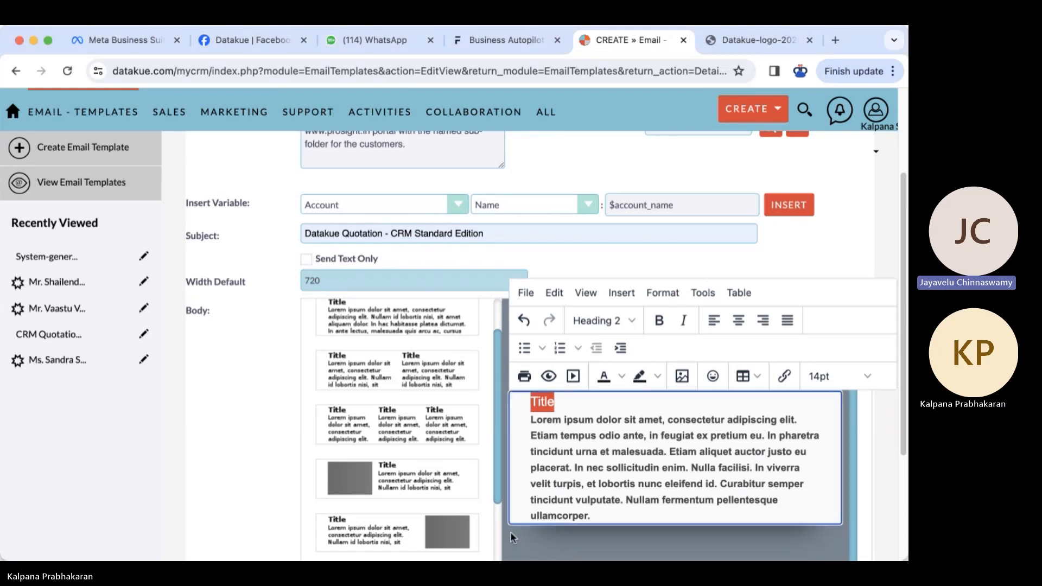
double_click(543, 402)
type("Dear")
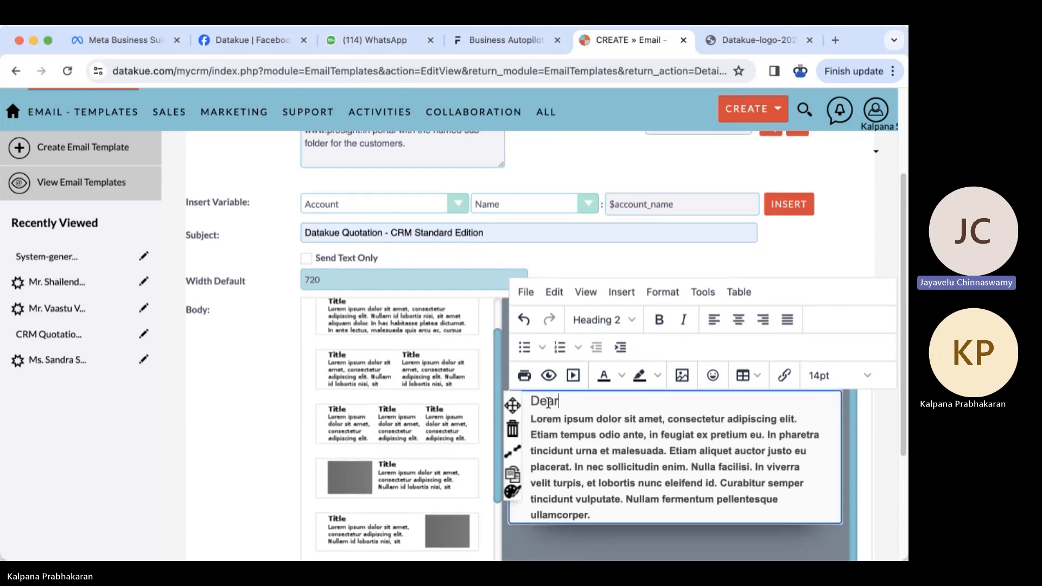
scroll(630, 410, "up", 3)
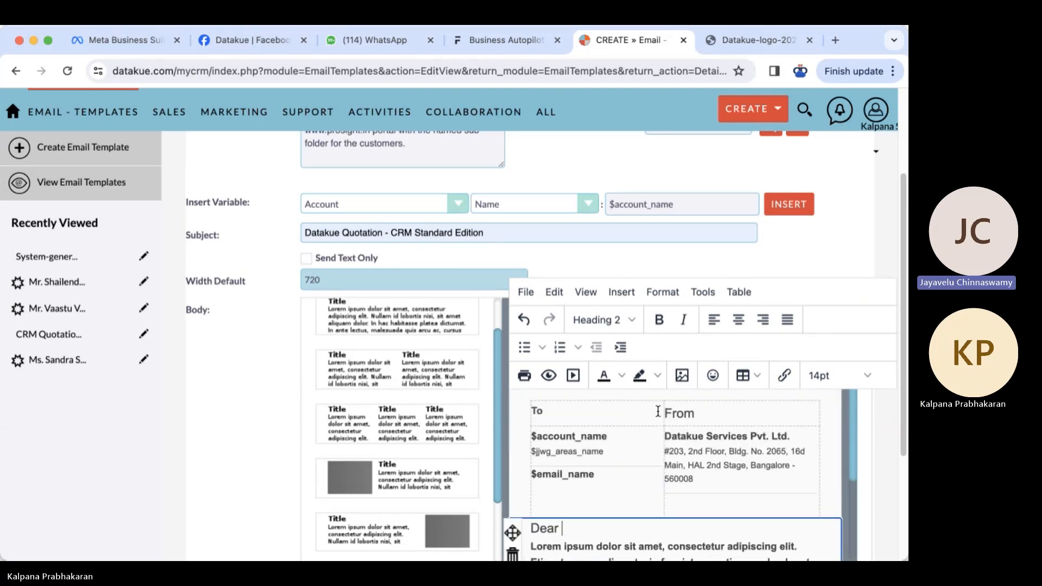
left_click_drag(602, 440, 534, 435)
key("ctrl+c")
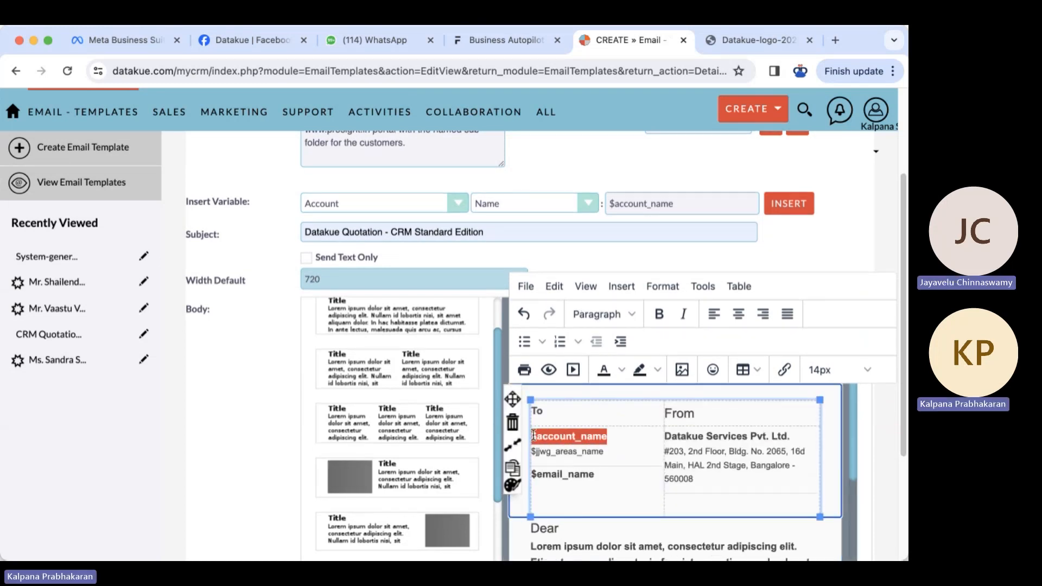
scroll(624, 482, "down", 3)
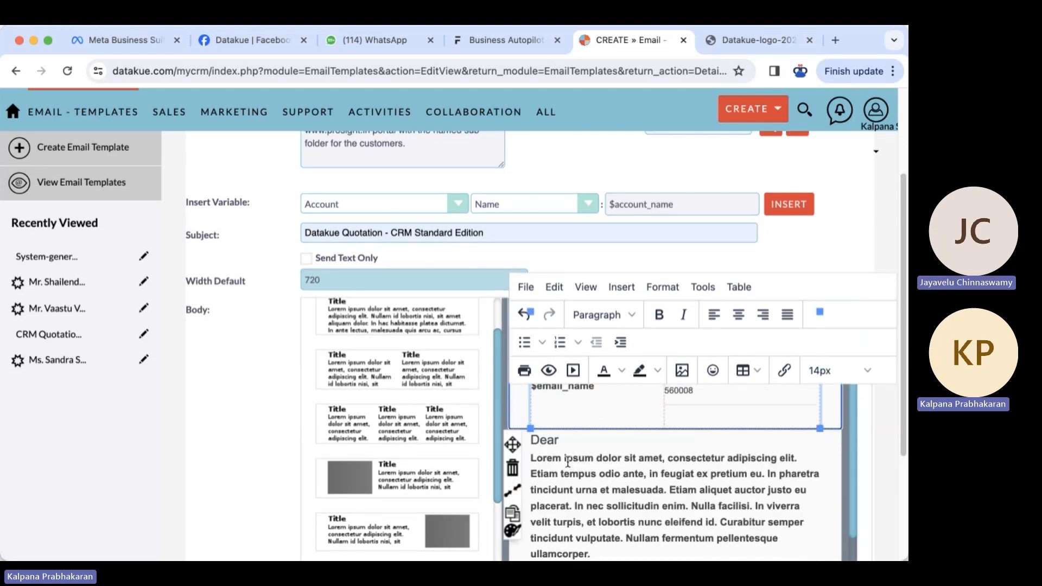
left_click(569, 441)
key("ctrl+v")
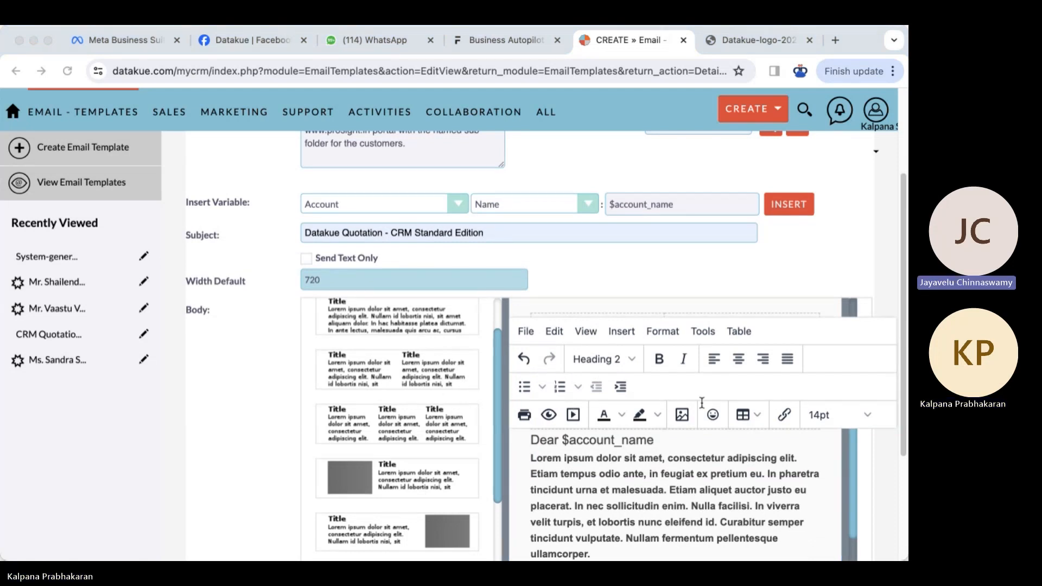
left_click(565, 487)
- Replace the Lorem ipsum paragraph with the pasted thank-you-for-your-enquiry sentence
left_click(531, 458)
left_click_drag(531, 458, 600, 549)
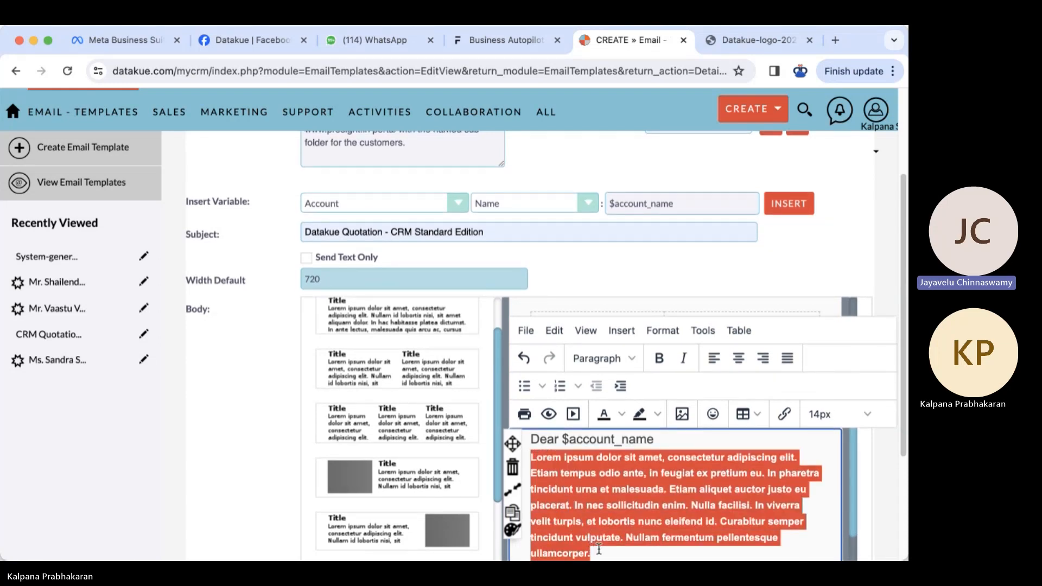
type("At the outset, we would like to thank you for the enquiry.")
- Add the sentence 'We are pleased to present the proposal for ProSight CRM Standard'
type("We are plea")
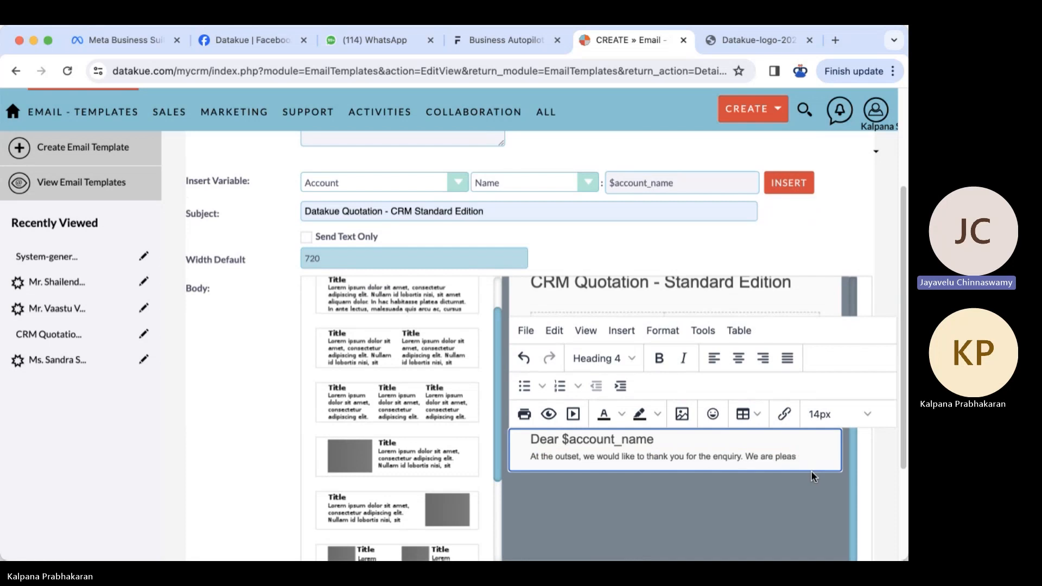
type("sed to prese")
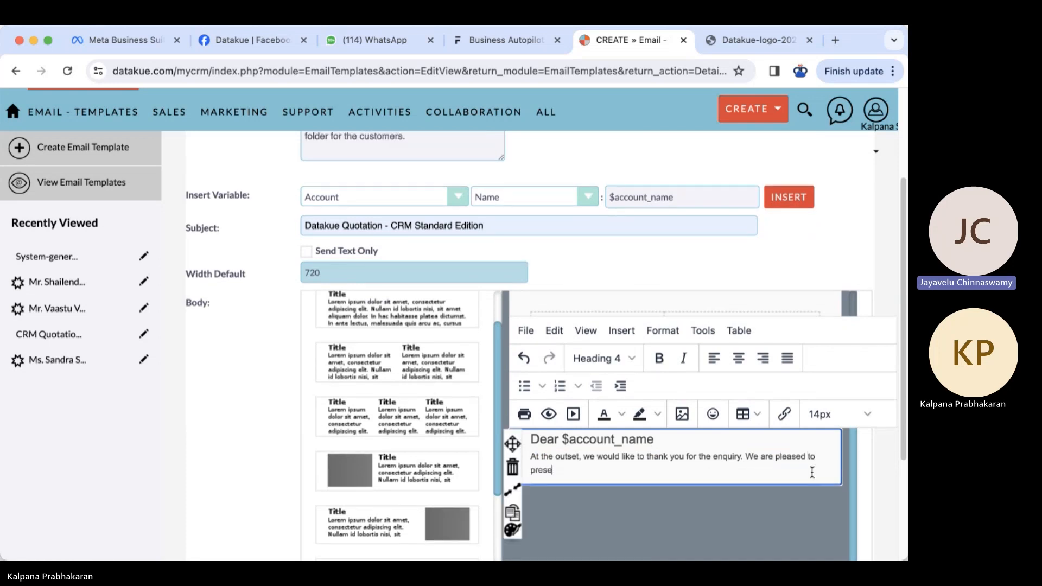
type("nt the proposal for CRM")
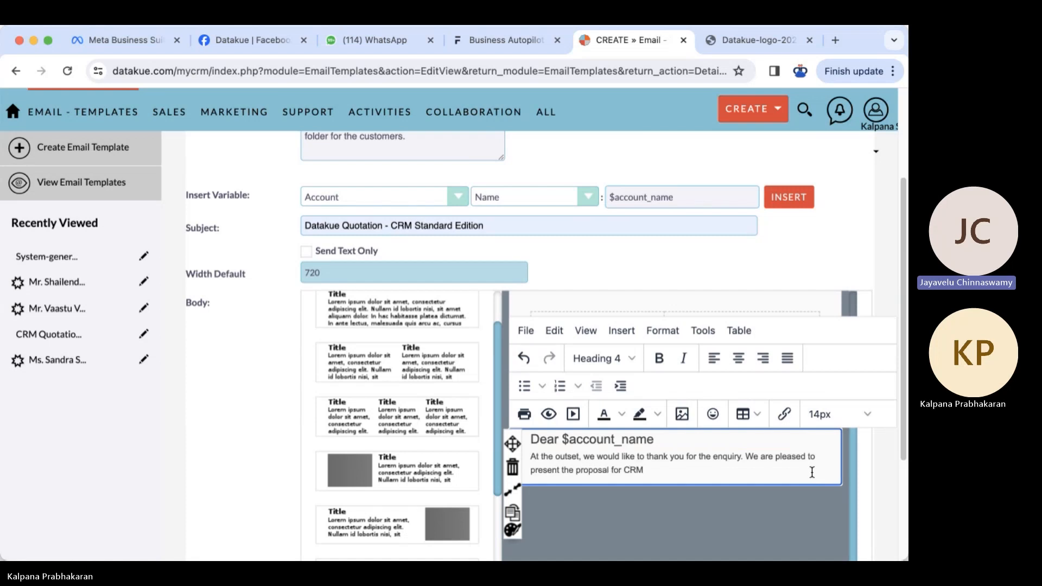
key("Left")
key("Left")
key("Left")
type("ProSight")
left_click(721, 465)
type("Standard")
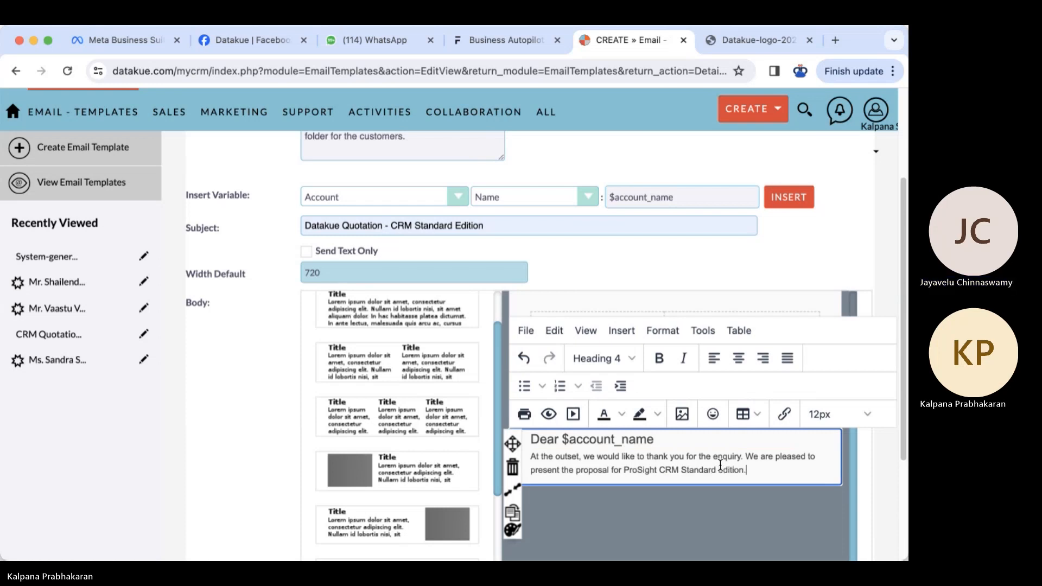
key("Return")
key("BackSpace")
scroll(814, 488, "down", 3)
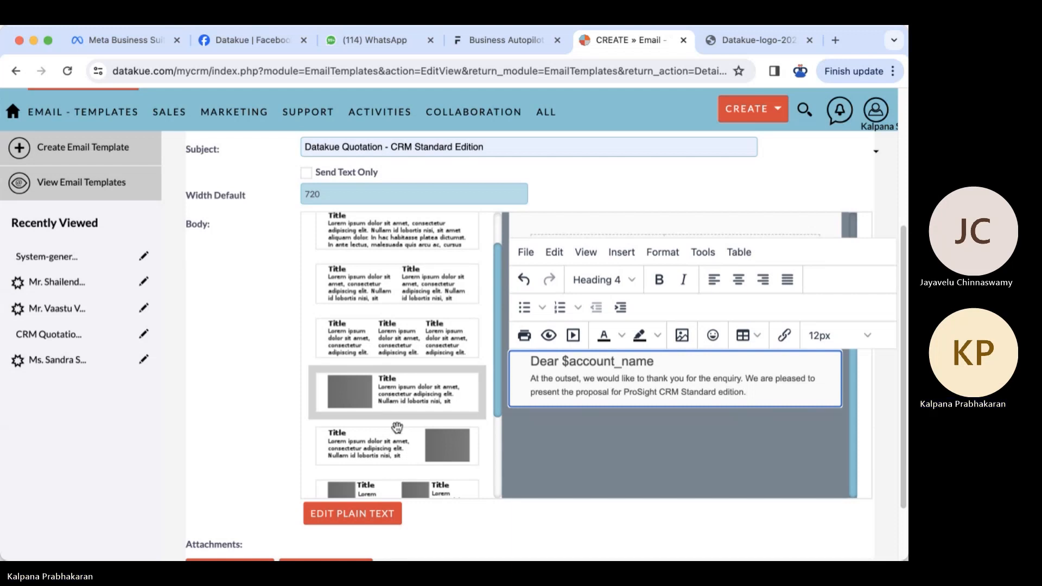
- Add a text block with a SAMPLE image on the right and open that image's Insert/Edit Image settings
left_click(397, 446)
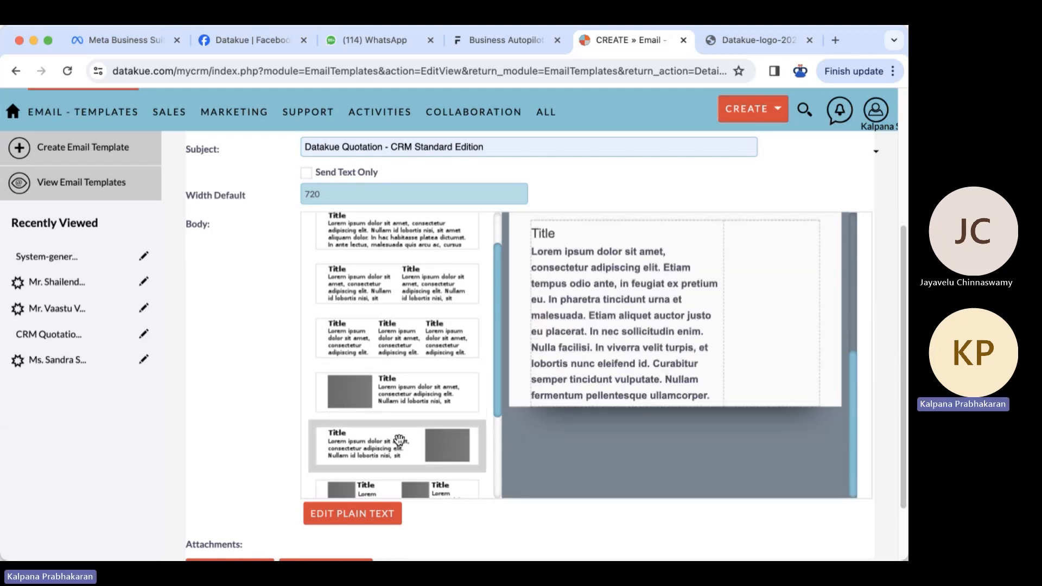
left_click(782, 263)
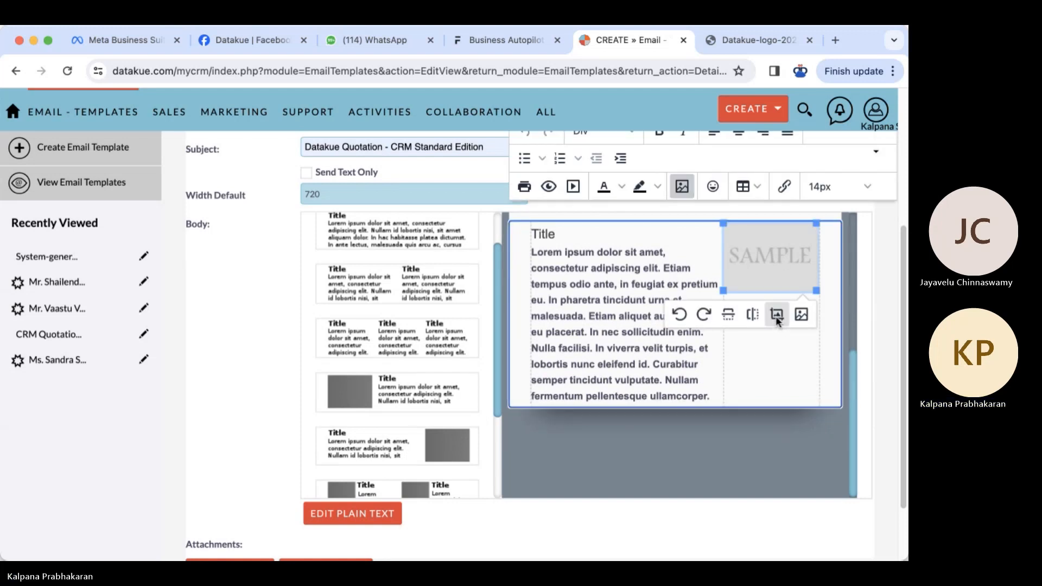
left_click(800, 315)
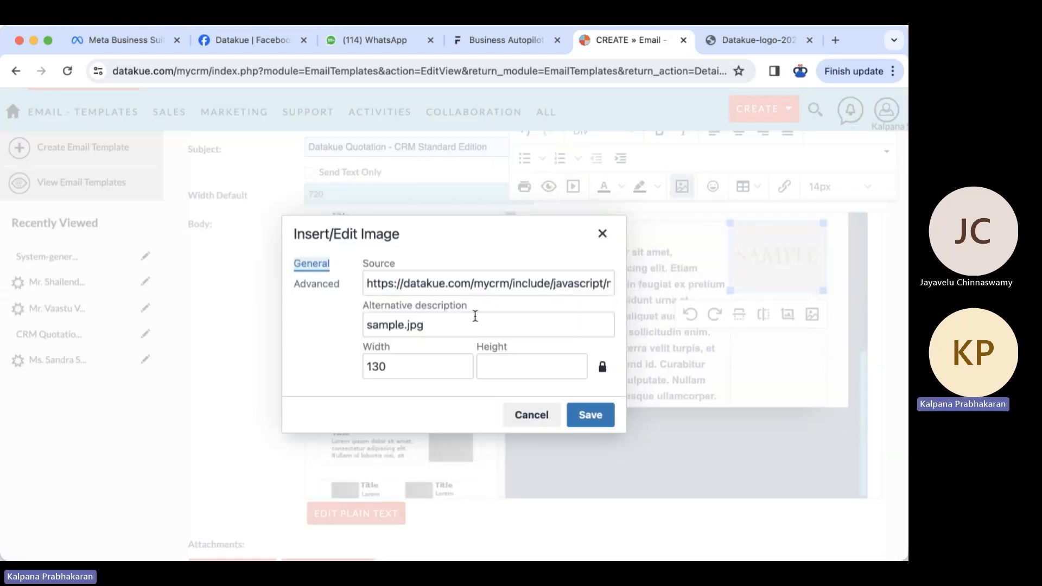
left_click(756, 40)
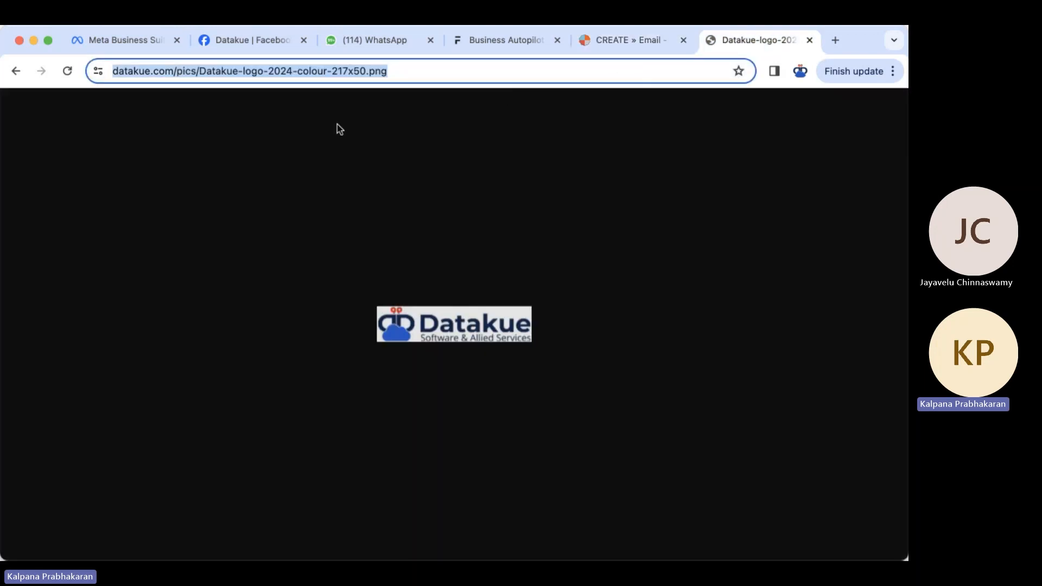
- Open ProSight.png from the datakue.com/pics listing and copy its web address
left_click(15, 70)
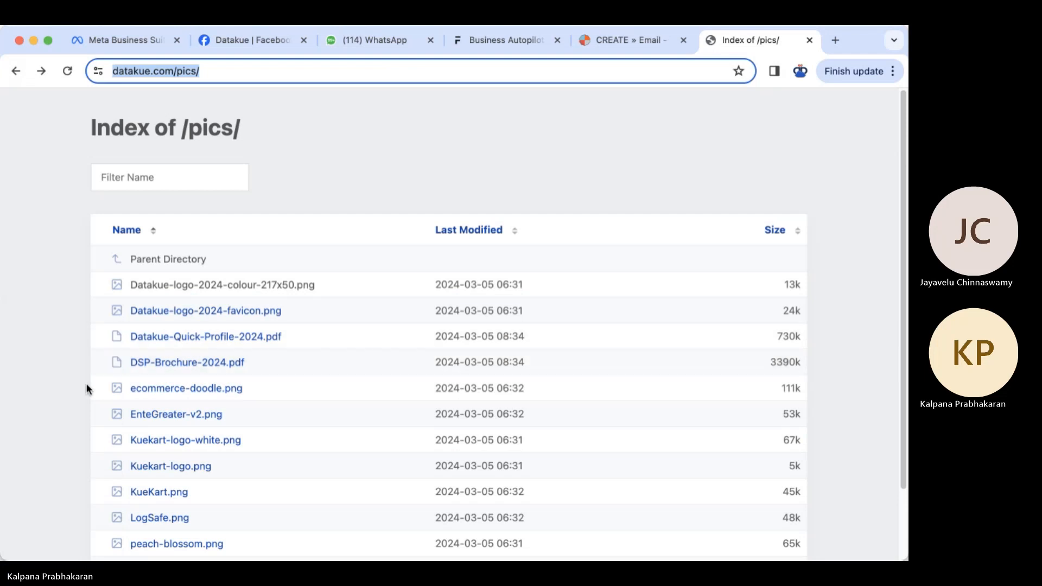
scroll(71, 404, "down", 2)
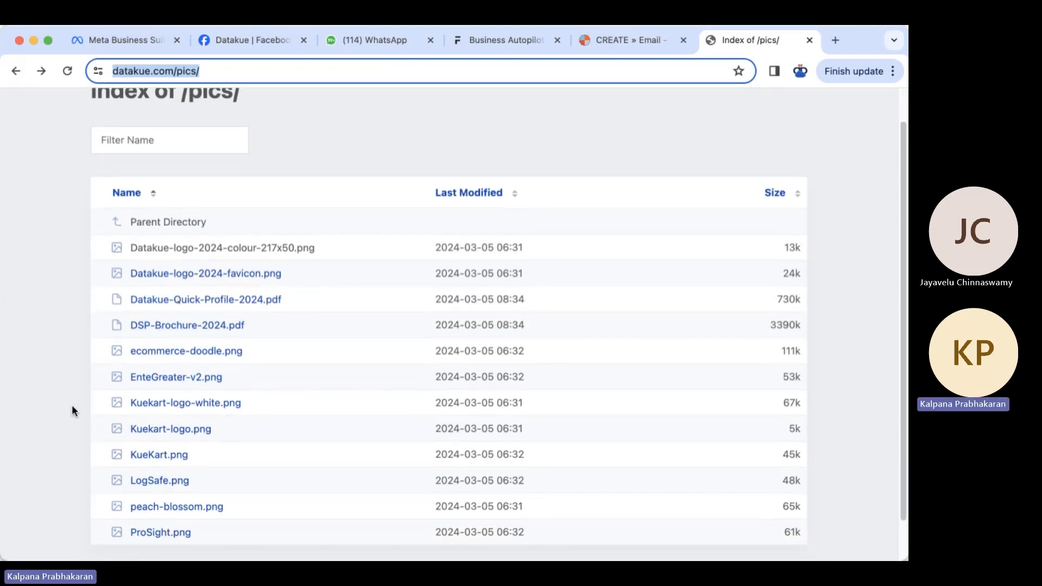
left_click(167, 514)
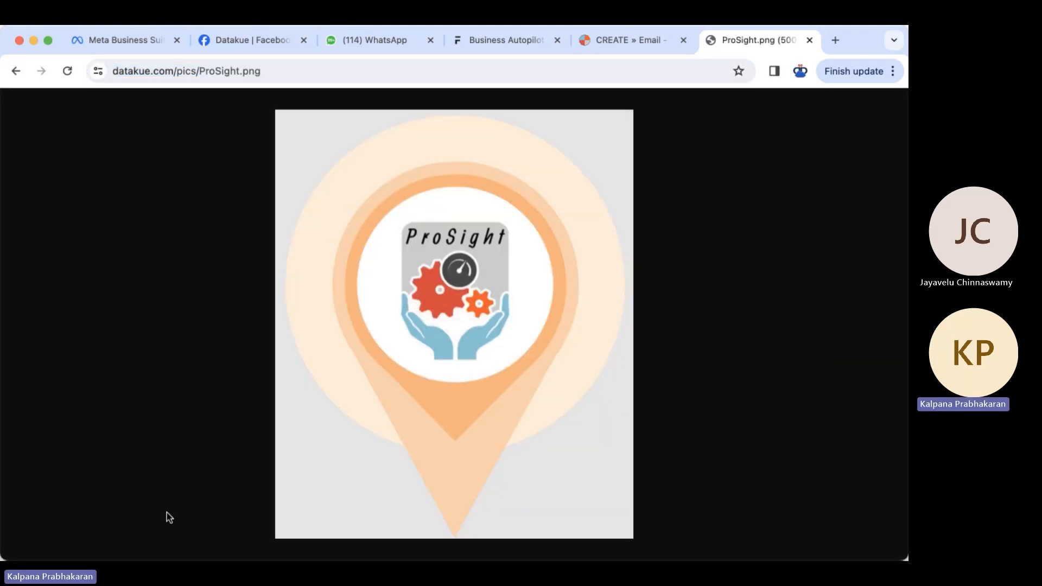
left_click(338, 70)
key("ctrl+c")
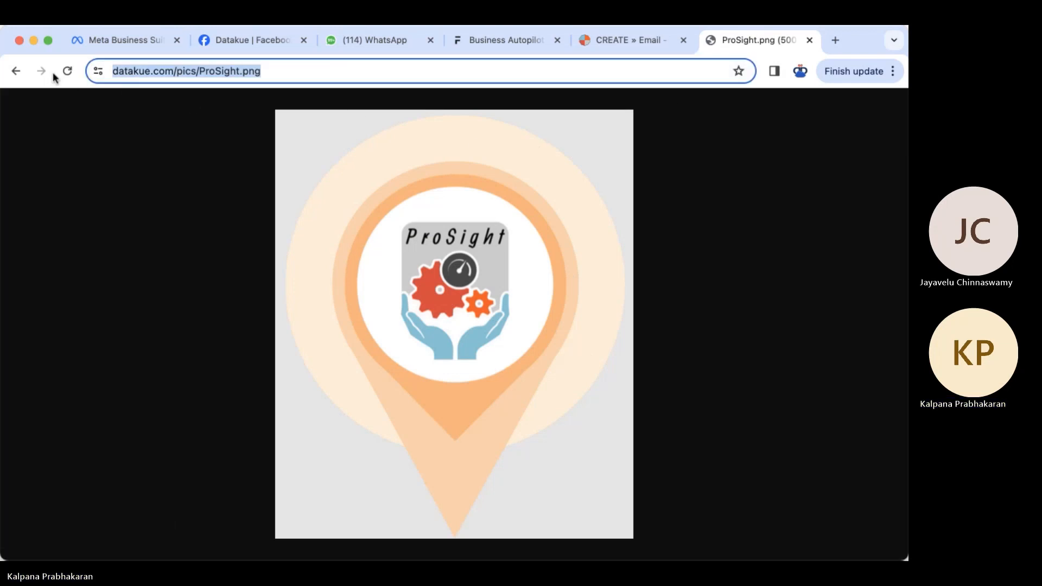
left_click(15, 70)
left_click(652, 41)
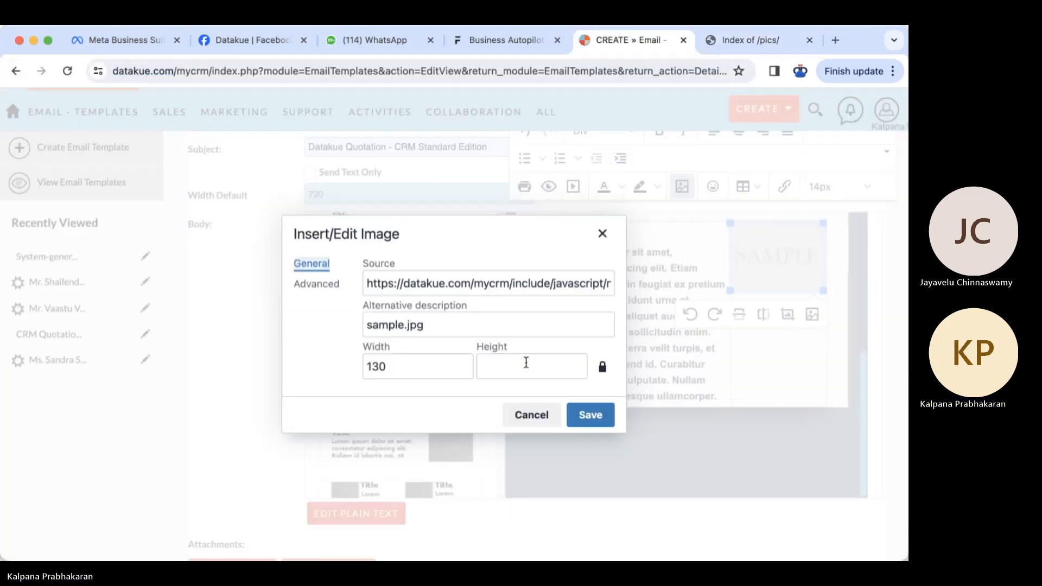
- Paste the ProSight.png web address into the image's Source field
left_click(455, 283)
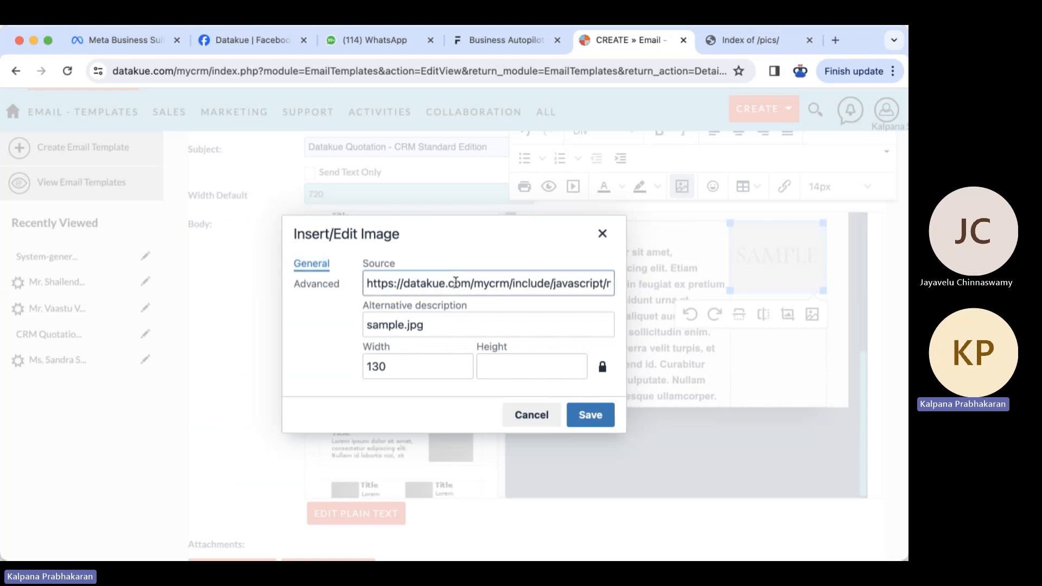
key("ctrl+a")
key("ctrl+v")
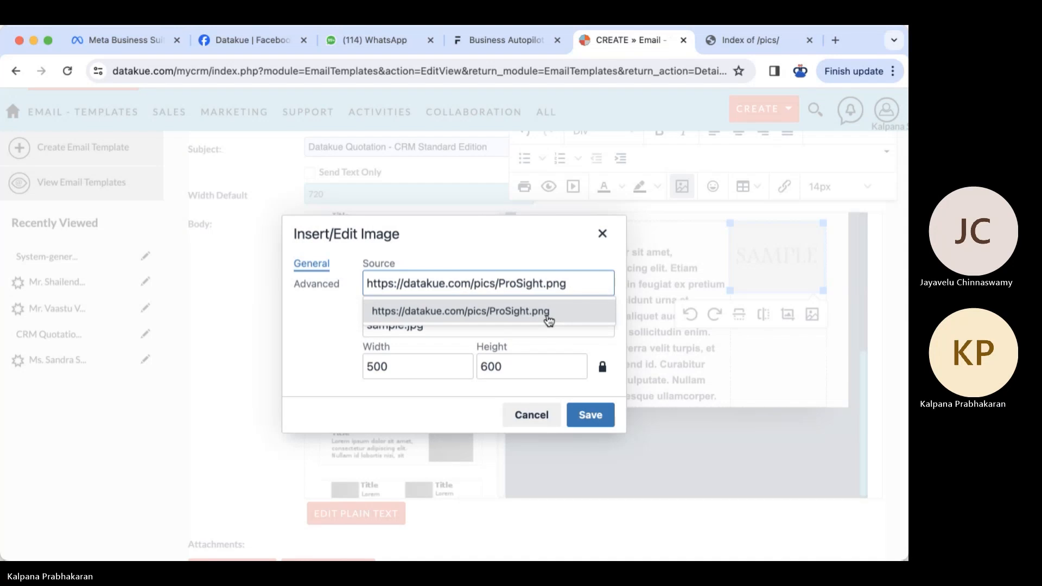
left_click(548, 321)
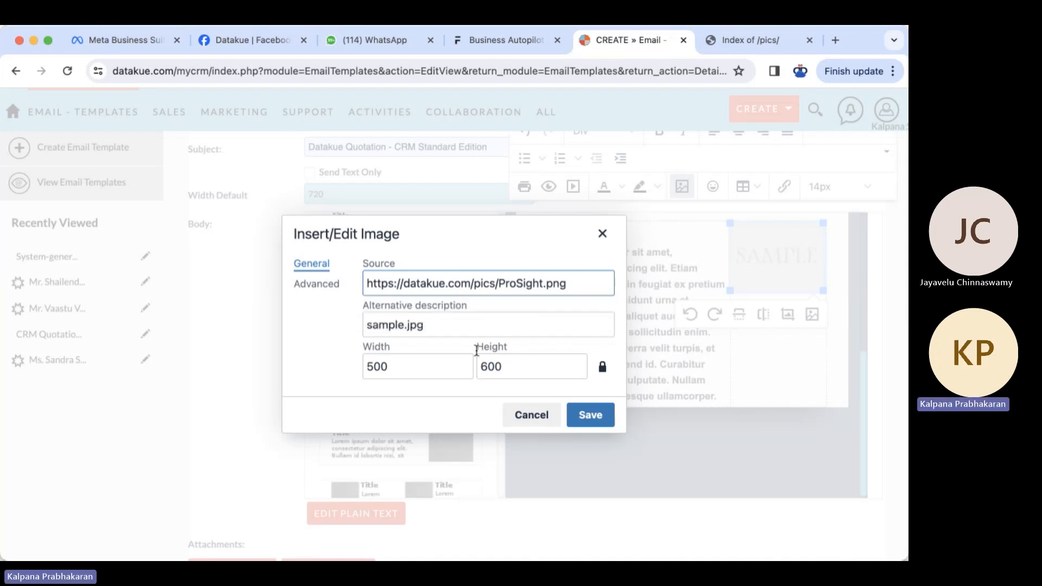
- Set the logo width to 150 with height 180 and save the image
left_click(384, 369)
key("BackSpace")
key("BackSpace")
type("25")
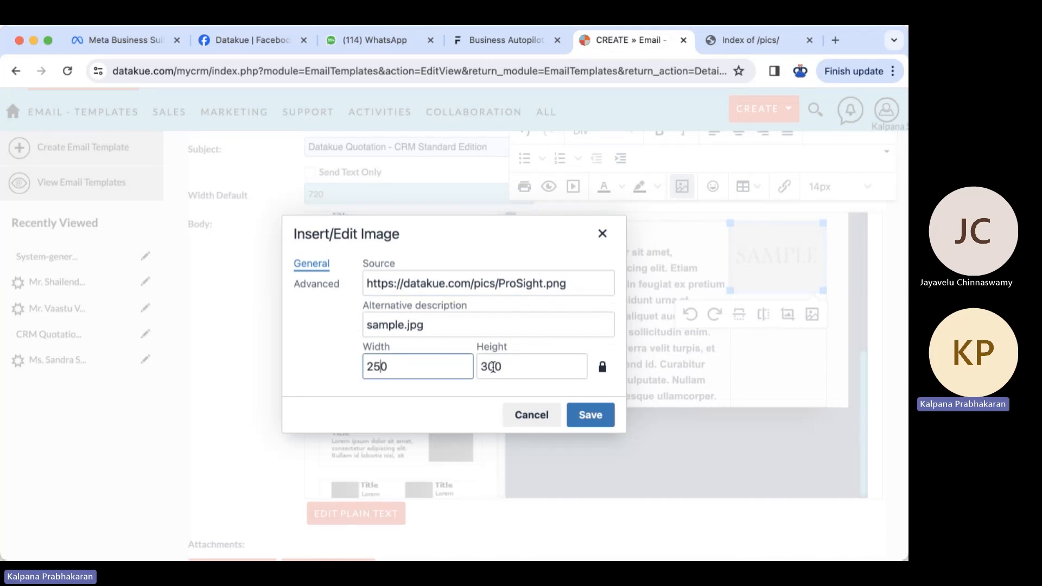
left_click_drag(374, 367, 366, 369)
type("1")
left_click(601, 371)
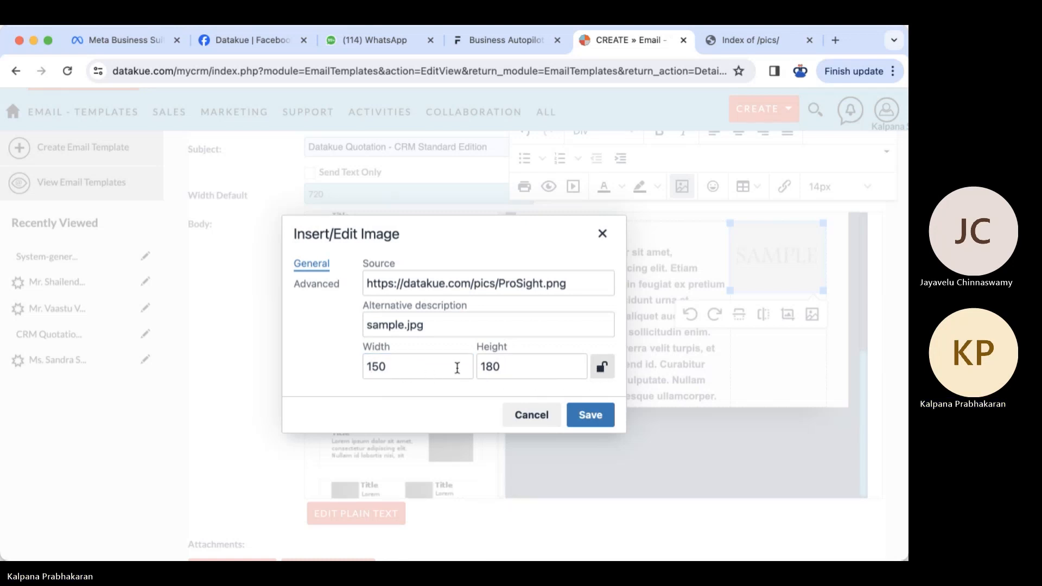
left_click(373, 368)
type("0")
left_click(392, 390)
left_click_drag(379, 368, 374, 367)
type("5")
left_click(601, 368)
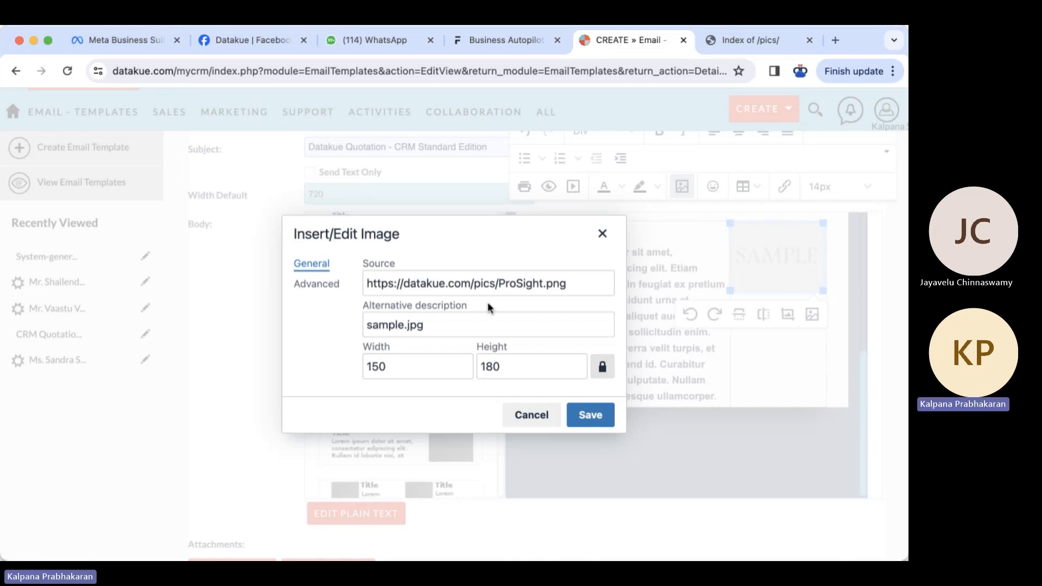
left_click(591, 415)
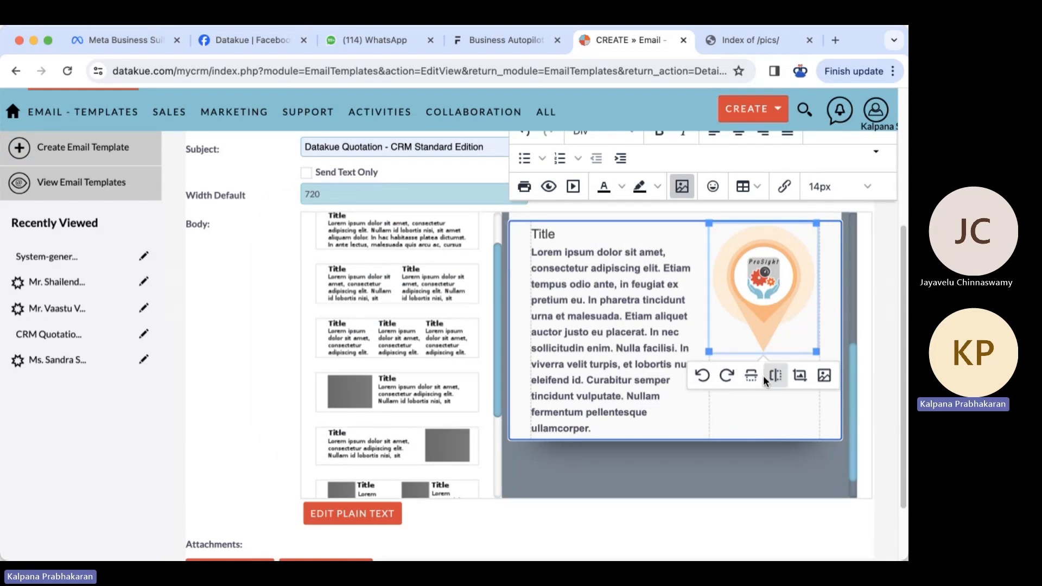
- Paste the ProSight description (83 features, built-in AI revenue forecasting) over the placeholder title and lorem text
left_click(541, 234)
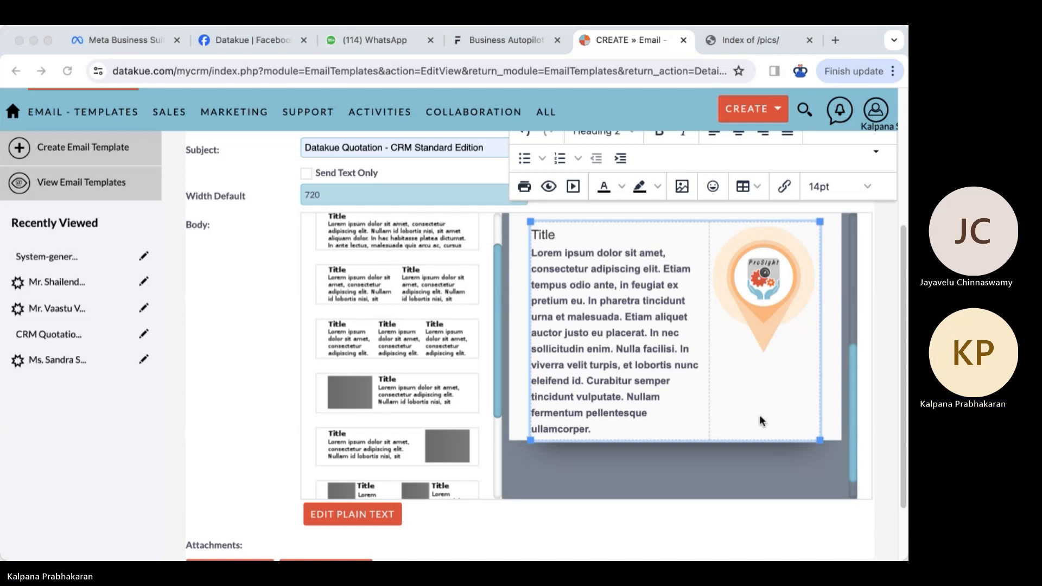
left_click(589, 430)
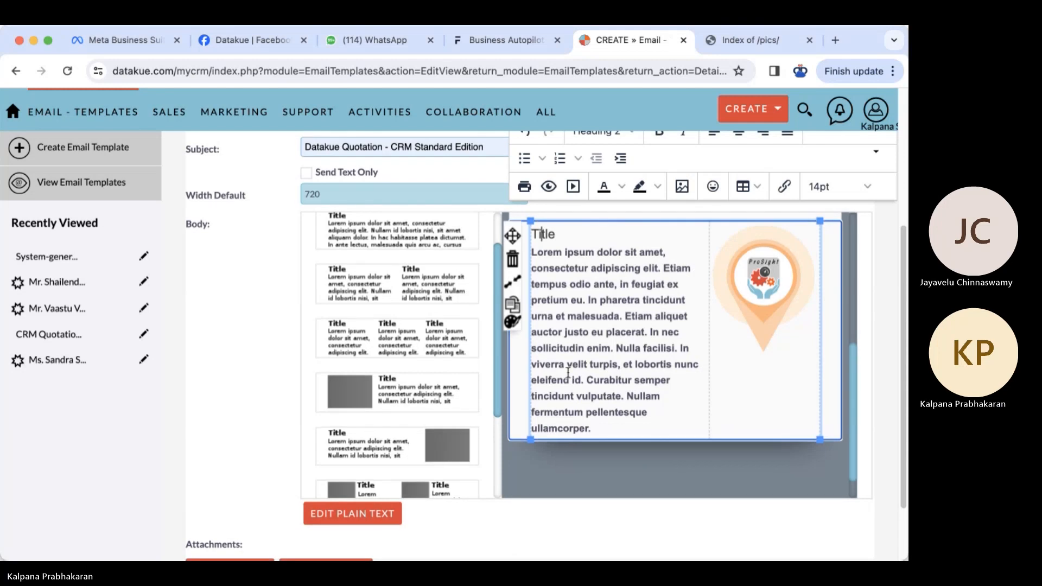
left_click_drag(534, 232, 598, 432)
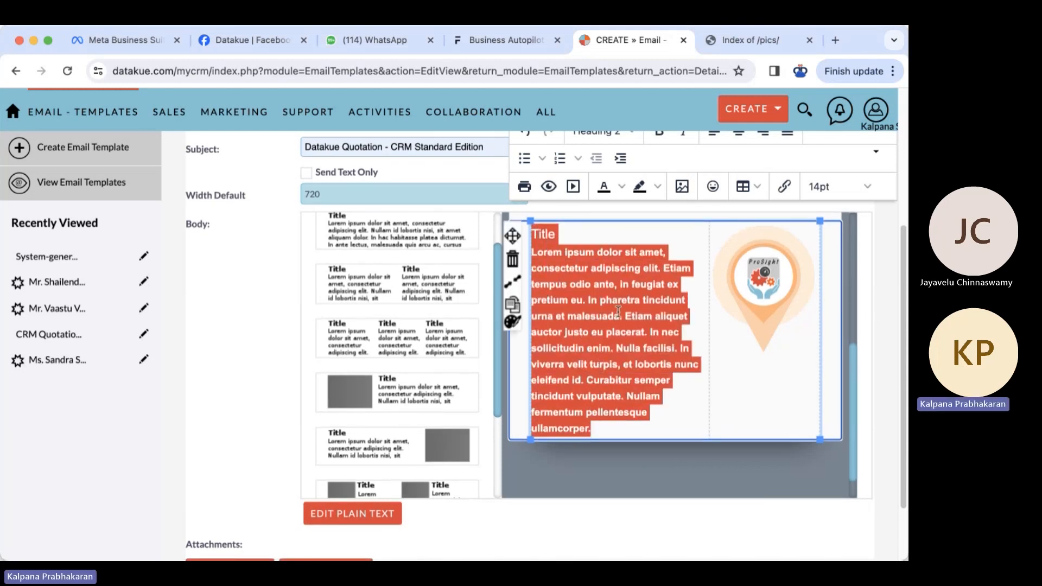
type("Our CRM software \"ProSight\" is a comprehensive online application for all your Sales, Marketing and Support processes with 83 features. It has built-n AI capabilities for forecasting revenue.")
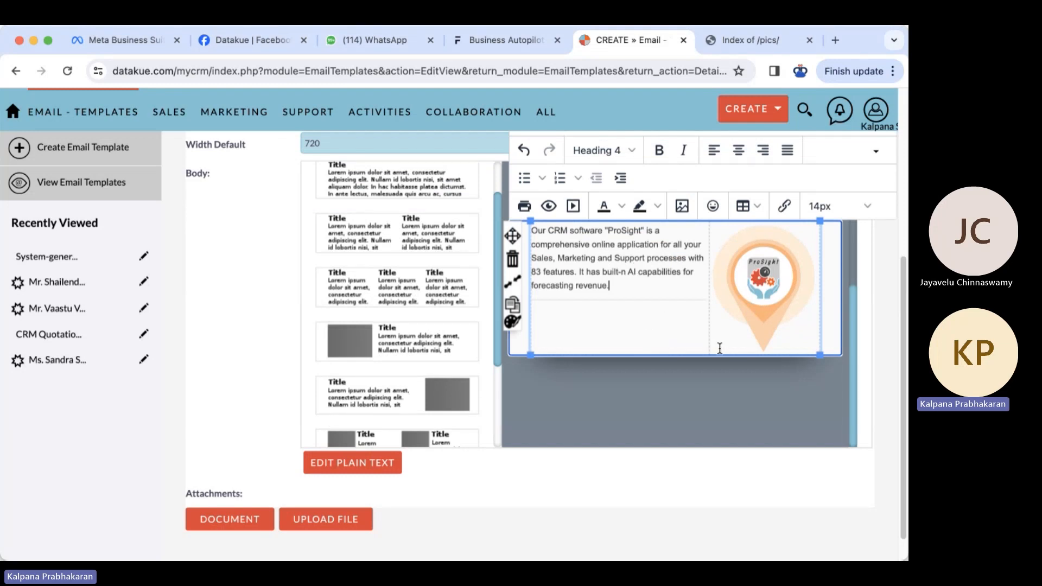
scroll(720, 348, "up", 1)
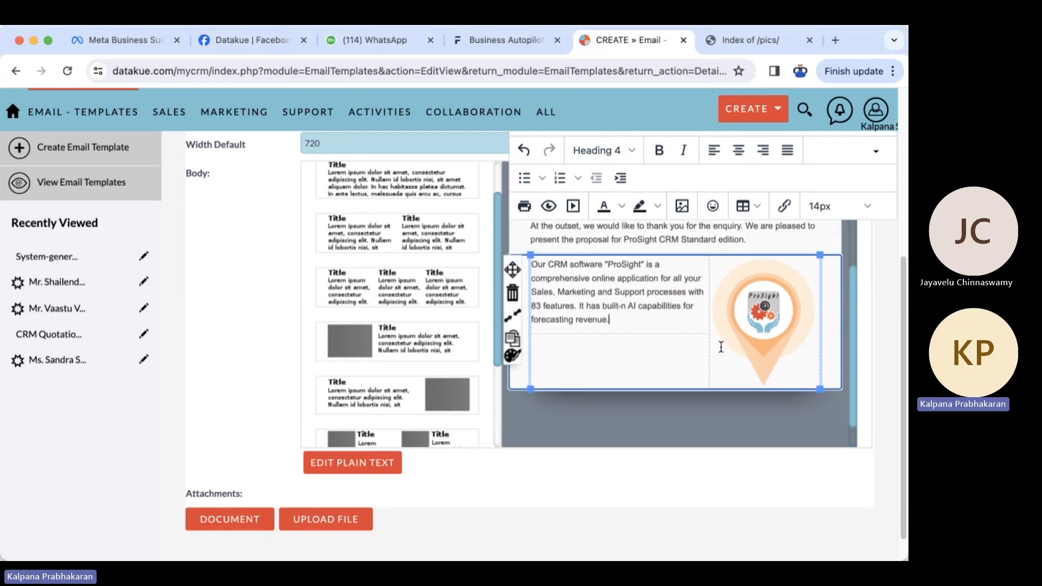
left_click(777, 320)
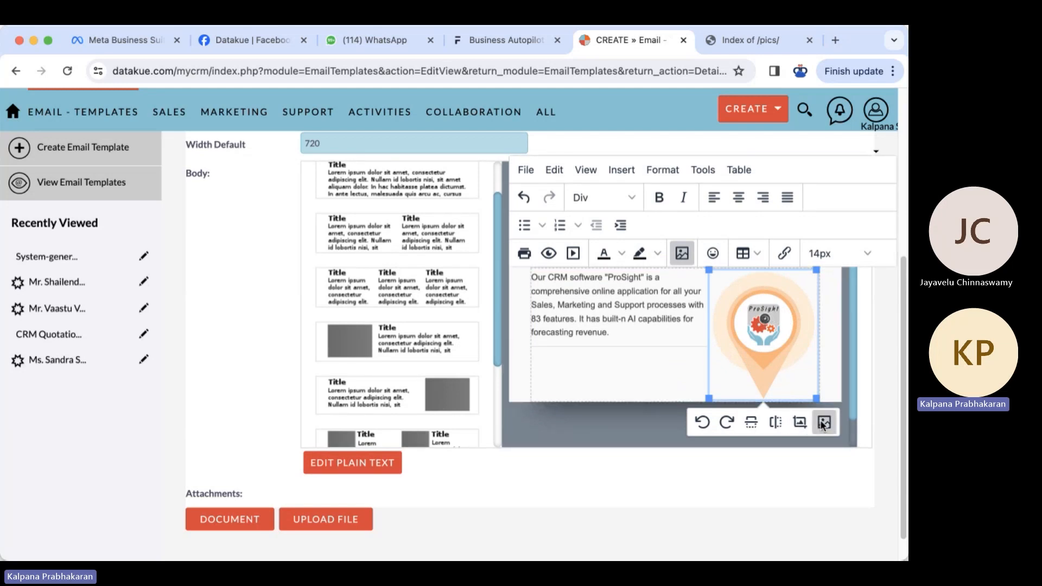
- Resize the logo to width 110 (height 132) and align it right
left_click(824, 421)
left_click(376, 366)
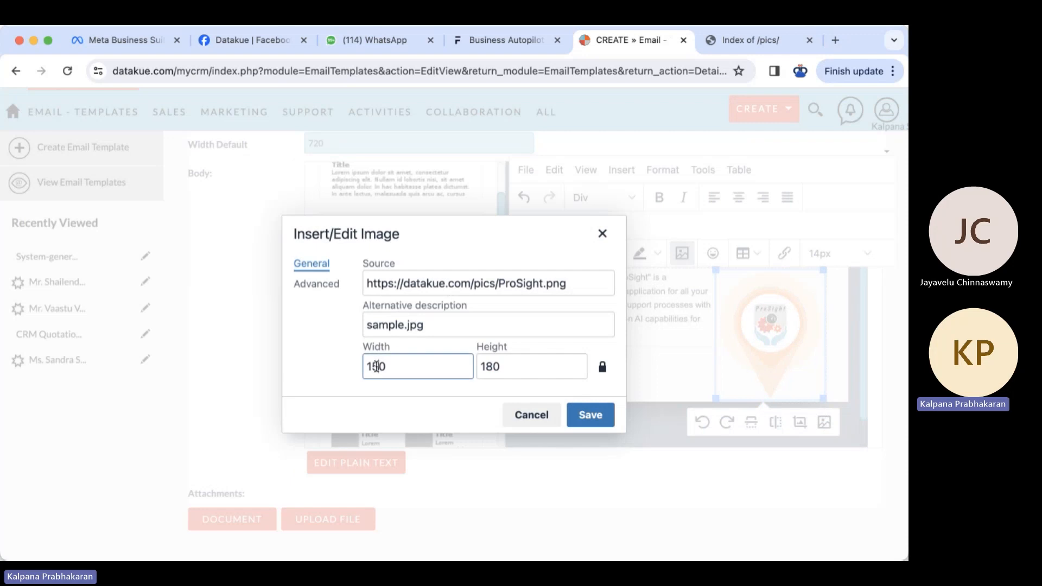
key("BackSpace")
type("2")
key("BackSpace")
type("1")
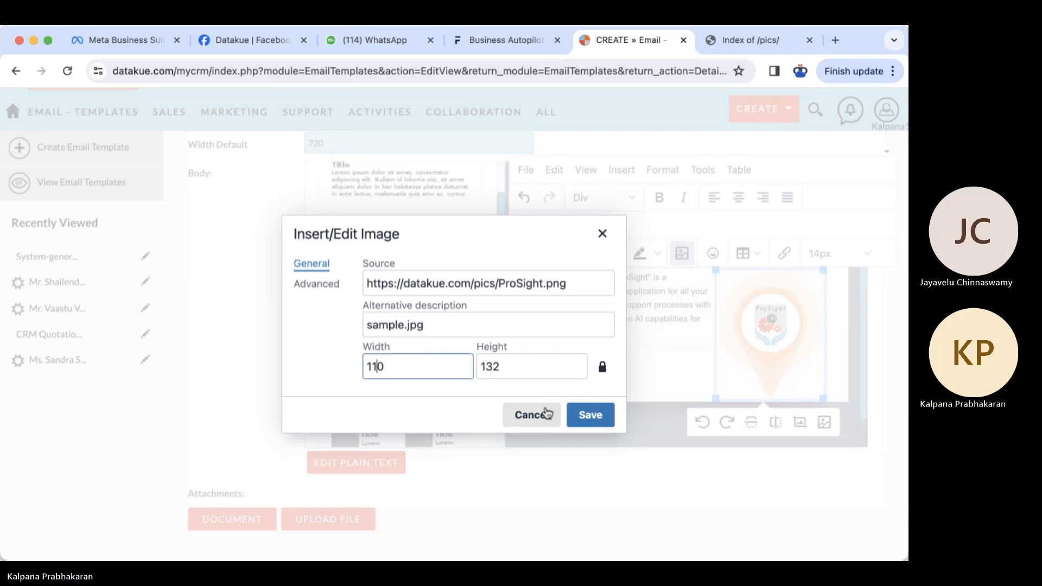
left_click(590, 416)
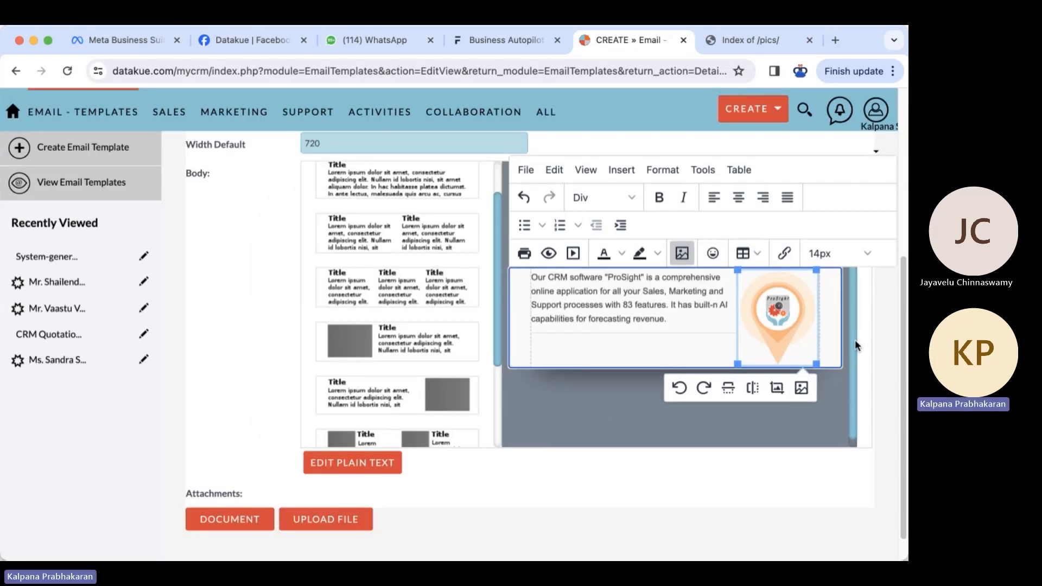
scroll(872, 395, "up", 2)
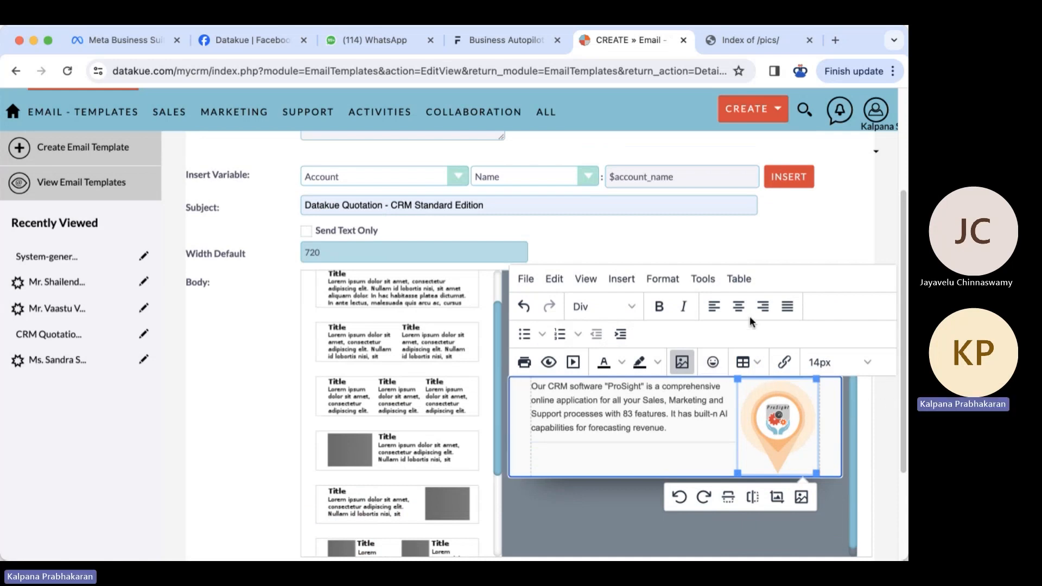
left_click(763, 307)
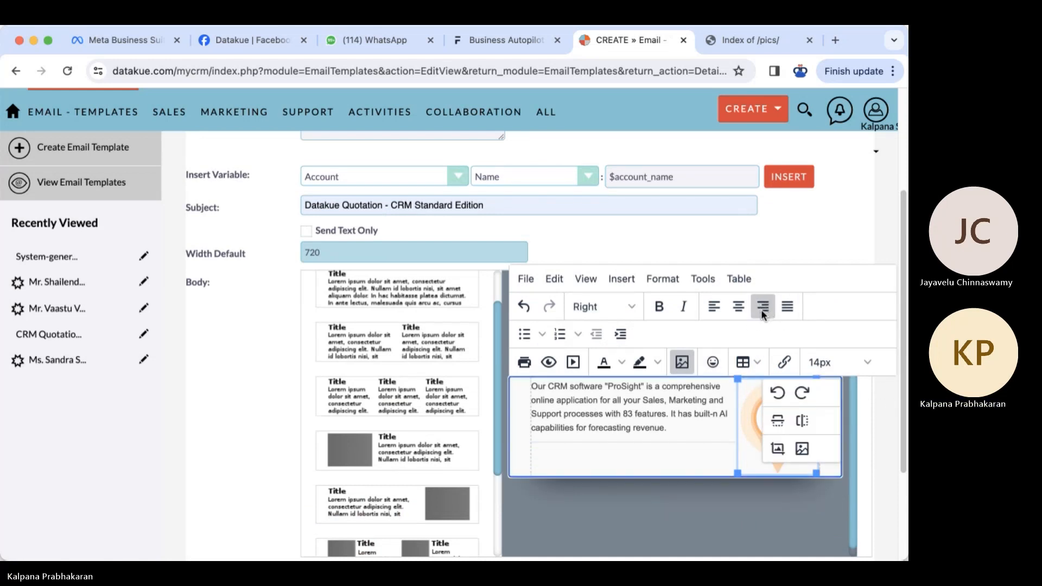
- Adjust the text-logo table layout and move the AI revenue-forecasting sentence into its own paragraph
left_click(698, 459)
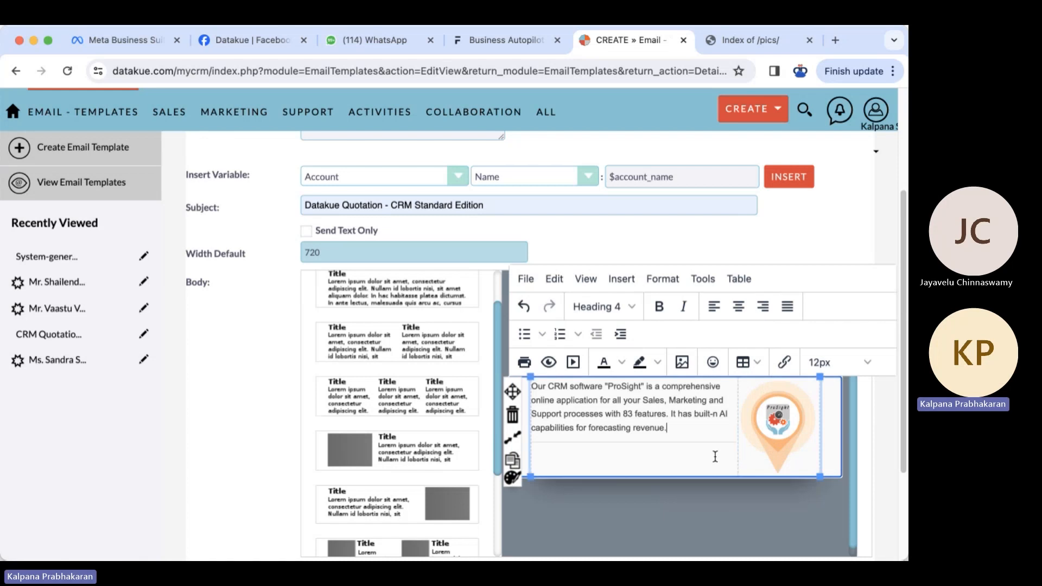
left_click_drag(739, 432, 743, 431)
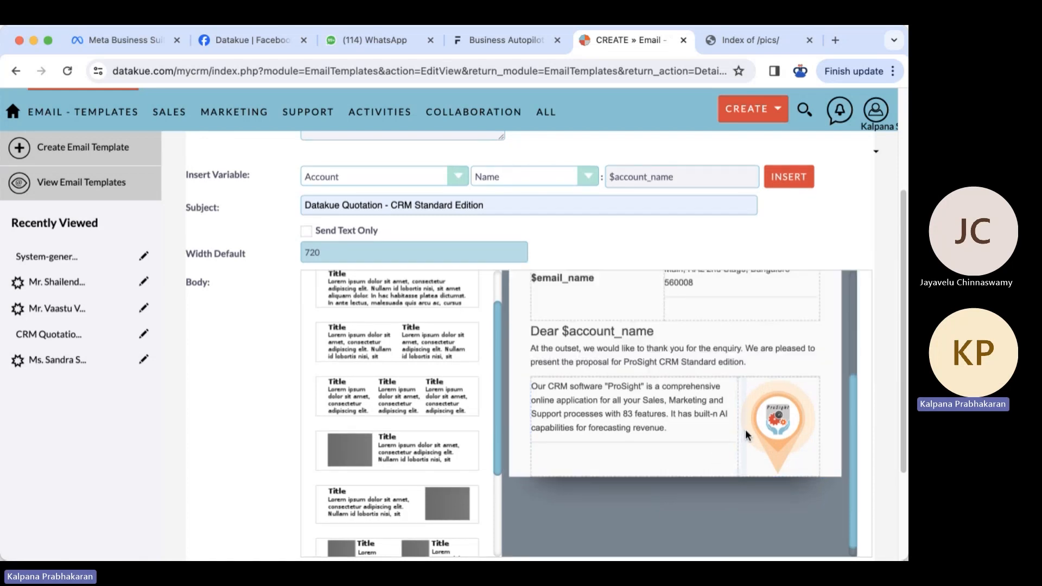
left_click(745, 432)
left_click_drag(821, 419, 829, 420)
left_click(599, 444)
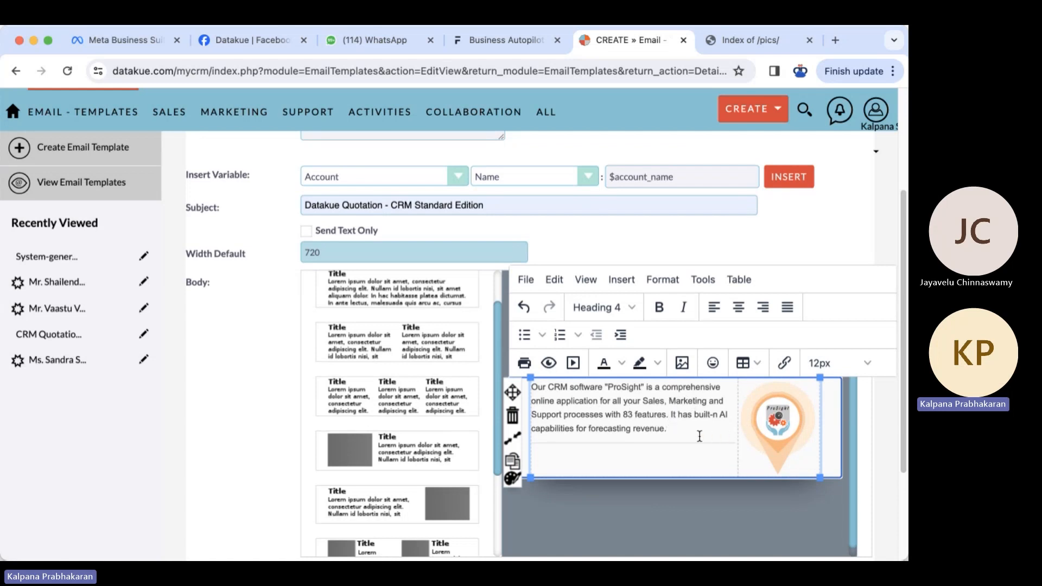
key("Return")
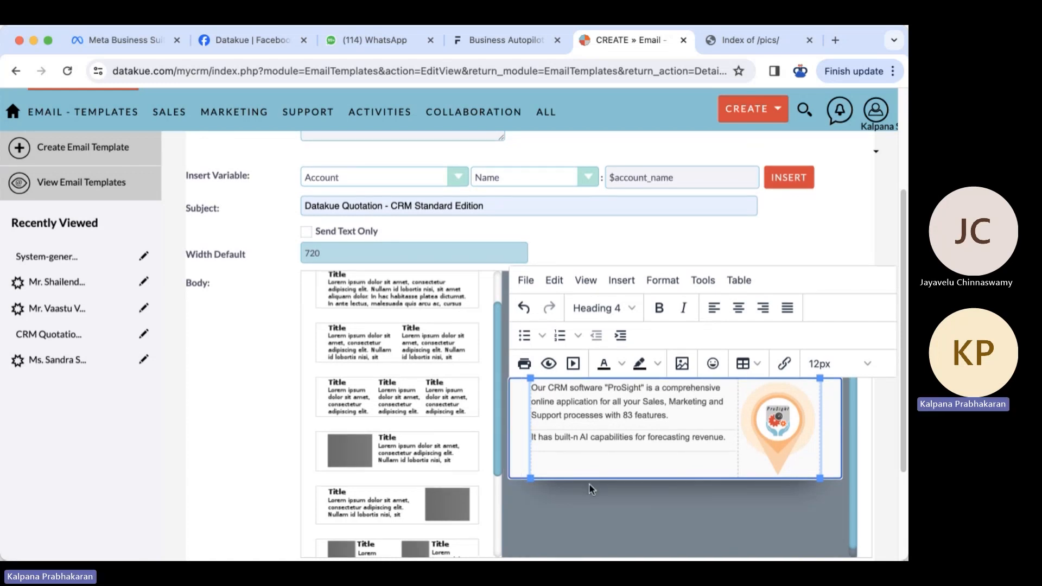
- Append a Title-and-Lorem-ipsum text block below the ProSight description and logo
scroll(588, 483, "down", 1)
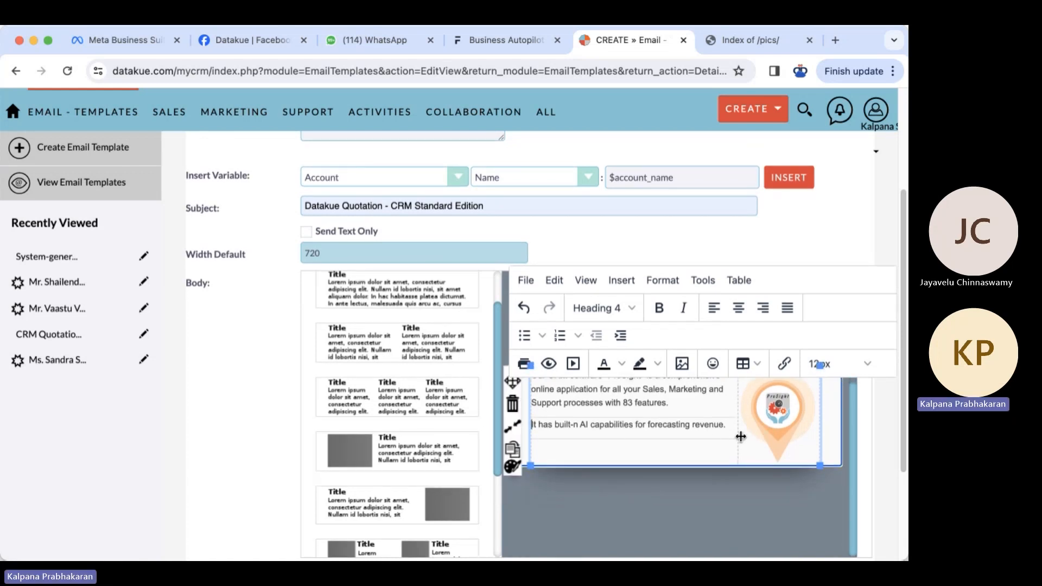
scroll(887, 455, "down", 2)
scroll(887, 455, "up", 4)
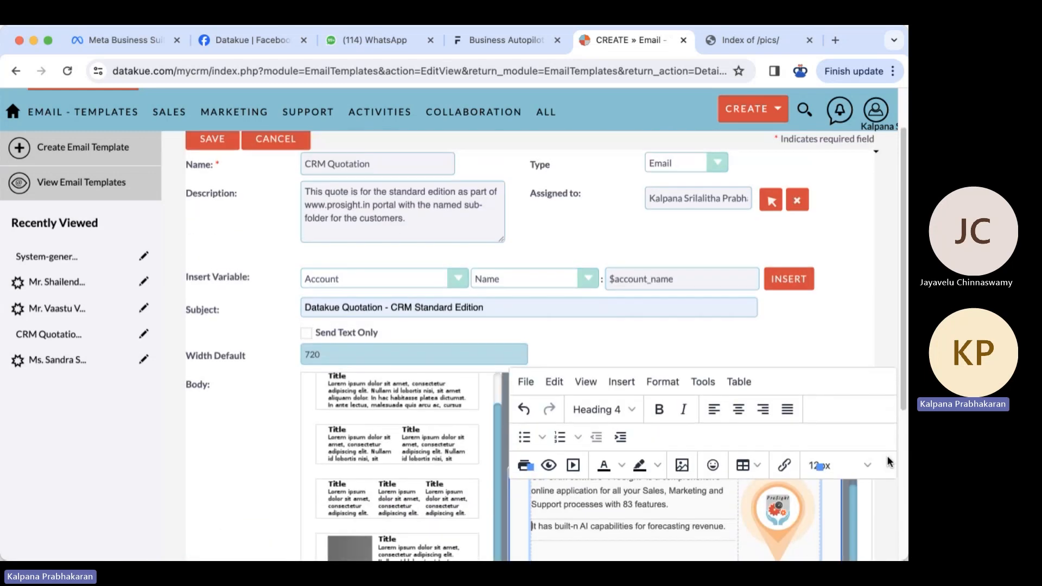
scroll(900, 373, "down", 3)
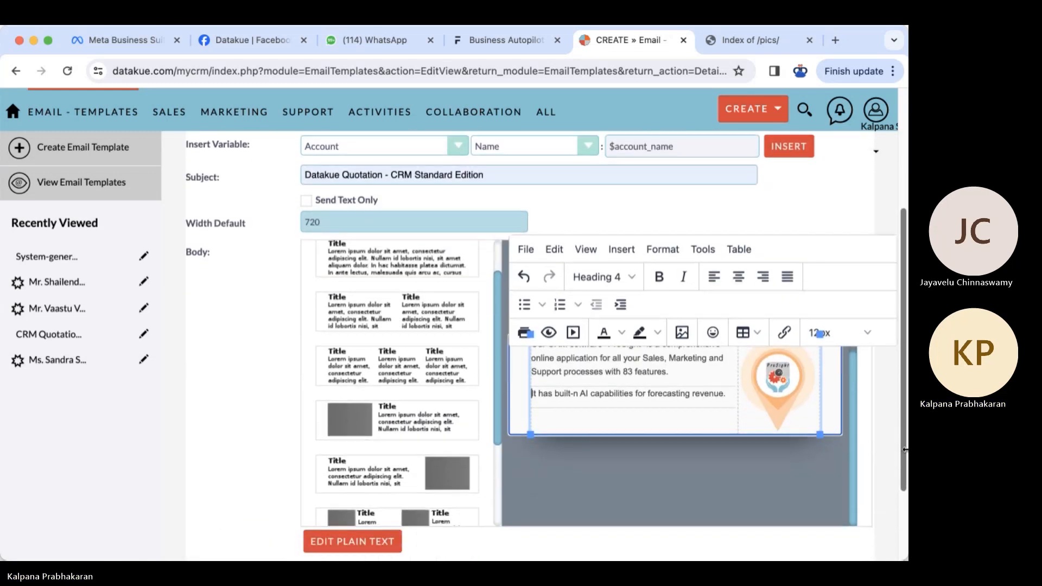
left_click(669, 340)
scroll(669, 340, "up", 1)
scroll(669, 341, "down", 1)
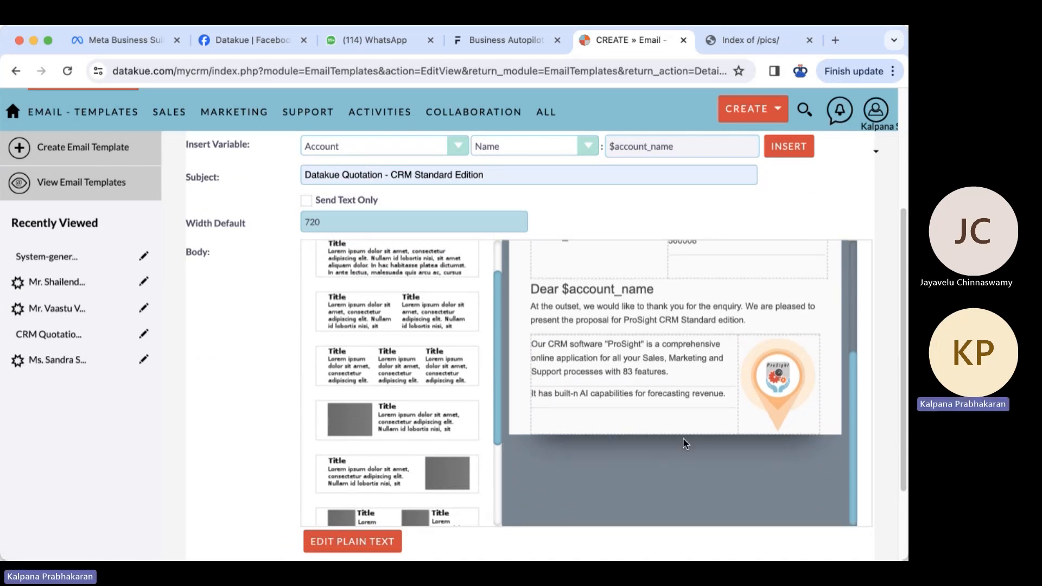
left_click(369, 267)
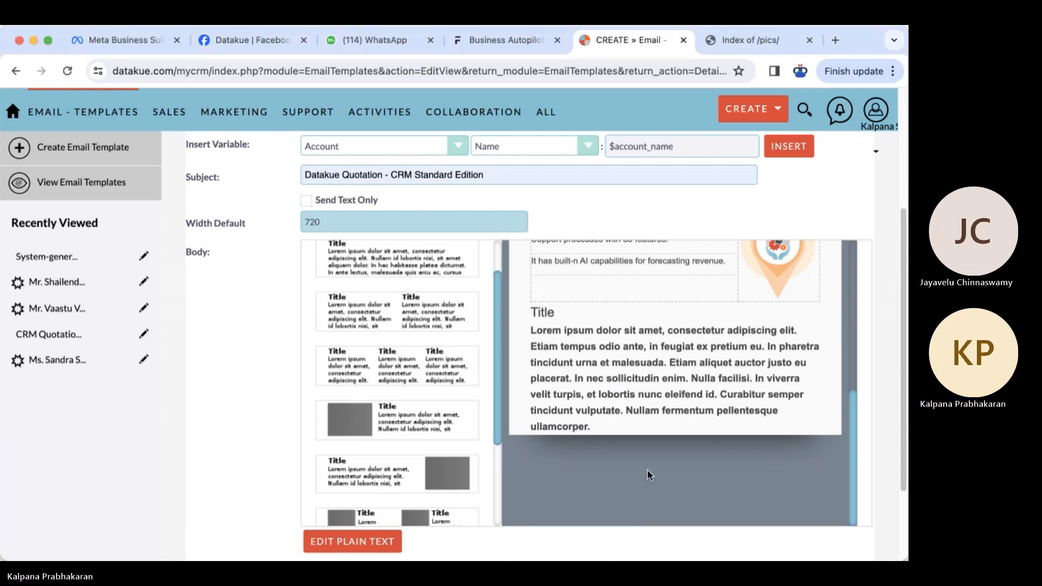
mouse_move(531, 309)
left_click_drag(532, 309, 600, 421)
type("Security: Our software is deployed as an AWS multi-tenant cloud solution with world's top ranking ORCA Security (Israel based company who is a 3 times international award winner) for your data security. We are certified with ISO 9001:2015 from Scotland based organization and we adhere to GDPR for privacy along with Indian Cyber Law.")
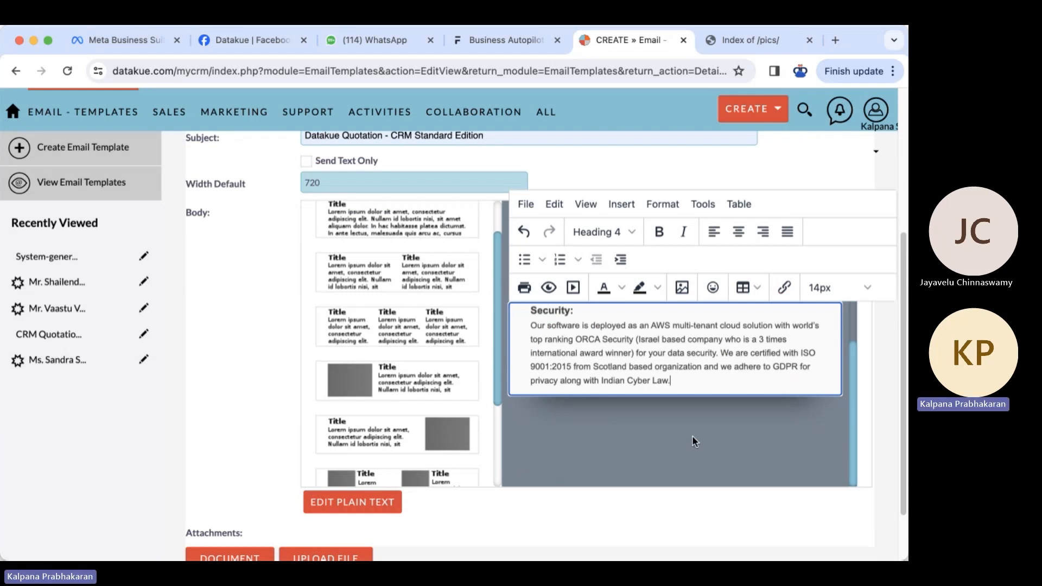
left_click(407, 224)
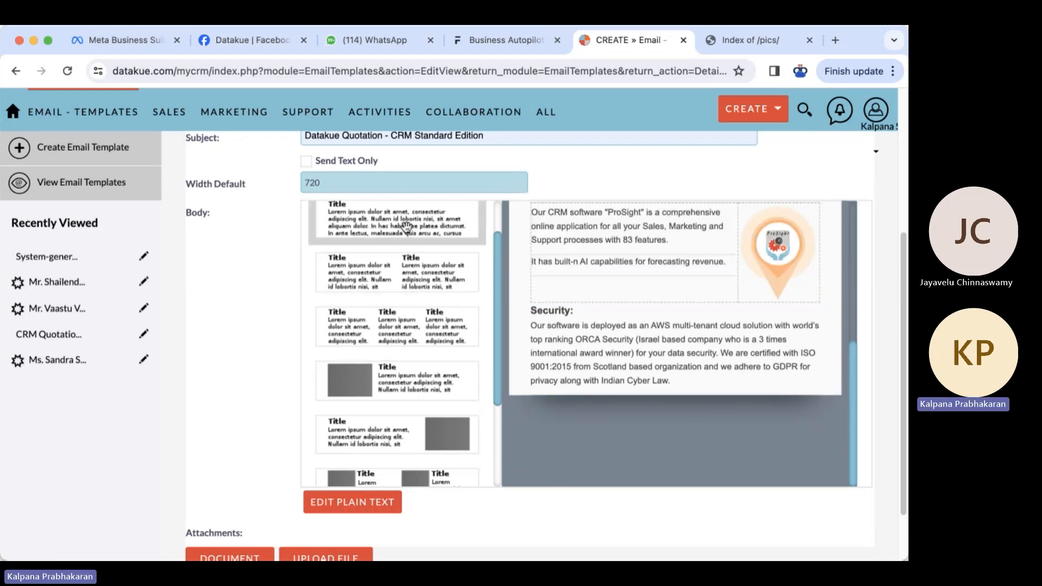
left_click(347, 567)
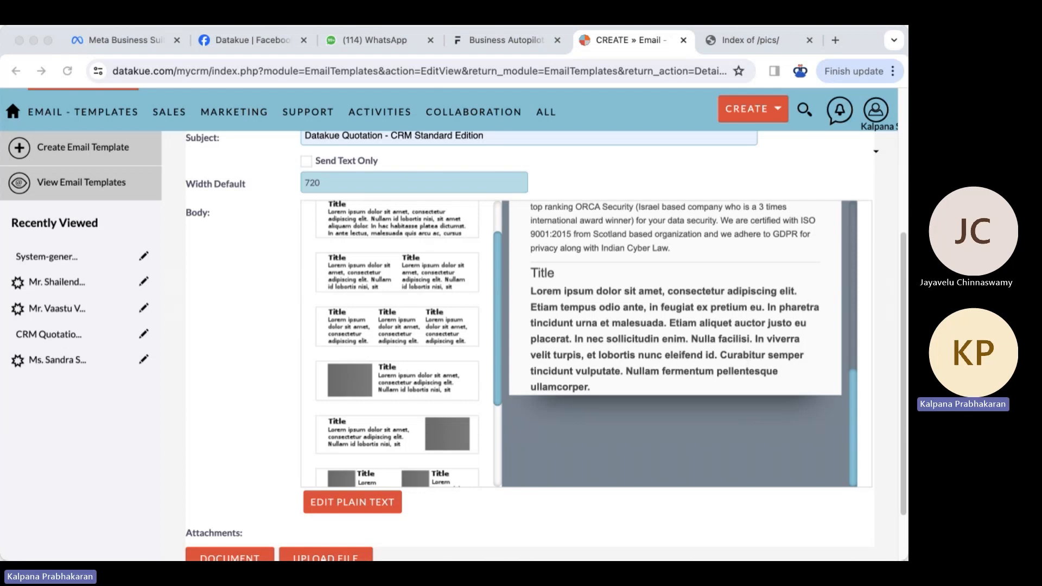
left_click(608, 383)
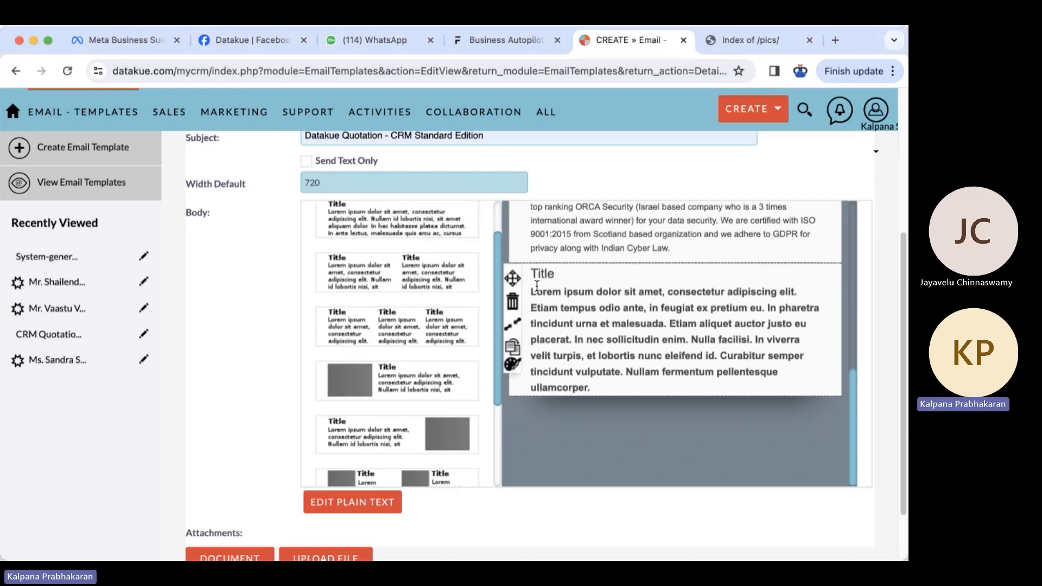
- Replace the placeholder with the Software Price section: Rs.799/- till 31 March 2024, regular Rs.1599/-
left_click_drag(532, 275, 613, 391)
left_click(613, 394)
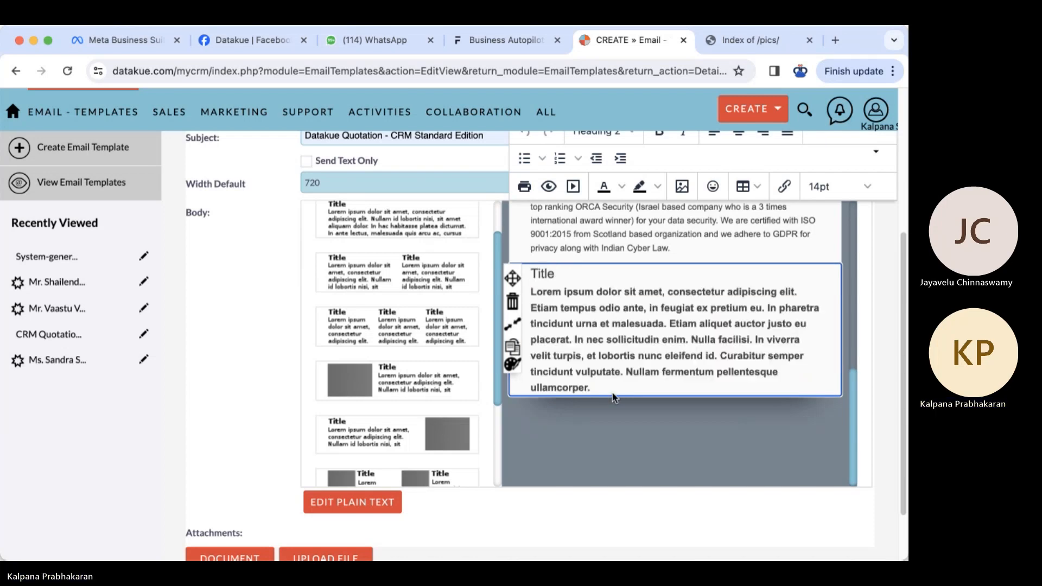
key("BackSpace")
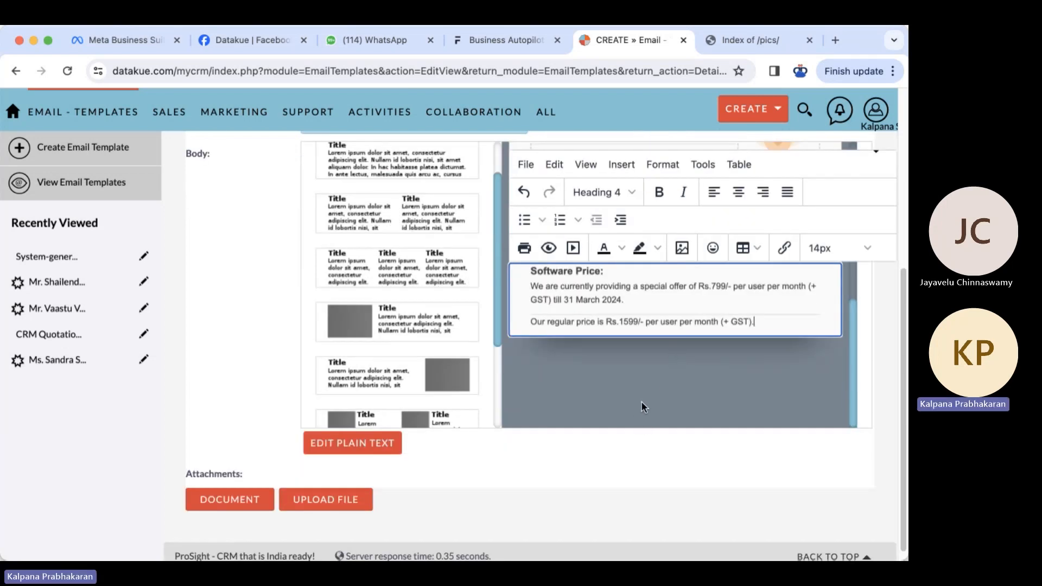
key("super+Tab")
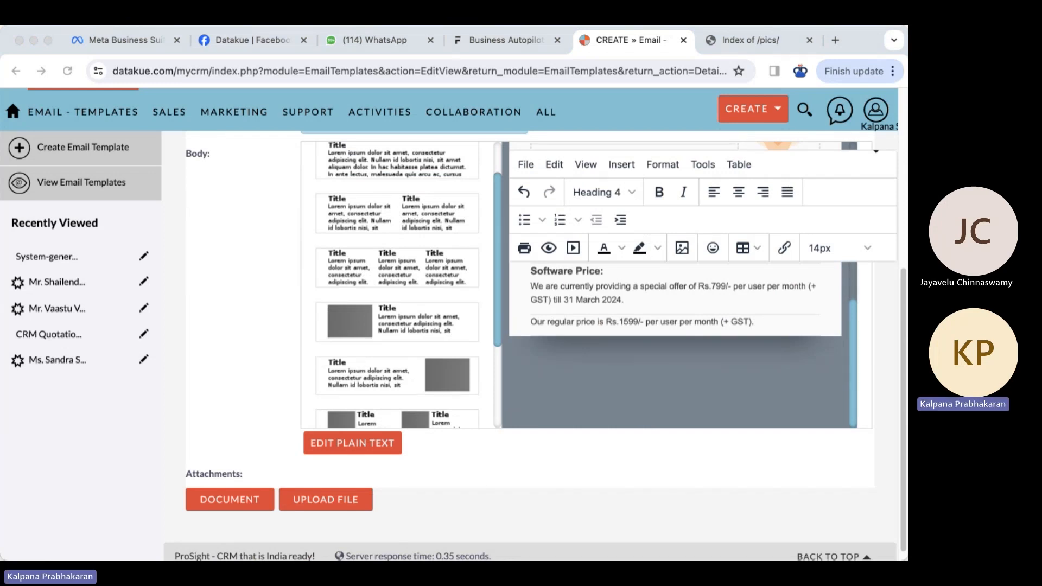
- Append another Title-and-paragraph block beneath the Software Price section
left_click(873, 346)
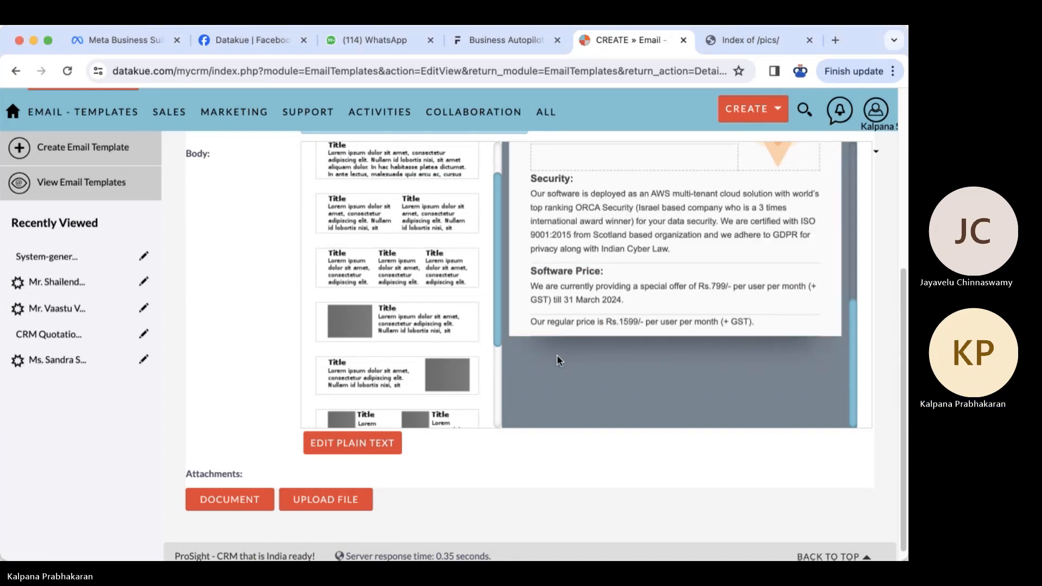
left_click(385, 169)
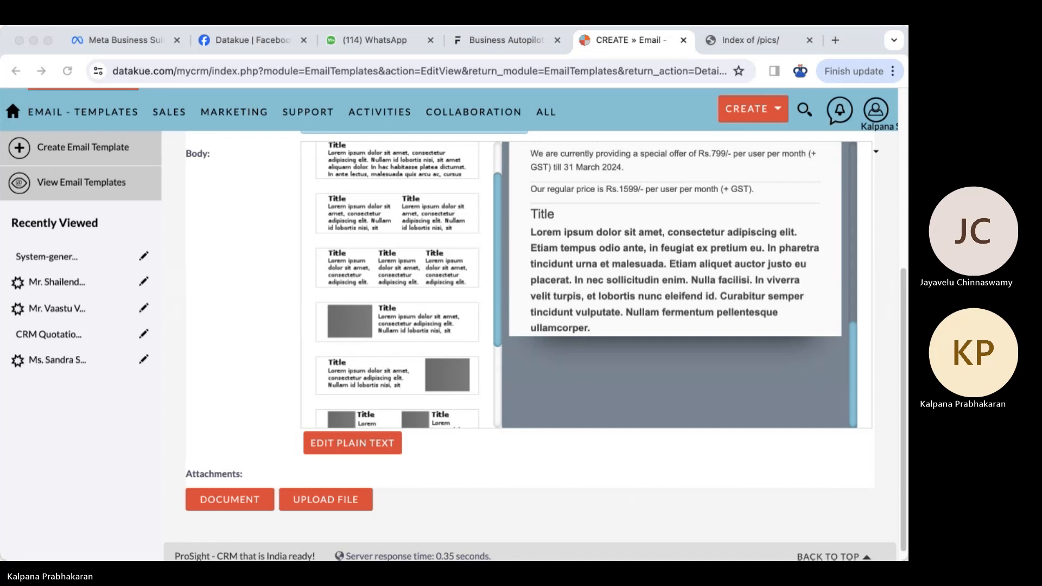
left_click(663, 388)
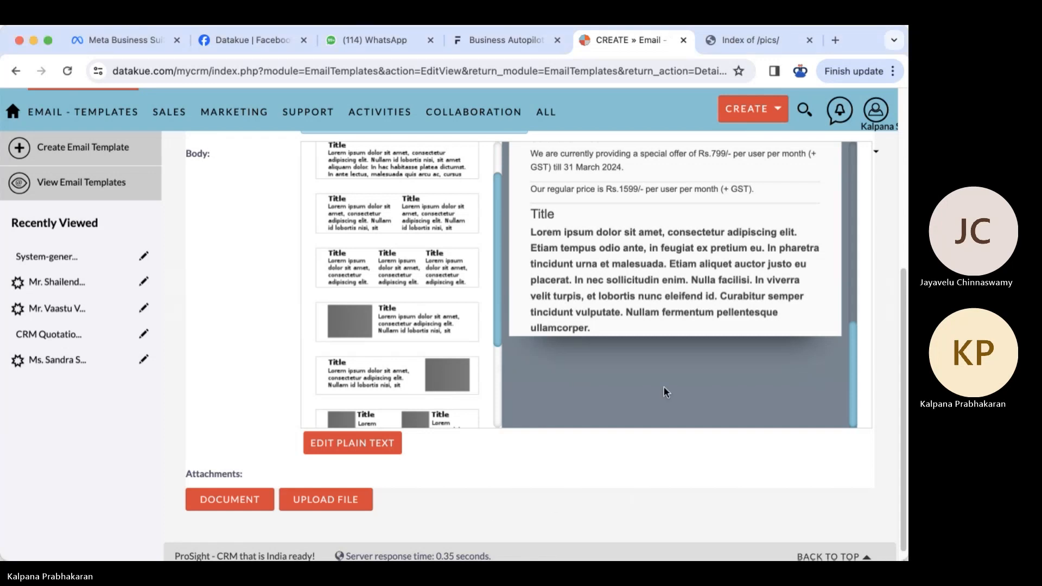
- Rename the Software Price heading to 'Commercial'
left_click(757, 187)
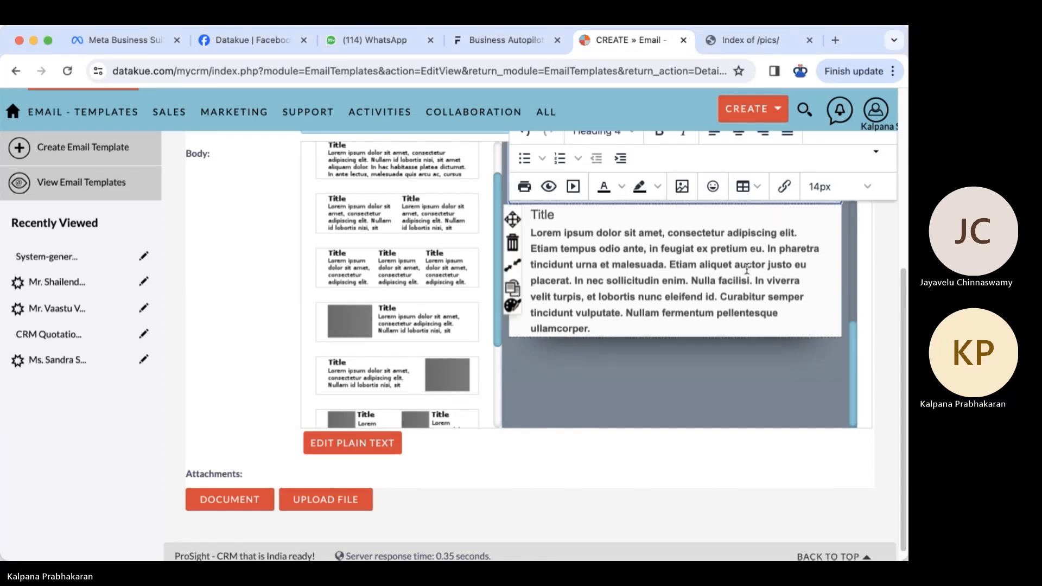
scroll(751, 277, "up", 3)
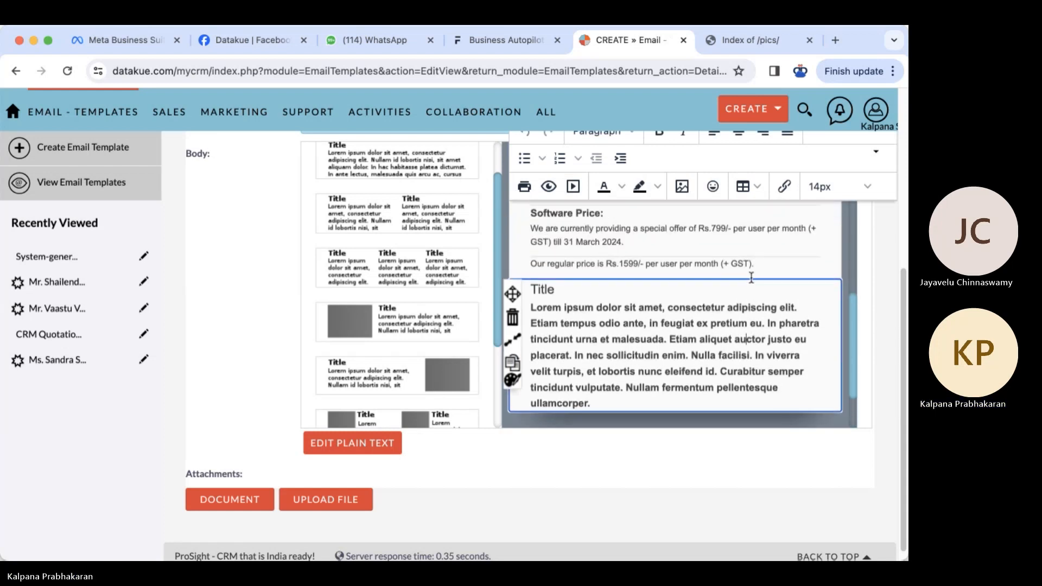
left_click(751, 277)
left_click_drag(531, 228, 598, 230)
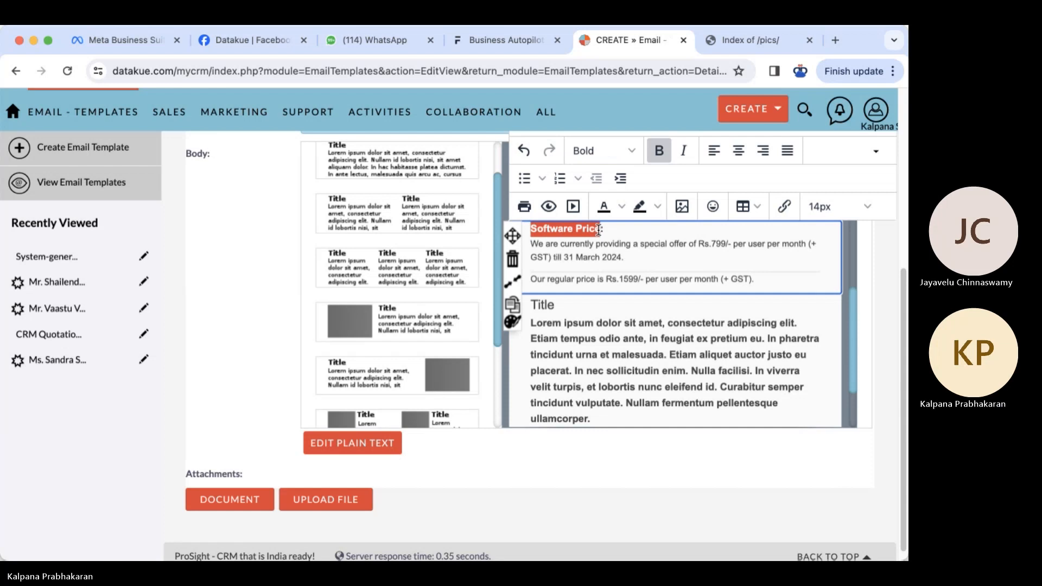
type("Commerci")
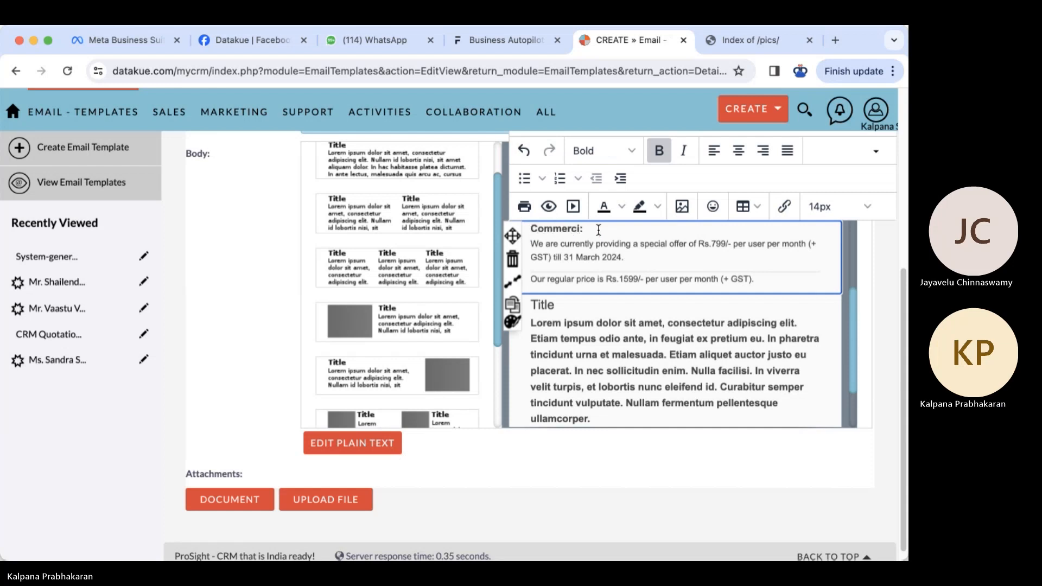
type("al")
- Add the Rs.4500/- + GST one-time setup fee and its five included services after the price line
left_click(765, 284)
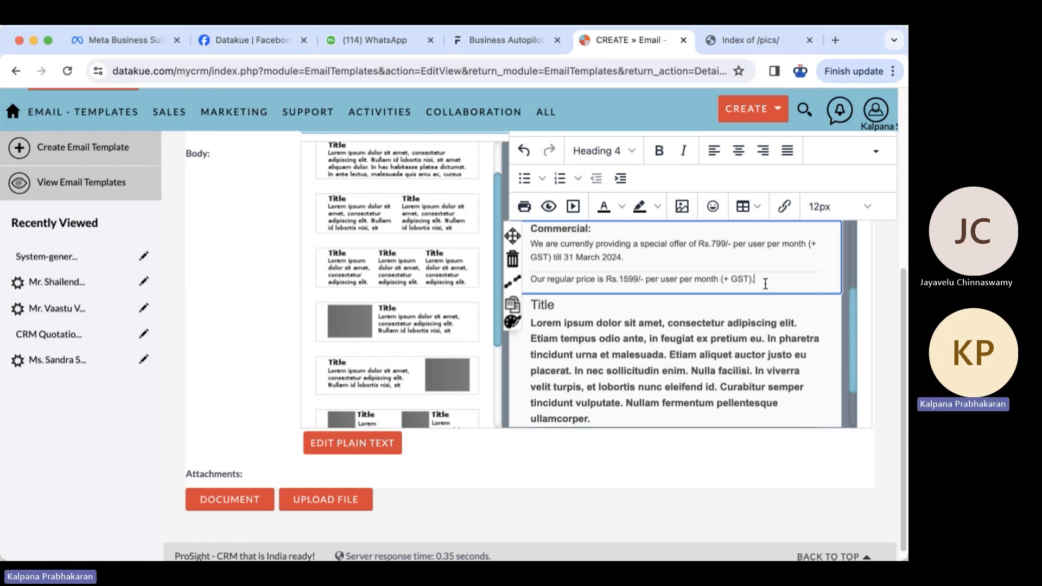
key("Return")
type("A one-time setup fee of Rs.4500/- + GST shall be applicable for the following, 1) Create specific 10-15 ready email templates for marketing, sales and support depending upon your process 2) Initial setup of your customer email server 3) Ready integration of corporate images for your communication 4) Training your sales, marketing and support team")
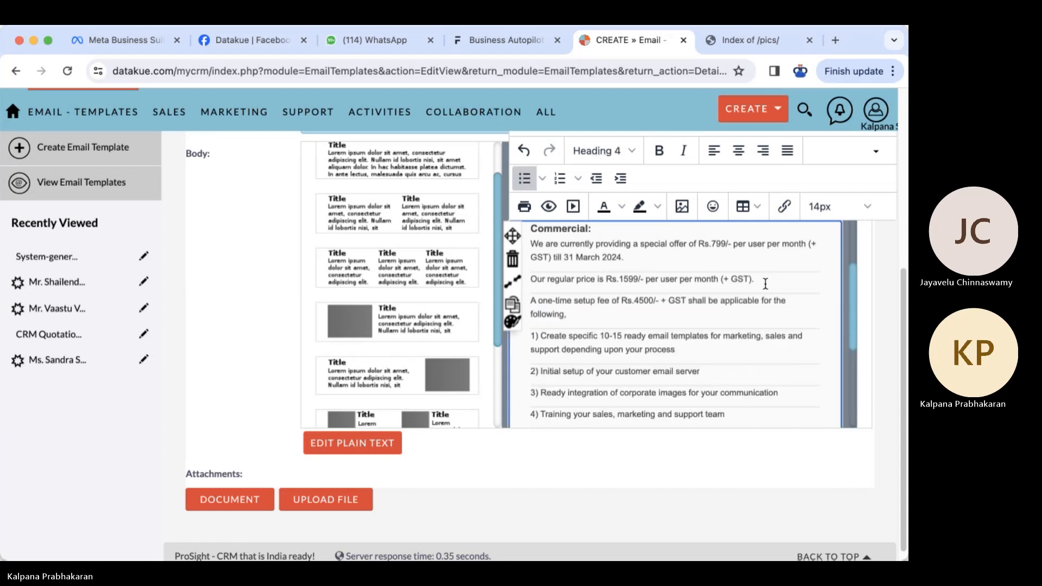
left_click(530, 299)
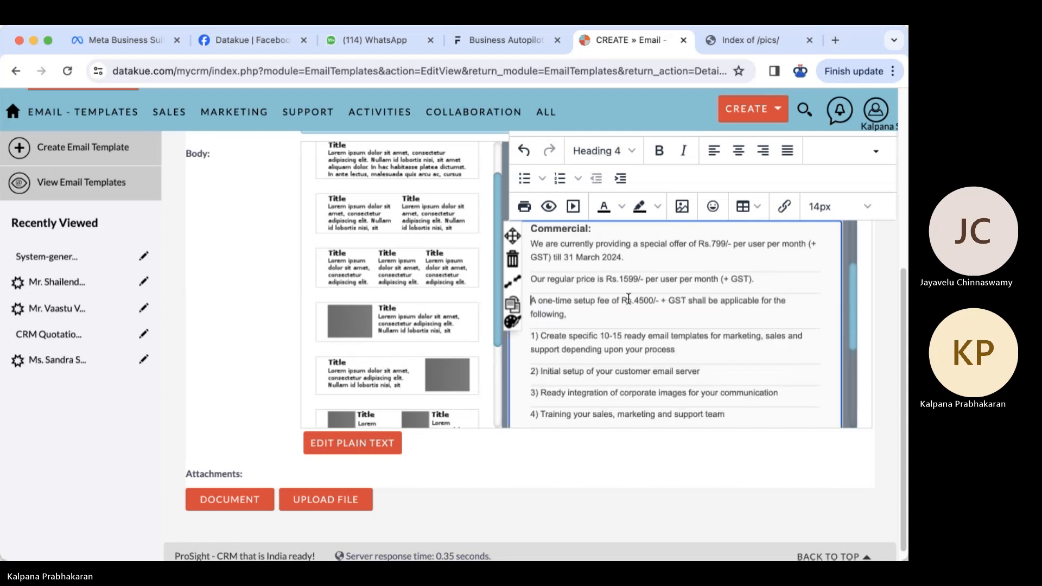
key("BackSpace")
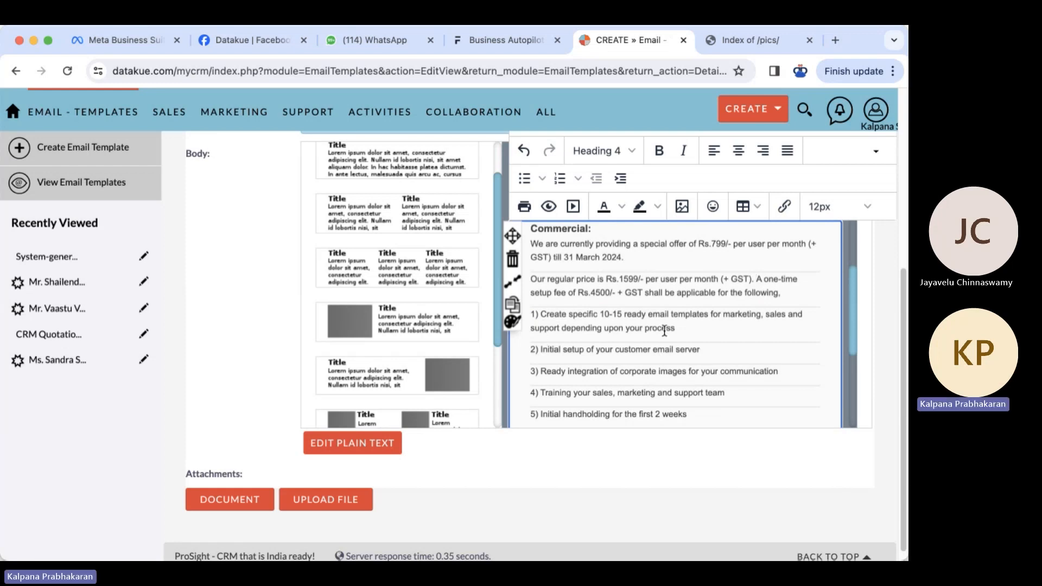
scroll(666, 330, "down", 2)
scroll(667, 329, "down", 5)
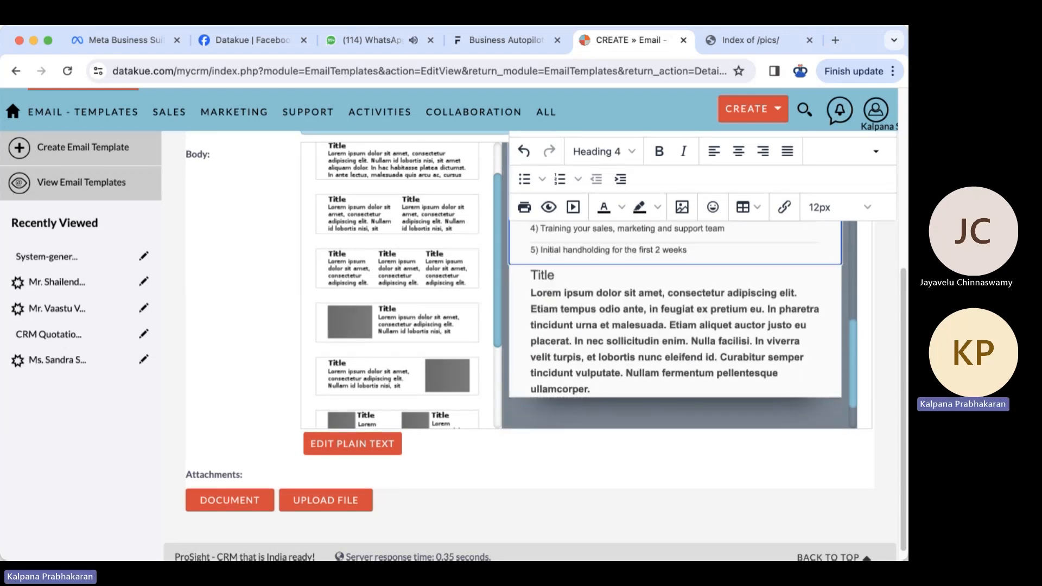
key("super+Tab")
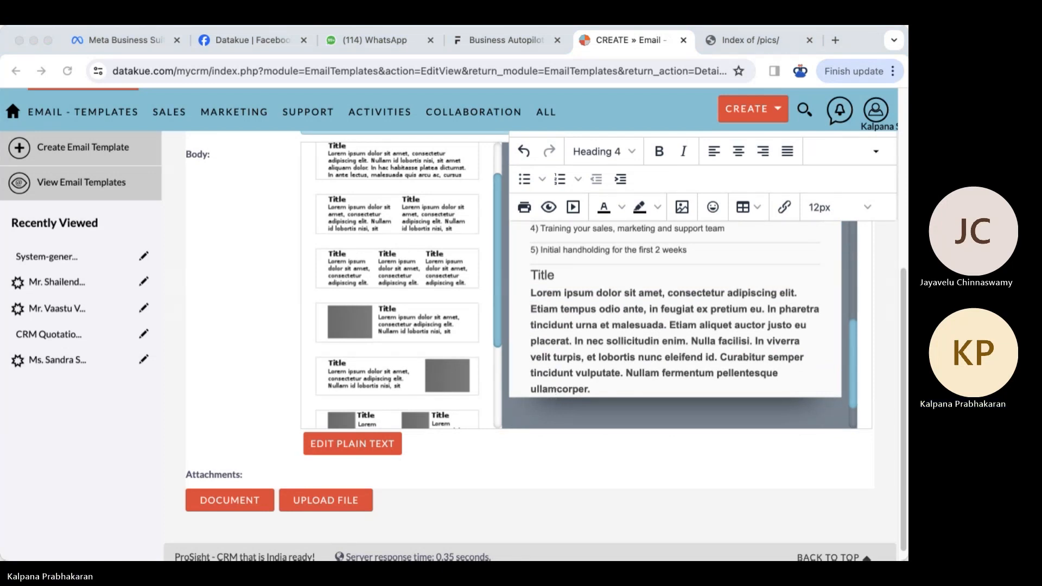
key("super+Tab")
- Replace the placeholder with the five-point Terms & Conditions list (100% advance, GST 18% extra)
mouse_move(527, 281)
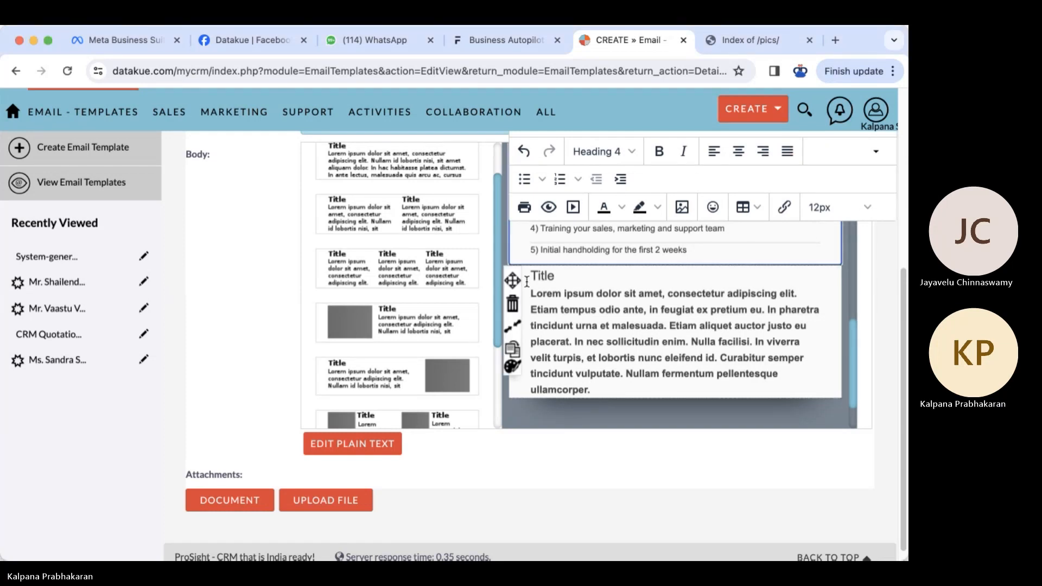
left_click_drag(532, 276, 603, 389)
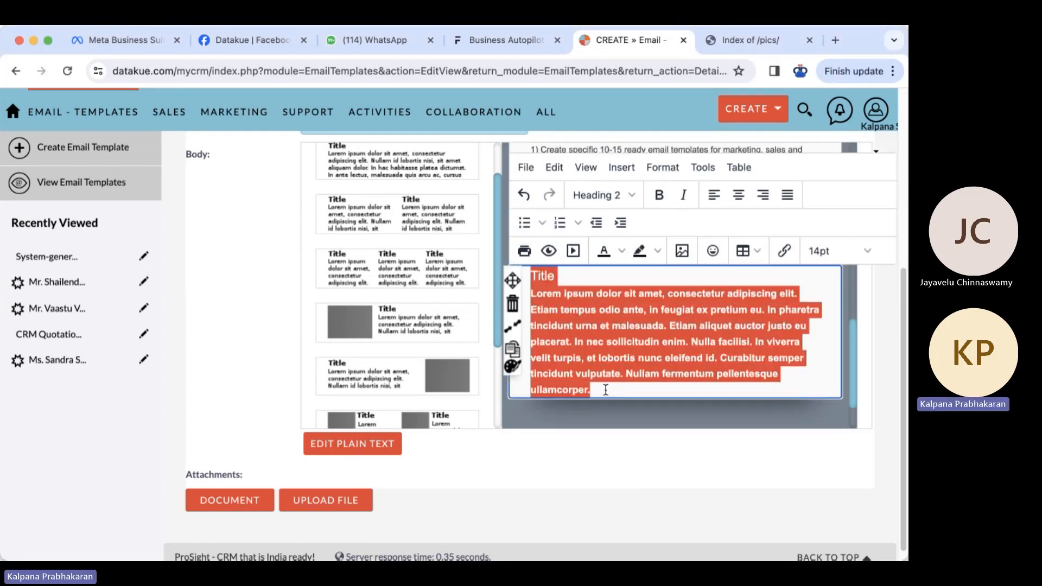
type("Terms & Conditions: 1) All services are paid 100% in advance 2) GST 18% extra 3) Invoice is payable within 5th of every month for subscription services 4) Late payments shall result in suspension of subscription services 5) Money back guarantee is not applicable on force majeure and for rendered services that are either consumed fully or partially or unused")
scroll(658, 380, "down", 2)
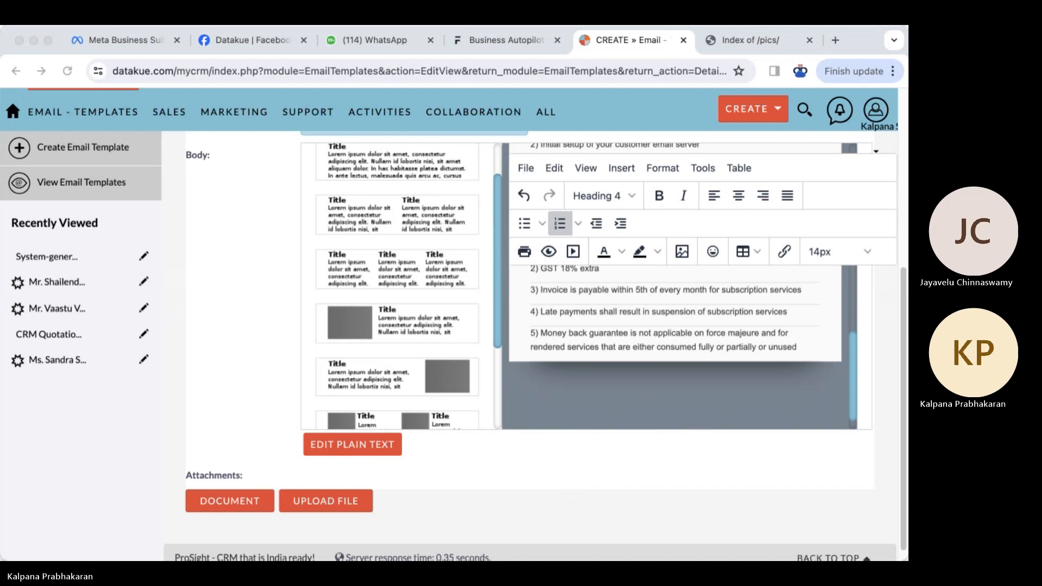
key("super+Tab")
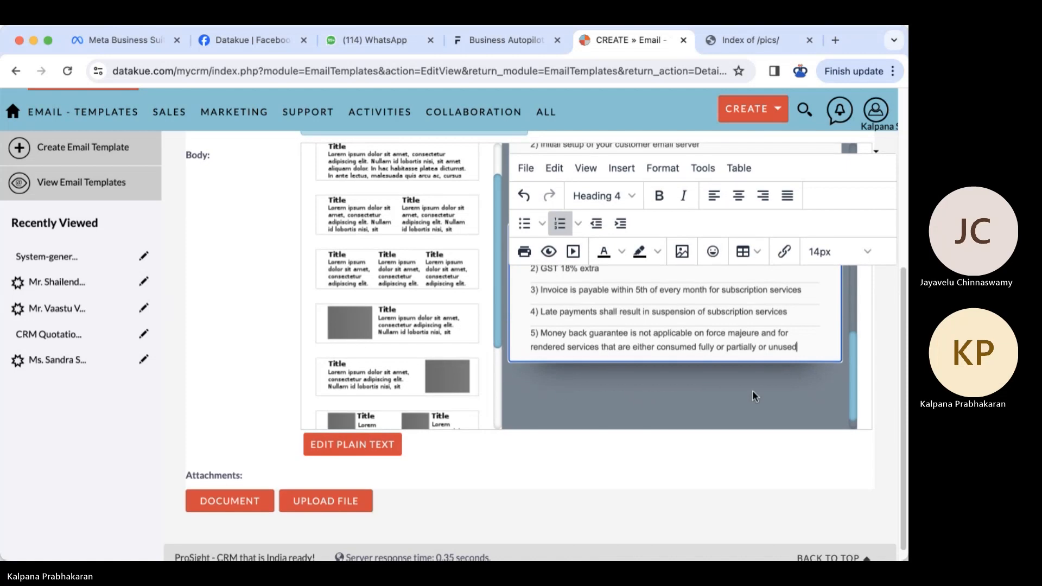
scroll(752, 392, "up", 1)
scroll(752, 389, "up", 2)
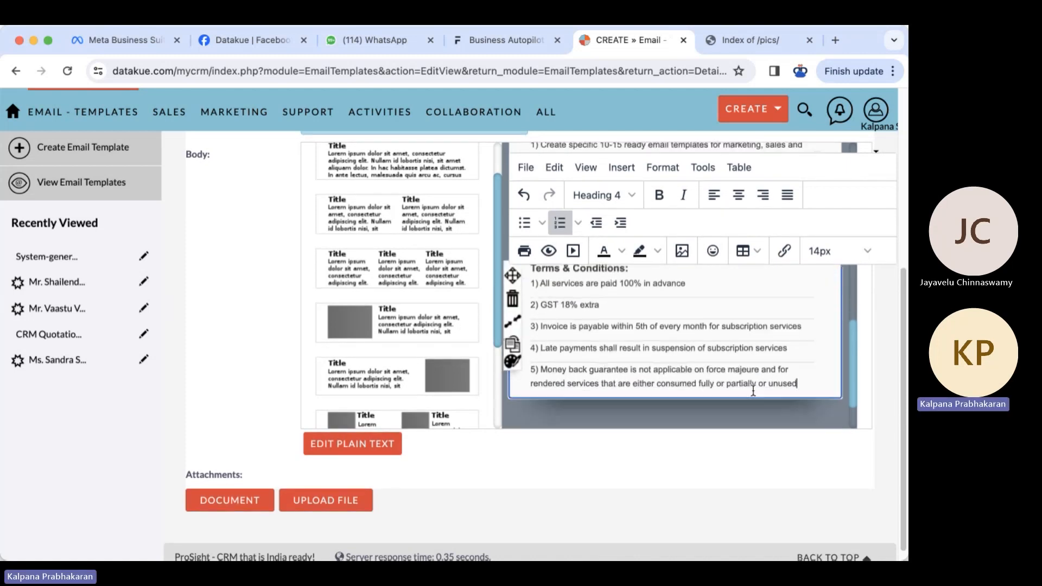
- Place a new Title-and-Lorem block below the Terms & Conditions list
scroll(752, 390, "down", 2)
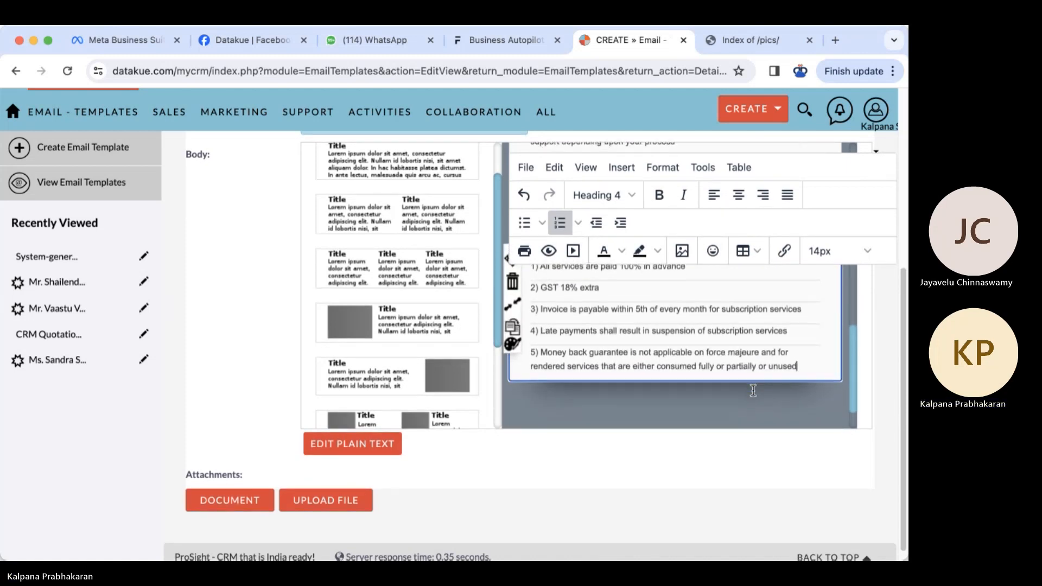
left_click(641, 406)
left_click_drag(396, 161, 605, 326)
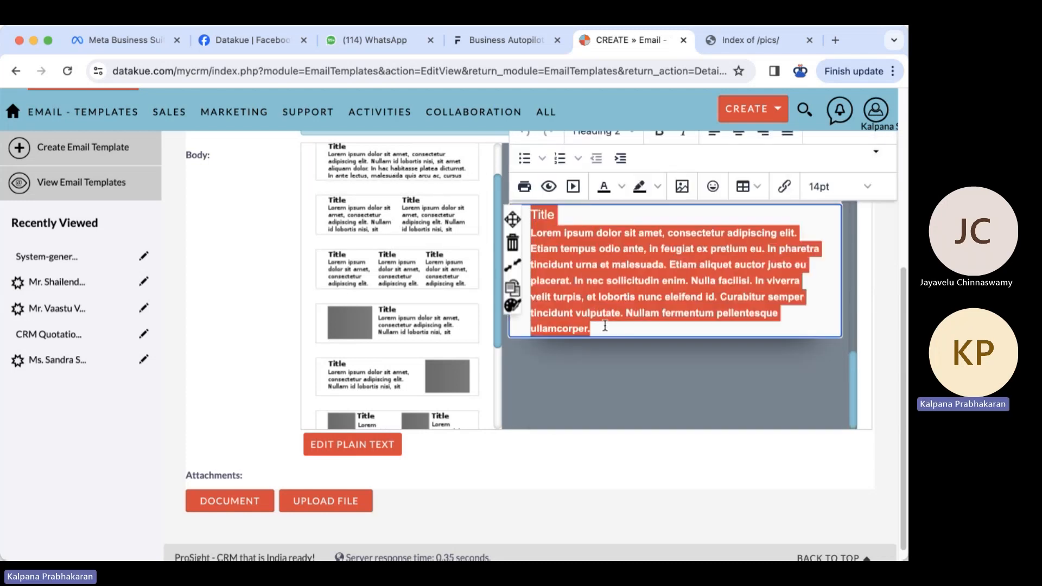
- Fill the placeholder with Bank Account Details and add a new Title block below it
key("BackSpace")
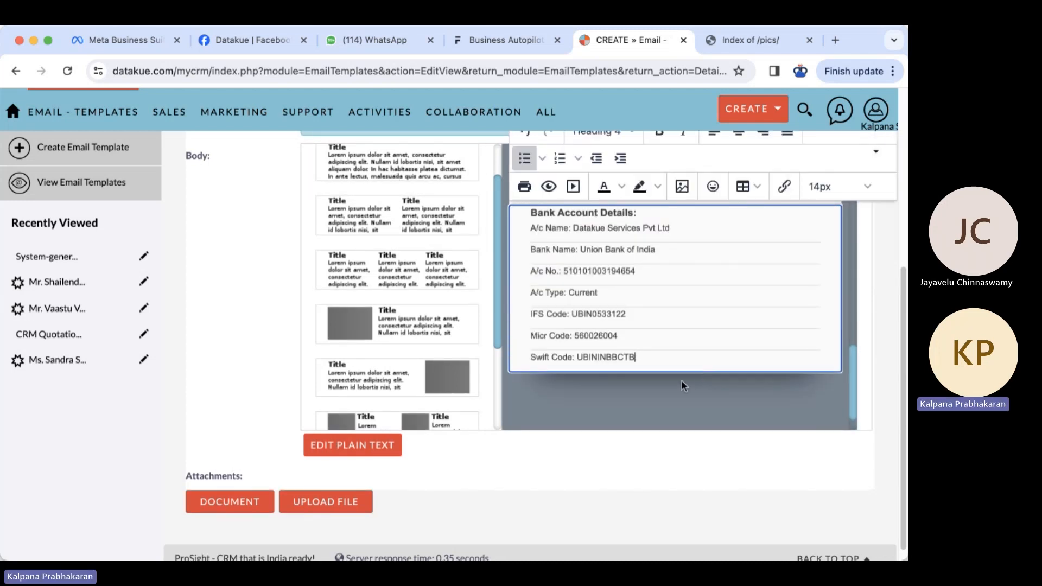
left_click(607, 399)
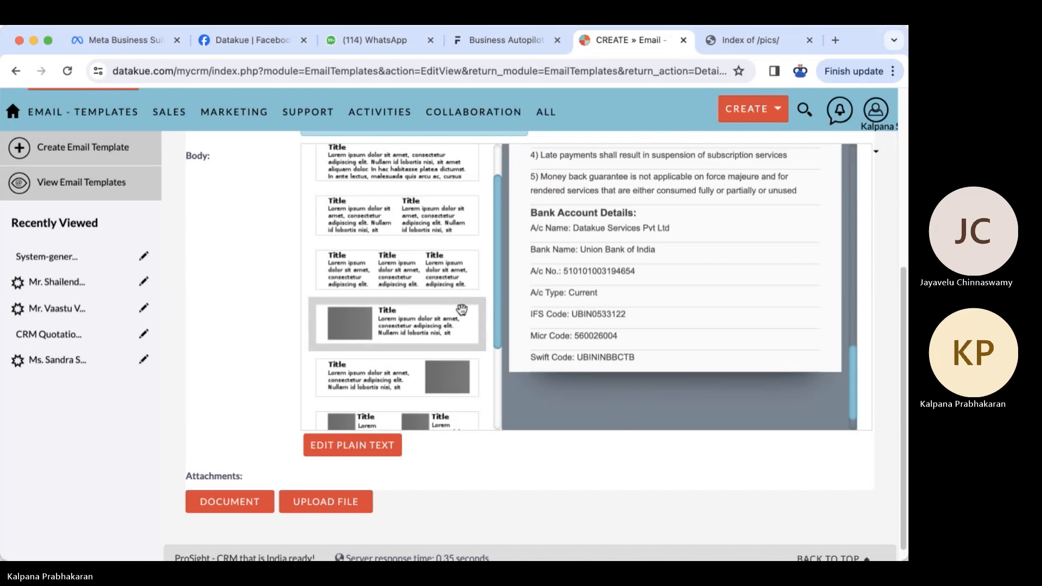
left_click_drag(389, 168, 625, 396)
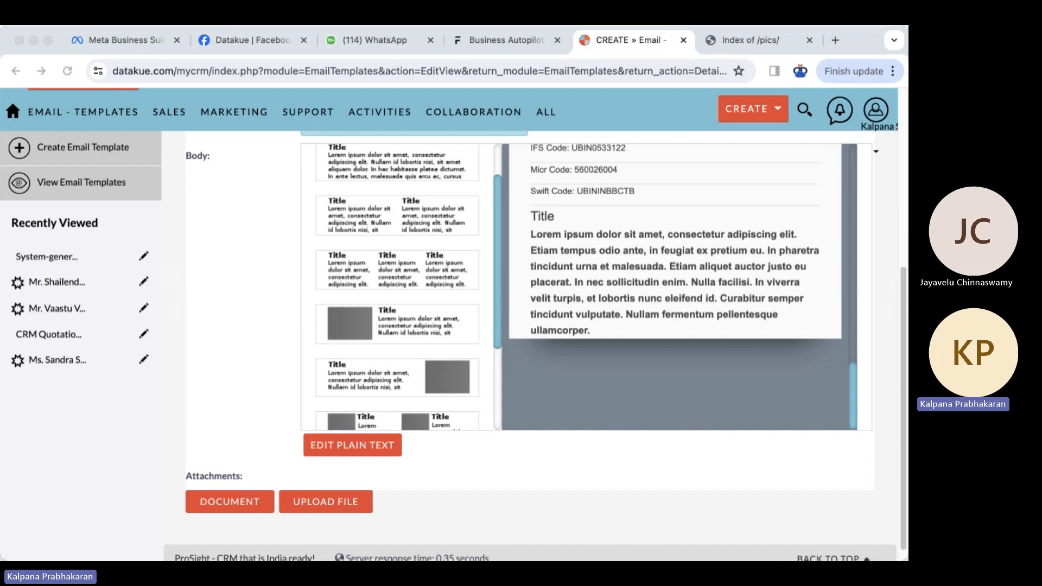
left_click_drag(530, 217, 609, 337)
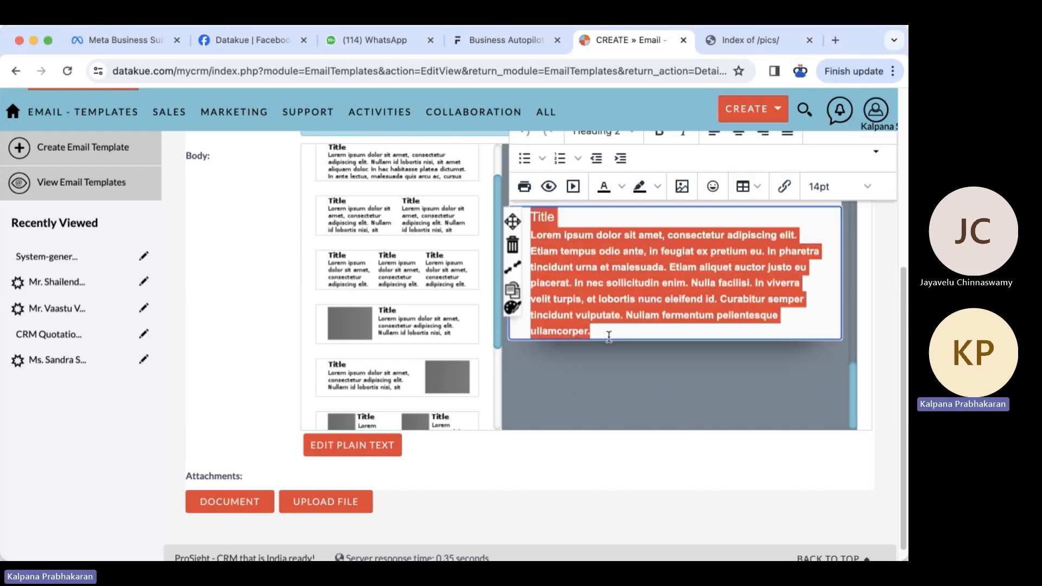
type("Here is our quick business profile for your kind perusal - https://datakue.com/pics/Datakue-Quick-Profile-2024.pdf For more information, visit our website – https://datakue.com")
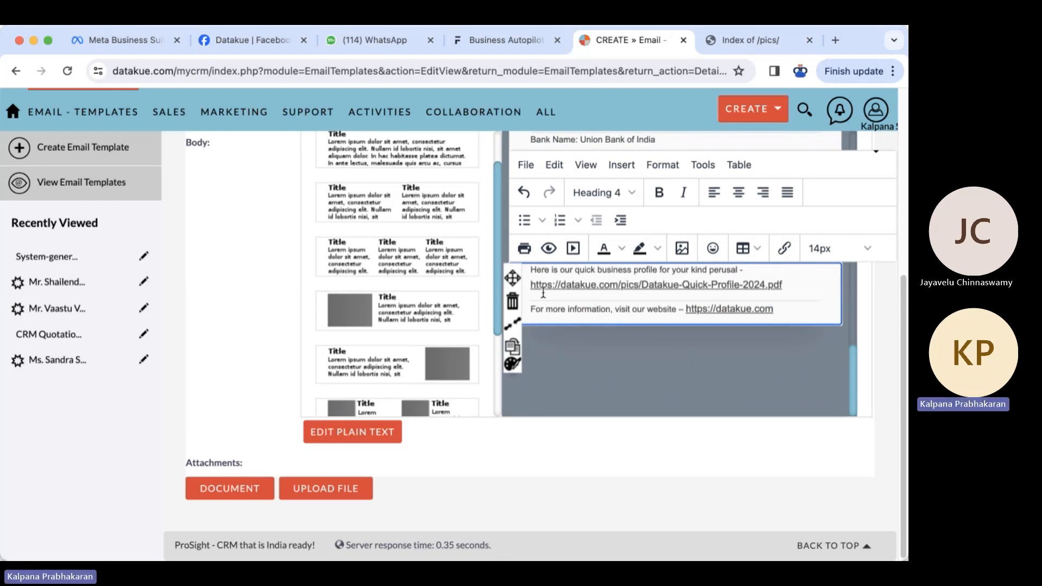
triple_click(783, 283)
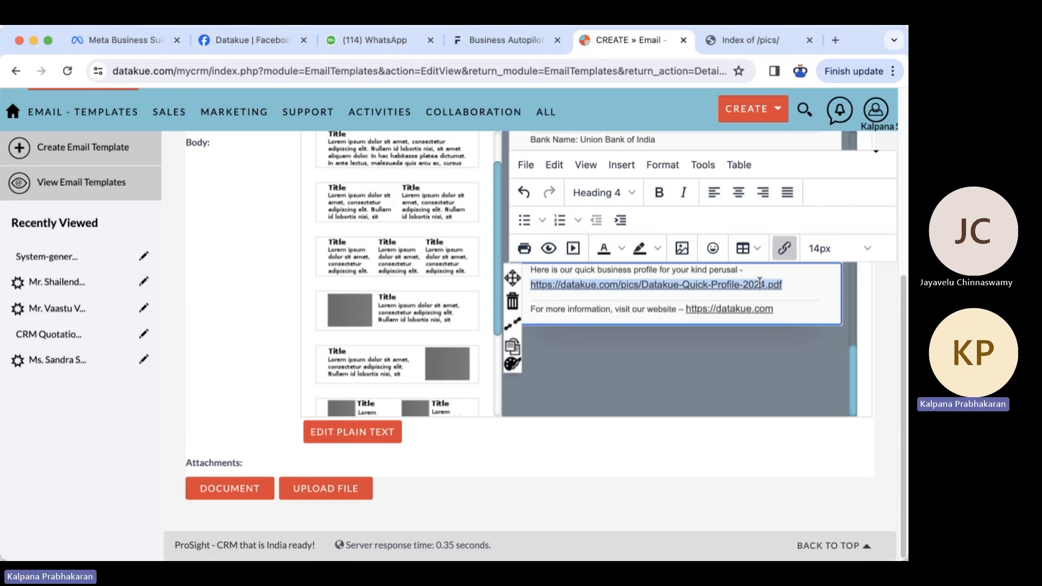
- Set the profile PDF link's text and title to 'Datakue Business Profile', opening in a new window
left_click(783, 247)
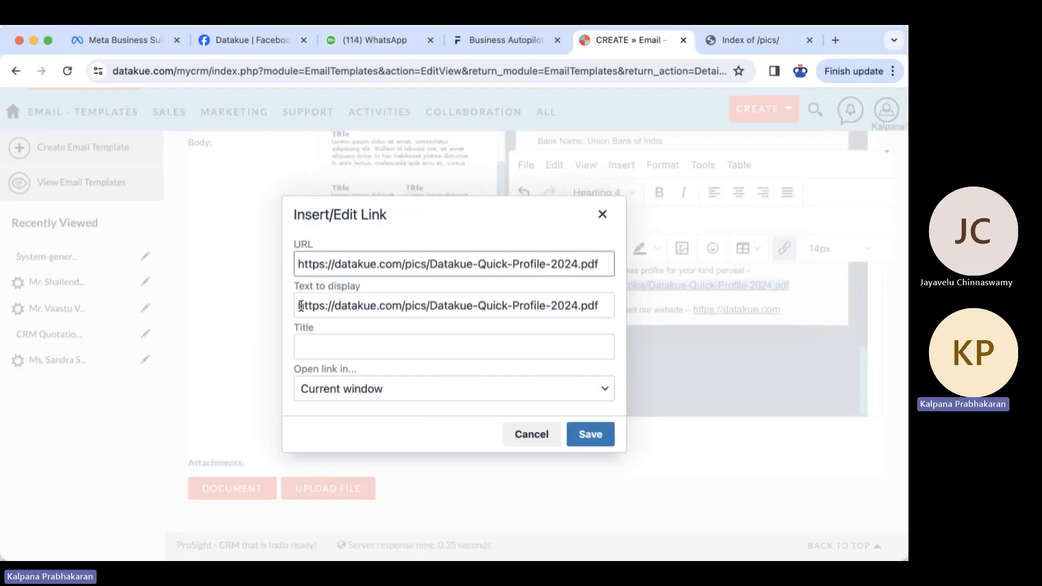
left_click_drag(300, 306, 604, 302)
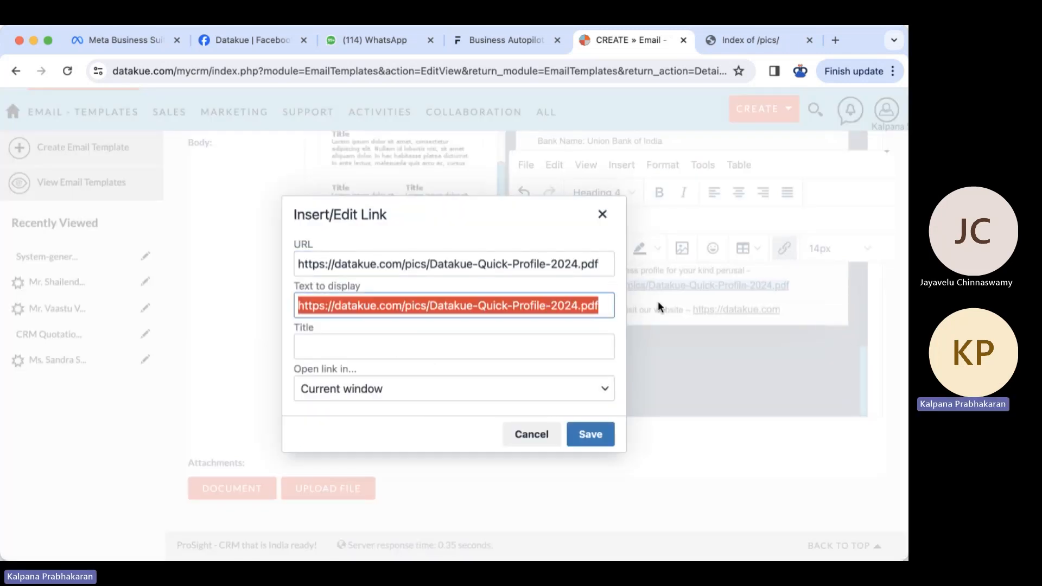
type("Dataku")
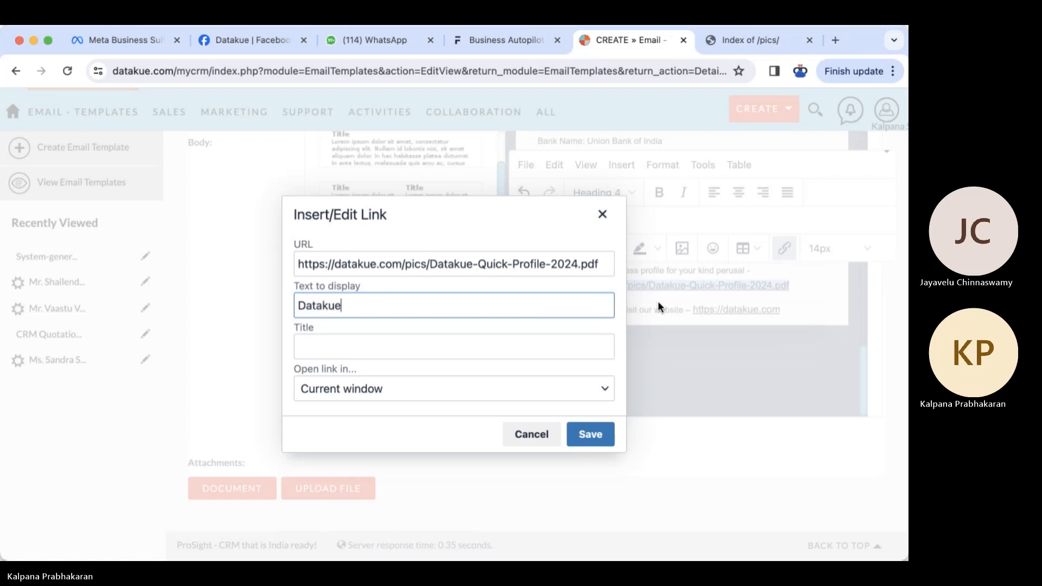
type("e")
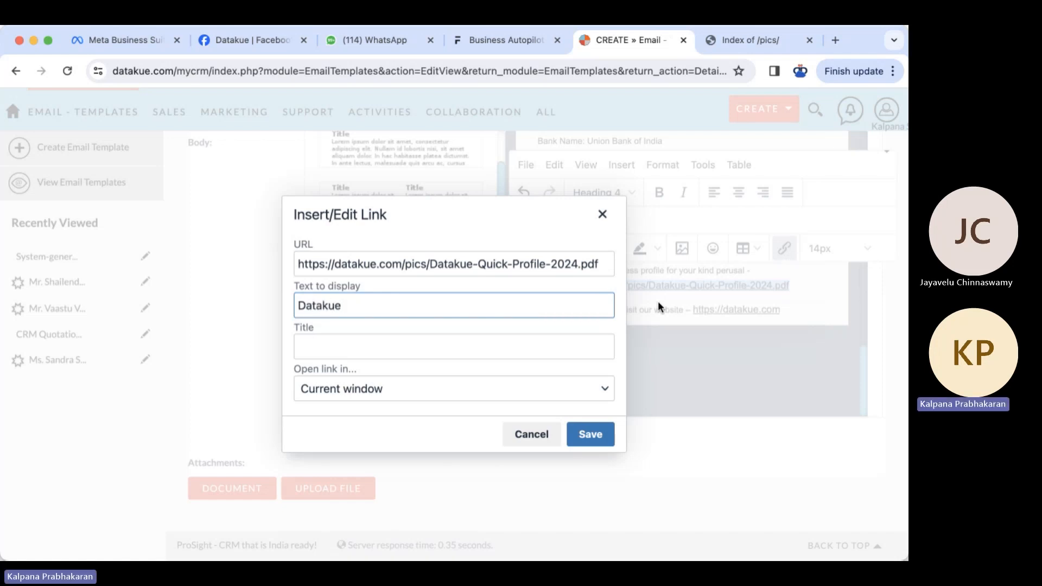
type(" Business Pro")
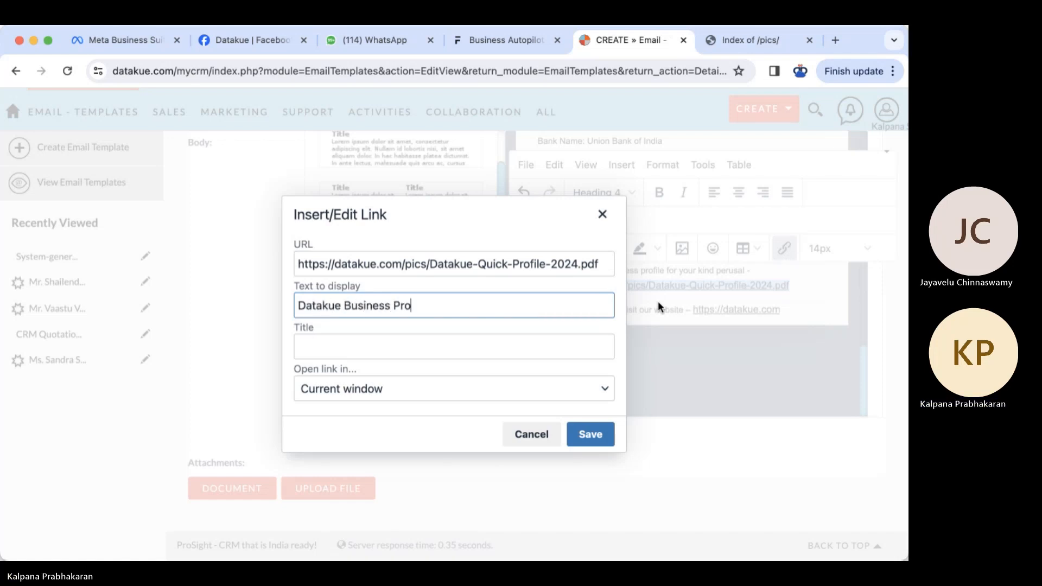
type("file")
left_click(480, 355)
type("DAtakue")
key("BackSpace")
key("BackSpace")
key("BackSpace")
type("takue Busines")
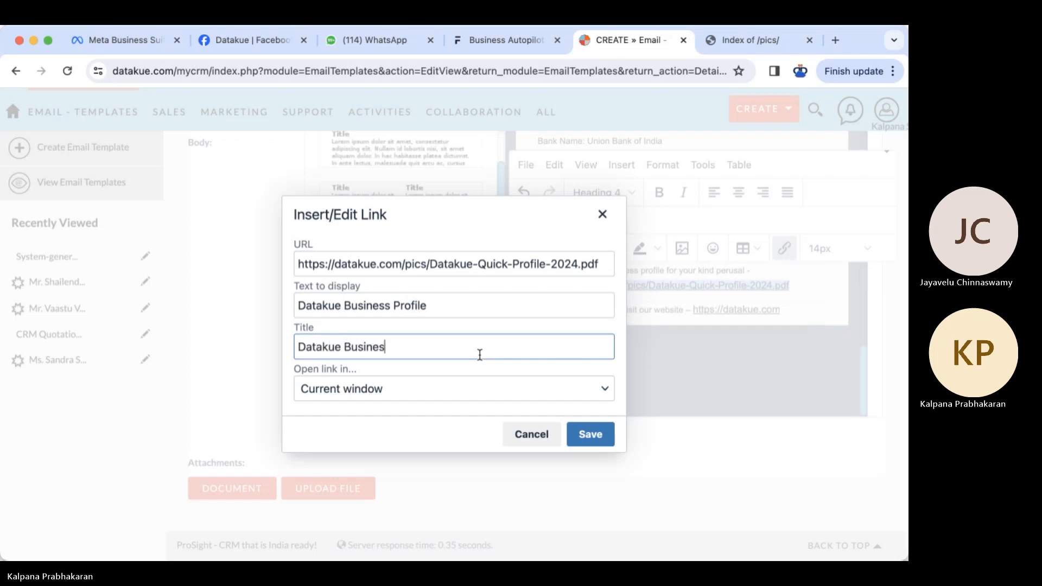
type("s Profile")
left_click(597, 388)
left_click(342, 438)
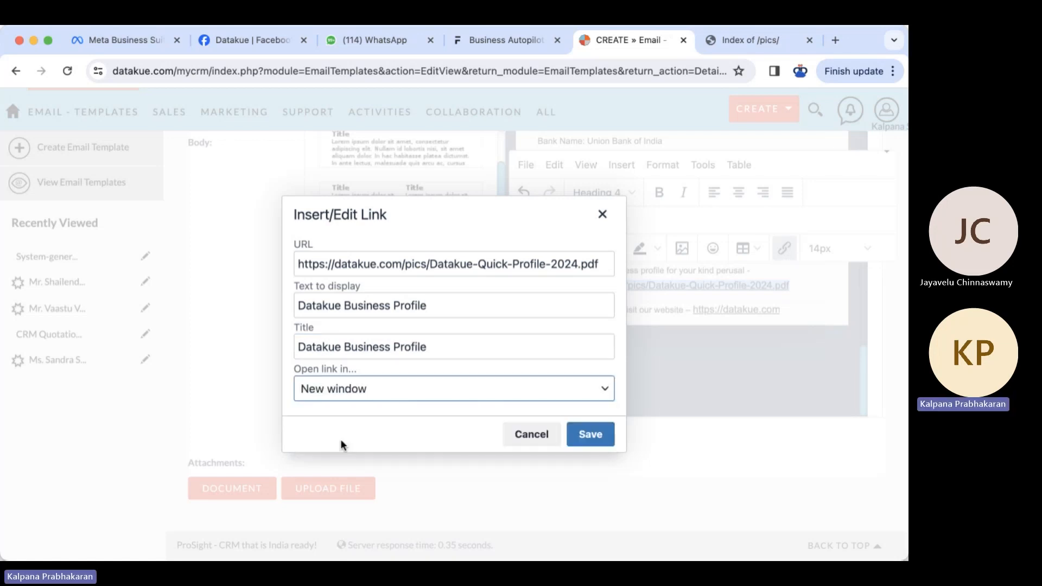
left_click(591, 435)
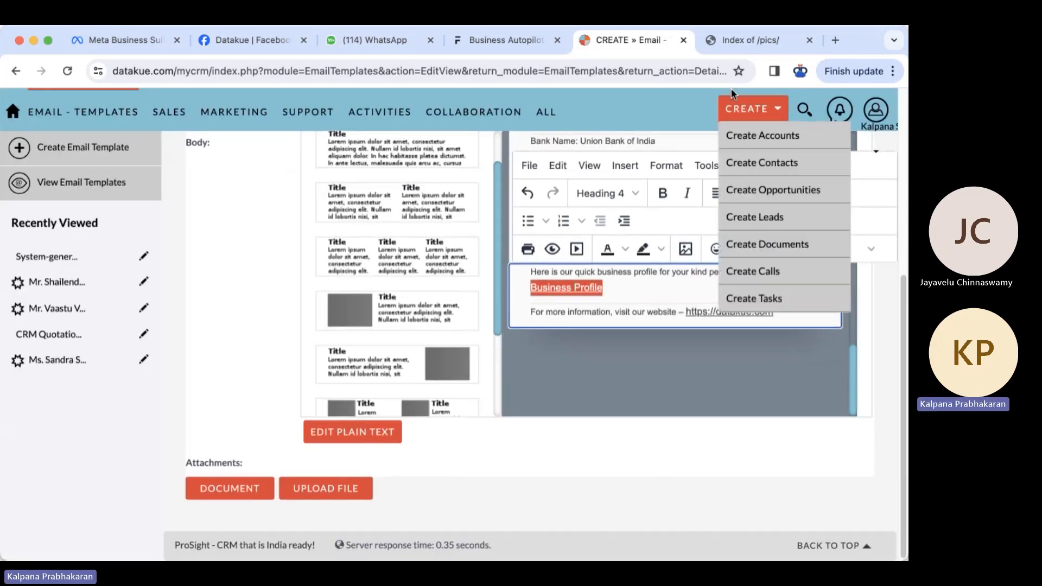
left_click(736, 37)
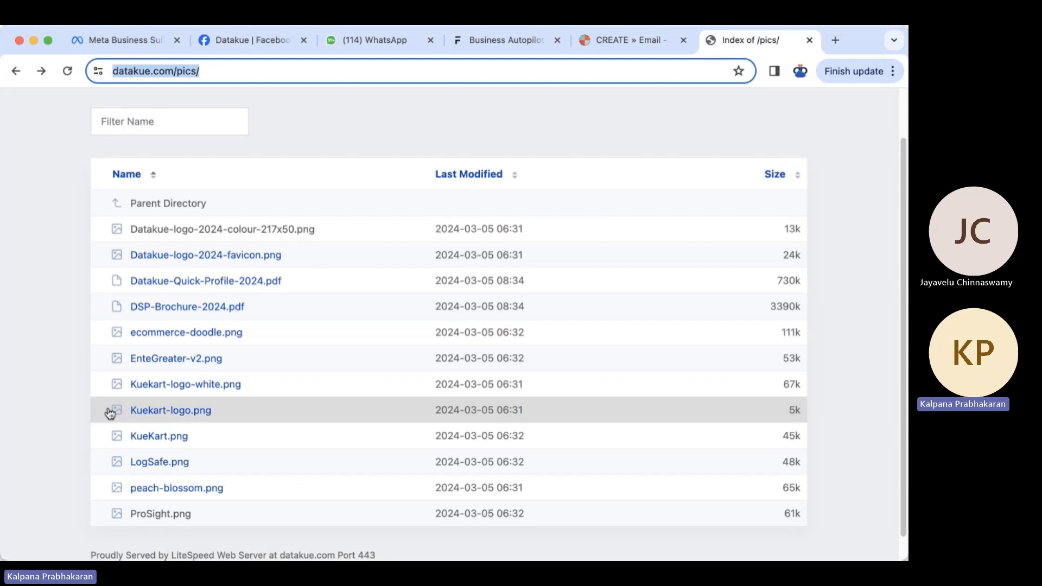
left_click(46, 395)
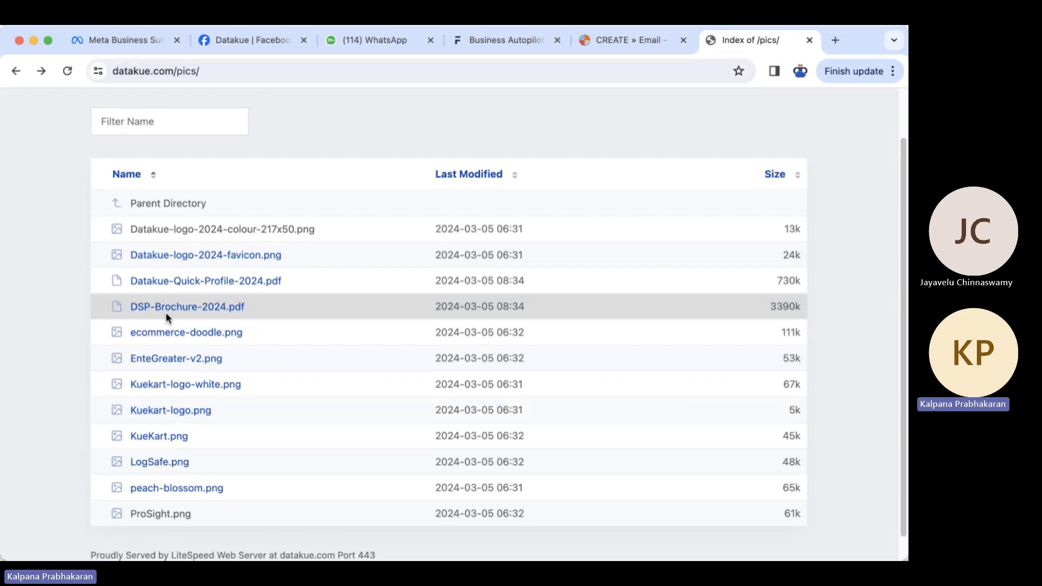
left_click(203, 281)
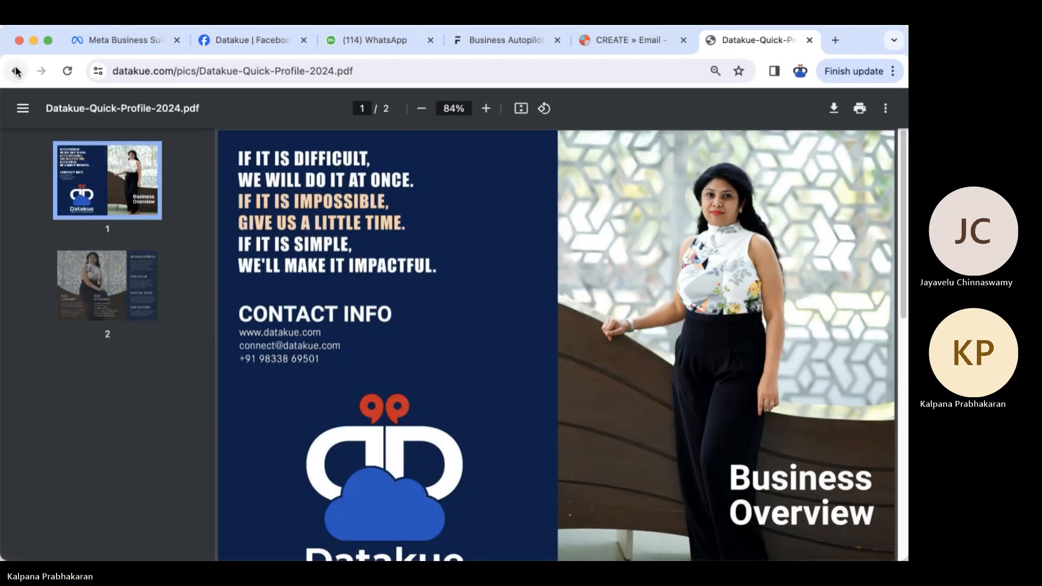
left_click(16, 71)
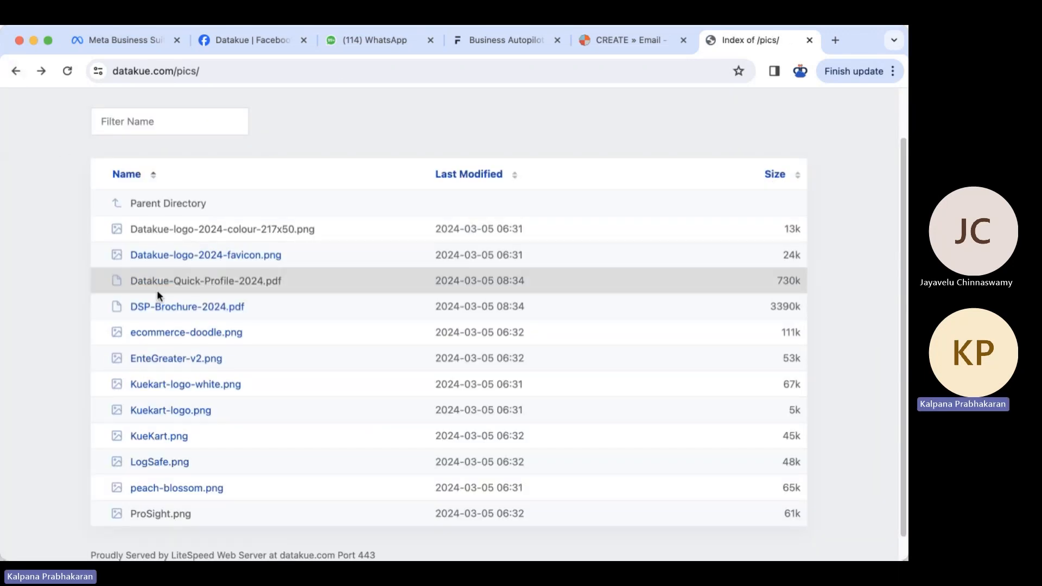
left_click(183, 310)
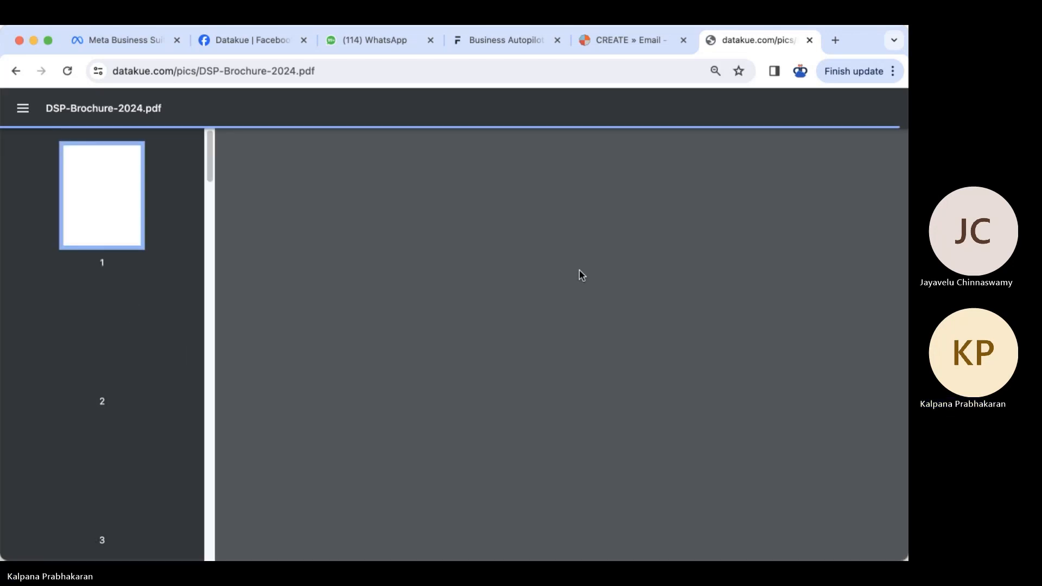
scroll(163, 318, "down", 5)
scroll(164, 319, "down", 3)
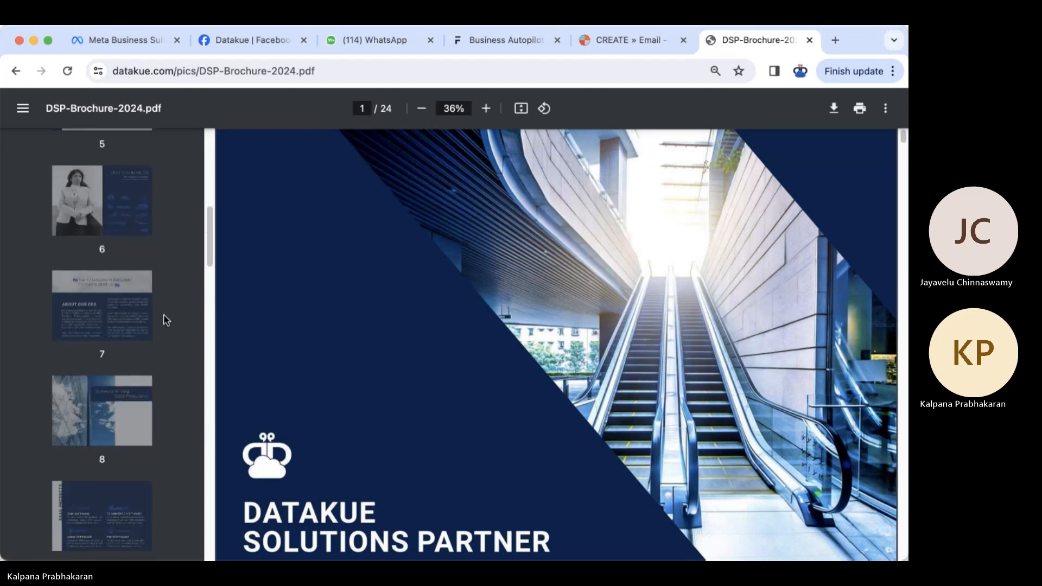
scroll(399, 406, "down", 5)
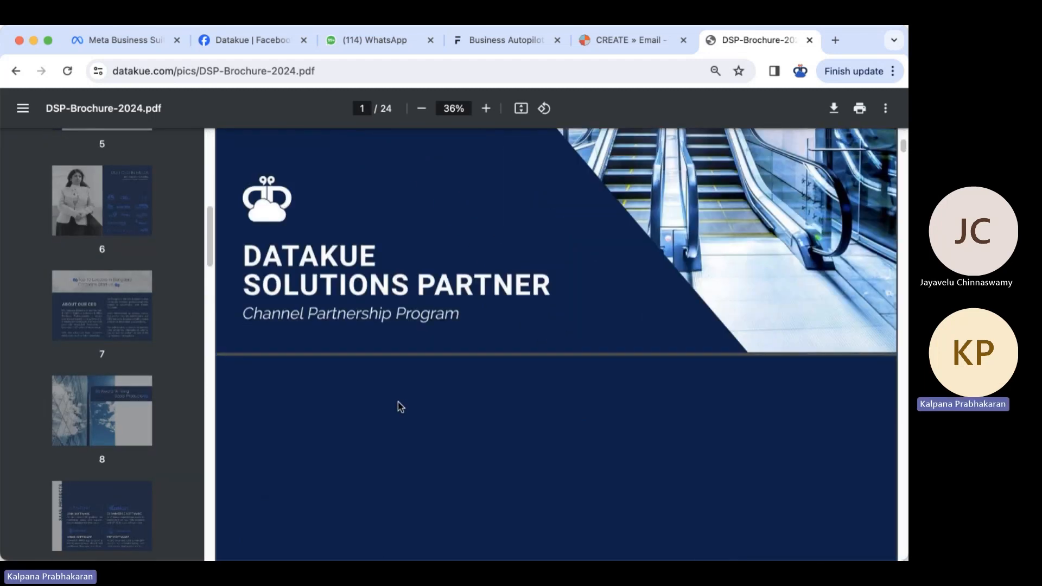
scroll(399, 406, "up", 5)
left_click(19, 71)
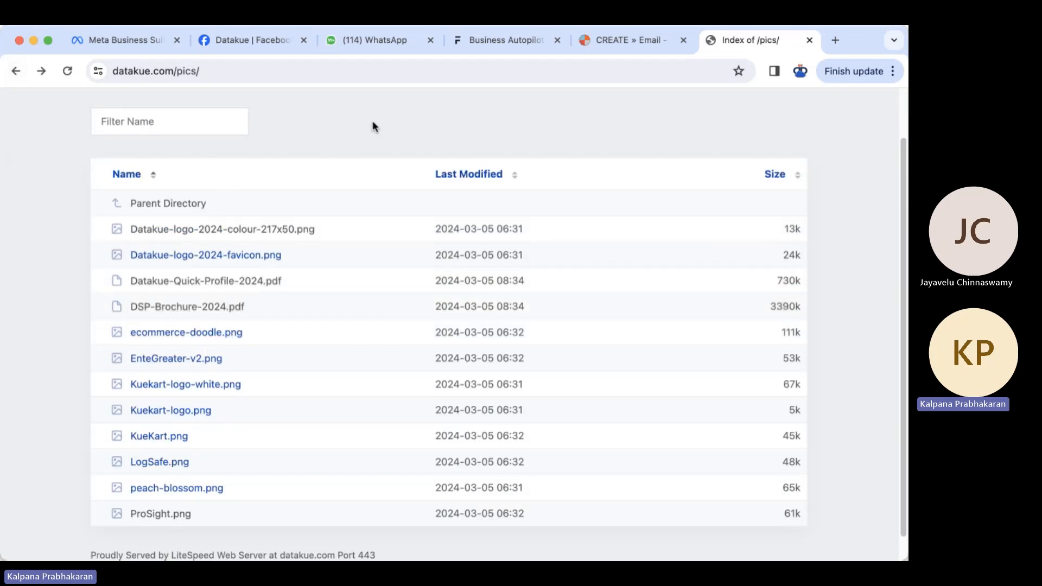
left_click(650, 41)
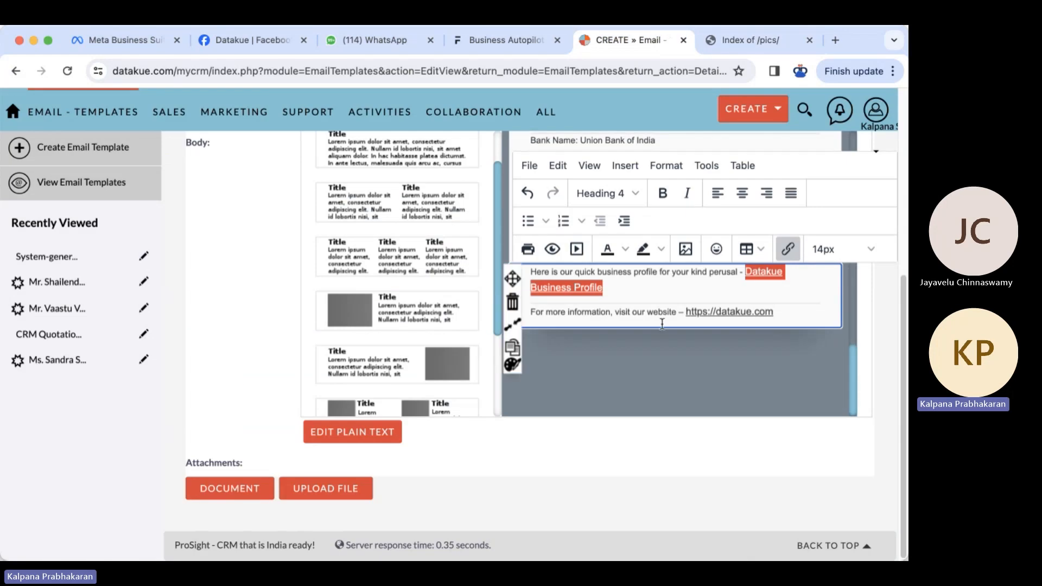
- Append the text-only footer block below the website line
left_click(875, 315)
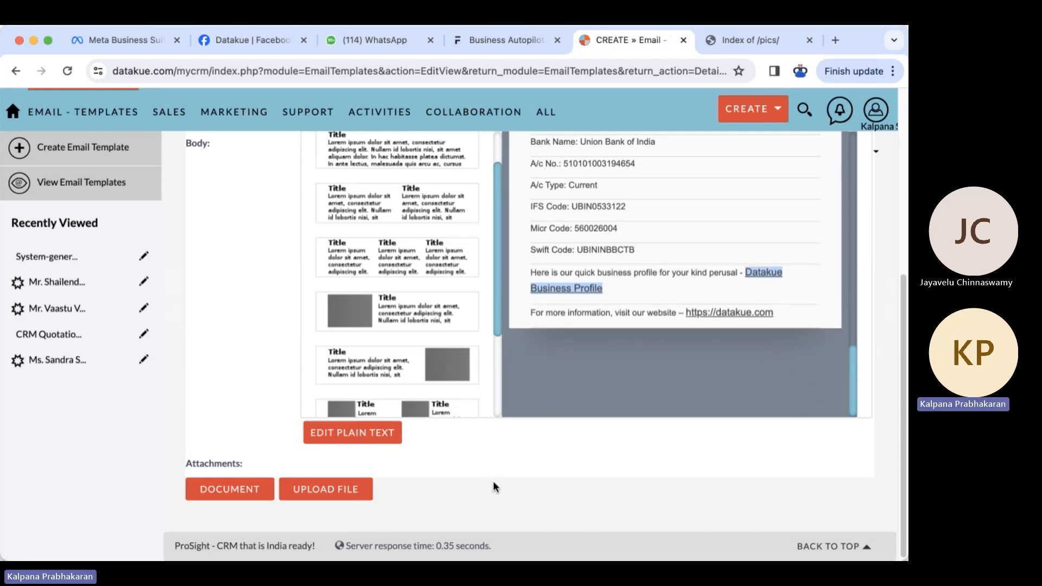
scroll(407, 341, "down", 3)
scroll(407, 340, "down", 2)
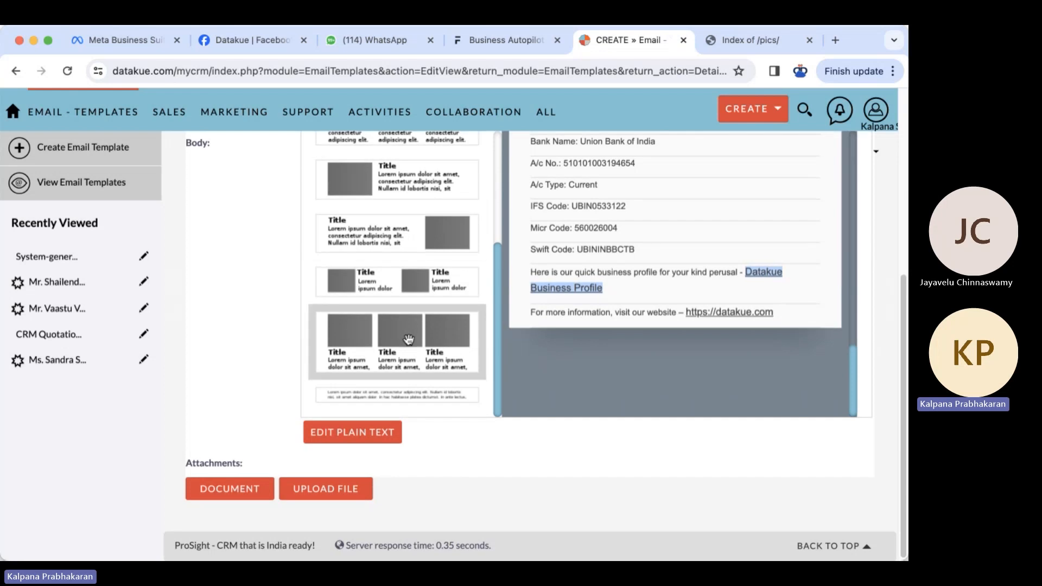
left_click(394, 395)
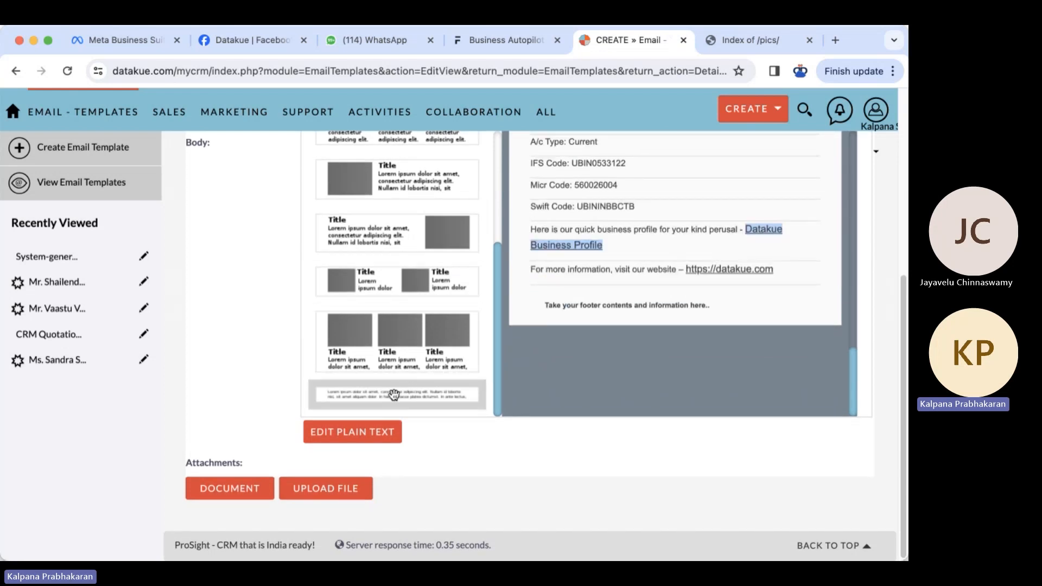
- Paste the head-office address, CIN and GSTIN footer, removing the address after 'This email is sent to'
left_click(612, 306)
key("super+Tab")
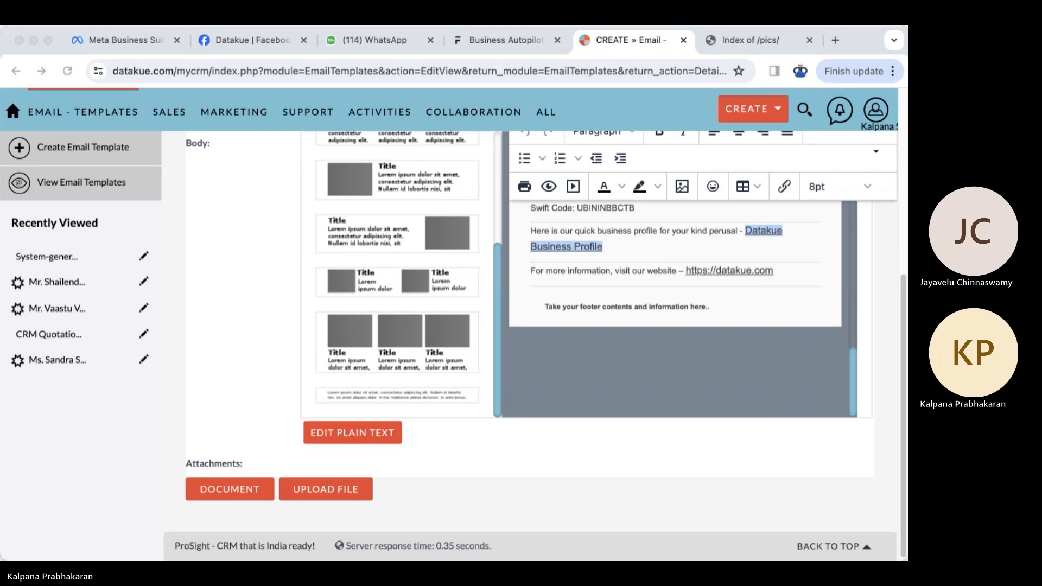
left_click_drag(545, 306, 761, 305)
key("super+v")
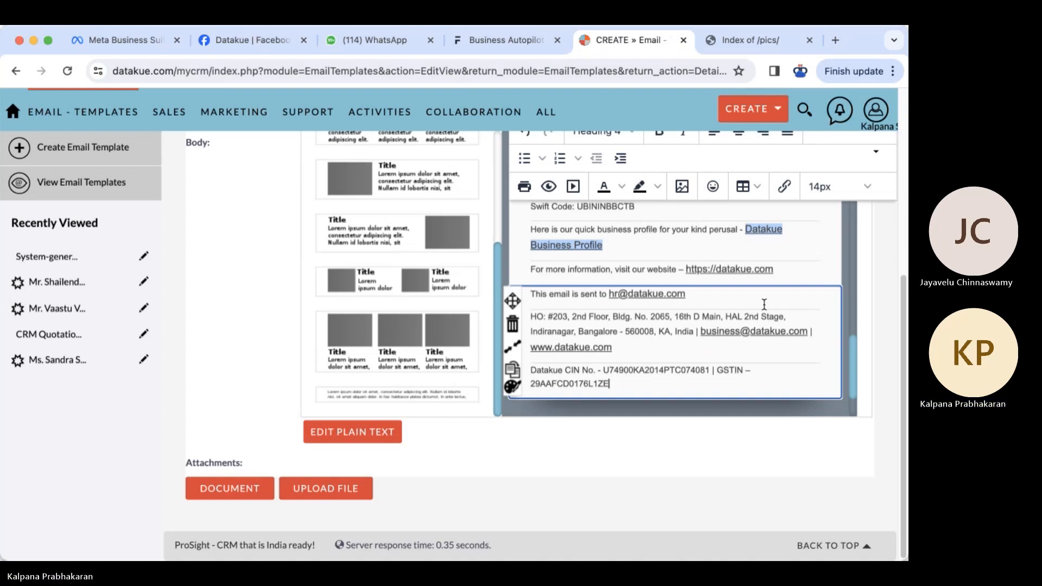
key("super+z")
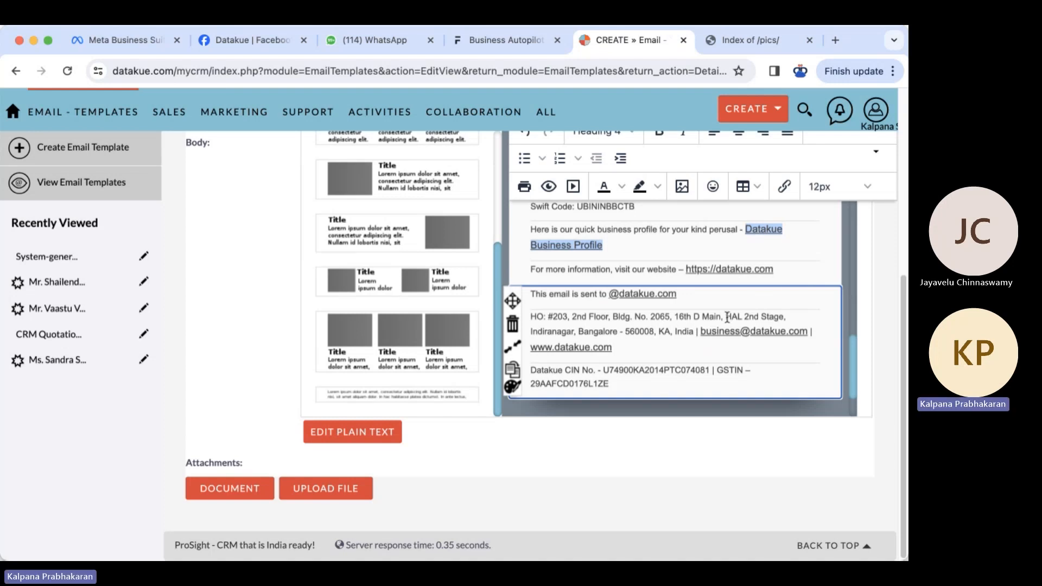
key("super+shift+Right")
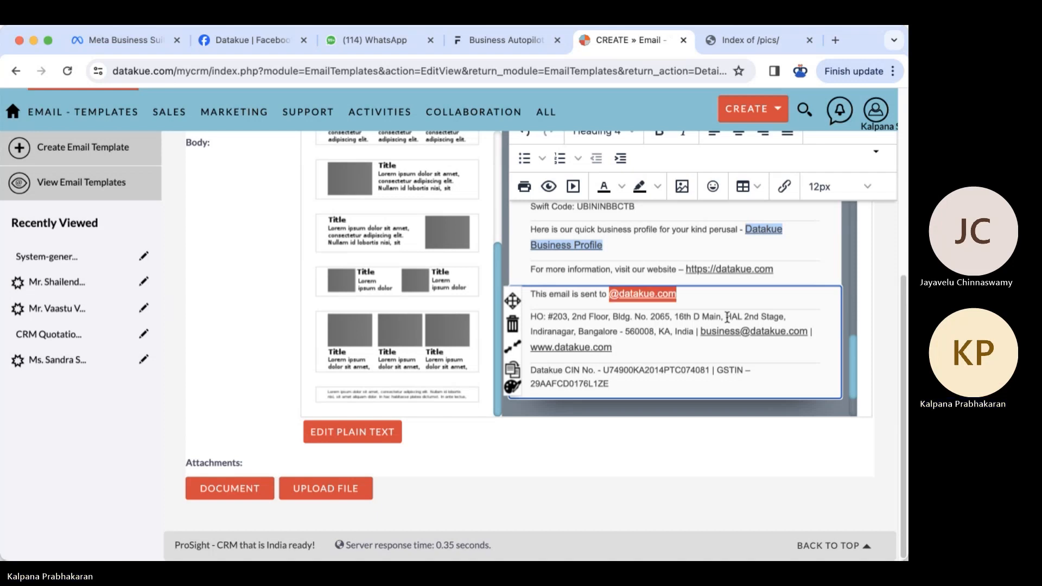
key("BackSpace")
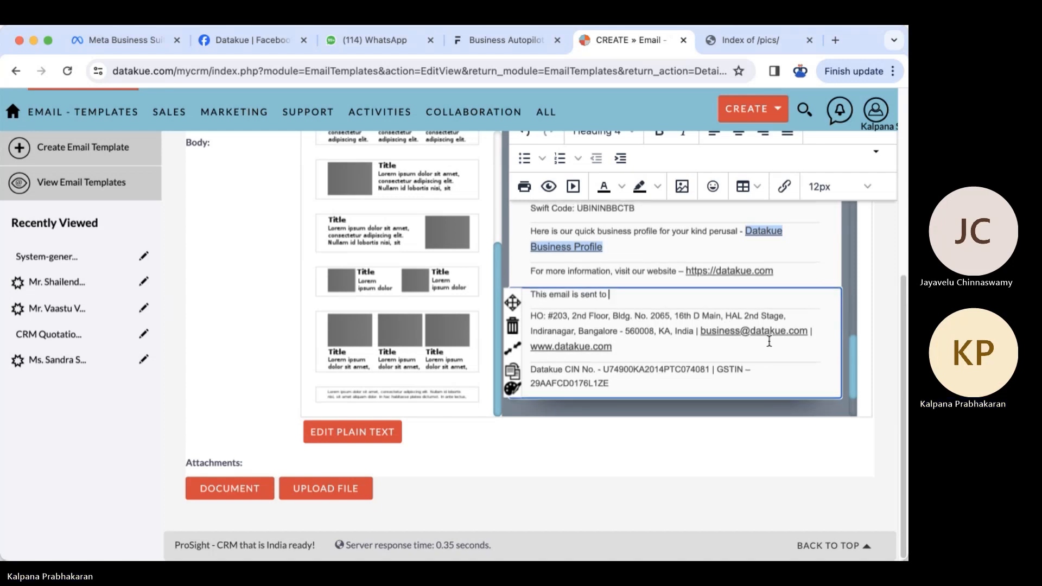
- Copy $email_name from the To block into the footer after 'This email is sent to'
scroll(769, 341, "up", 5)
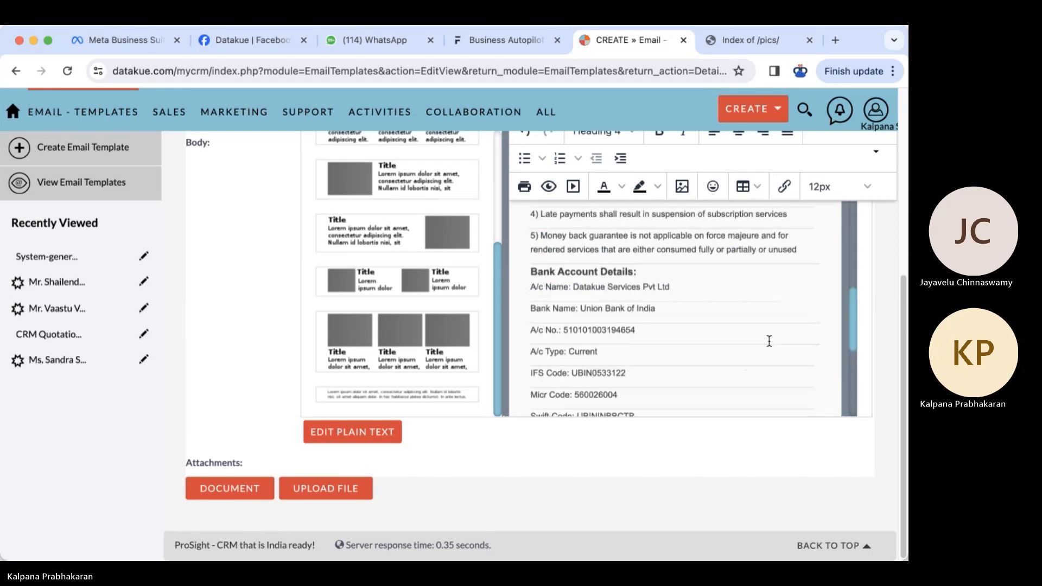
scroll(770, 341, "up", 6)
scroll(769, 341, "up", 3)
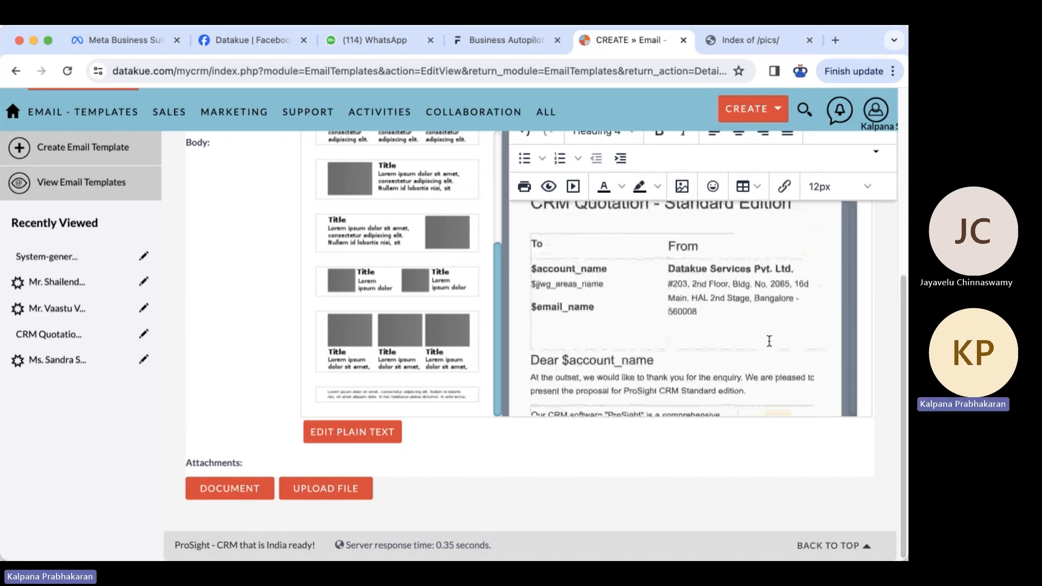
double_click(531, 308)
key("ctrl+c")
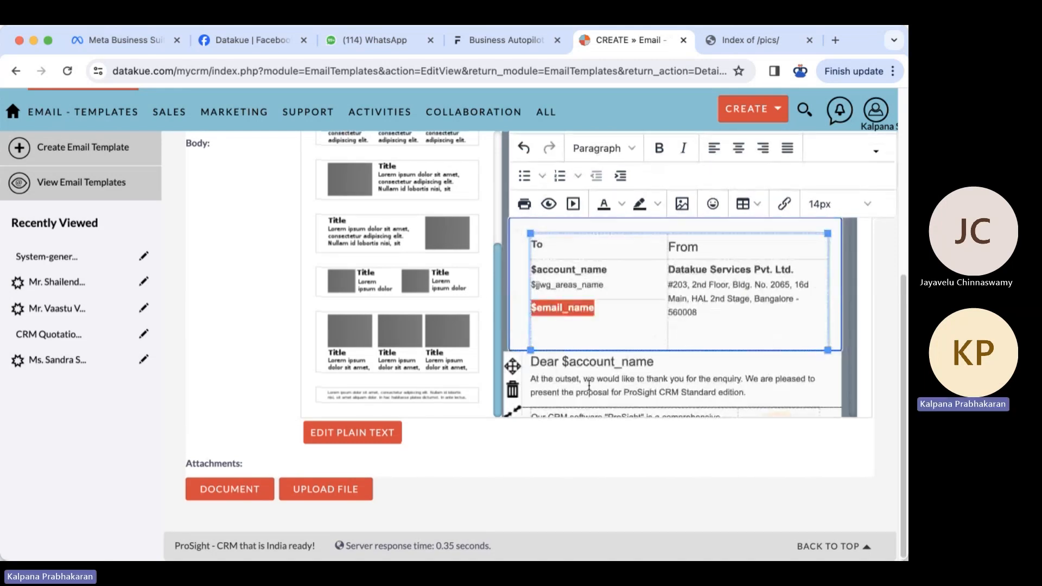
scroll(589, 385, "down", 10)
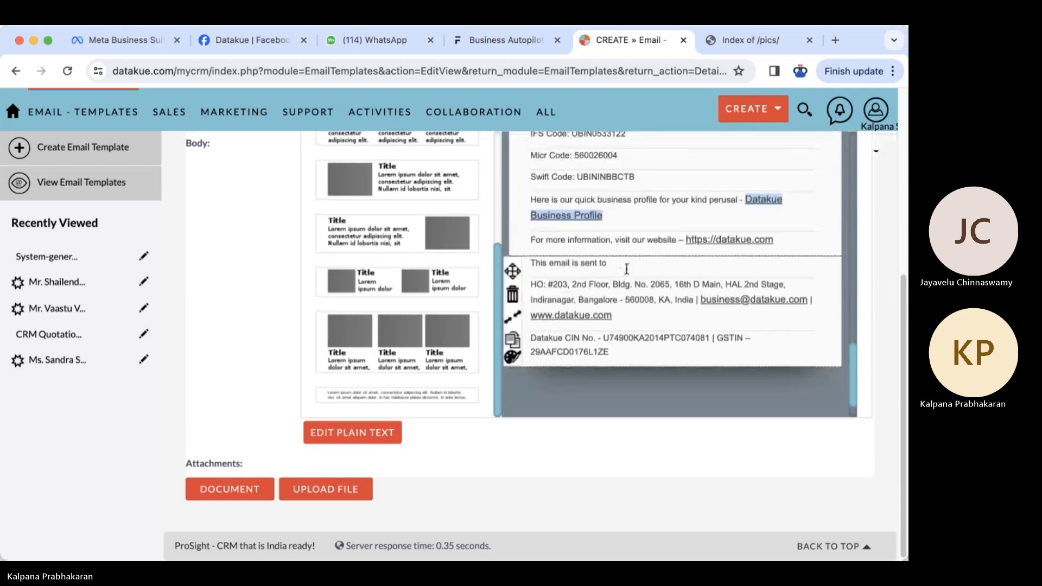
left_click(624, 265)
key("ctrl+v")
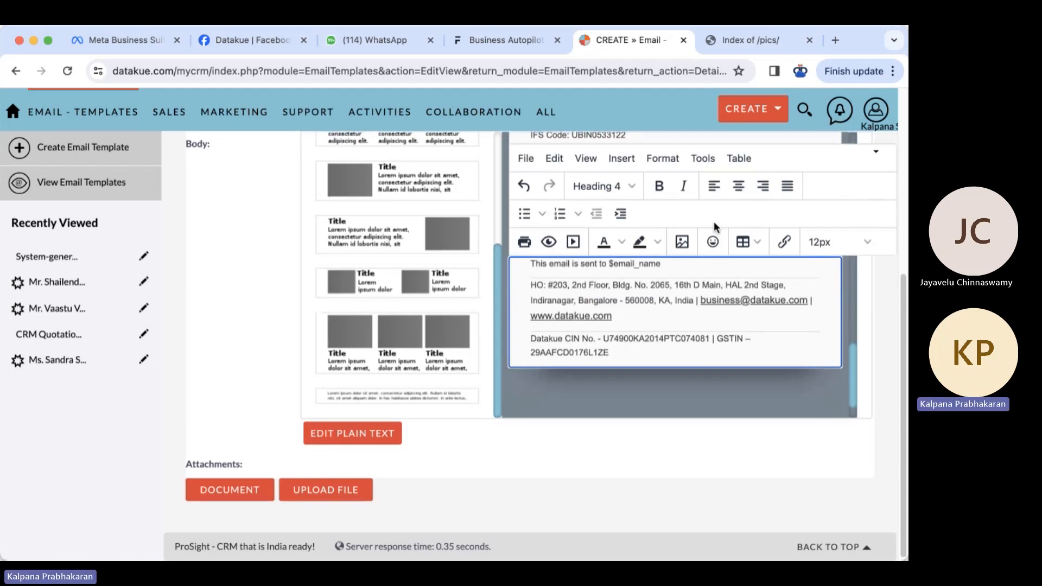
- Centre the footer's email line, address paragraph, and CIN/GSTIN paragraph
left_click(736, 191)
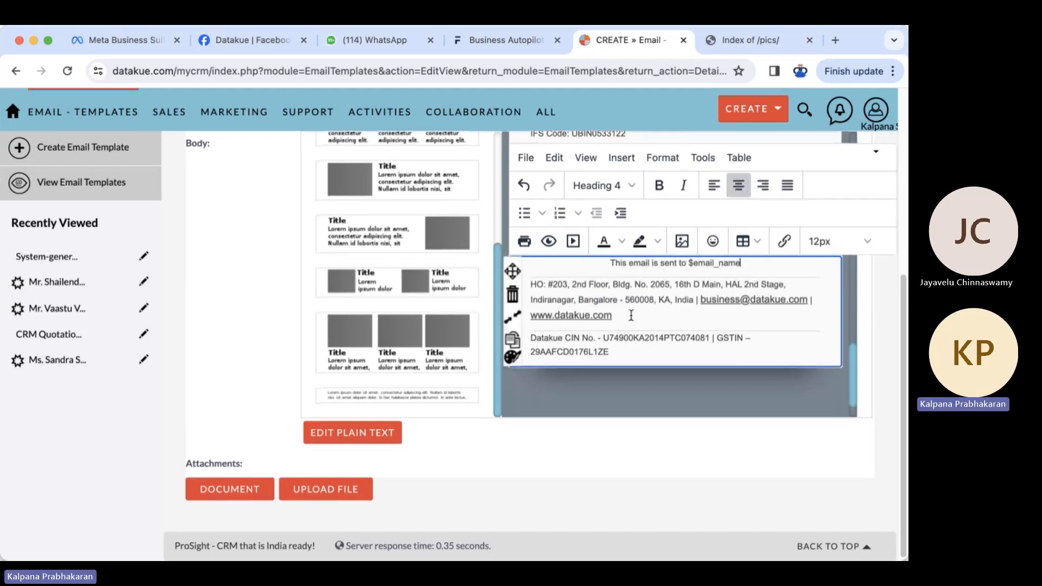
left_click(632, 315)
left_click(738, 185)
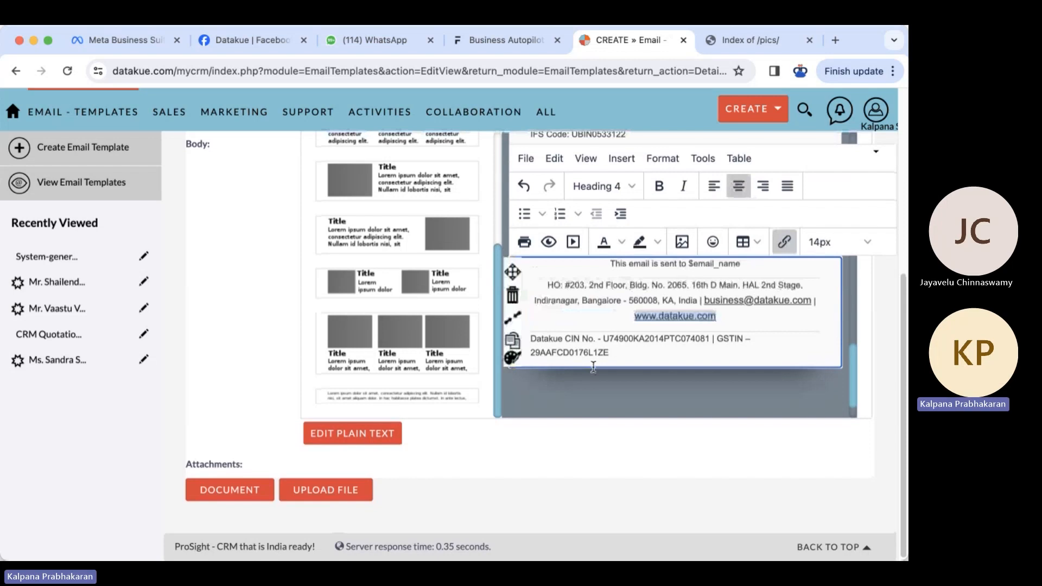
left_click(593, 367)
left_click(737, 187)
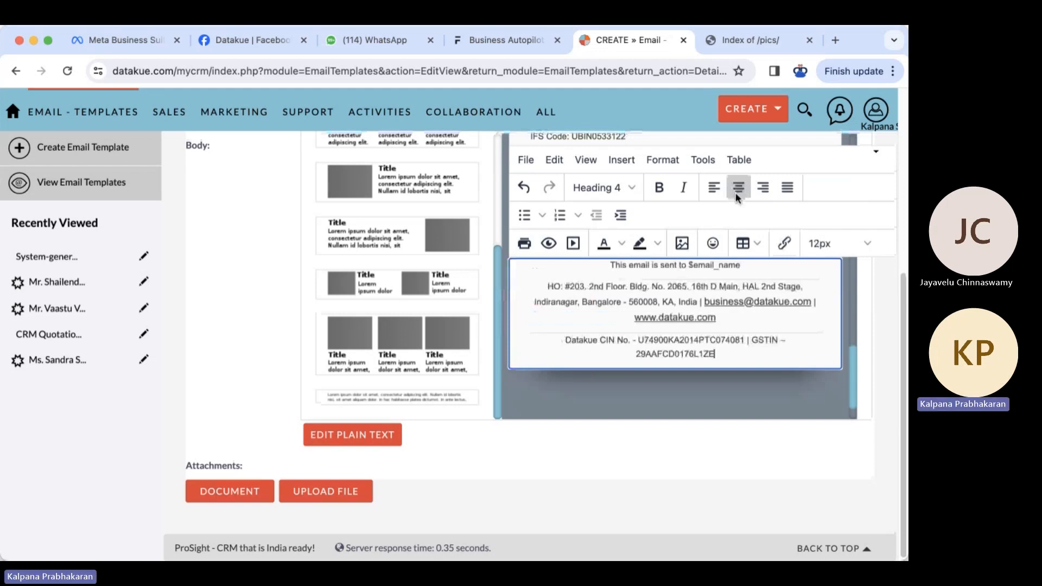
- Save the CRM Quotation template with its edited quotation body
scroll(211, 208, "up", 5)
left_click(211, 200)
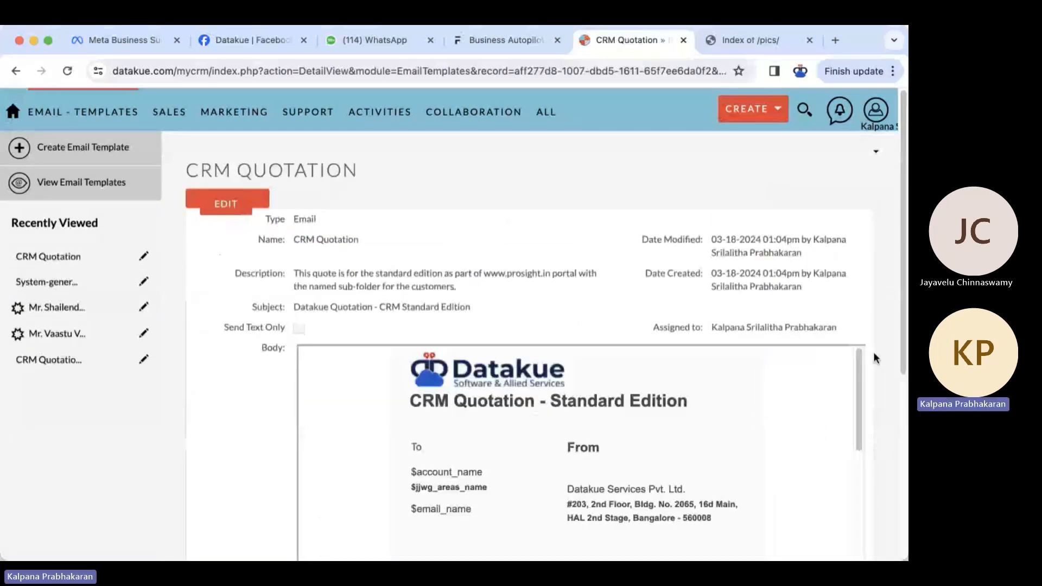
- Review the saved quotation body down to the company footer, then reopen the template for editing
left_click_drag(905, 353, 907, 460)
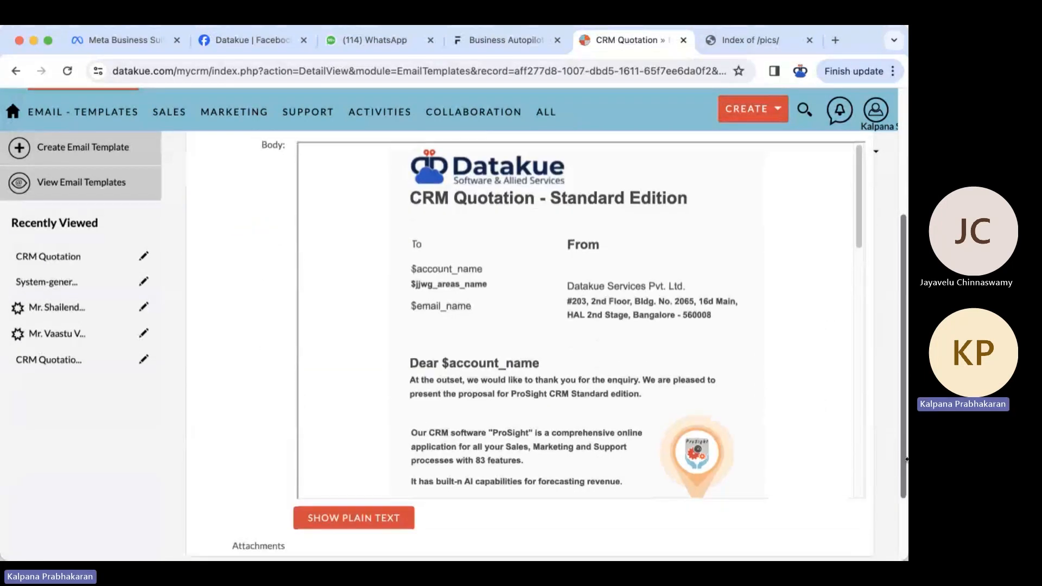
scroll(859, 231, "down", 2)
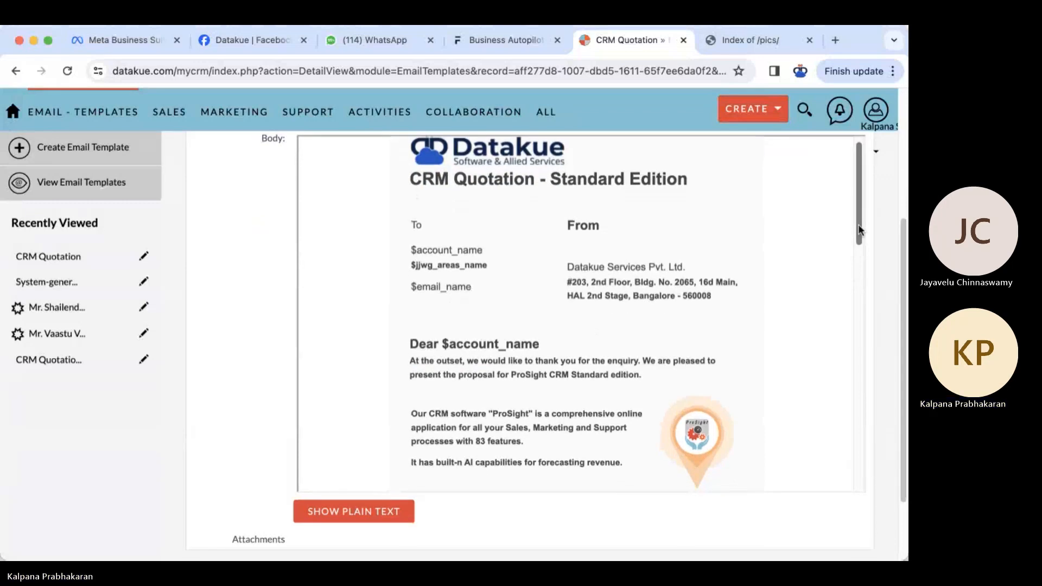
mouse_move(859, 231)
left_mouse_down()
mouse_move(880, 491)
mouse_move(865, 399)
mouse_move(870, 217)
left_mouse_up()
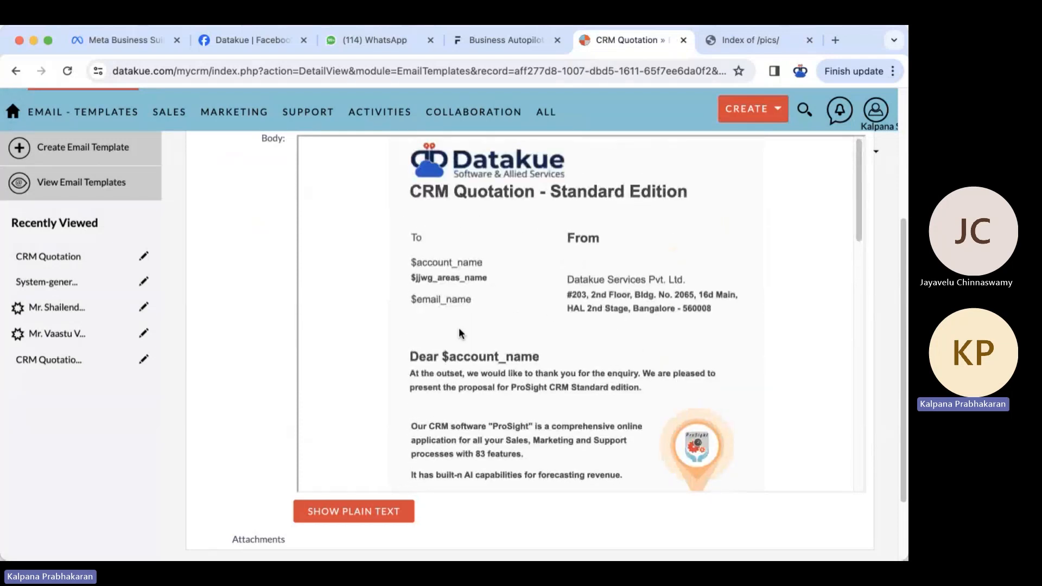
scroll(471, 356, "up", 1)
scroll(472, 356, "up", 5)
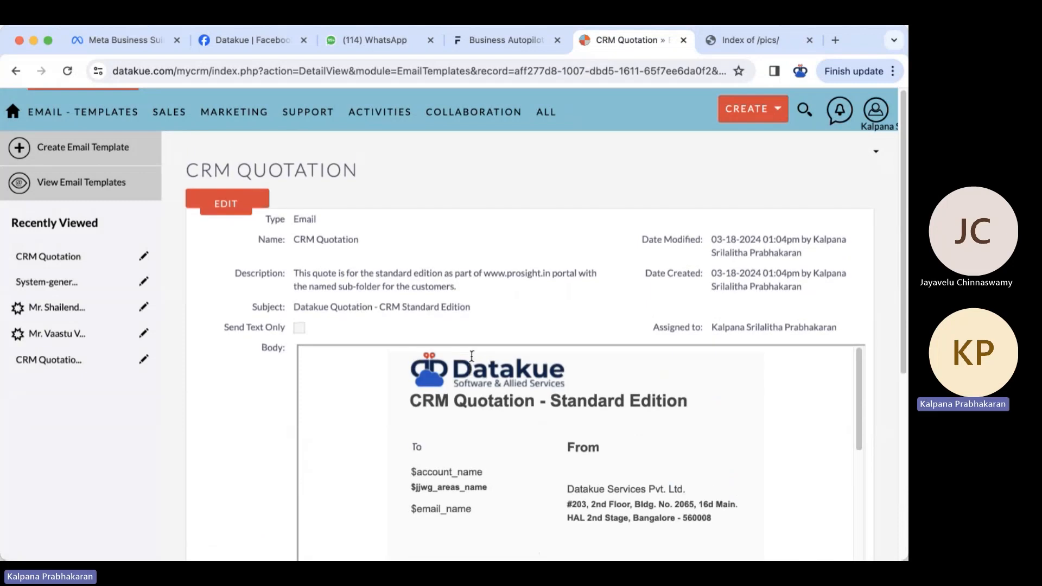
left_click(228, 210)
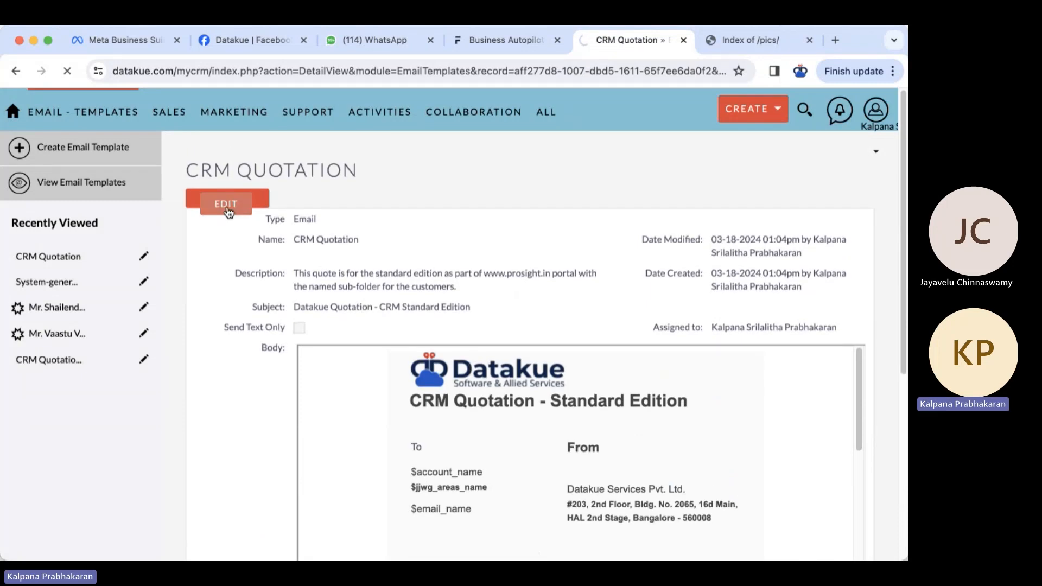
- Highlight the five service items in the body editor to review them
scroll(589, 490, "down", 3)
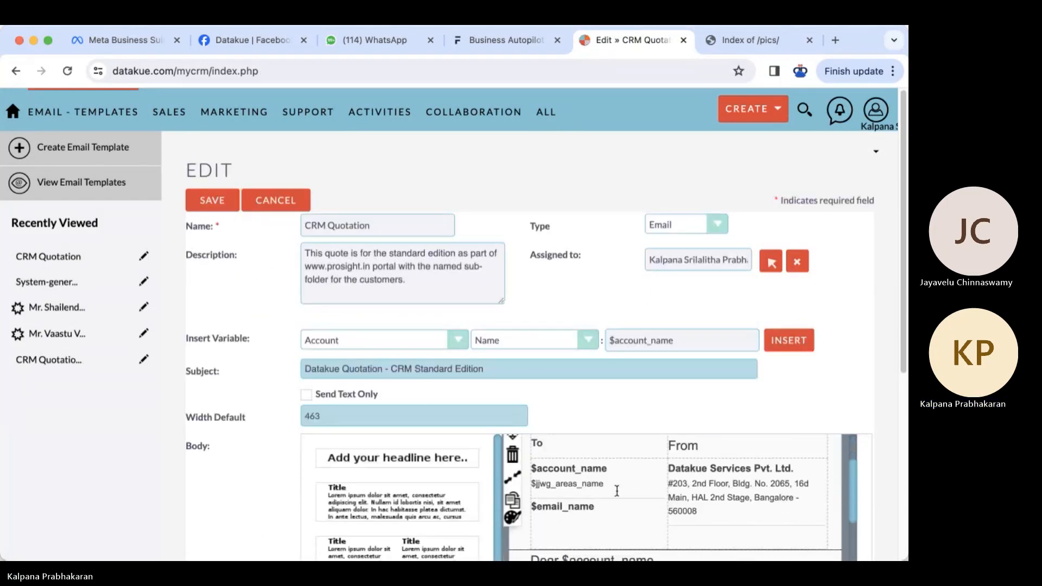
left_click(726, 480)
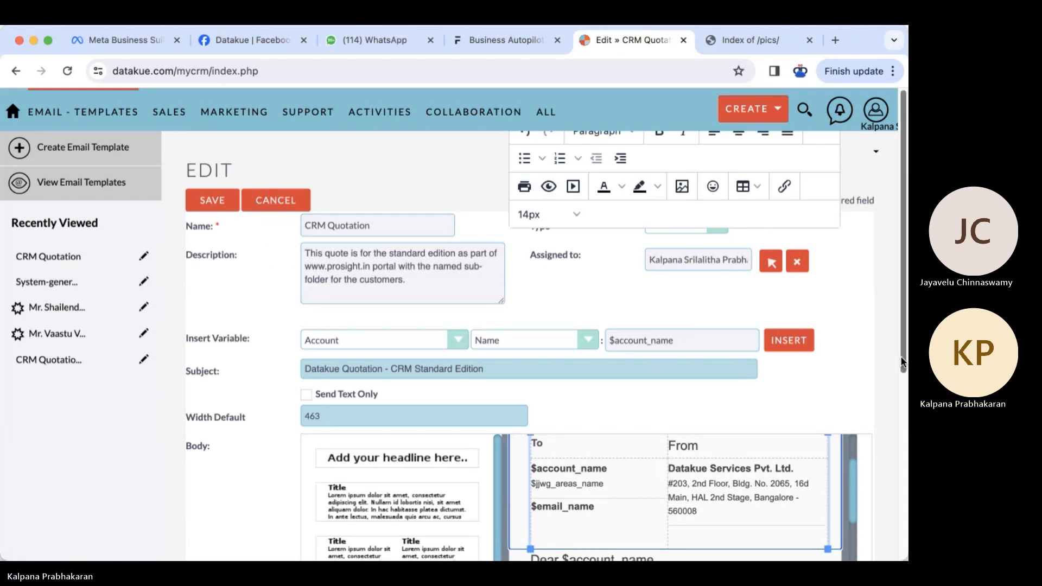
left_click_drag(903, 362, 900, 488)
left_click_drag(853, 249, 853, 338)
left_click_drag(690, 404, 530, 302)
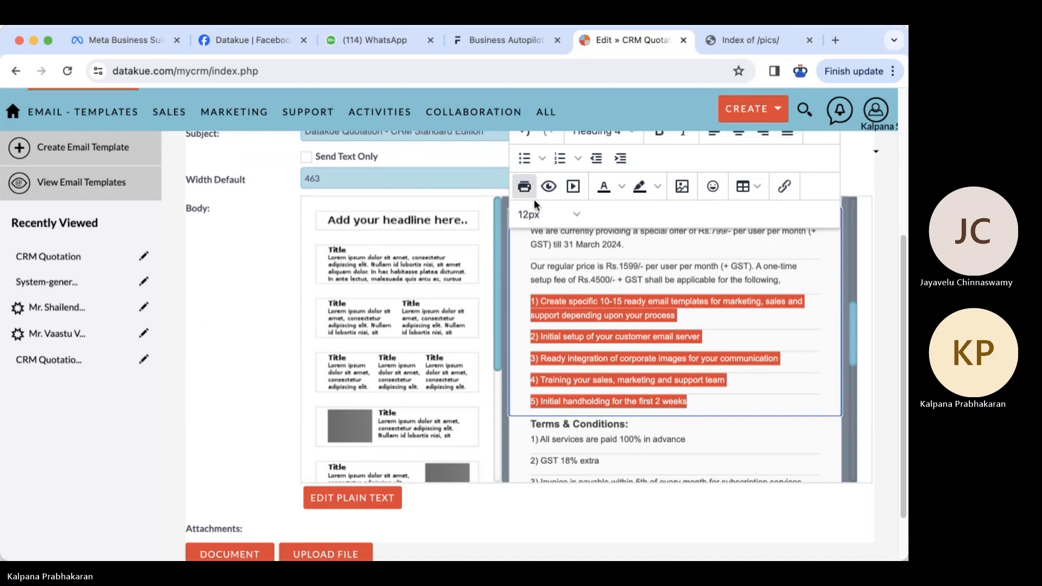
left_click(707, 403)
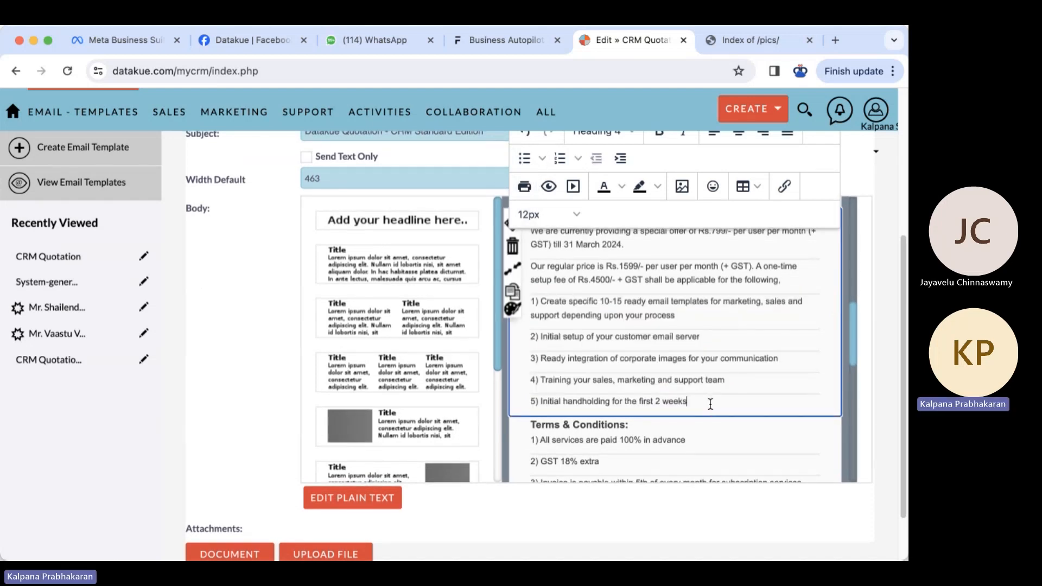
- Review the Terms & Conditions items and seven bank detail lines, then save the template
scroll(710, 405, "down", 1)
scroll(710, 404, "down", 5)
left_click(710, 408)
left_click_drag(809, 415, 532, 316)
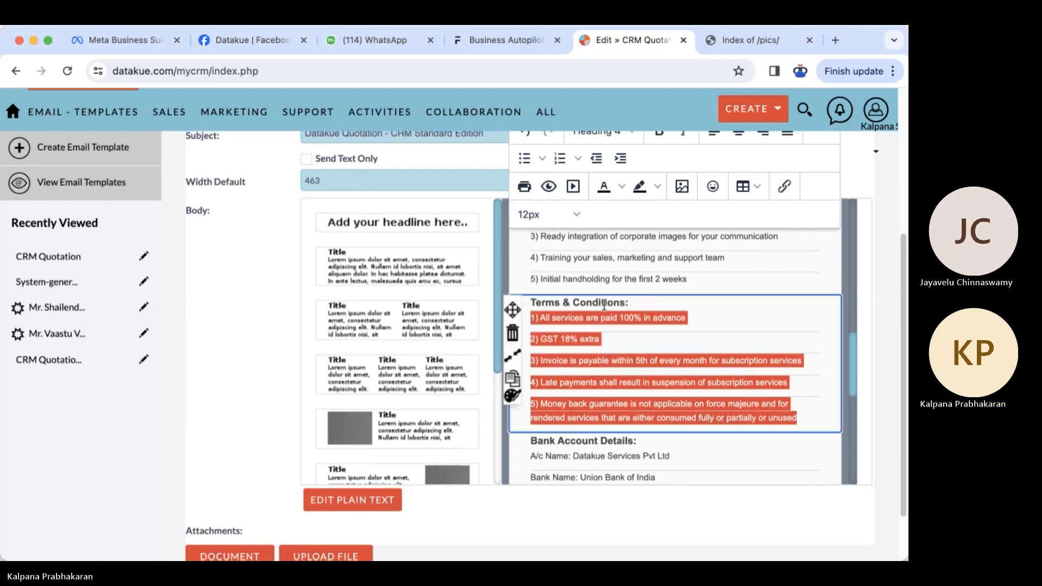
left_click(694, 405)
scroll(693, 405, "down", 2)
scroll(693, 406, "down", 3)
left_click_drag(642, 389, 530, 258)
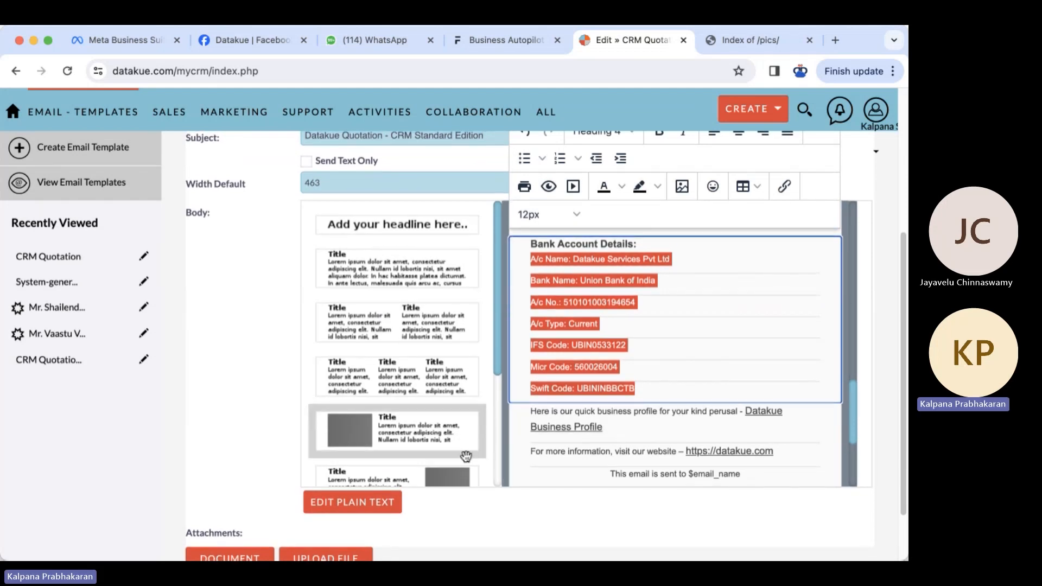
left_click(260, 441)
scroll(260, 439, "up", 5)
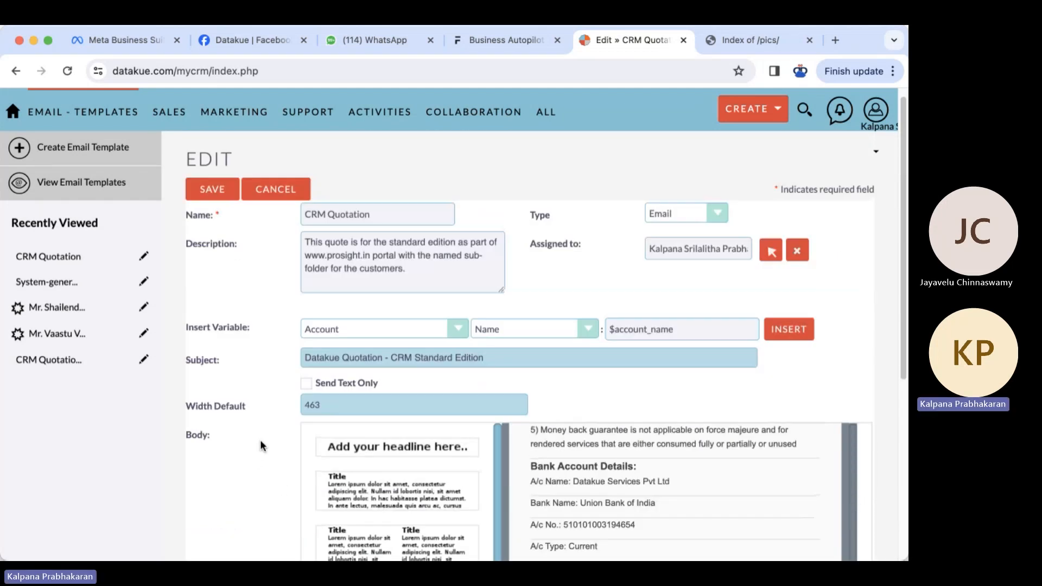
left_click(224, 206)
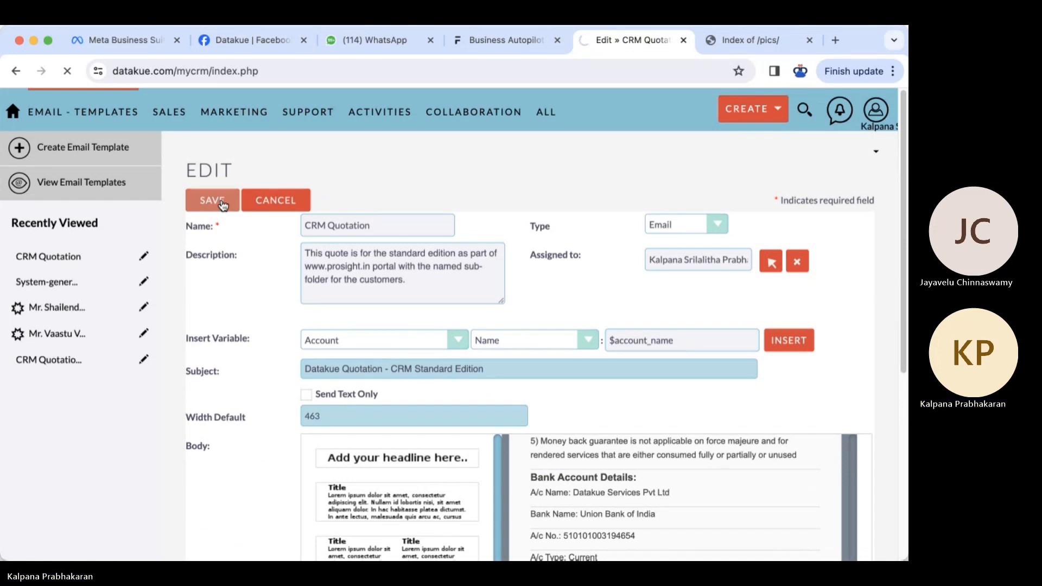
- Check the saved body down to Bank Account Details and back, then reopen the template for editing
scroll(676, 450, "down", 5)
scroll(676, 450, "down", 1)
scroll(676, 446, "down", 5)
scroll(459, 470, "down", 5)
scroll(459, 470, "down", 2)
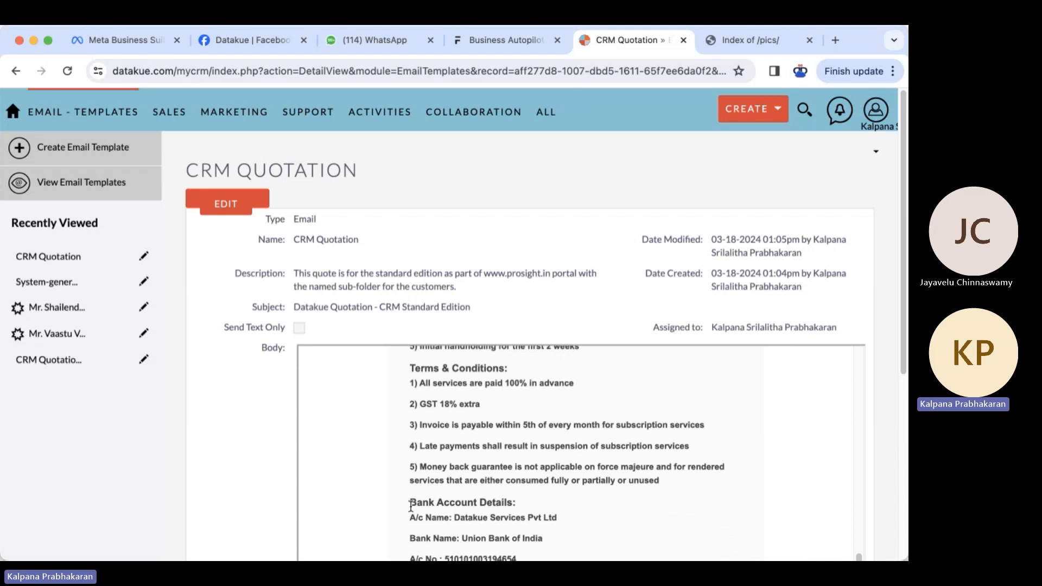
scroll(482, 500, "down", 3)
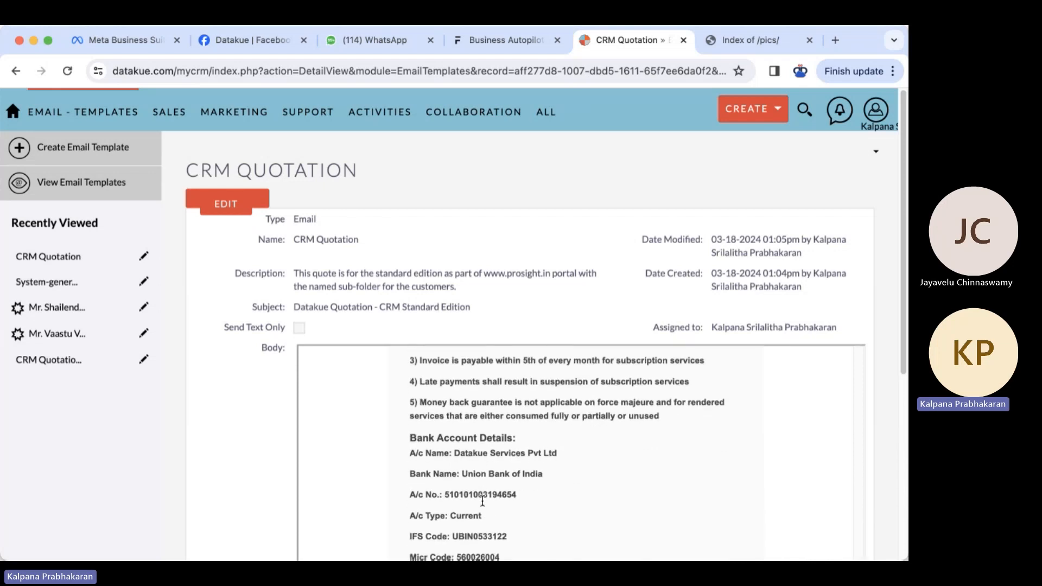
scroll(481, 500, "down", 1)
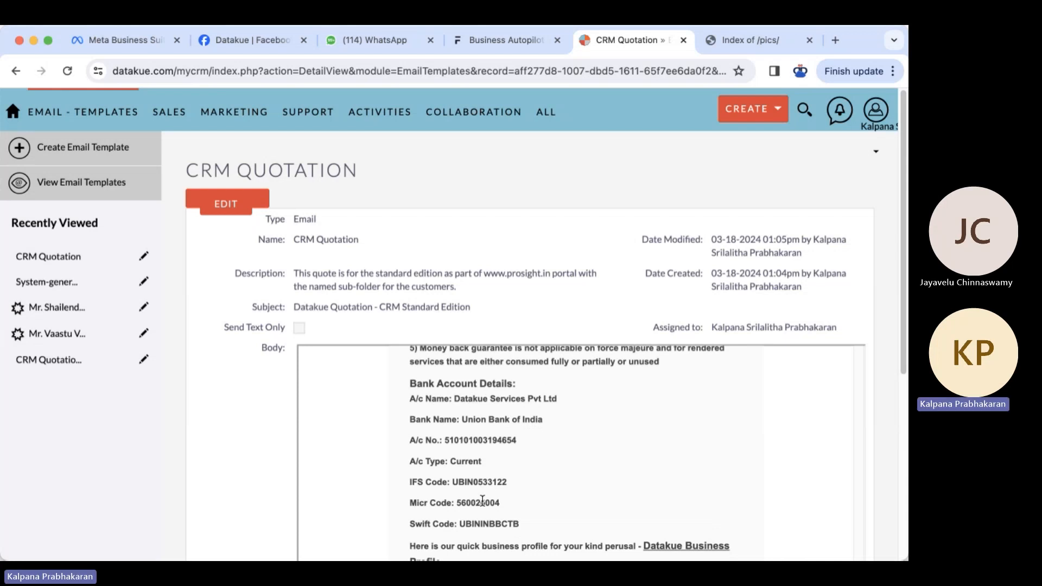
scroll(482, 500, "up", 10)
scroll(482, 500, "up", 2)
left_click_drag(457, 406, 410, 408)
left_click(566, 412)
scroll(570, 411, "up", 8)
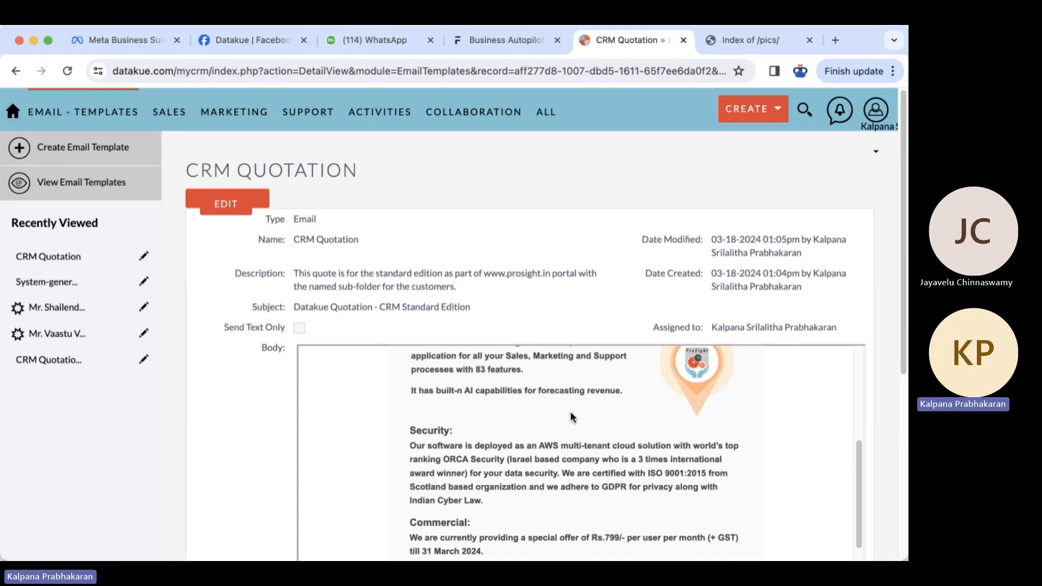
scroll(500, 503, "down", 1)
left_click(236, 211)
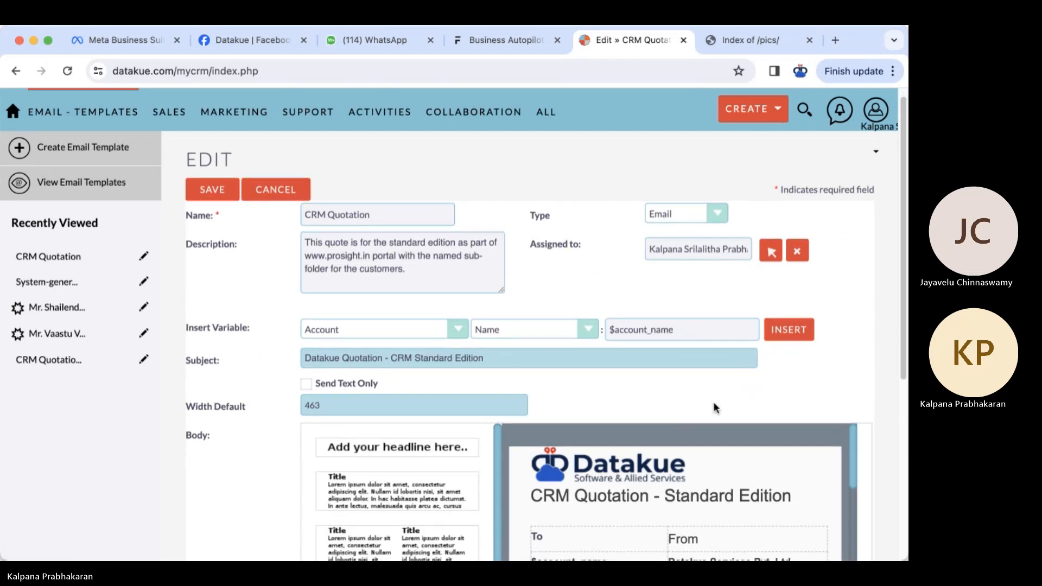
- Make the Security heading 18pt and give it a new text colour
scroll(714, 404, "down", 10)
scroll(719, 372, "down", 3)
left_click_drag(581, 392, 525, 391)
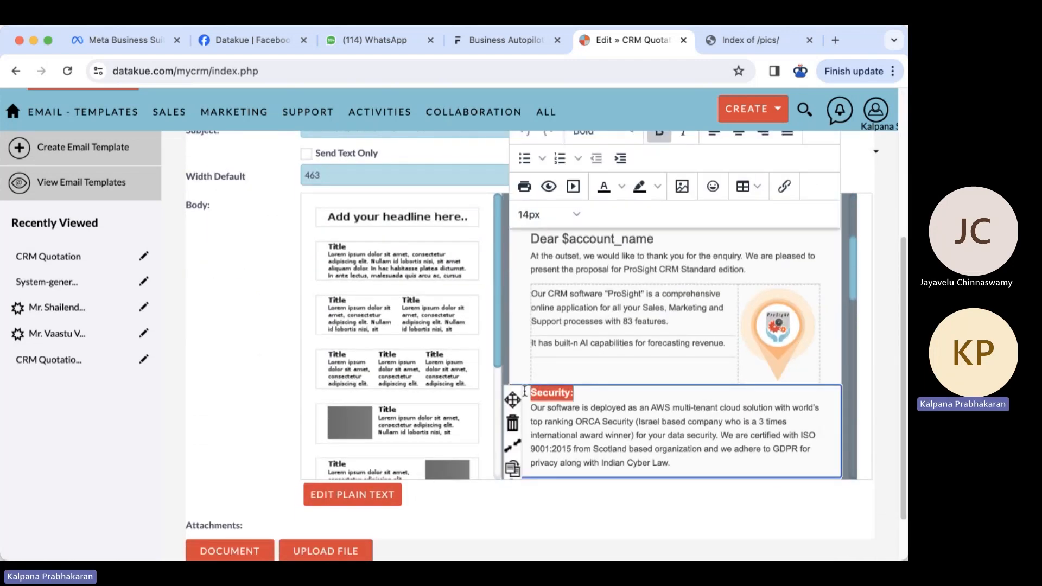
left_click(574, 212)
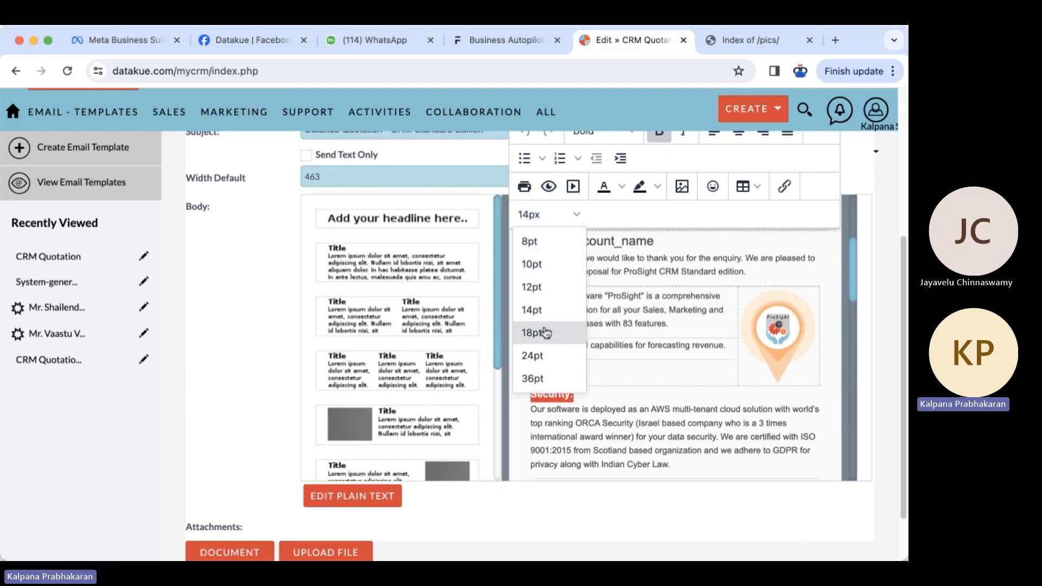
left_click(542, 333)
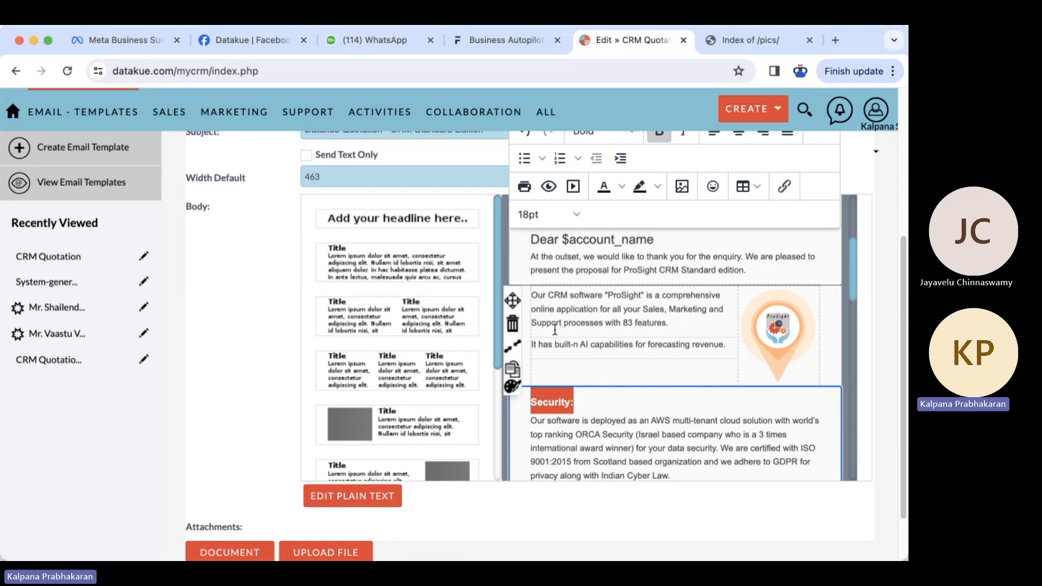
left_click(622, 188)
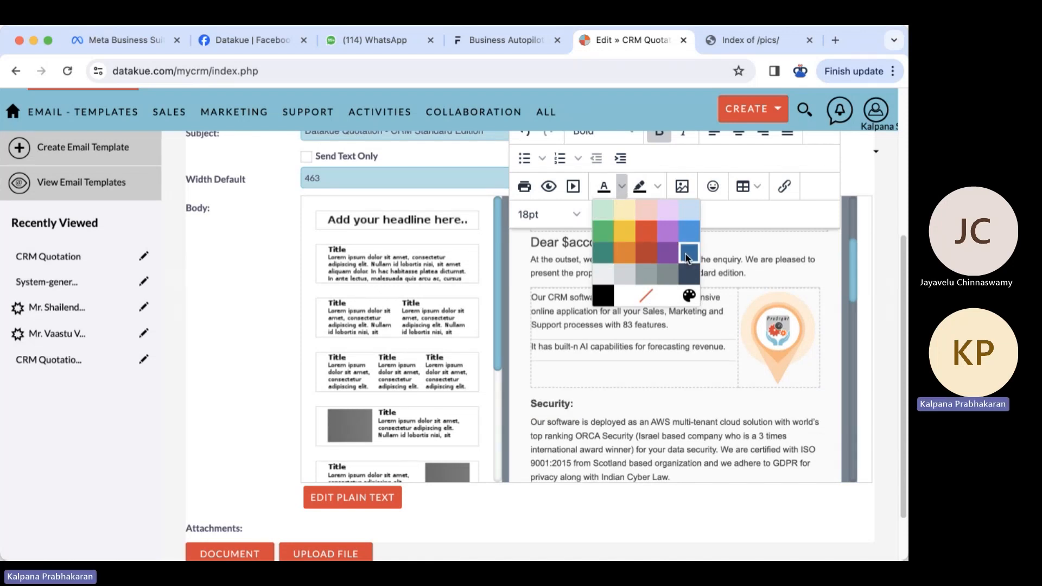
left_click(623, 423)
- Insert an empty line after the Security paragraph, before the 'Commercial:' heading
scroll(619, 429, "up", 5)
left_click(633, 450)
scroll(633, 449, "down", 6)
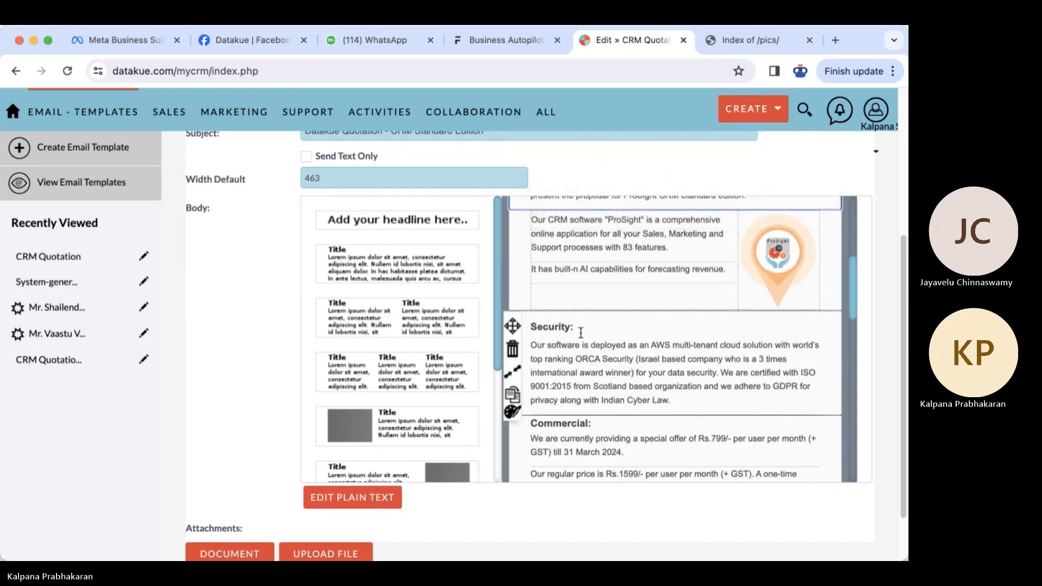
left_click(582, 330)
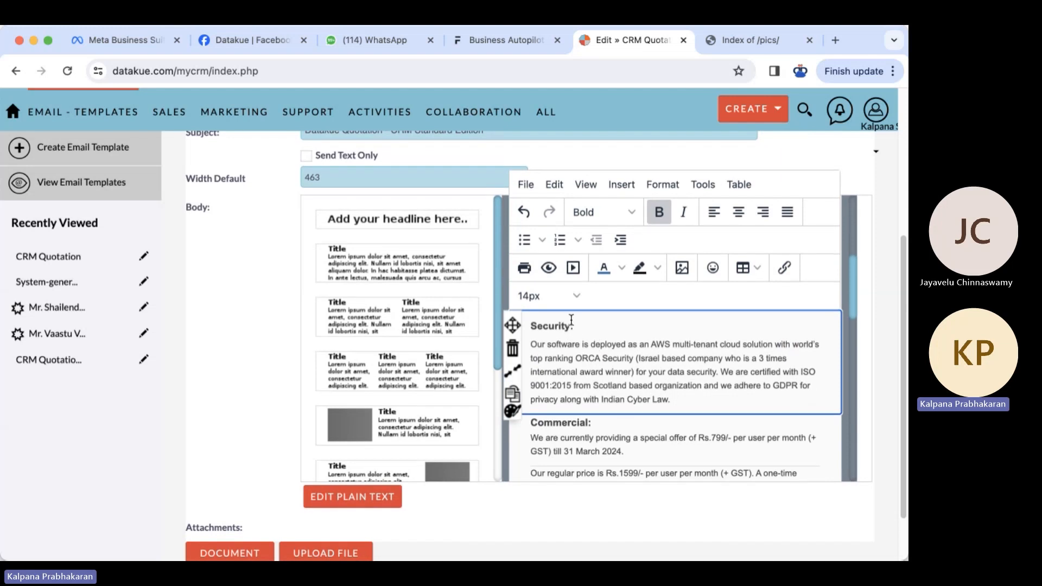
left_click(580, 323)
left_click_drag(580, 326, 529, 326)
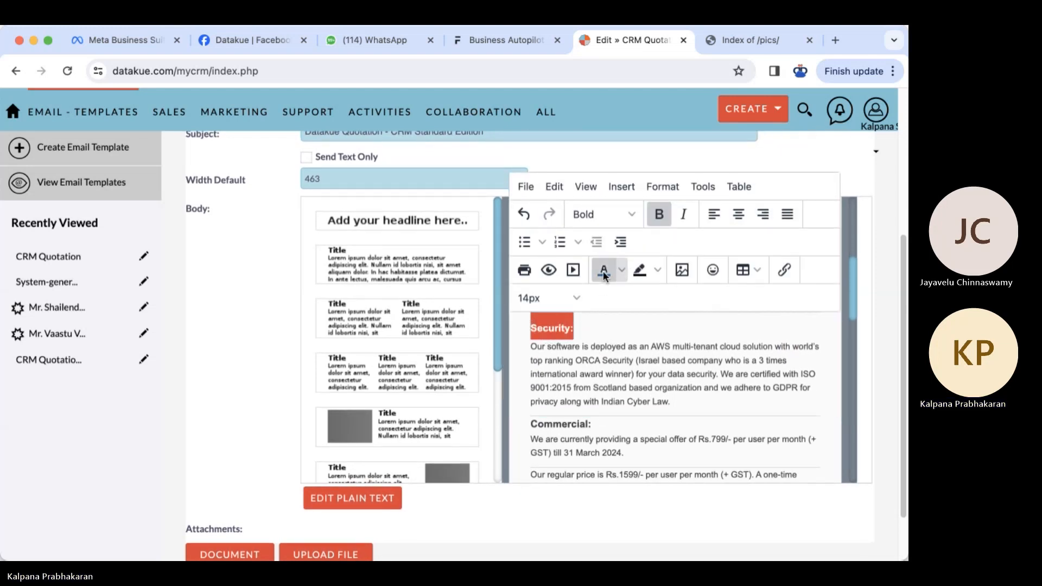
left_click(592, 391)
scroll(614, 391, "down", 1)
left_click(685, 360)
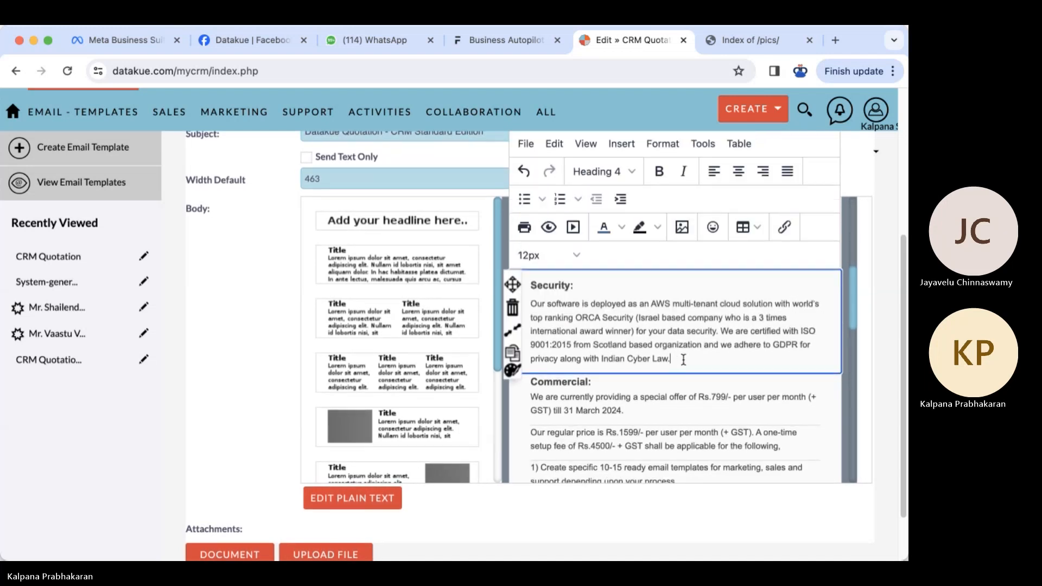
key("Return")
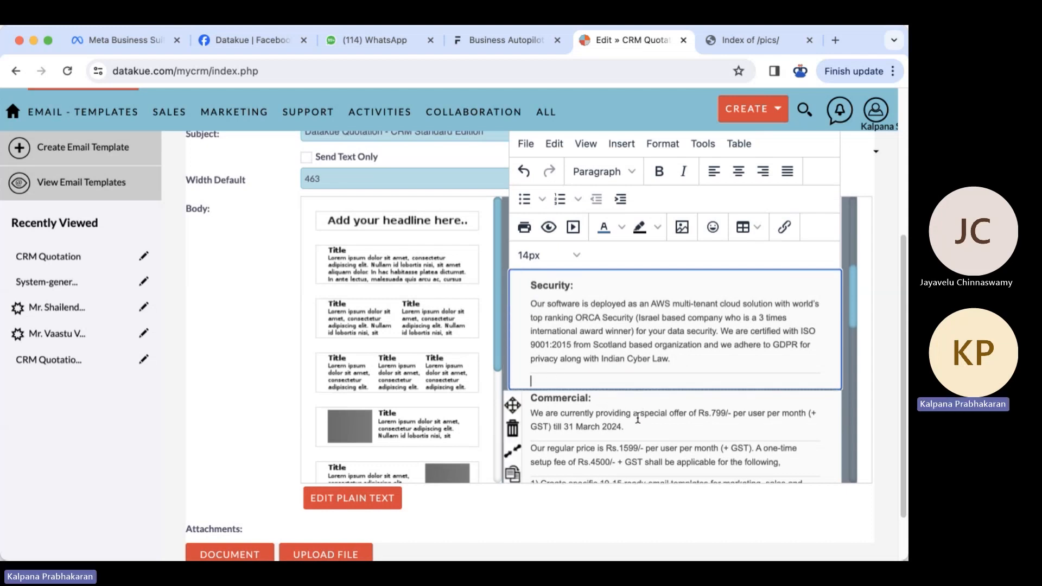
left_click_drag(597, 399, 533, 399)
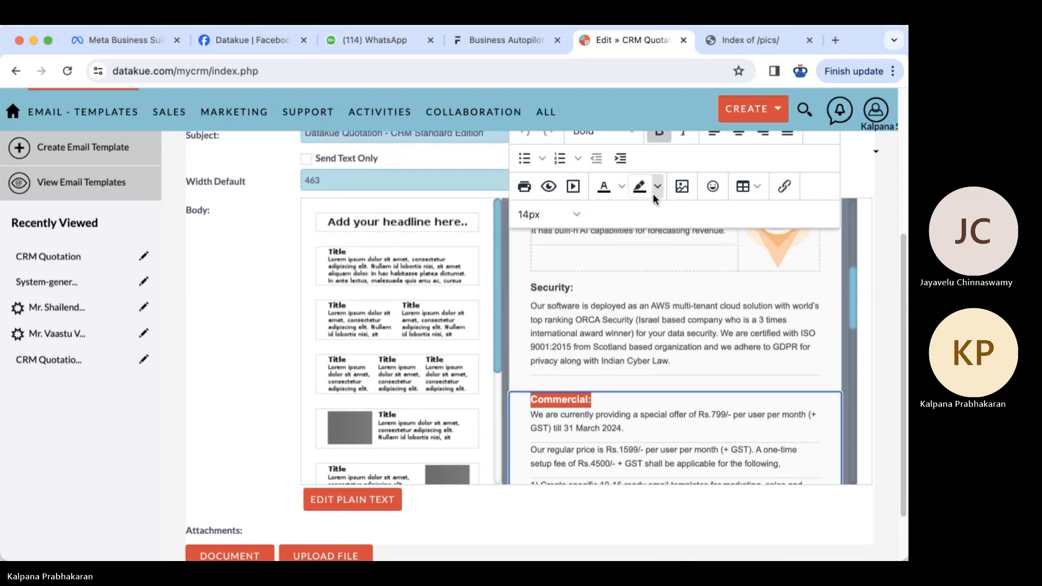
- Make the Commercial heading 18pt dark blue and add an empty line after its five items
left_click(622, 191)
left_click(689, 259)
left_click(605, 428)
scroll(607, 432, "down", 3)
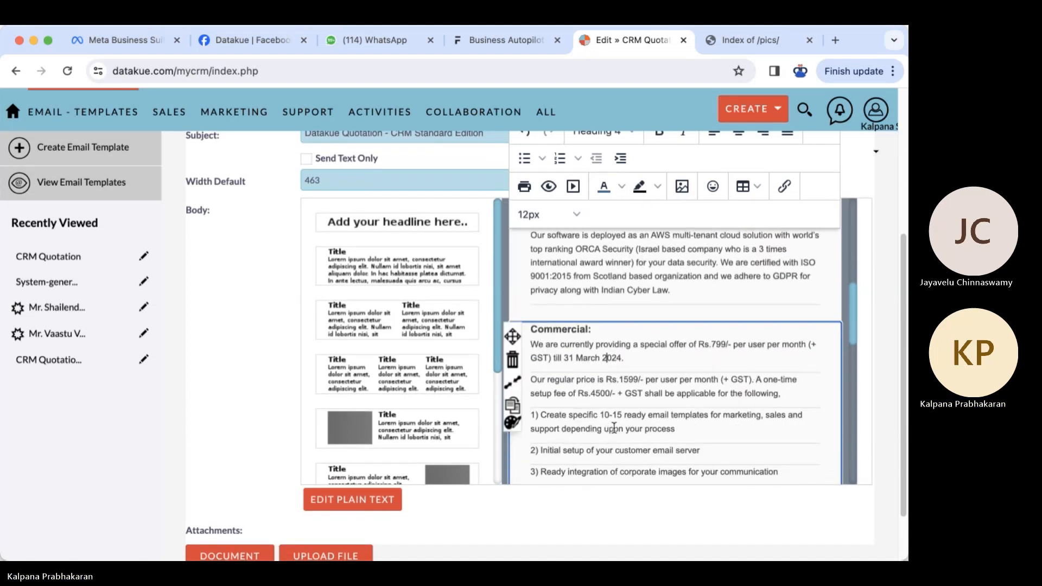
scroll(618, 424, "down", 2)
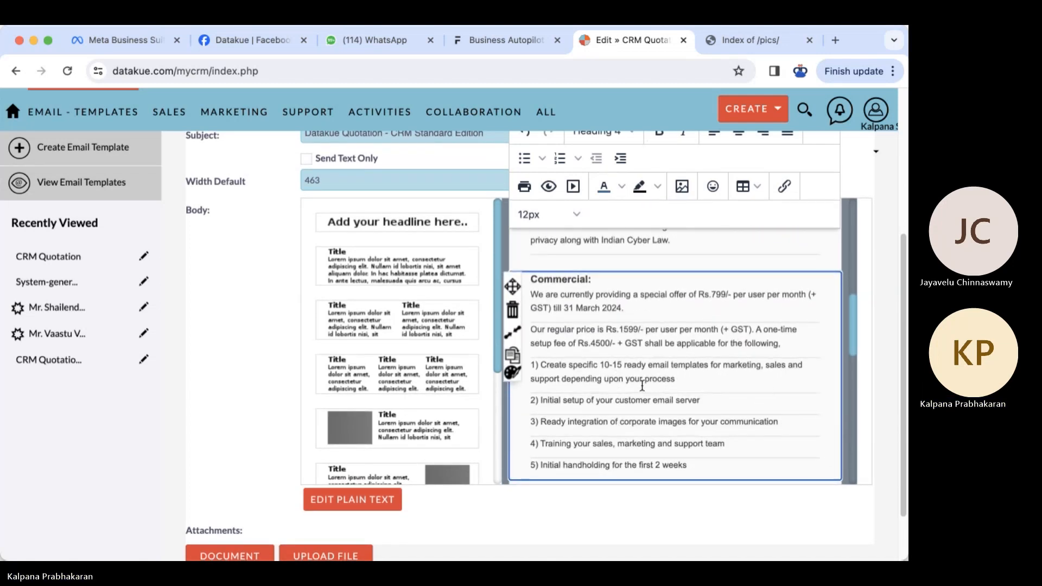
scroll(643, 386, "down", 2)
left_click(717, 423)
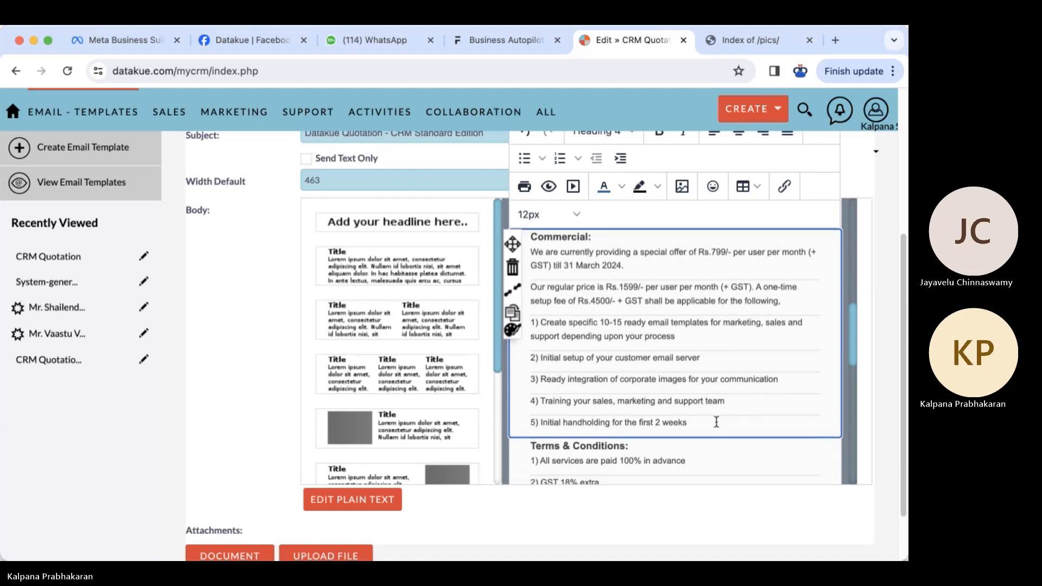
key("Return")
scroll(716, 422, "down", 3)
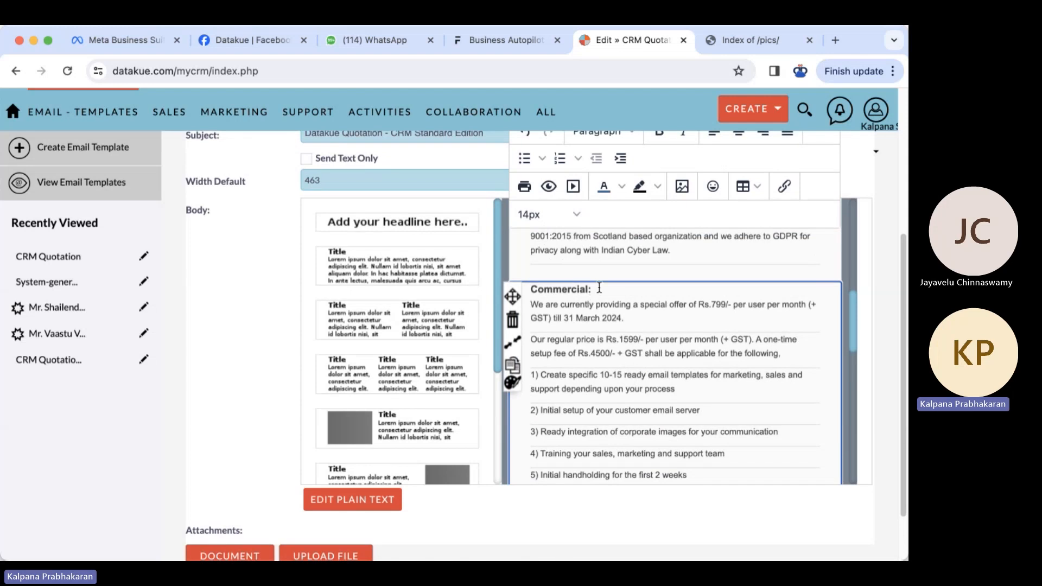
left_click_drag(600, 287, 528, 289)
left_click(575, 264)
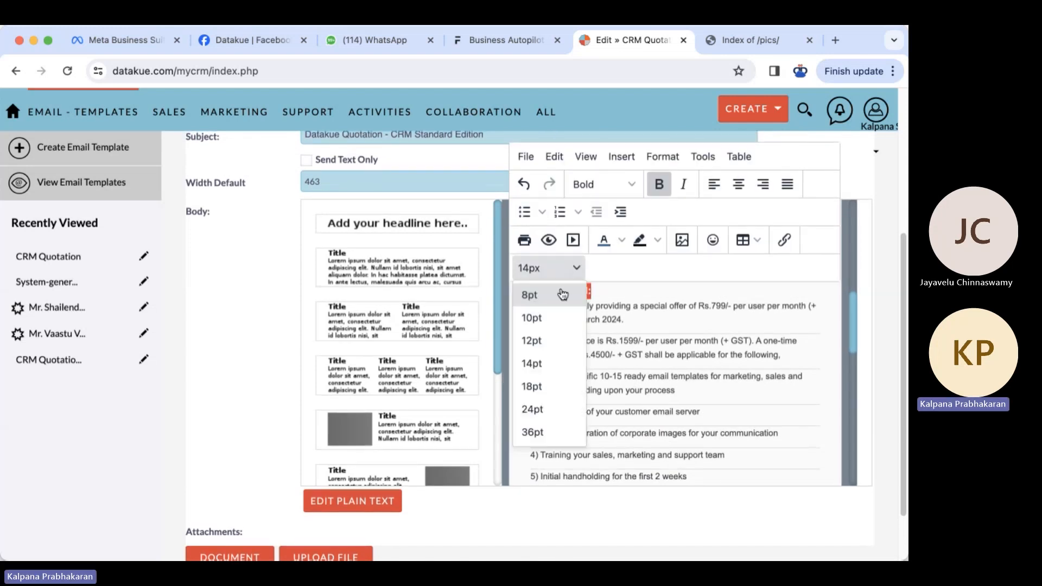
left_click(536, 385)
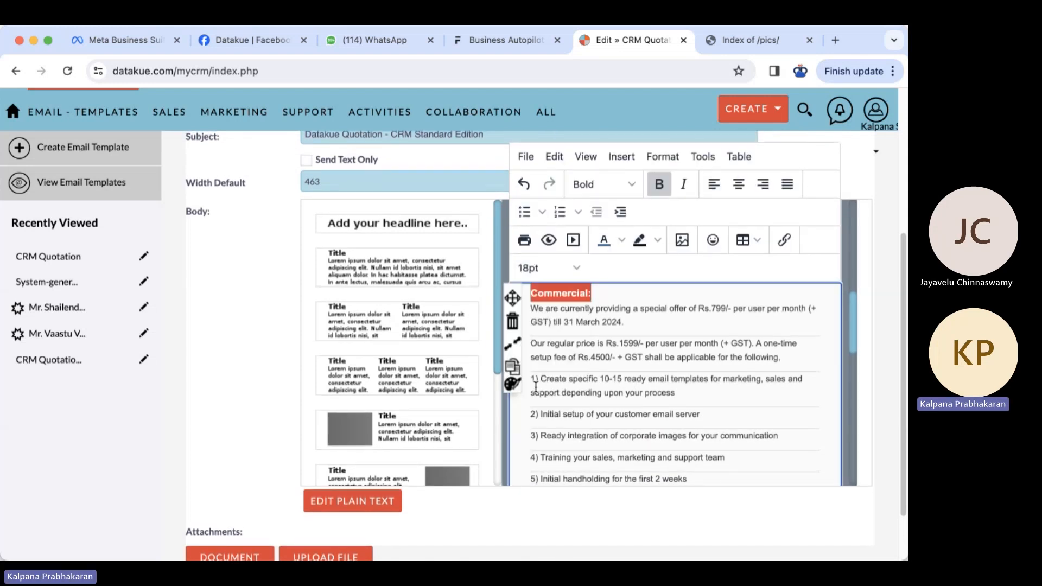
left_click(703, 451)
- Make the Terms & Conditions heading 18pt dark blue and add an empty line after its list
scroll(700, 448, "down", 3)
left_click_drag(644, 431, 530, 430)
left_click(577, 213)
left_click(543, 328)
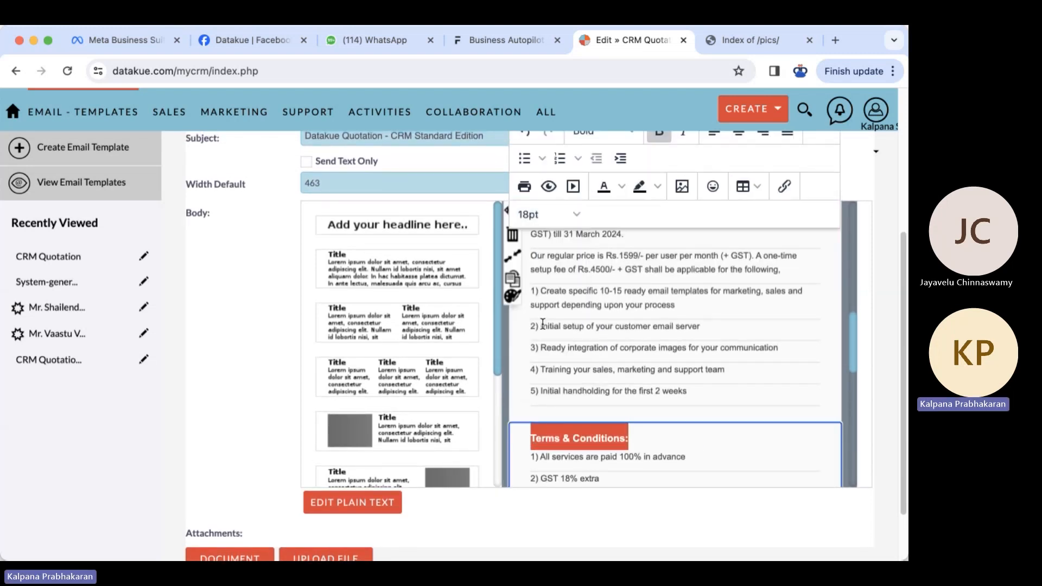
left_click(620, 189)
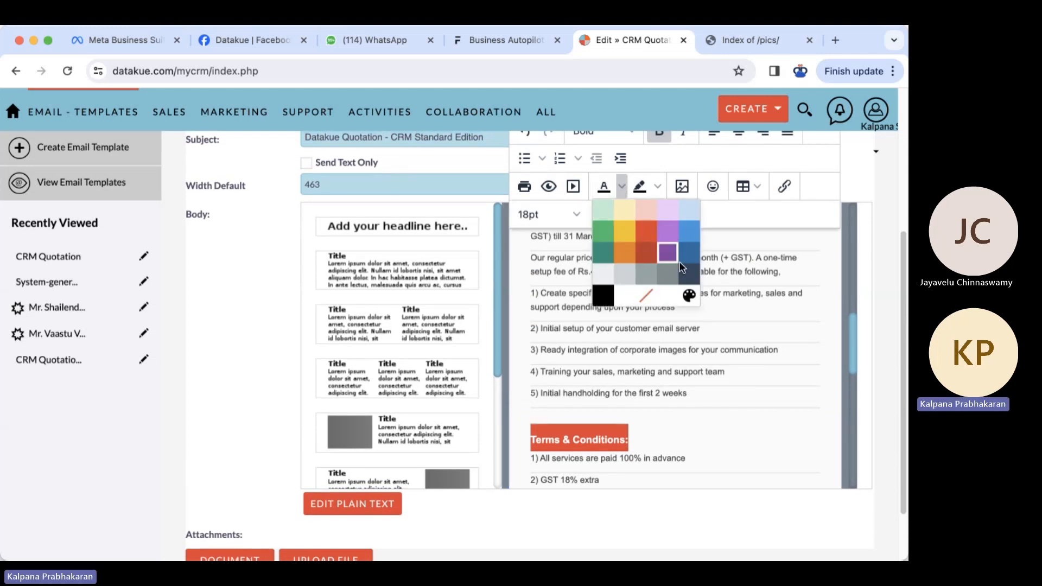
left_click(690, 257)
left_click(650, 458)
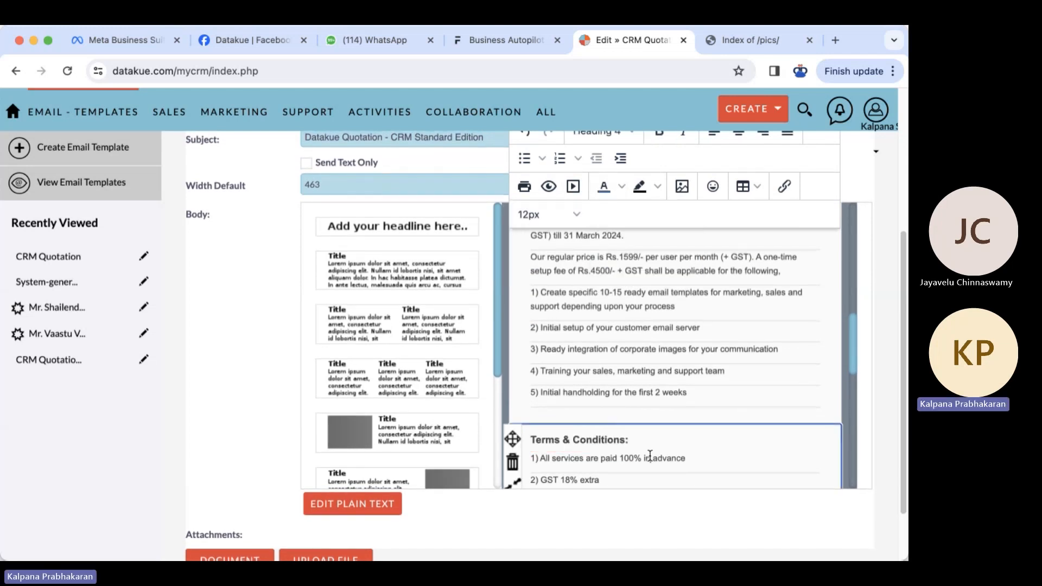
scroll(650, 456, "down", 3)
scroll(650, 456, "down", 2)
left_click(830, 332)
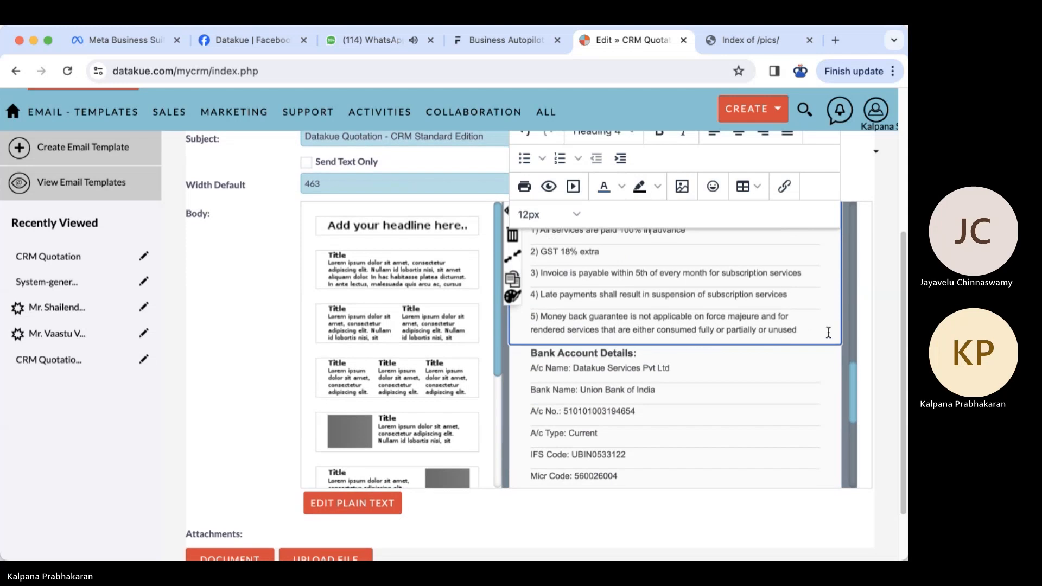
key("Return")
- Make the Bank Account Details heading 18pt dark blue and add an empty line after the Swift Code line
left_click_drag(638, 371, 532, 368)
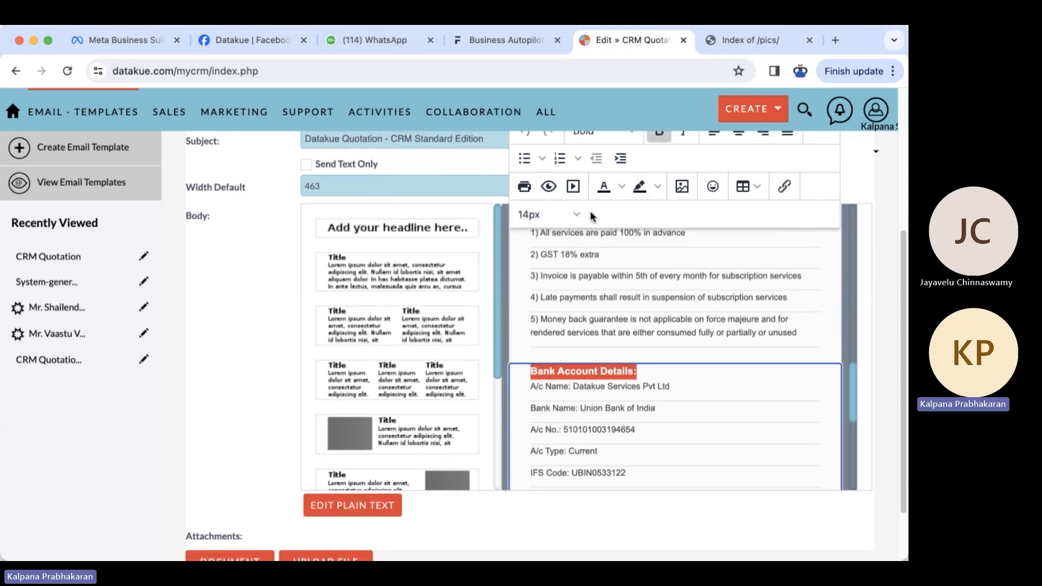
left_click(573, 212)
left_click(535, 332)
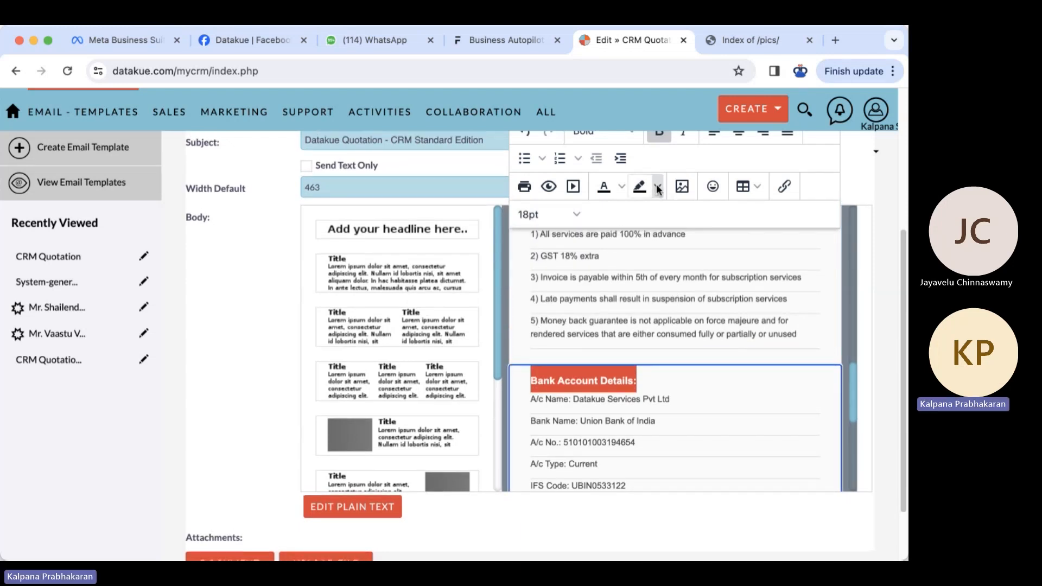
left_click(622, 187)
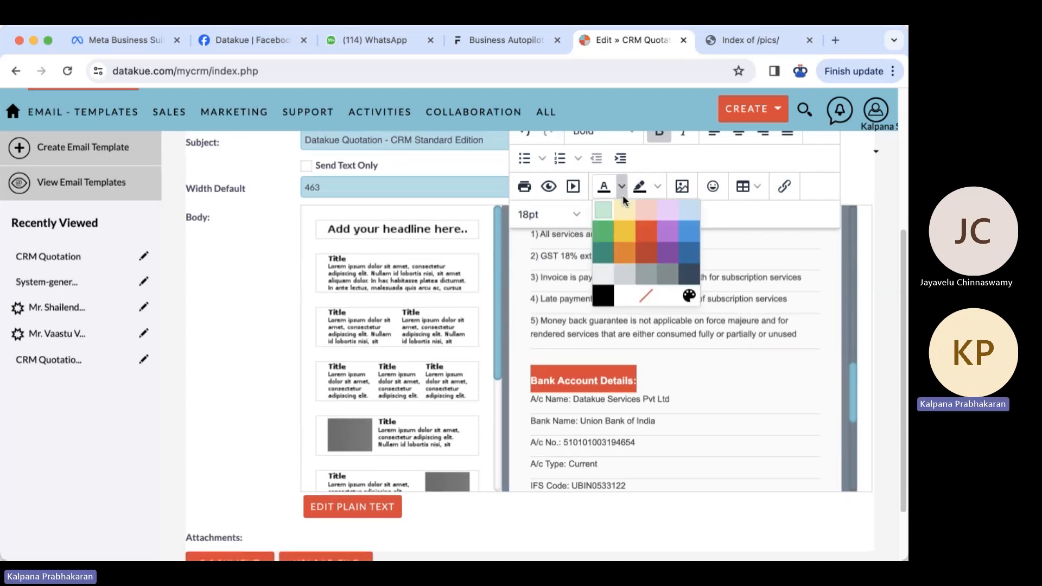
left_click(689, 253)
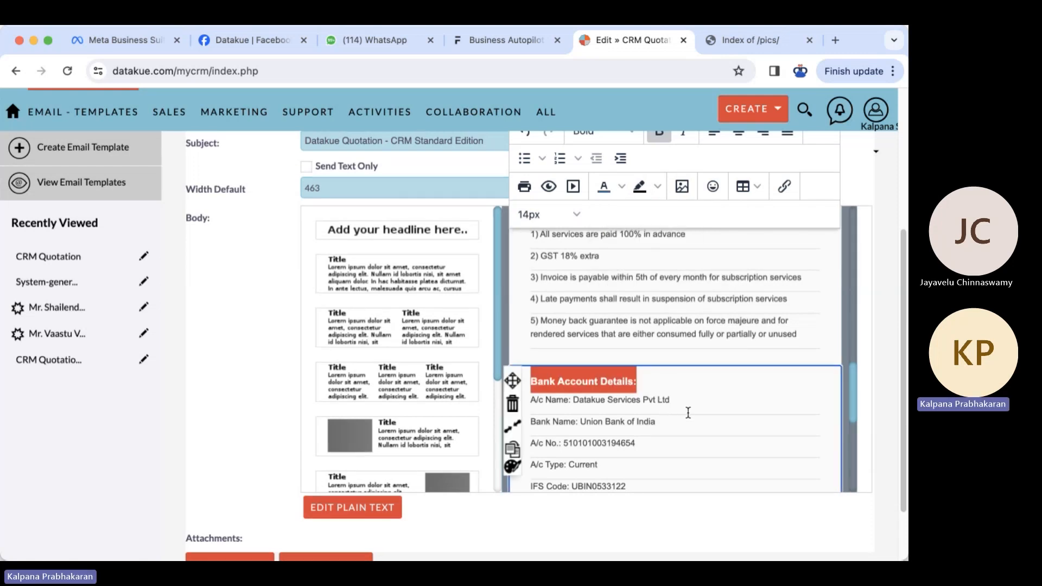
scroll(689, 403, "down", 5)
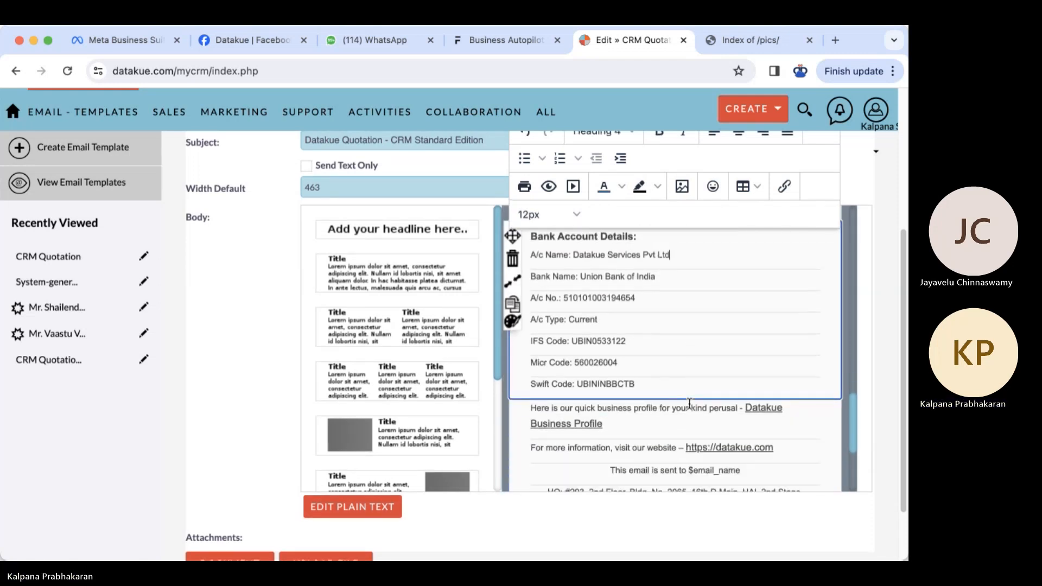
left_click(647, 385)
key("Return")
- Select the email footer text below the business profile paragraph
scroll(645, 391, "down", 3)
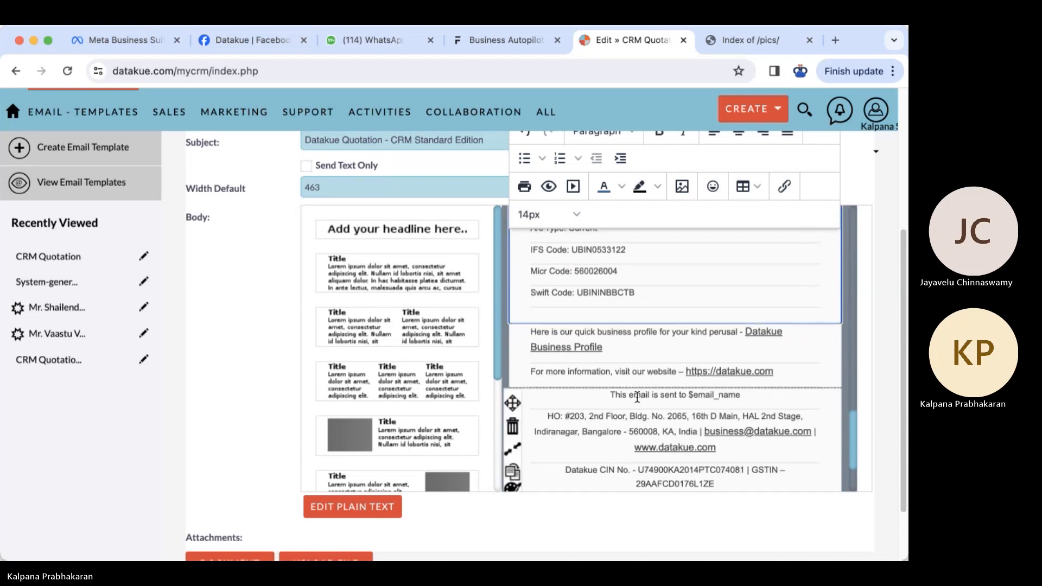
left_click(615, 352)
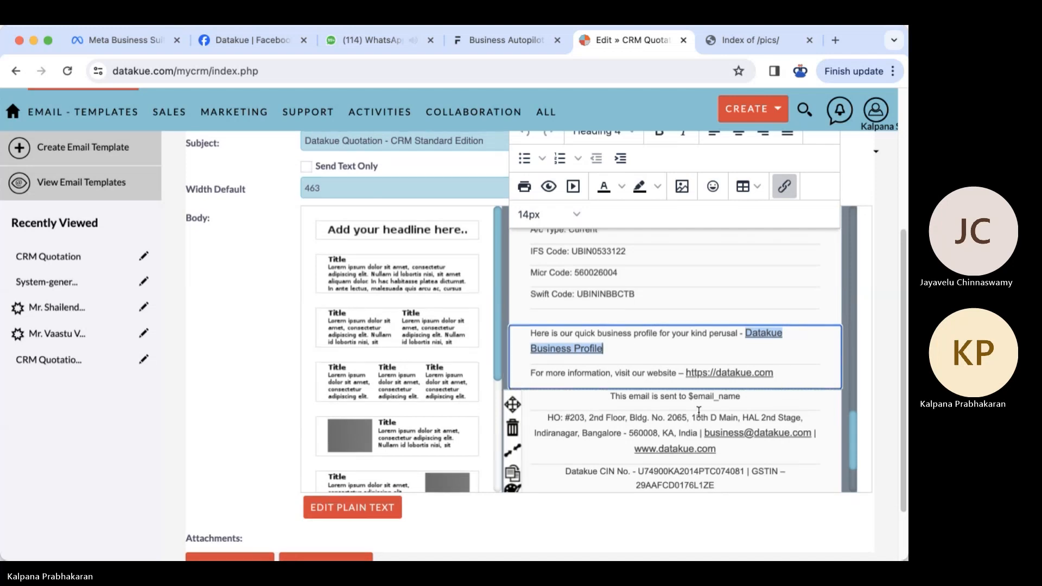
scroll(681, 451, "down", 2)
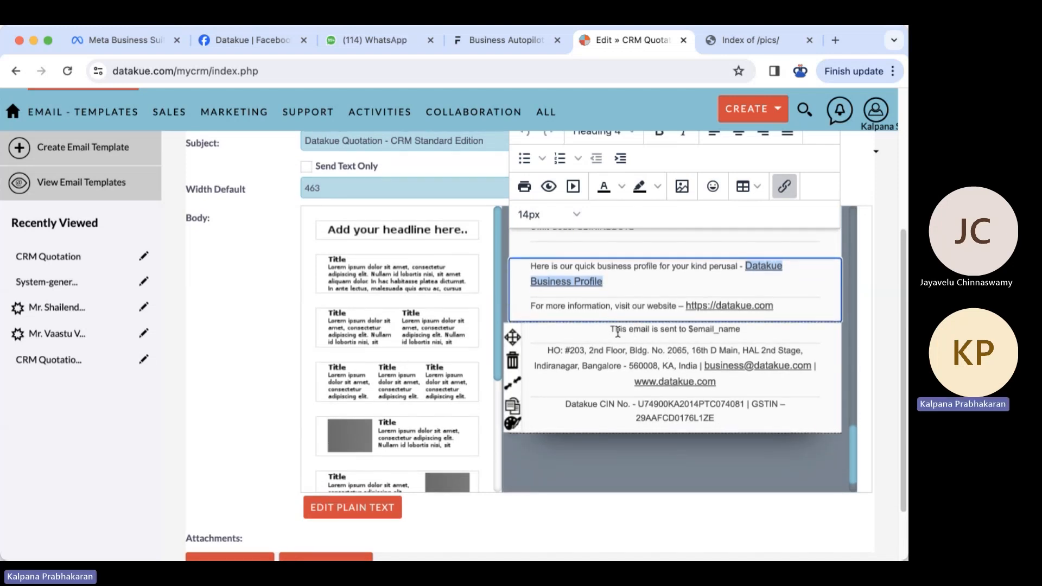
left_click_drag(612, 328, 730, 414)
- Shrink the selected footer text to 8pt
left_click(577, 213)
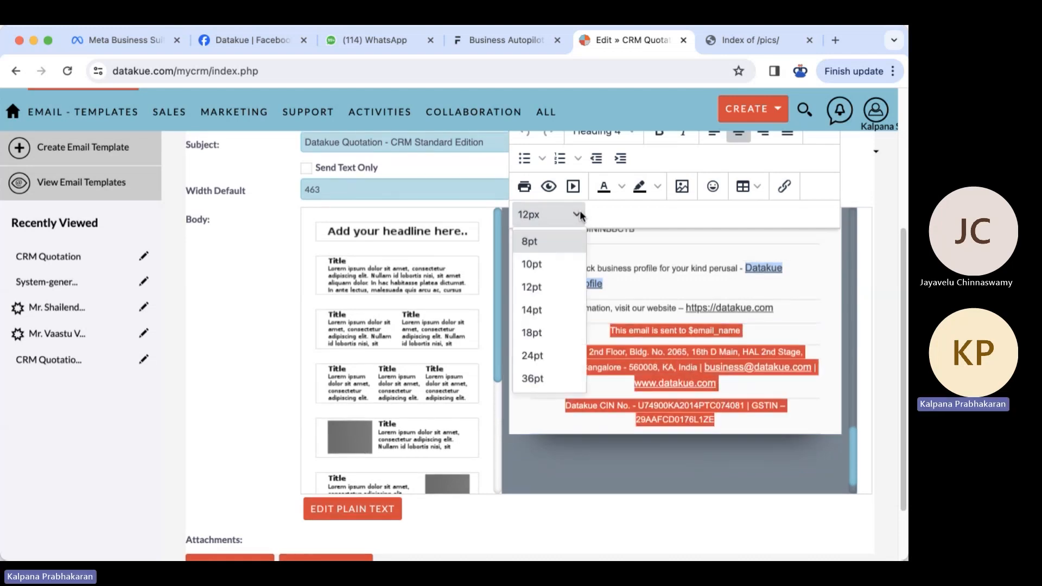
left_click(547, 265)
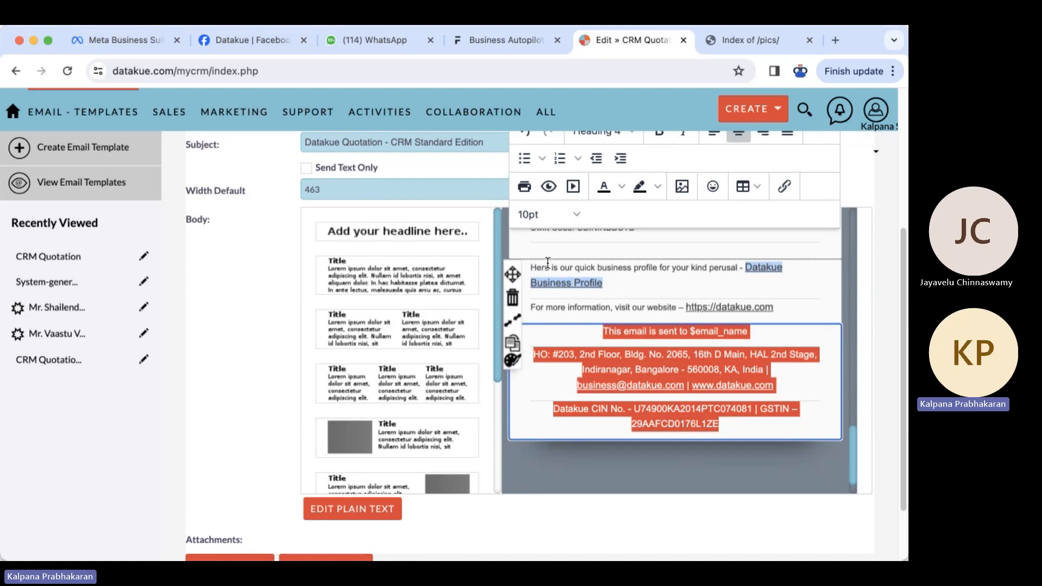
left_click(571, 214)
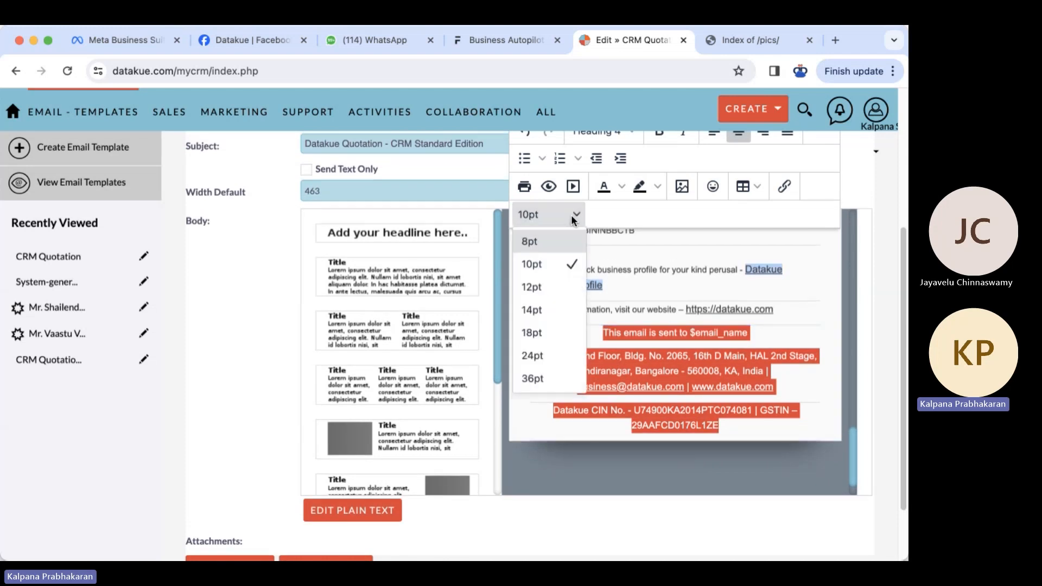
left_click(551, 244)
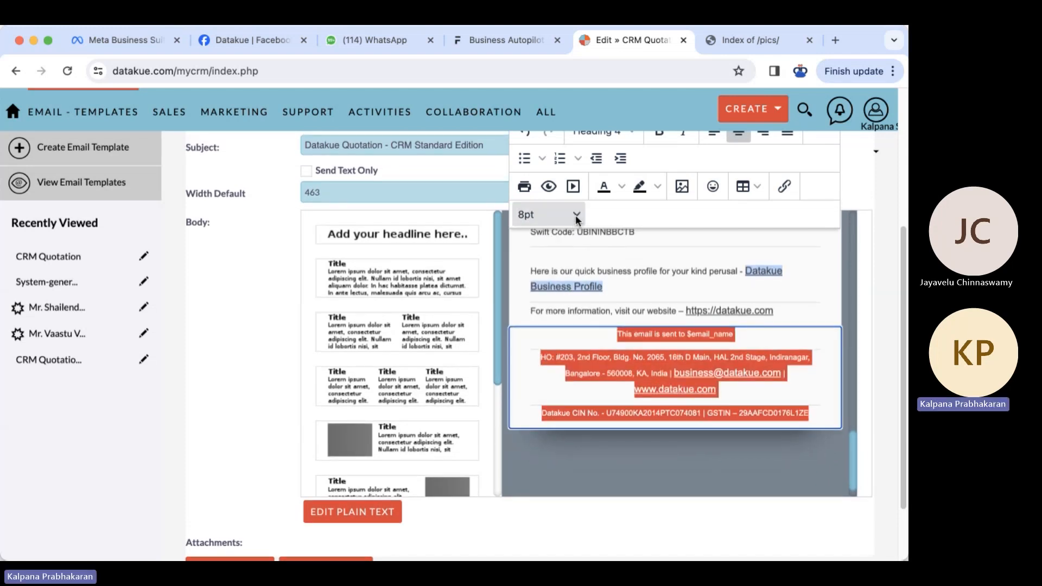
left_click(464, 519)
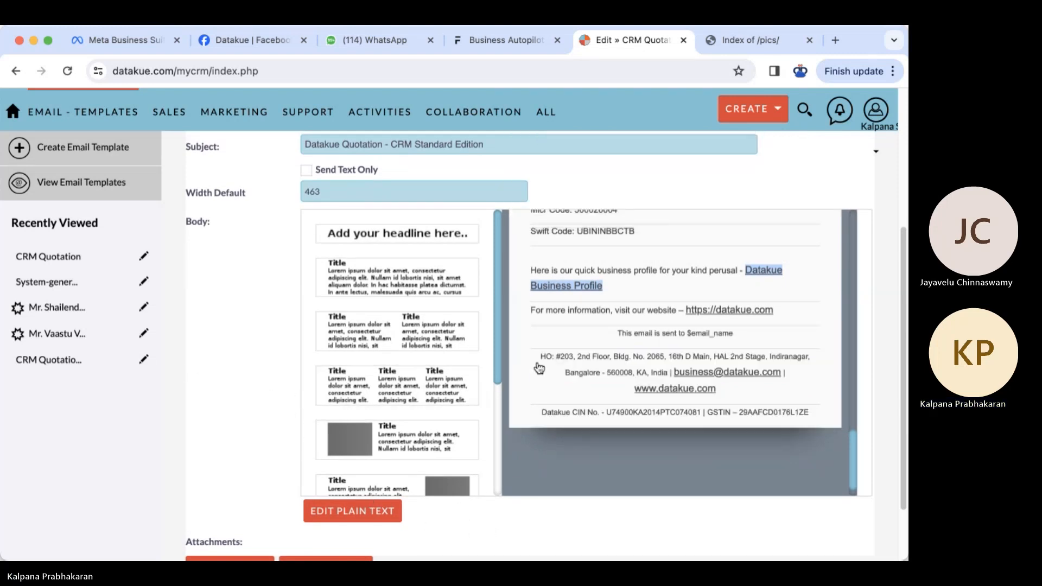
- Colour the footer gray from the recipient email line through the CIN/GSTIN line
left_click_drag(618, 331, 807, 418)
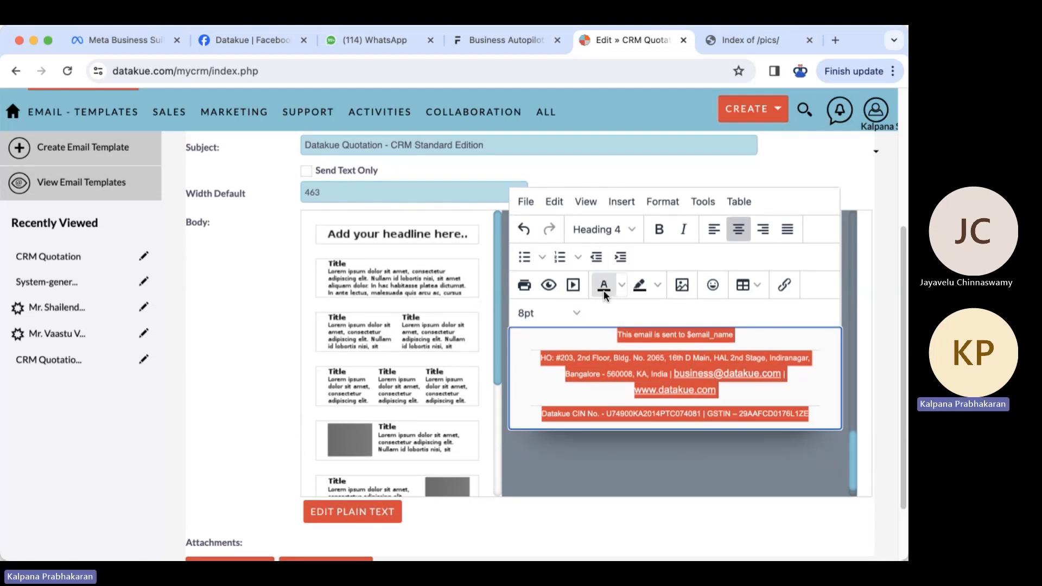
left_click(623, 287)
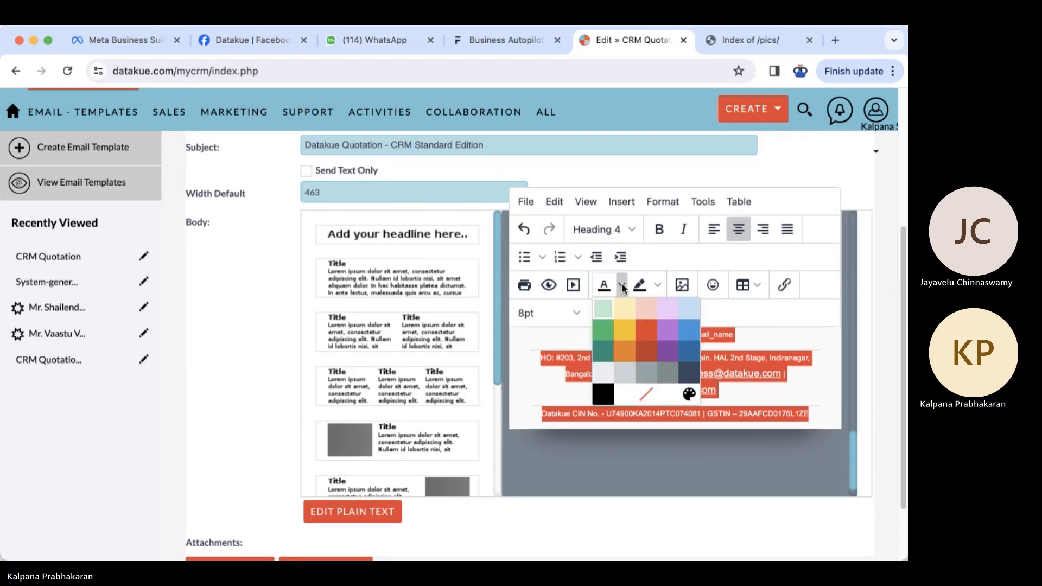
left_click(666, 375)
double_click(715, 391)
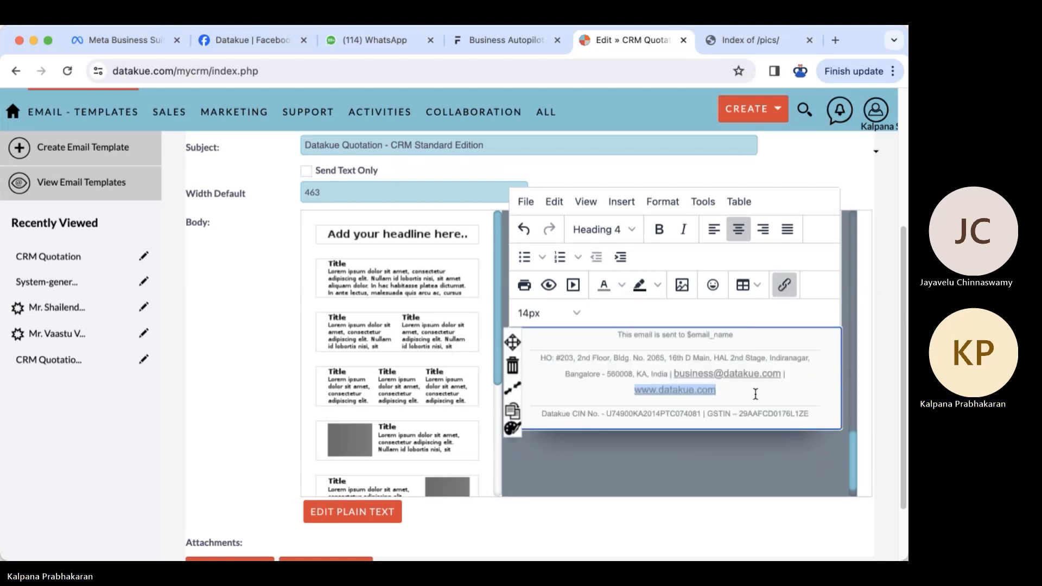
left_click(259, 312)
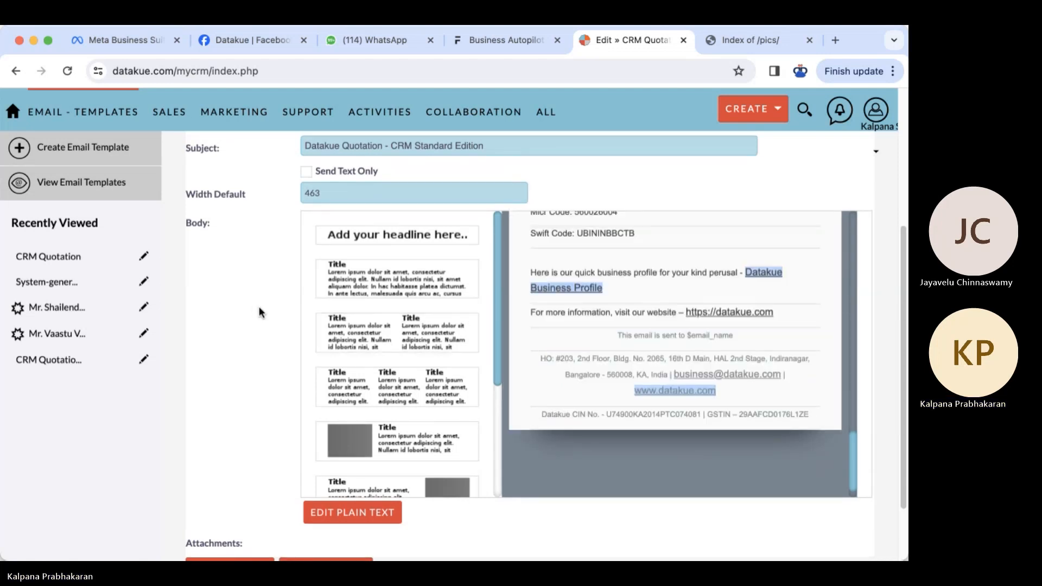
scroll(259, 306, "up", 5)
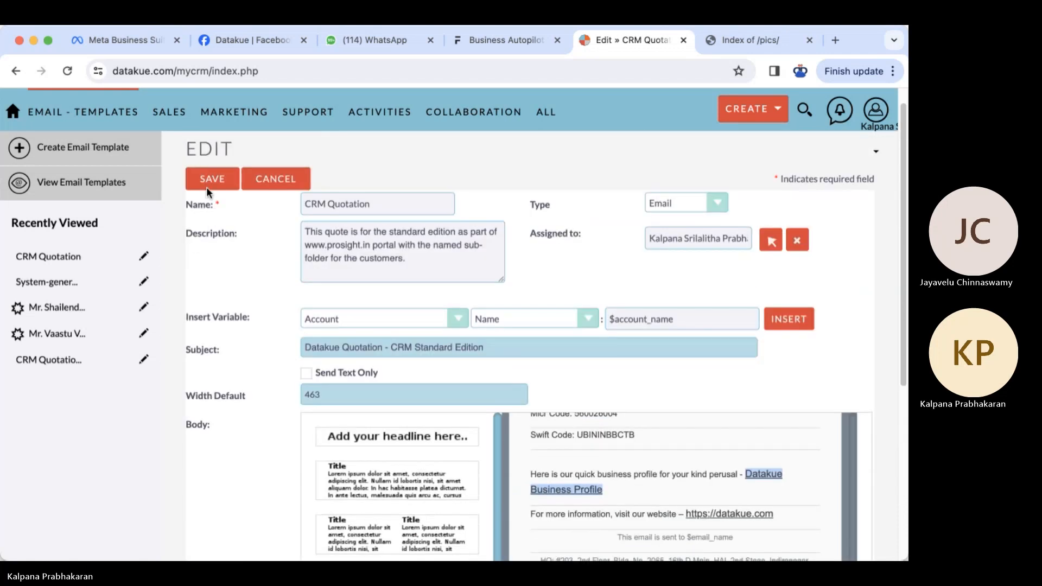
- Save the template and scroll through the saved quotation email body
left_click(209, 187)
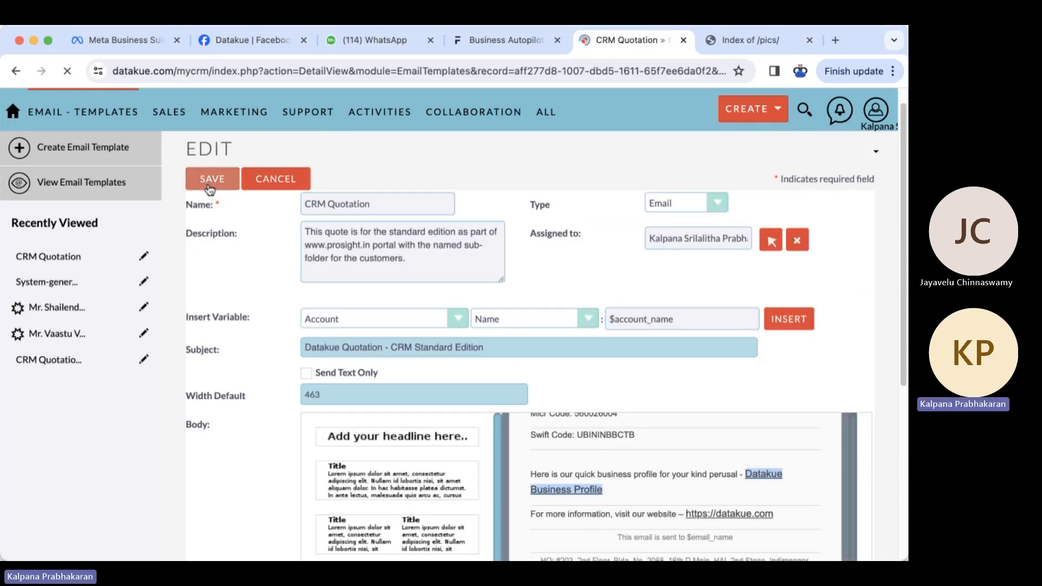
scroll(471, 455, "down", 6)
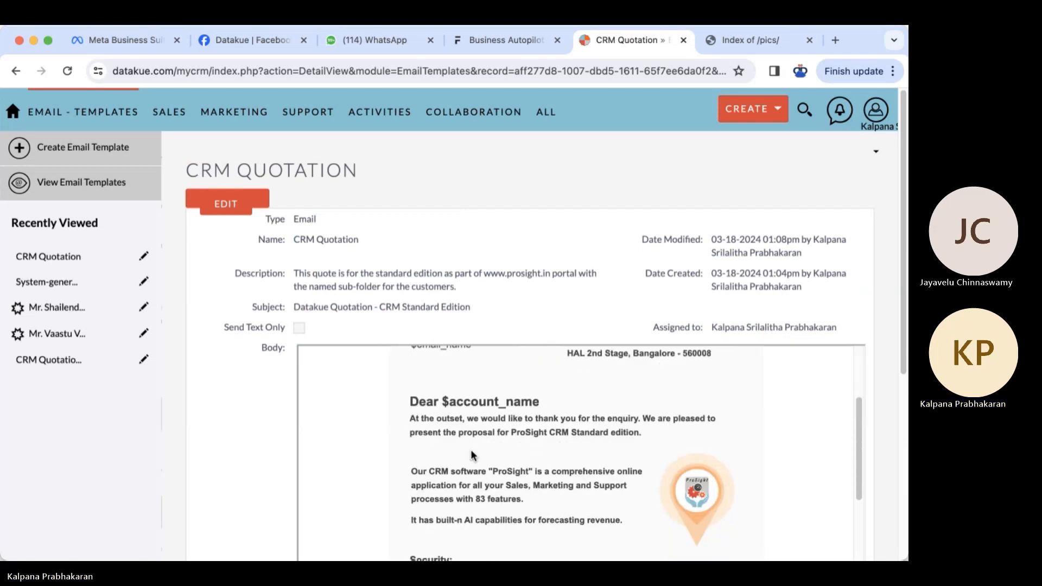
scroll(471, 455, "down", 5)
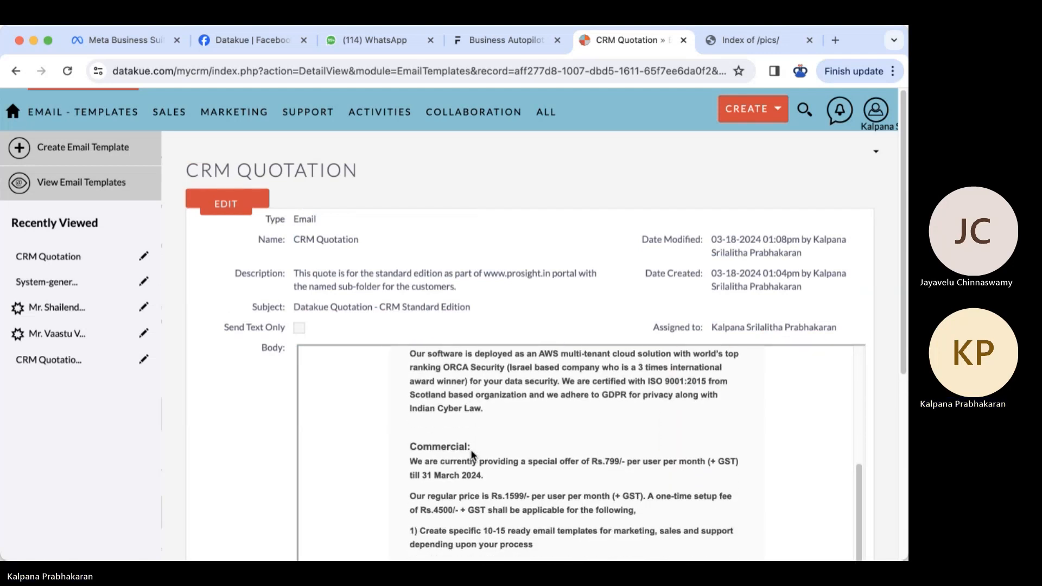
scroll(471, 454, "down", 5)
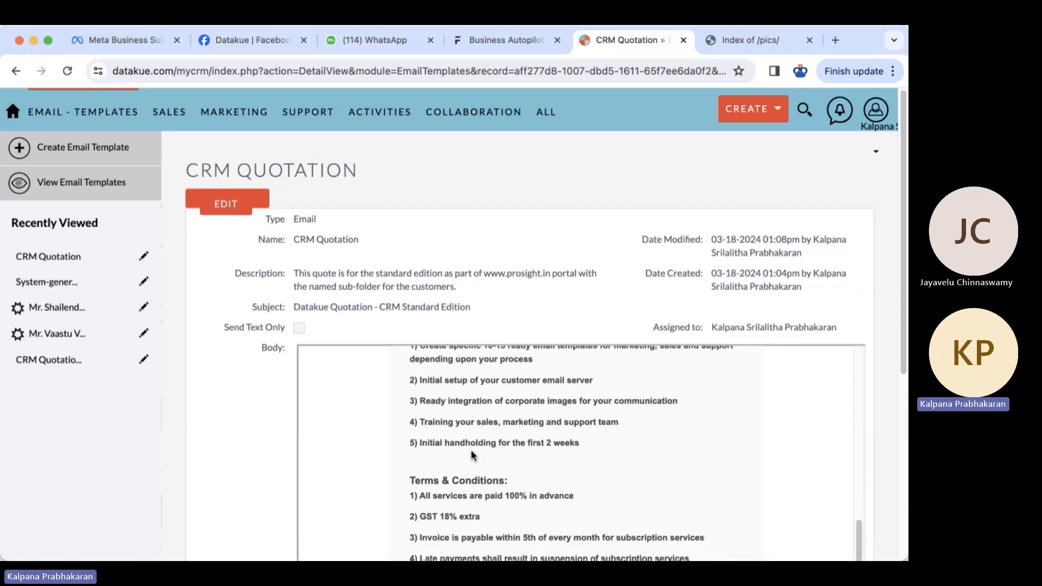
scroll(485, 476, "down", 5)
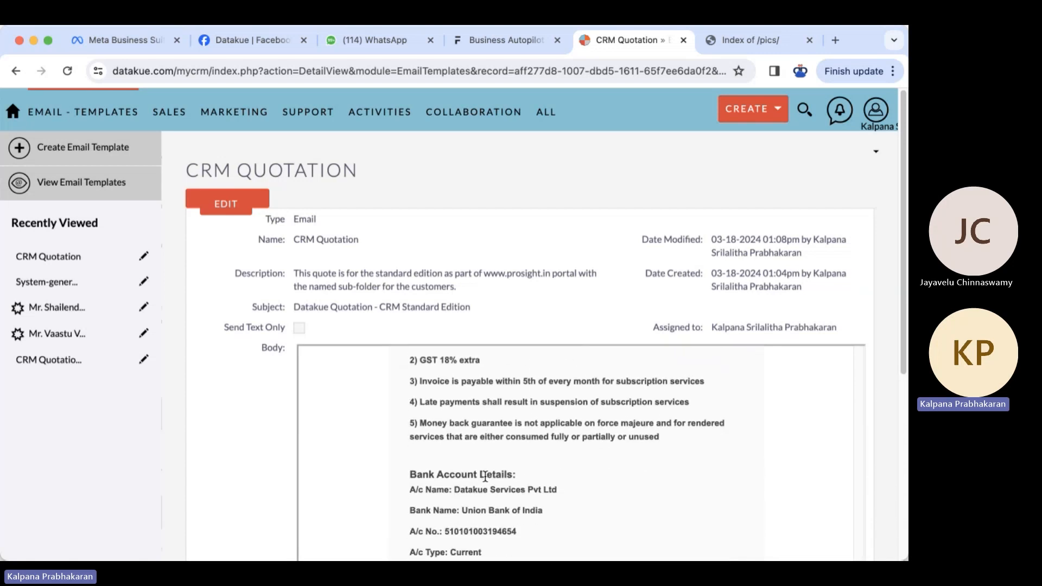
scroll(485, 477, "down", 2)
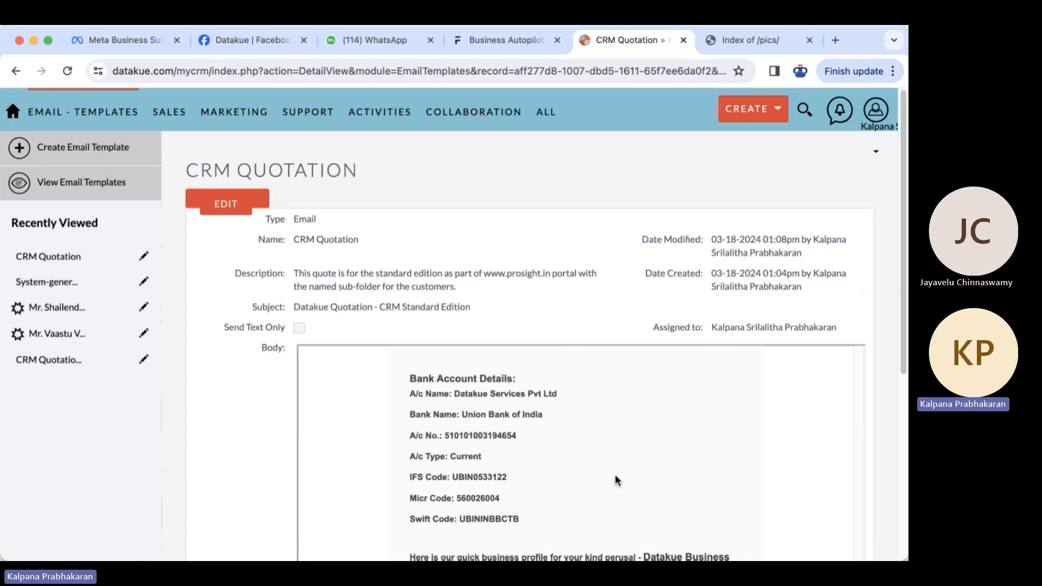
left_click_drag(900, 354, 907, 477)
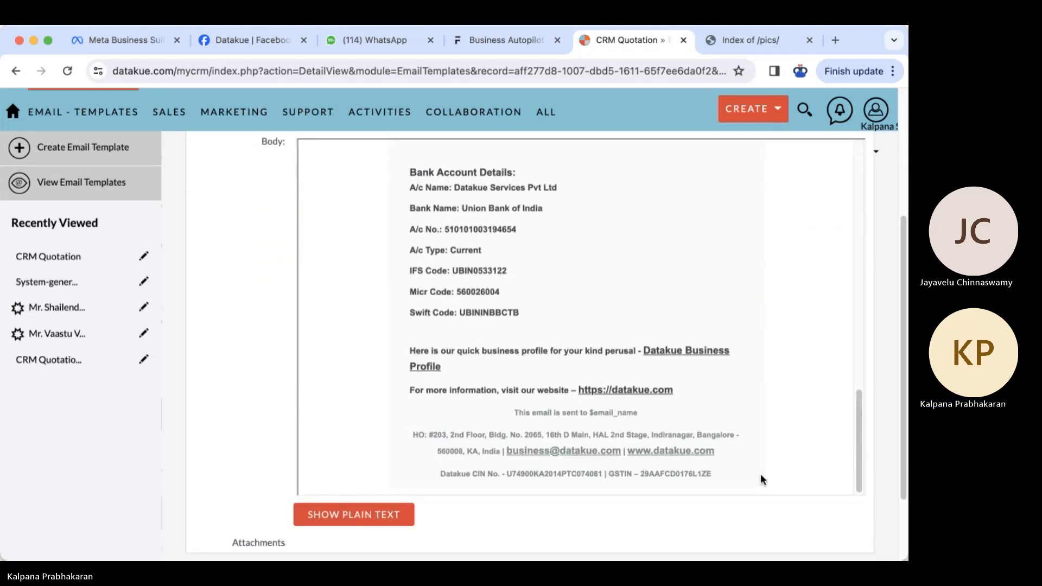
scroll(723, 395, "up", 5)
scroll(723, 397, "up", 5)
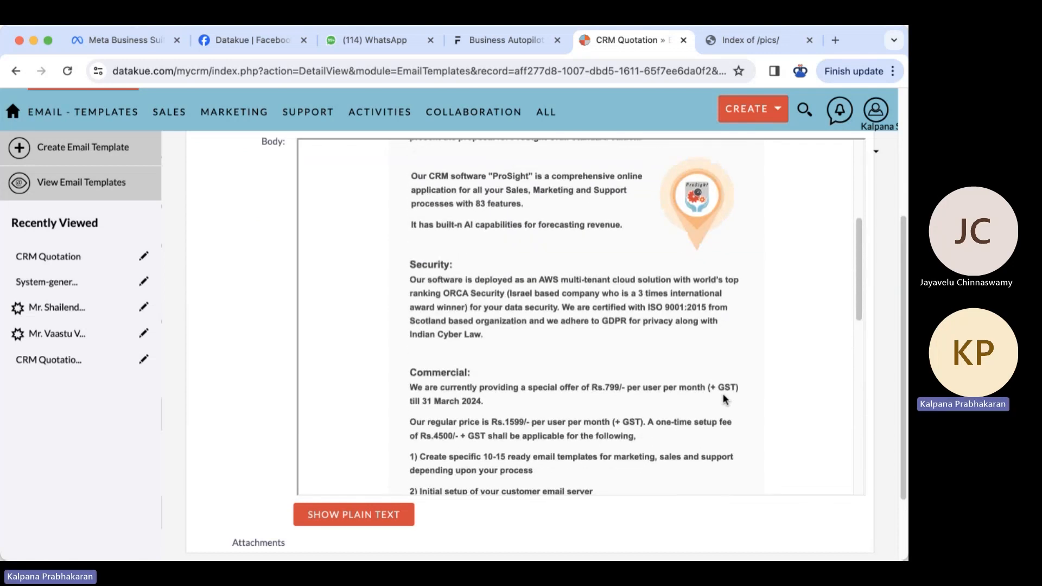
scroll(723, 396, "up", 3)
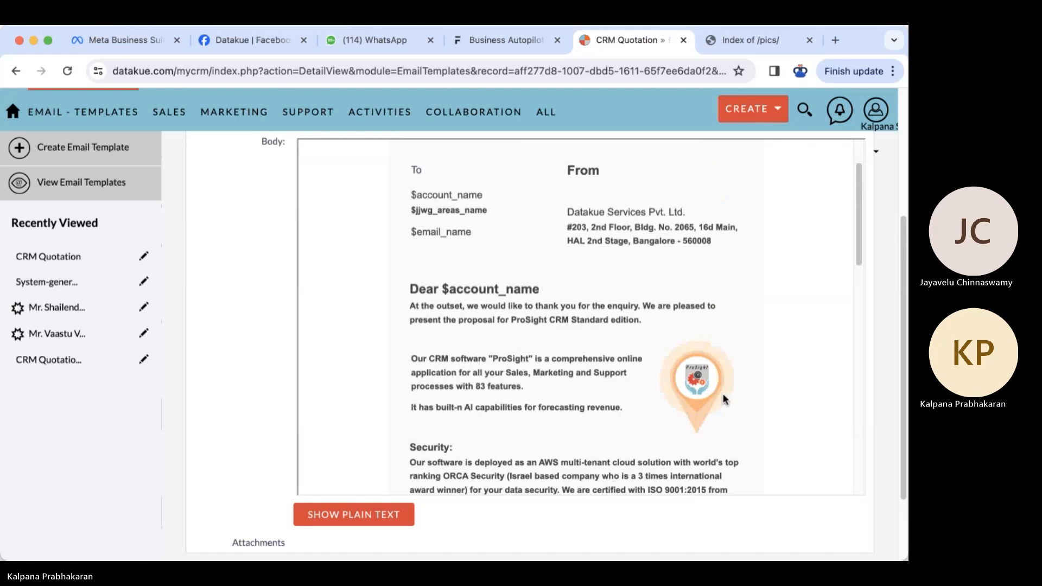
- Highlight Commercial deliverable items 1–5 in the saved body to point them out
scroll(723, 397, "down", 5)
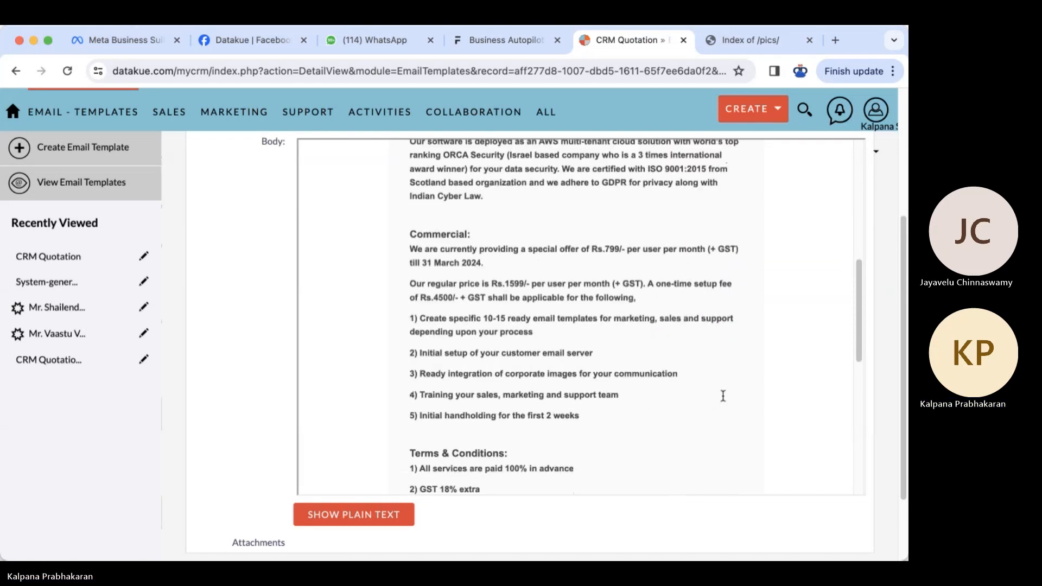
scroll(723, 397, "down", 1)
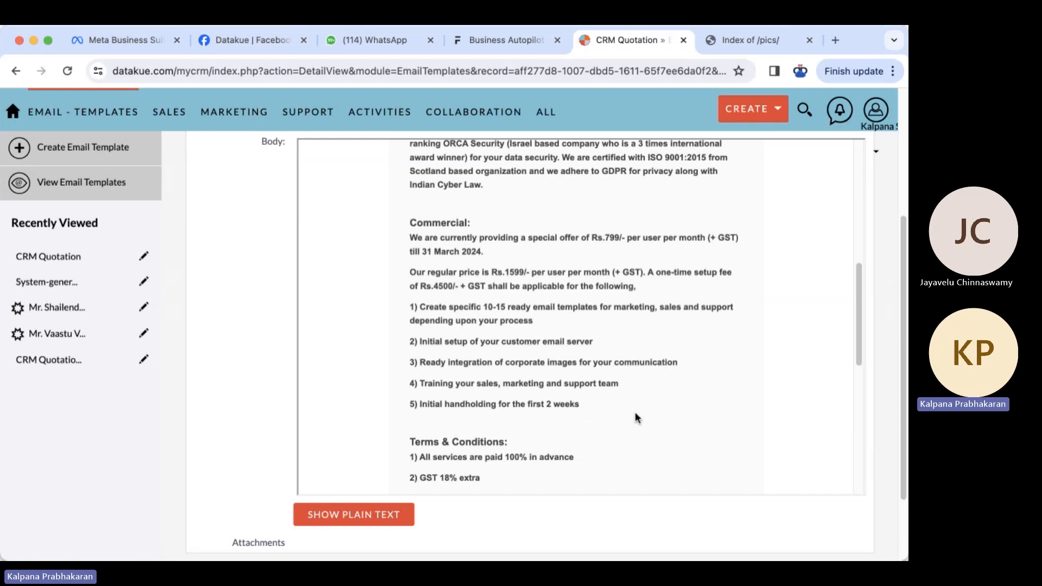
scroll(643, 417, "down", 2)
scroll(646, 417, "down", 3)
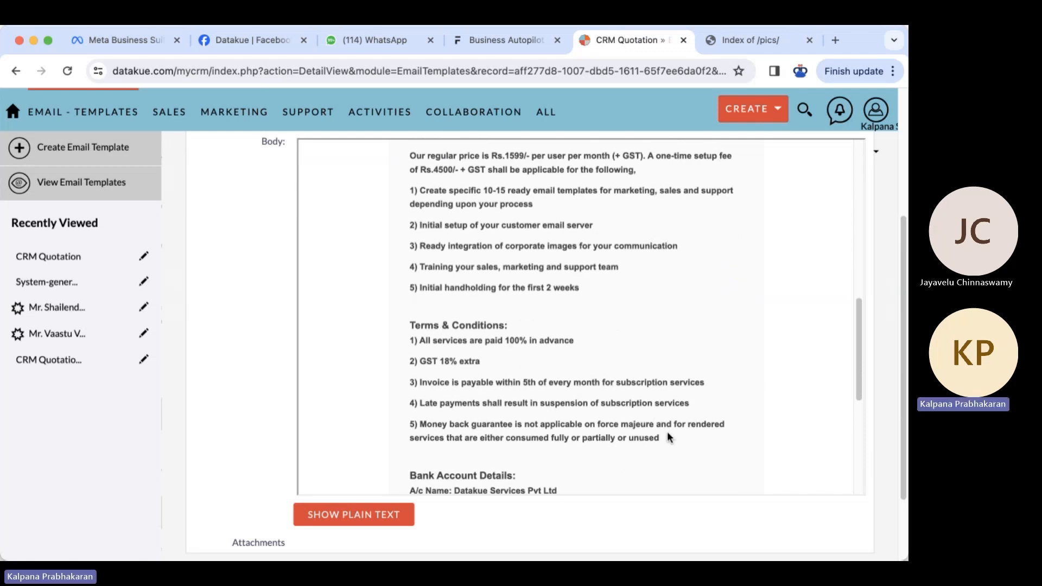
scroll(667, 437, "down", 1)
scroll(666, 437, "up", 4)
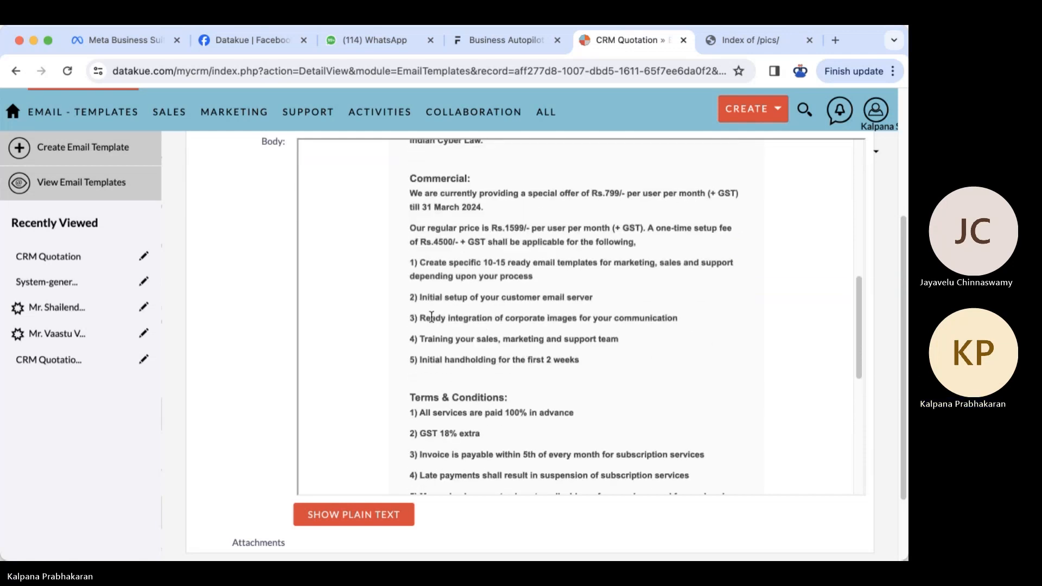
left_click_drag(411, 264, 589, 361)
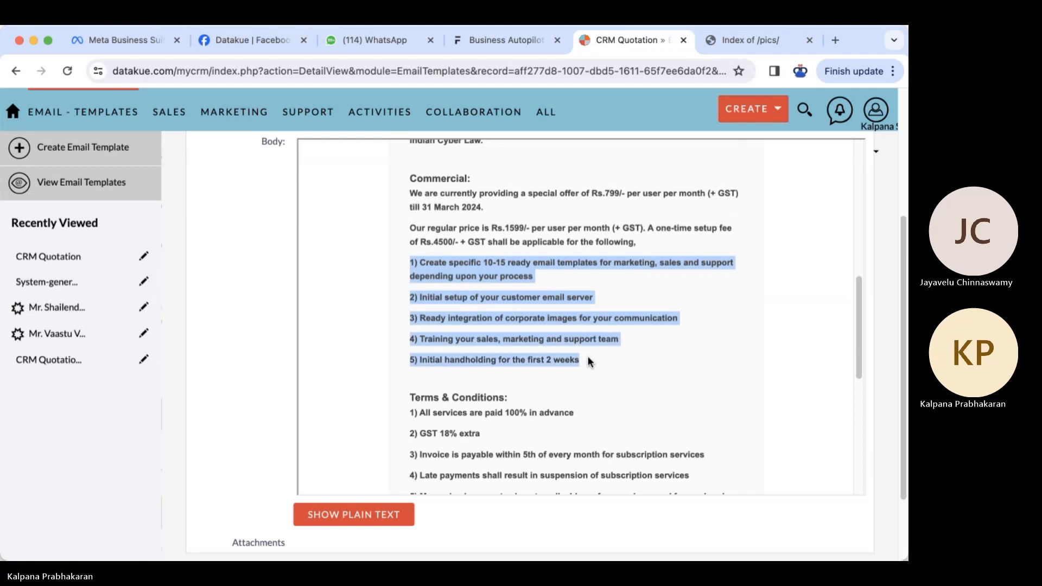
left_click(623, 361)
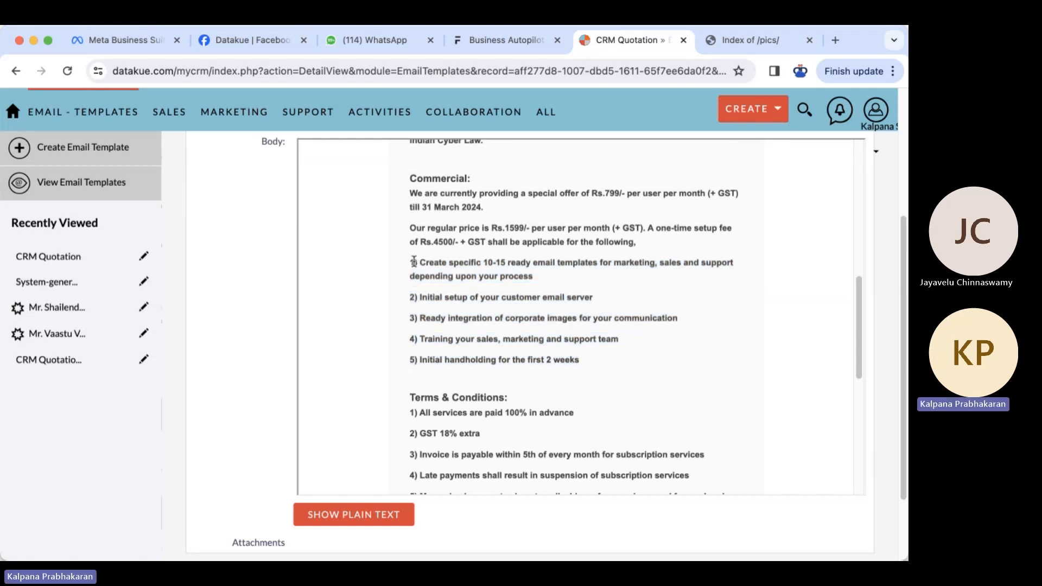
left_click_drag(413, 263, 584, 363)
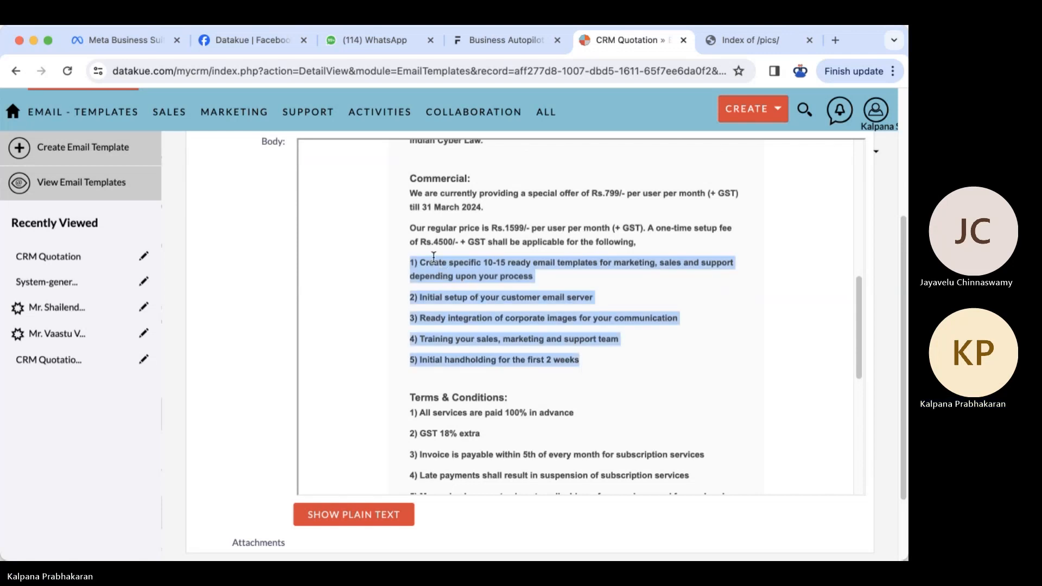
left_click(478, 179)
scroll(327, 289, "up", 5)
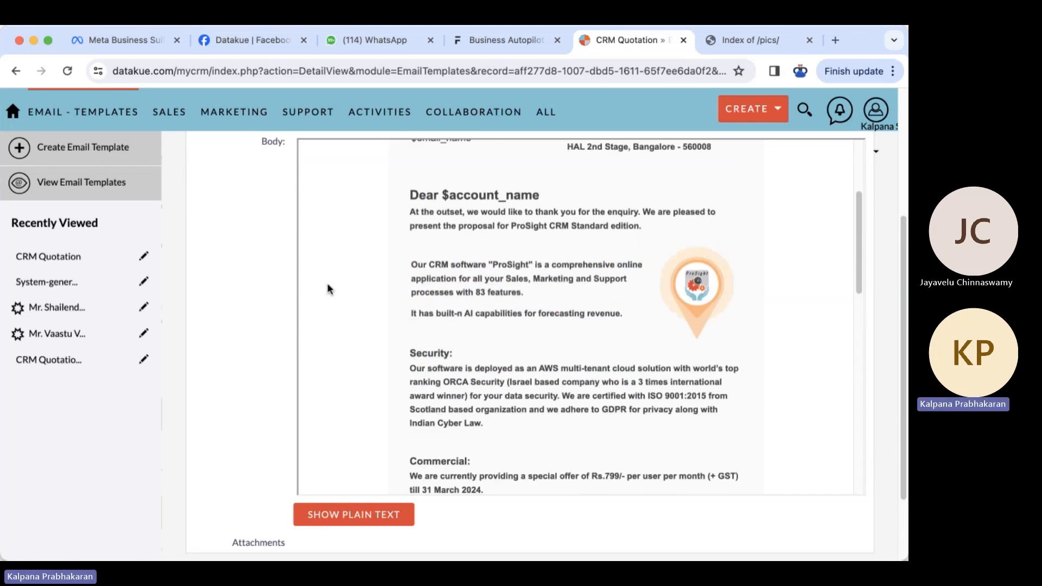
scroll(327, 285, "up", 4)
scroll(359, 300, "up", 4)
- Reopen the template, insert a single-column Title block and drag it above Terms & Conditions
left_click(226, 203)
scroll(647, 393, "down", 4)
scroll(736, 375, "down", 10)
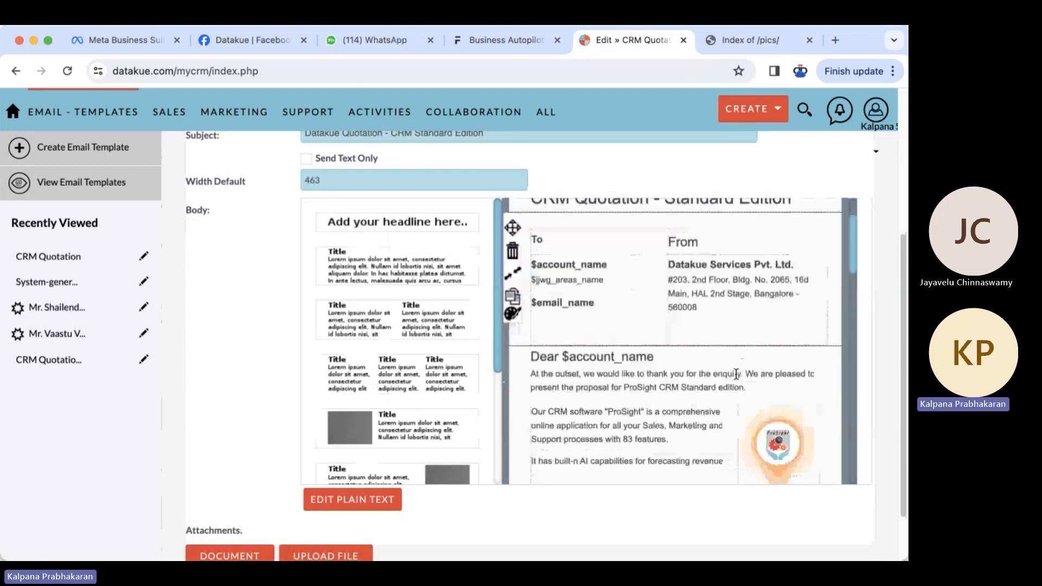
scroll(736, 375, "down", 2)
scroll(736, 374, "up", 3)
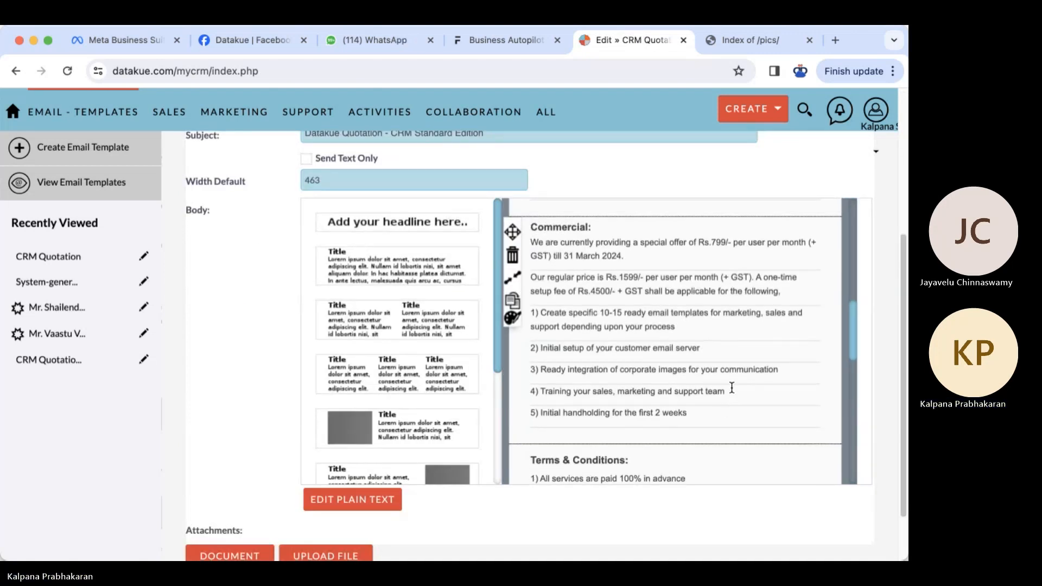
left_click(825, 367)
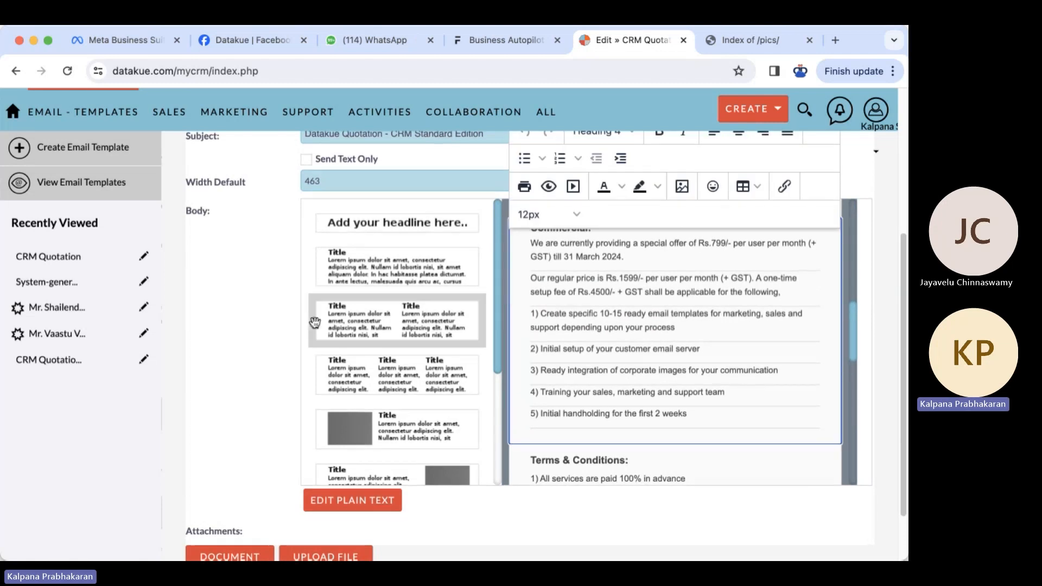
left_click(378, 286)
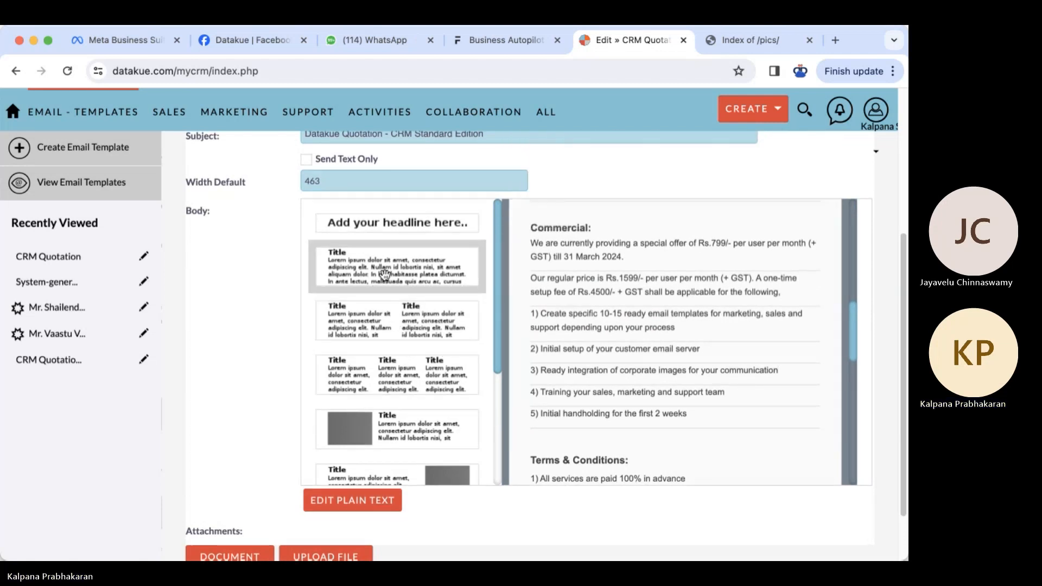
left_click_drag(515, 279, 542, 239)
- Retitle the new block's heading to 'Deliverable'
scroll(620, 232, "up", 6)
scroll(580, 278, "down", 3)
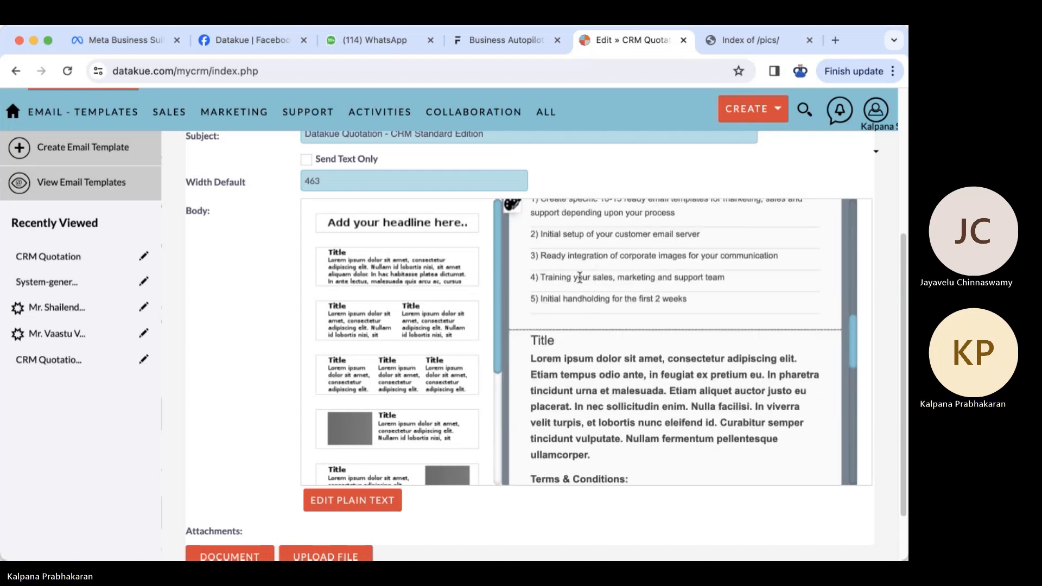
left_click(546, 337)
type("Del")
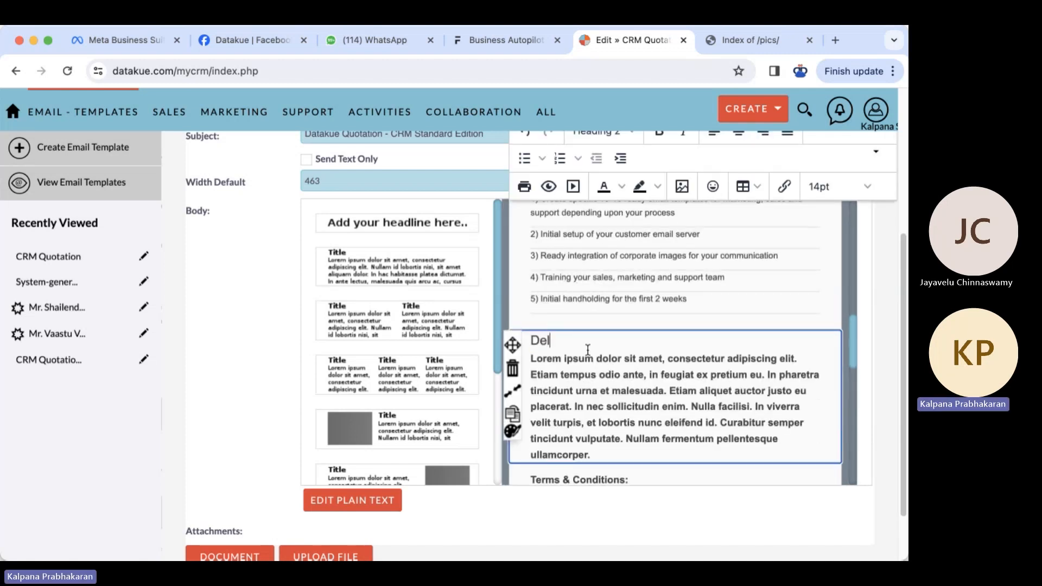
type("iverable")
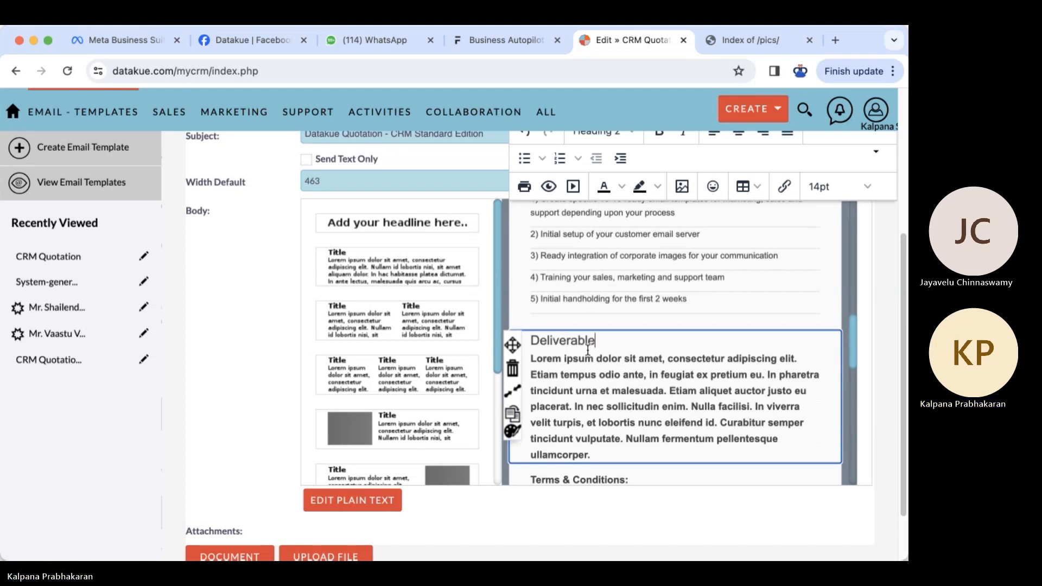
- Copy the five numbered setup items and paste them over the block's Lorem placeholder paragraph
scroll(588, 350, "up", 3)
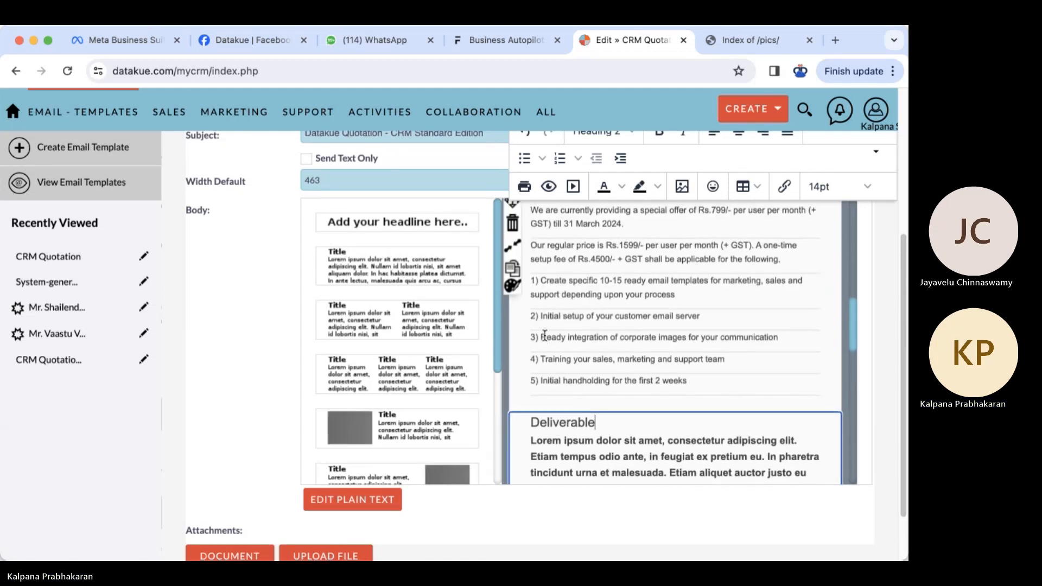
left_click_drag(531, 288, 683, 390)
key("ctrl+c")
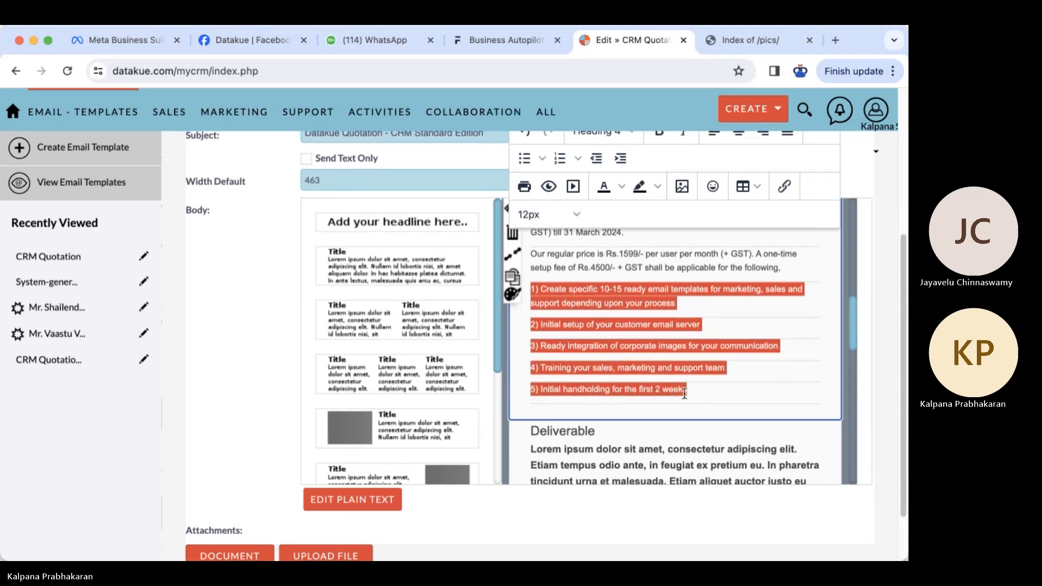
scroll(684, 393, "down", 2)
left_click_drag(532, 351, 591, 446)
key("ctrl+v")
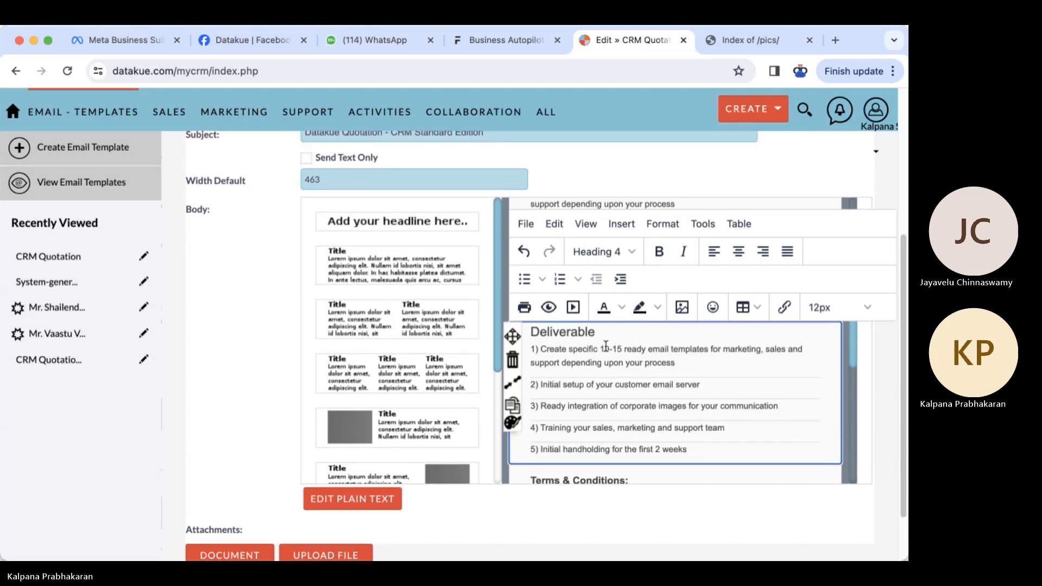
- Set the Commercial: heading font size to 18pt
double_click(601, 331)
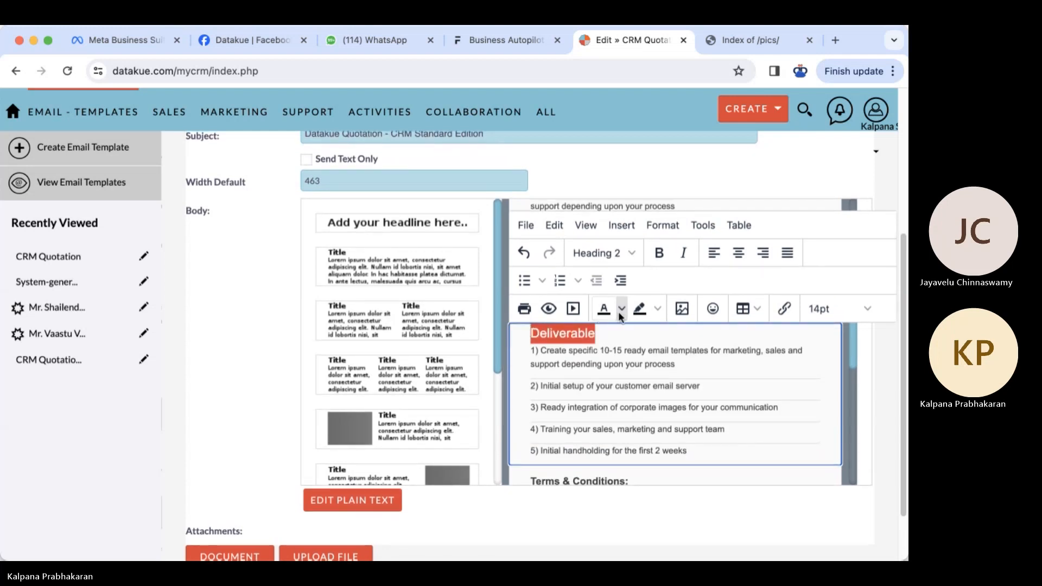
scroll(579, 293, "down", 1)
mouse_move(629, 366)
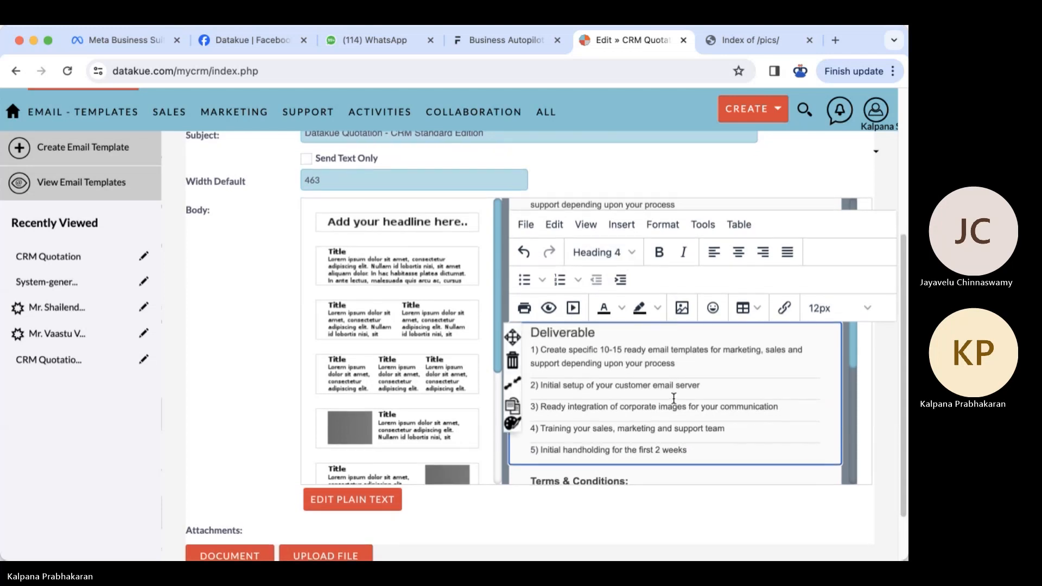
scroll(673, 399, "up", 10)
left_click(565, 405)
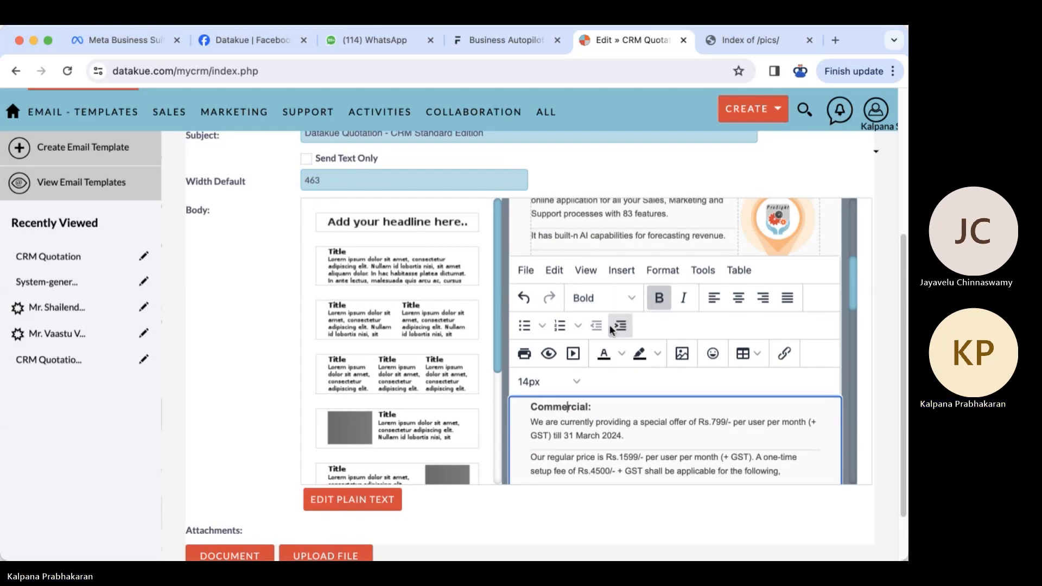
left_click_drag(598, 401, 527, 405)
key("super+c")
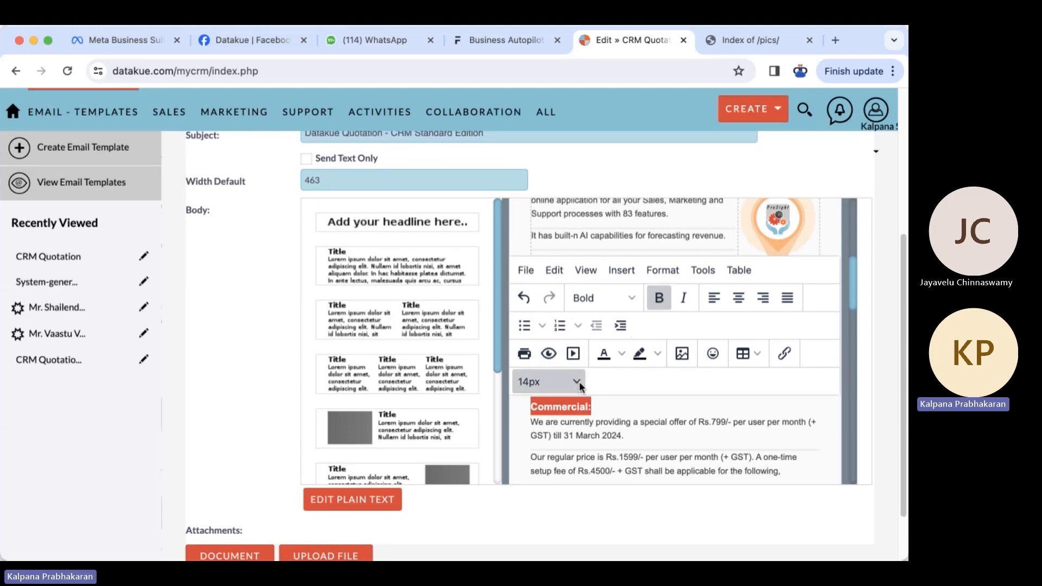
left_click(576, 382)
left_click(546, 308)
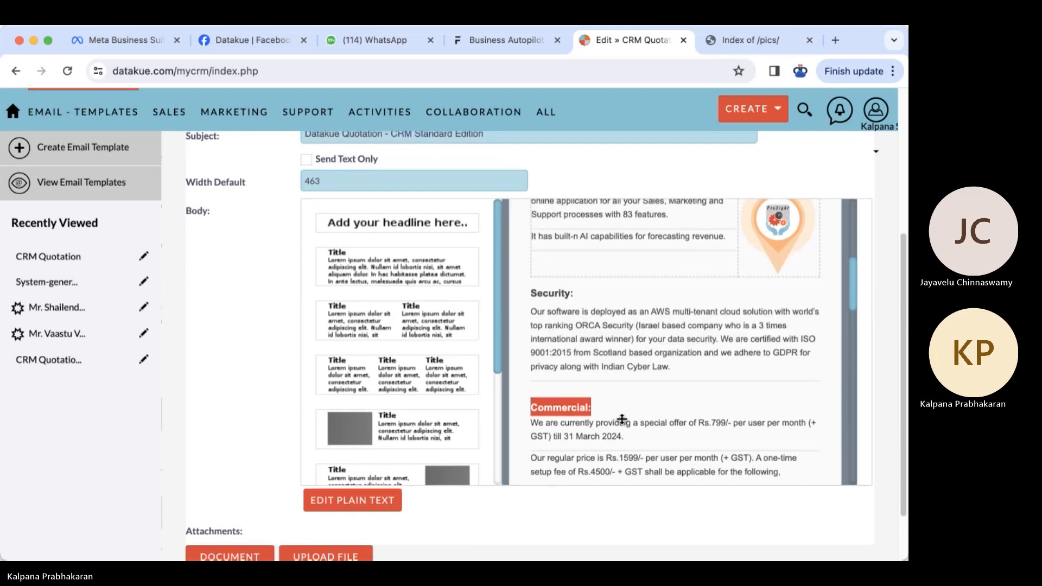
- Paste the bold 18pt Commercial: heading over the Deliverable heading and retype it as 'Deliverable:'
scroll(622, 419, "down", 3)
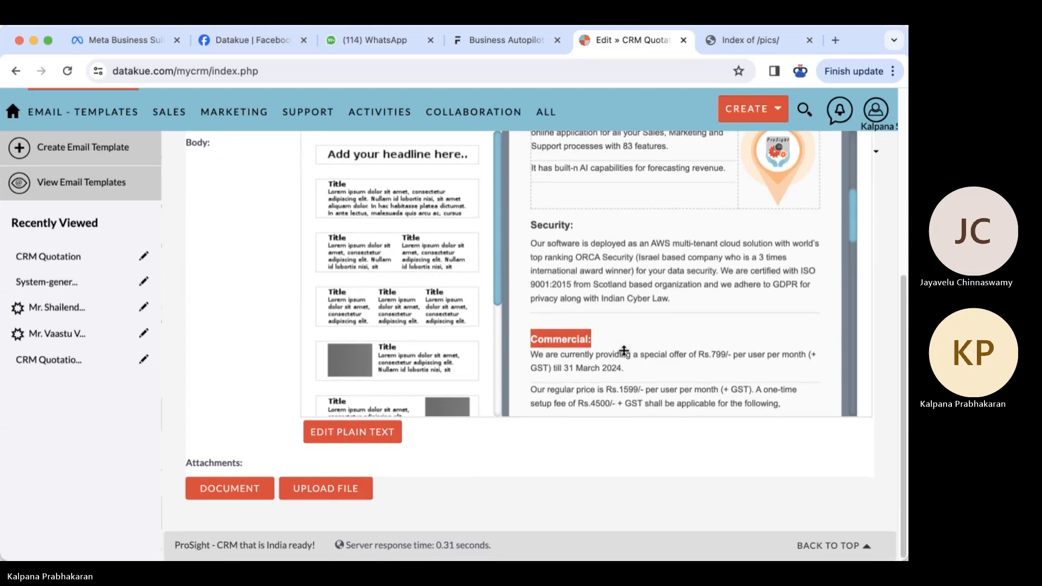
scroll(717, 329, "down", 5)
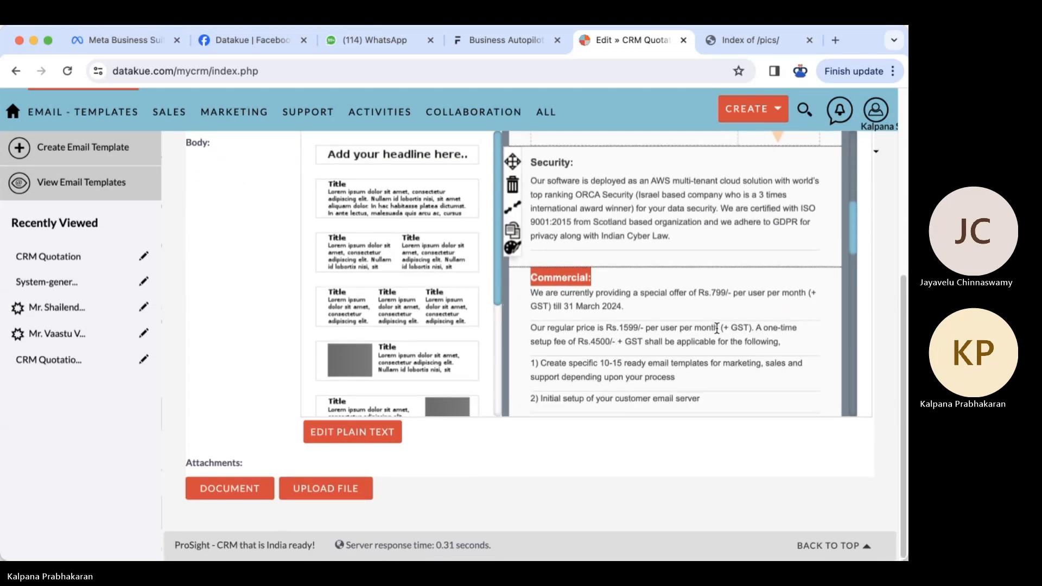
left_click_drag(596, 304, 534, 303)
key("super+v")
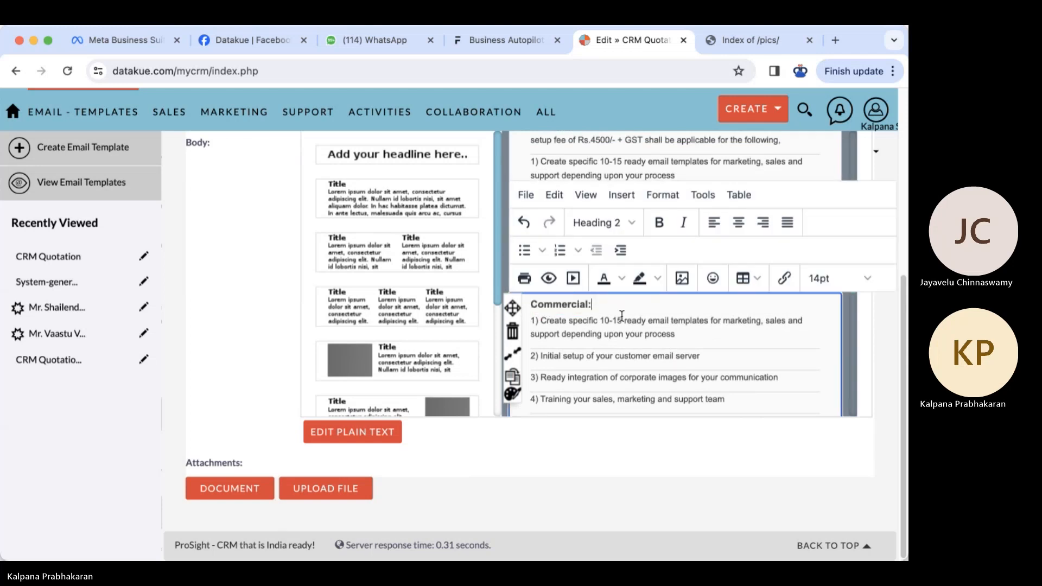
key("Home")
key("Right")
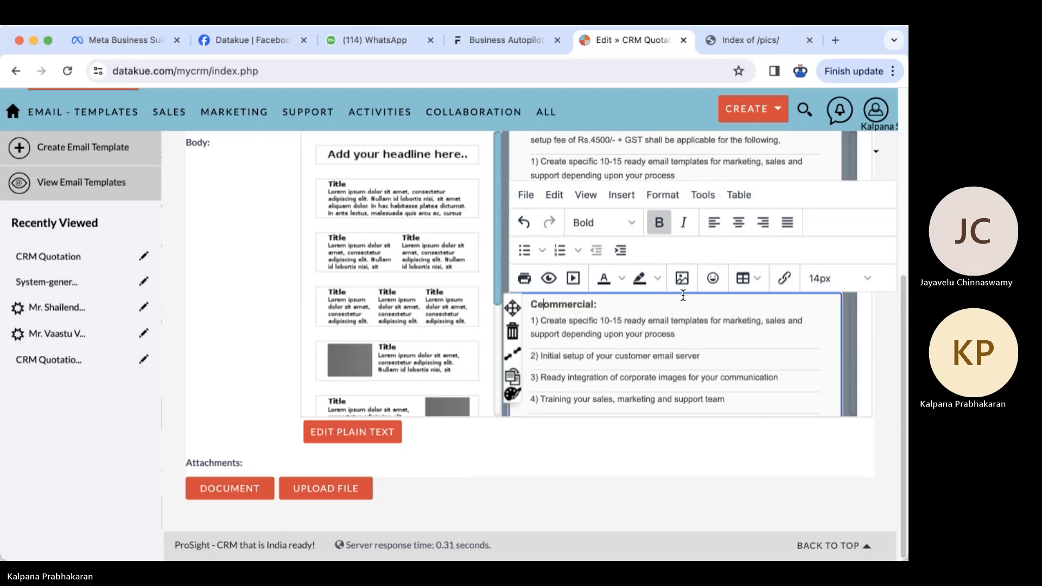
type("Deli")
type("verable")
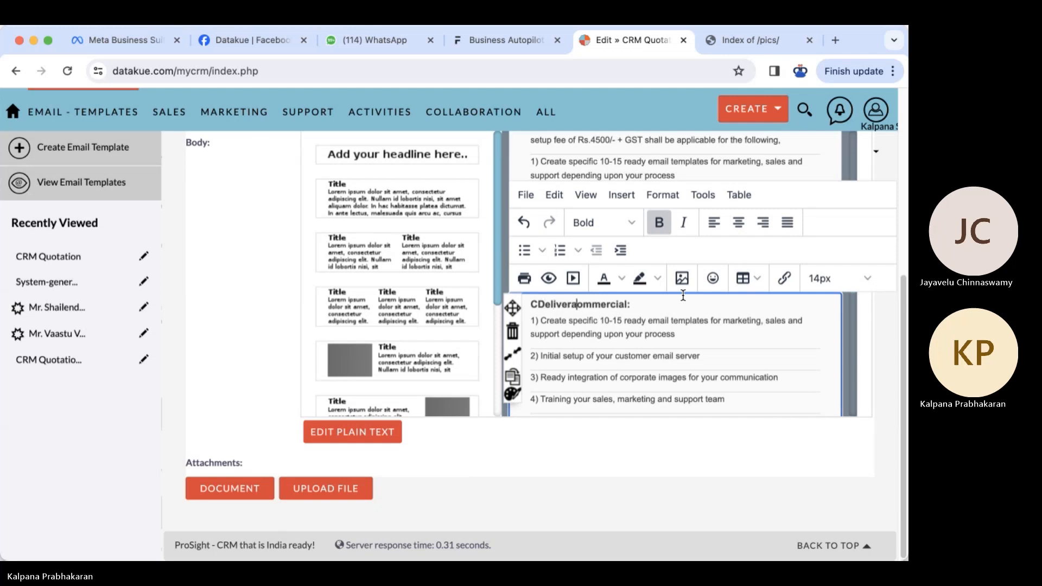
key("shift+Right")
key("shift+Right")
key("shift+Right")
key("shift+Right")
key("shift+Right")
key("shift+Right")
key("shift+Right")
key("shift+Right")
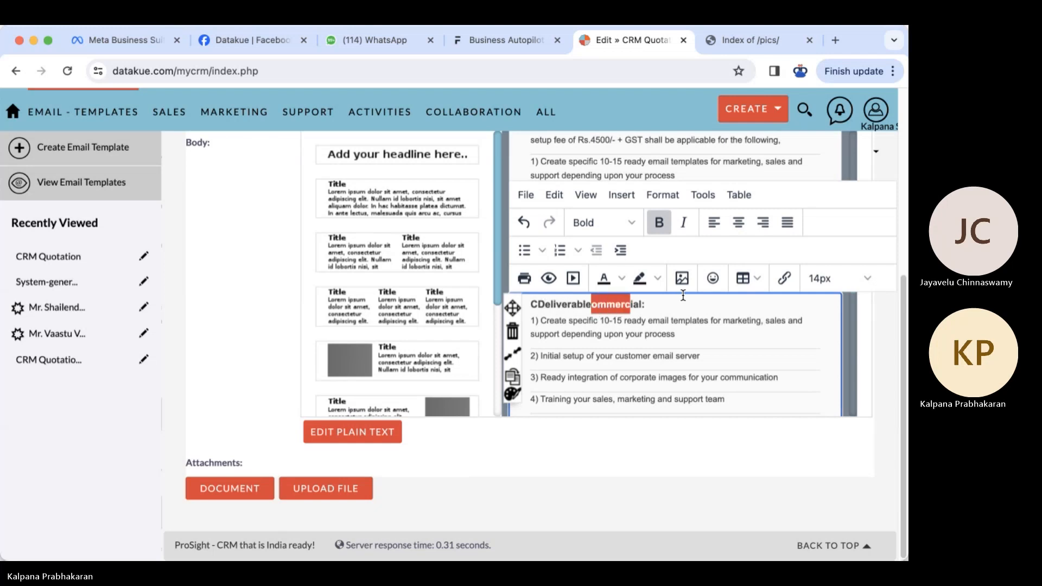
key("BackSpace")
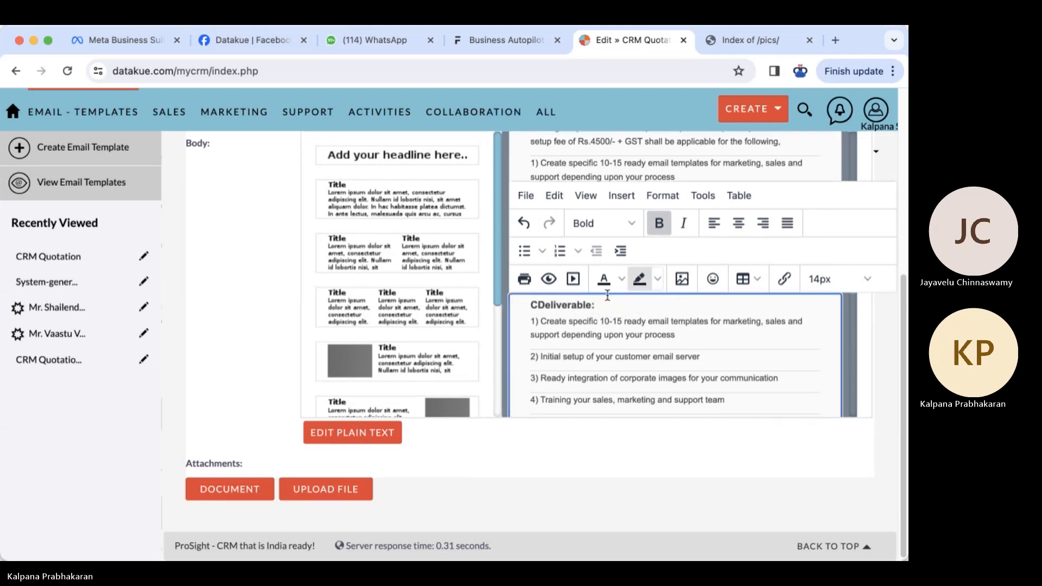
key("BackSpace")
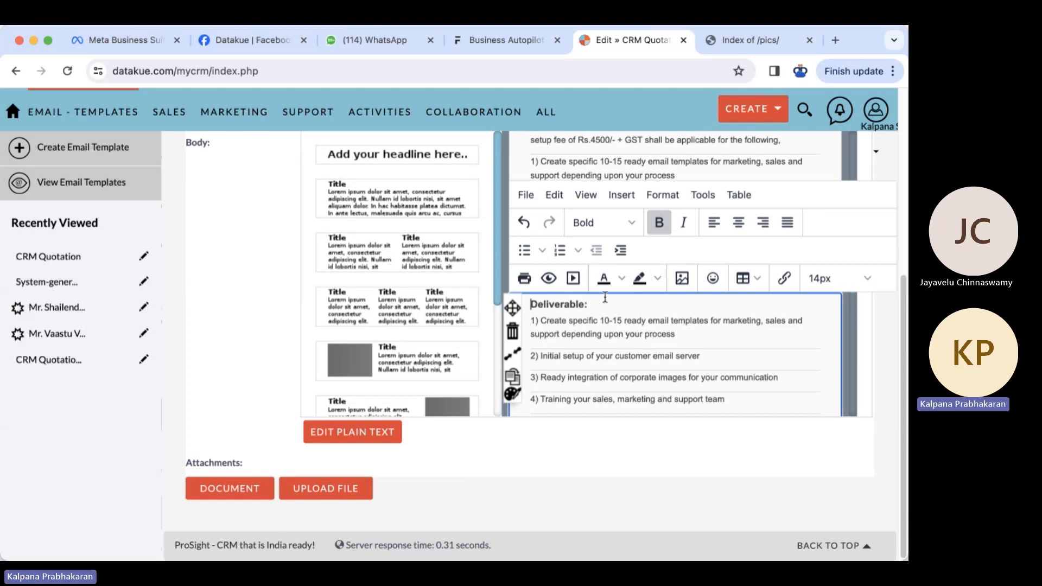
scroll(864, 373, "up", 1)
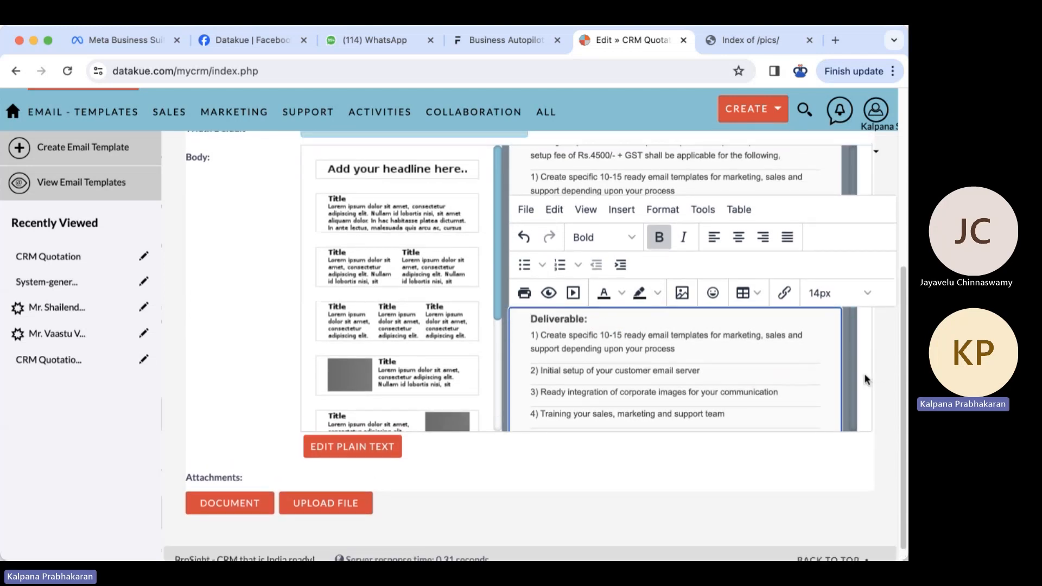
left_click(887, 337)
scroll(880, 355, "up", 3)
- Delete the duplicated numbered setup items under Commercial so the section ends at the pricing paragraph
left_click_drag(687, 332, 537, 262)
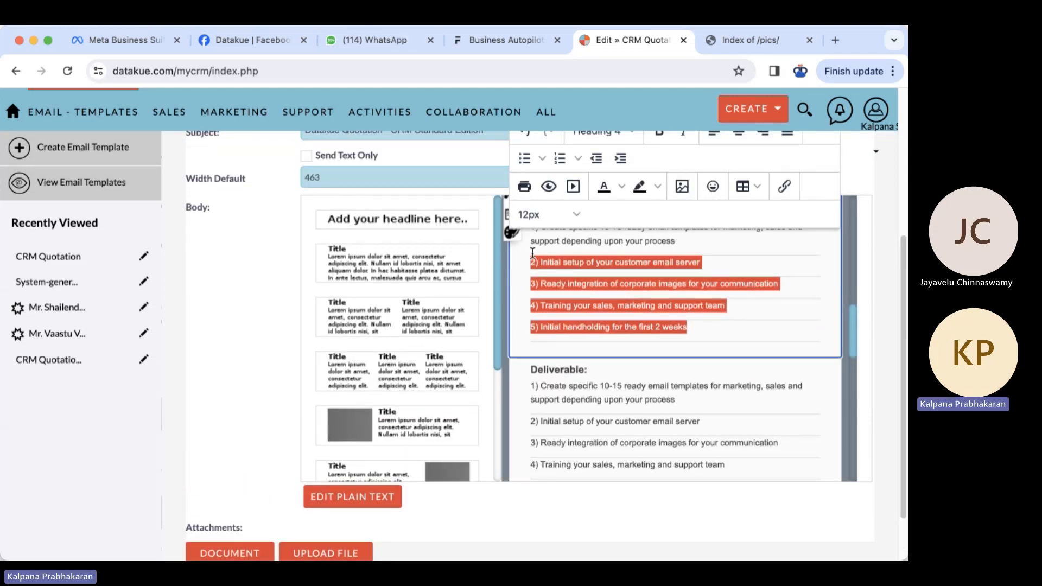
scroll(677, 299, "up", 3)
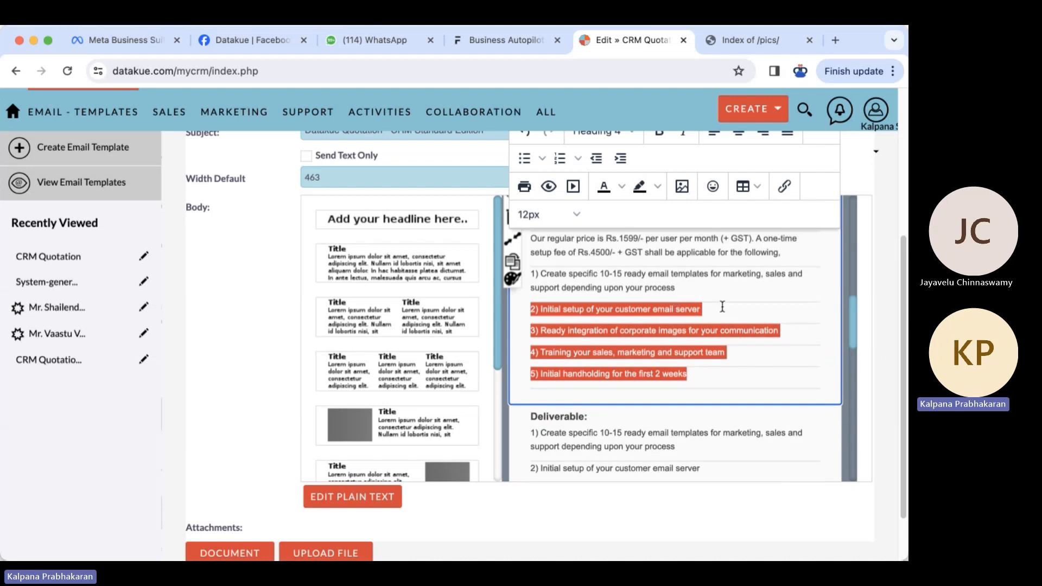
key("shift+Up")
key("shift+Up")
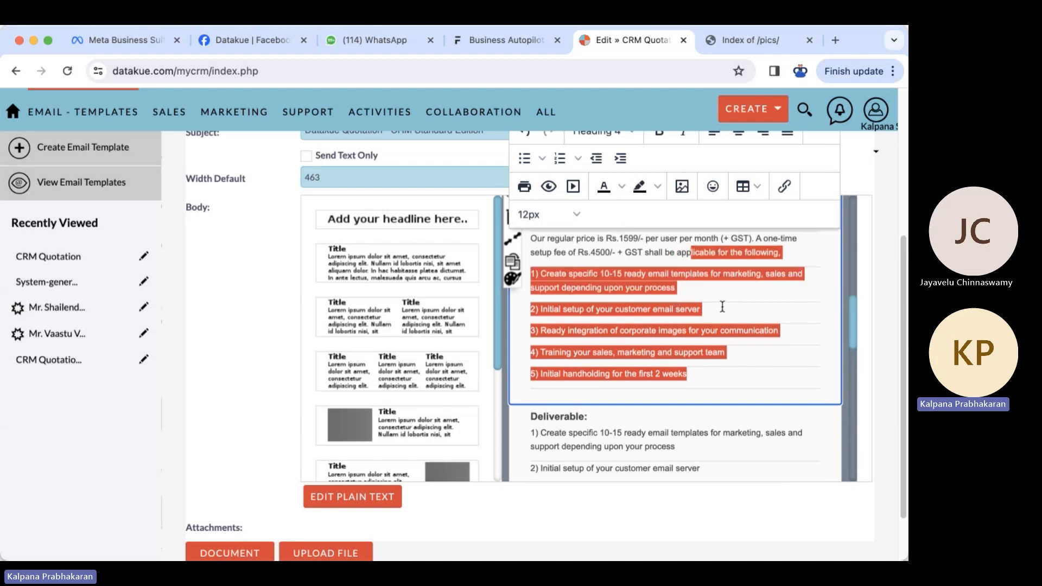
key("shift+Right")
key("shift+Right")
key("shift+Right")
key("shift+Right")
key("shift+Right")
key("shift+Right")
key("shift+Right")
key("shift+Right")
key("shift+Right")
key("shift+Right")
key("shift+Right")
key("shift+Right")
key("shift+Right")
key("shift+Right")
key("shift+Right")
key("shift+Right")
key("shift+Right")
key("shift+Right")
key("shift+Right")
key("shift+Right")
key("shift+Right")
key("shift+Right")
key("shift+Right")
key("shift+Right")
key("shift+Right")
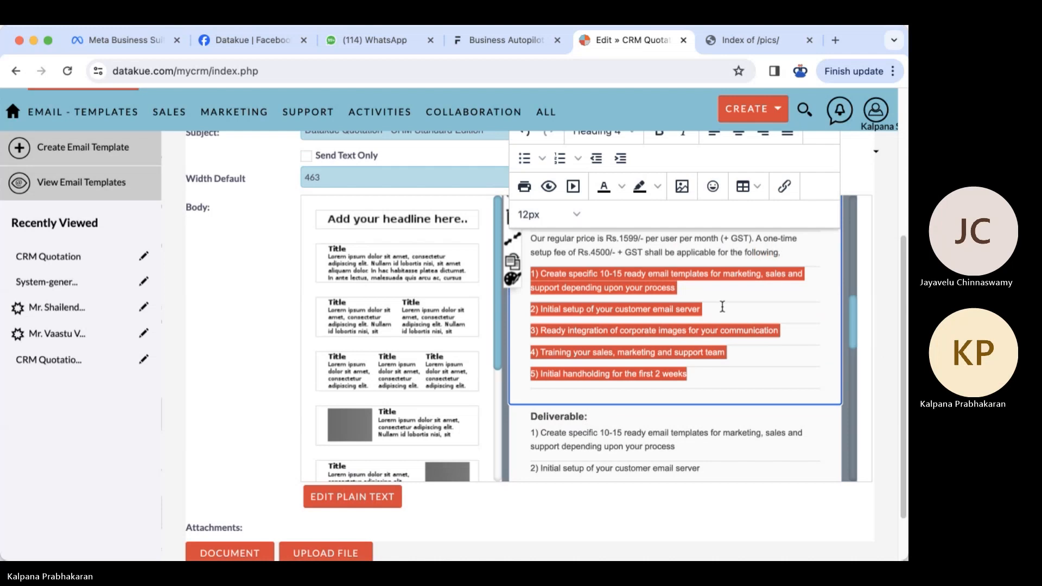
key("BackSpace")
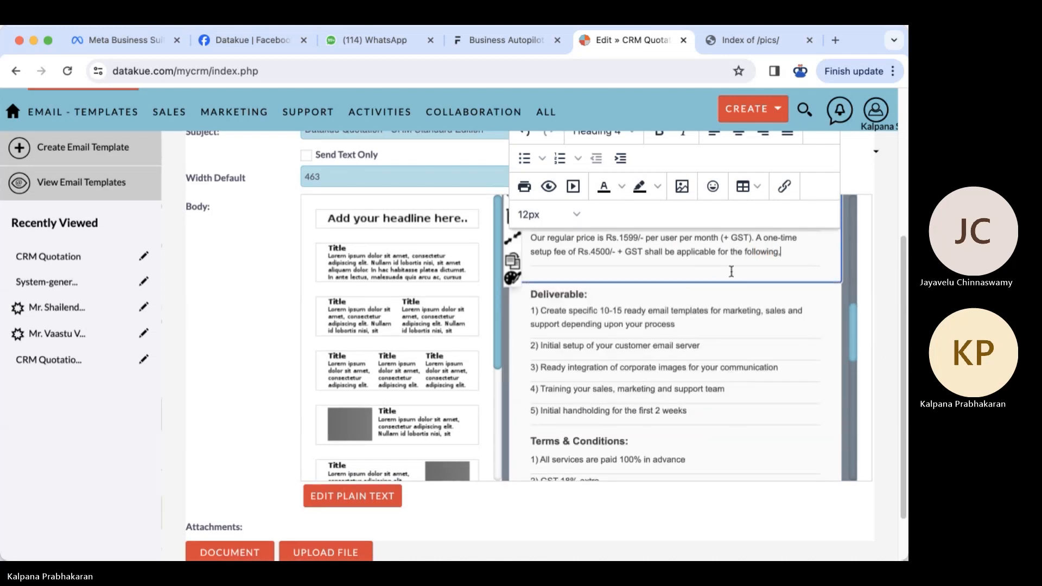
- Replace 'following' in the price paragraph with 'deliverbales listed below' on one line
double_click(752, 251)
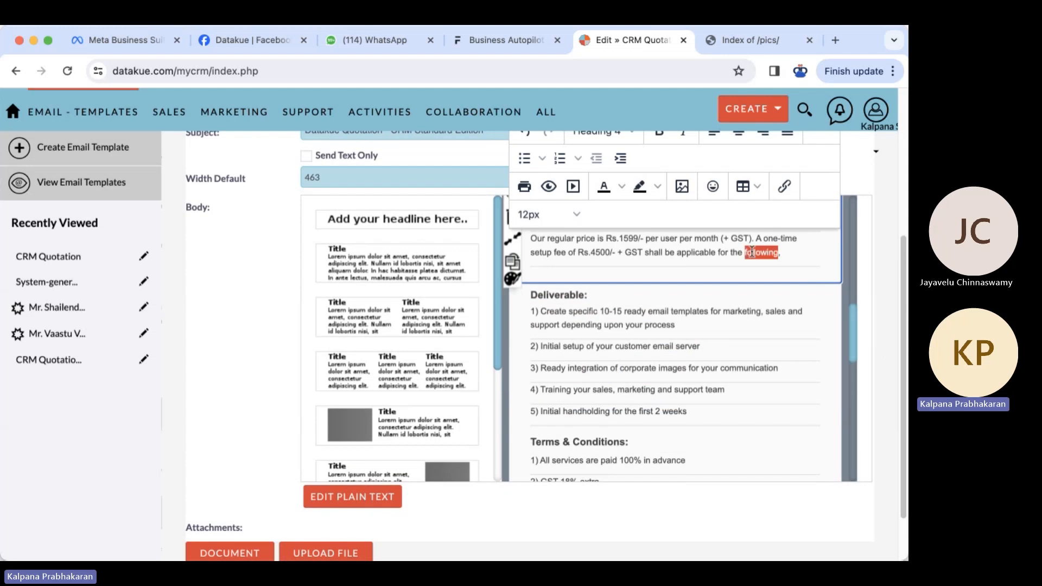
type("deliver")
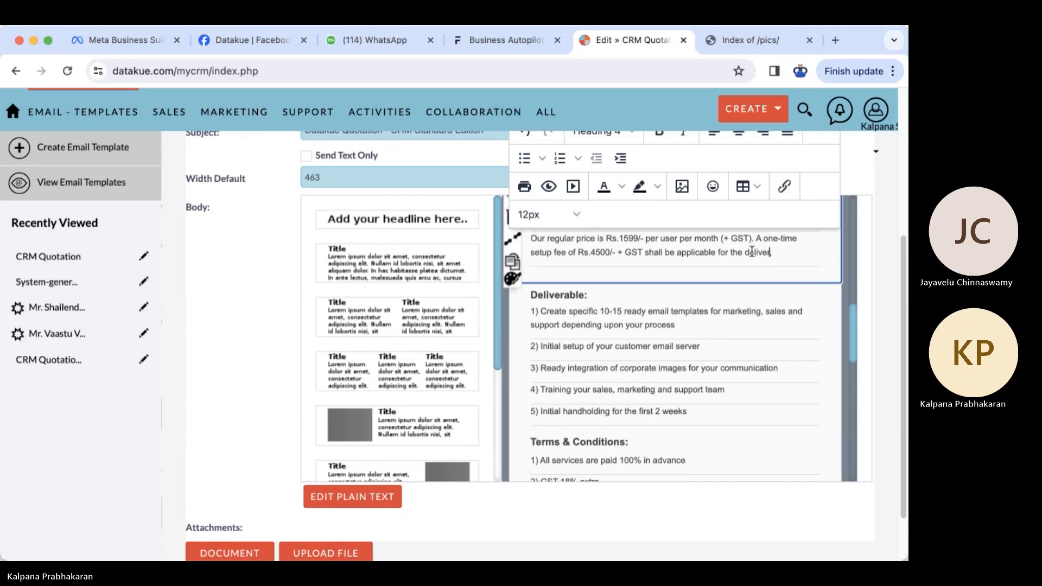
type("bales below")
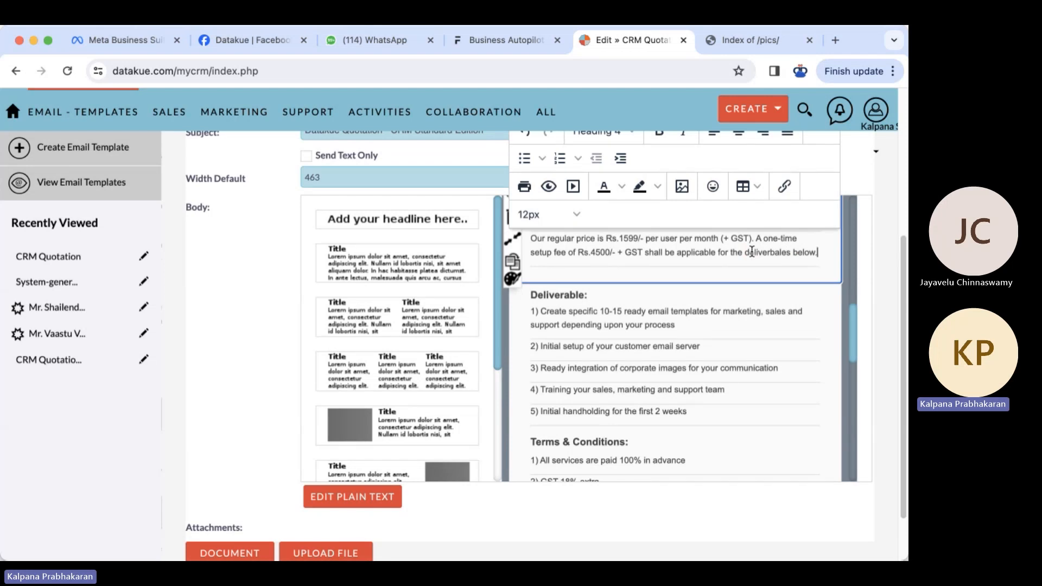
left_click(794, 251)
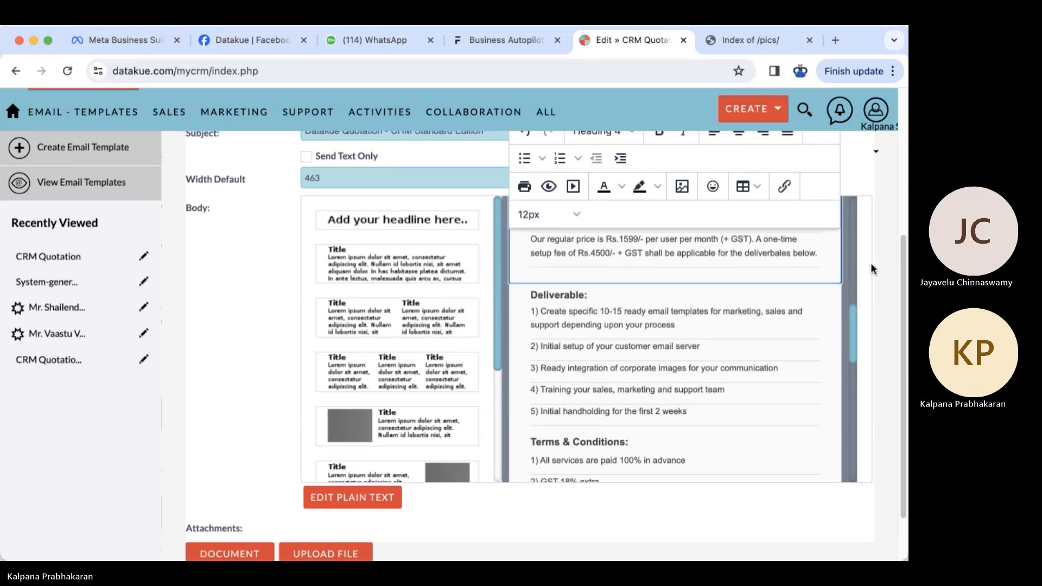
key("shift+Return")
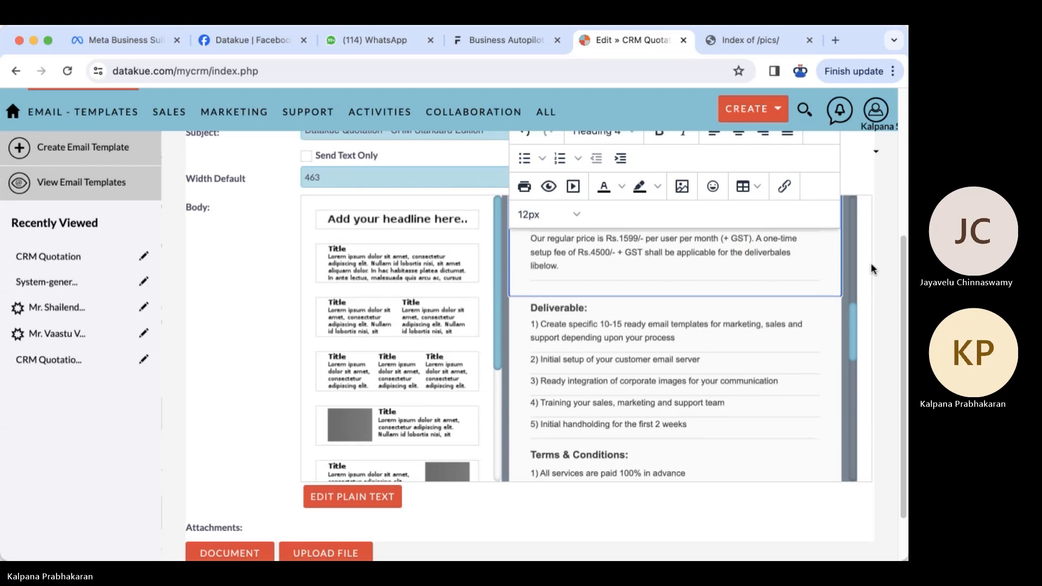
type("listed")
key("Home")
key("BackSpace")
- Add an empty line after the fifth deliverable in the Deliverables block
left_click(580, 312)
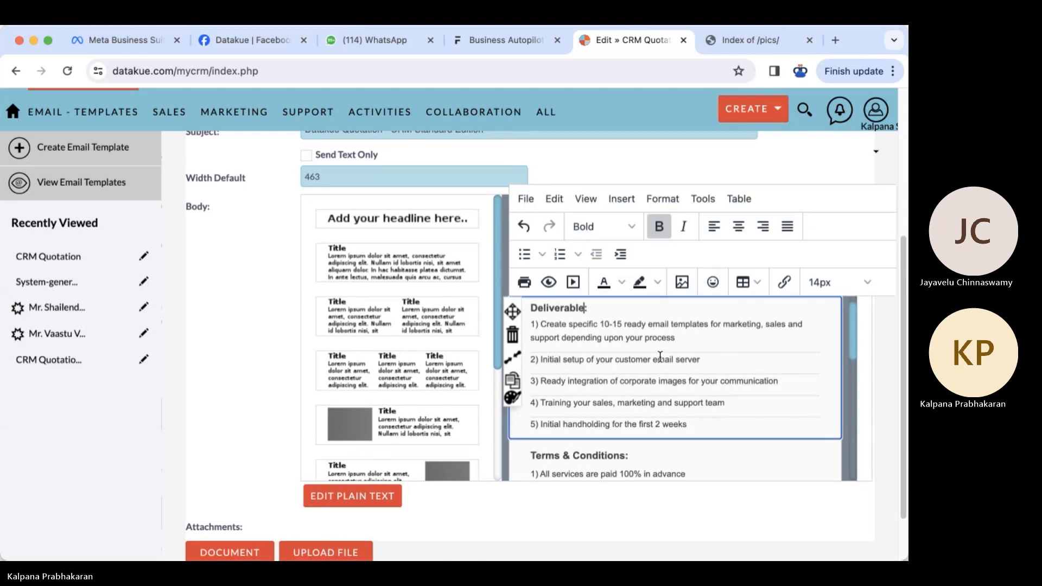
left_click(707, 425)
key("Return")
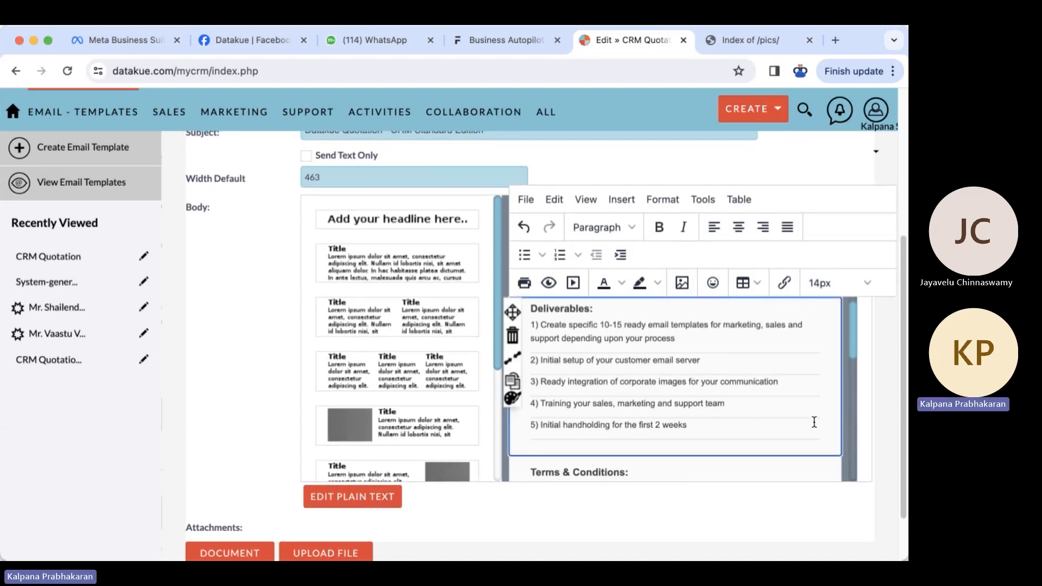
scroll(866, 400, "up", 1)
scroll(865, 394, "up", 3)
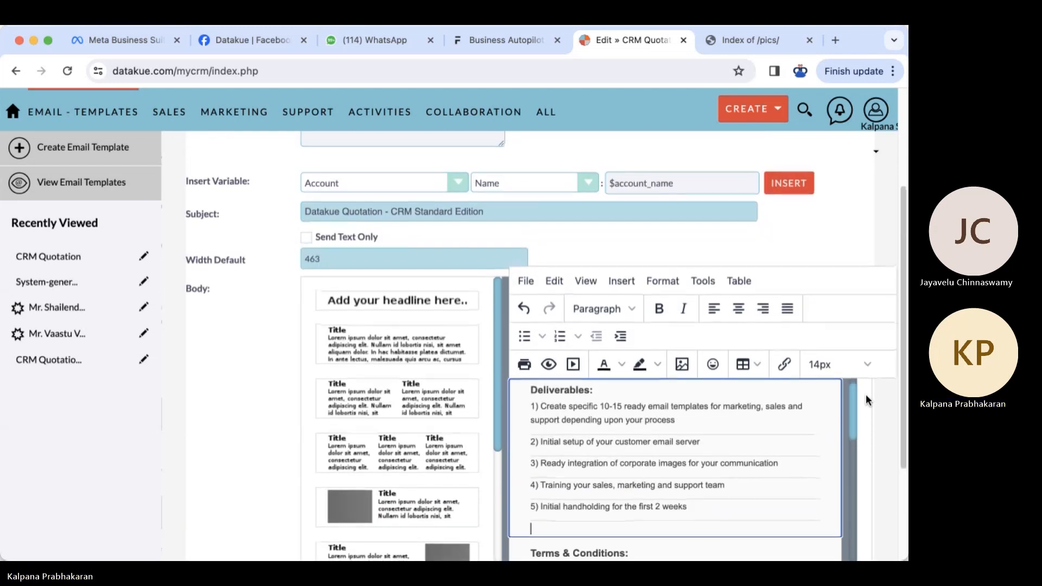
scroll(852, 404, "up", 2)
scroll(850, 398, "up", 4)
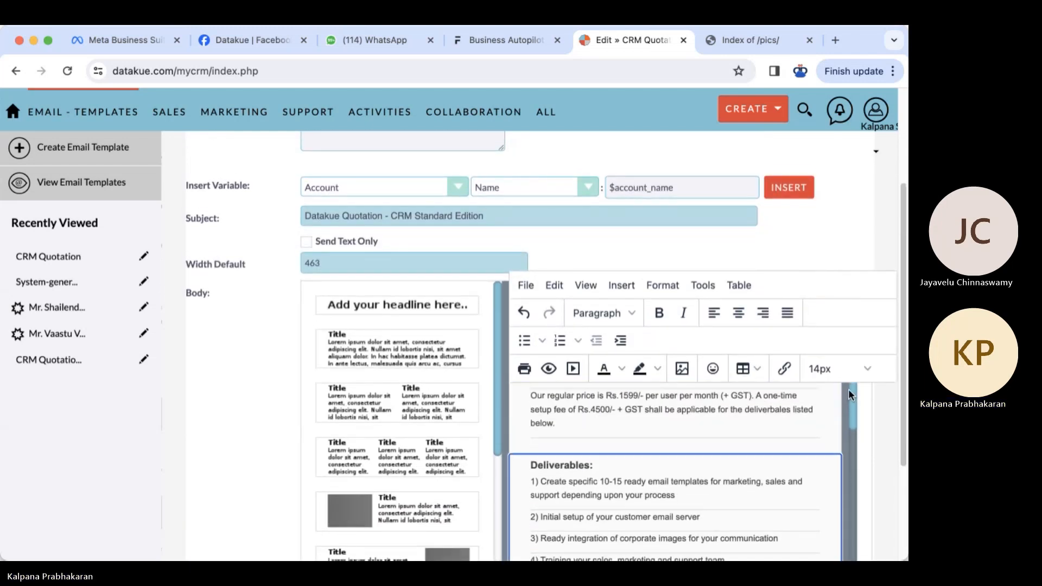
- Save the edited CRM Quotation template from the top of its edit form
left_click_drag(851, 381, 861, 480)
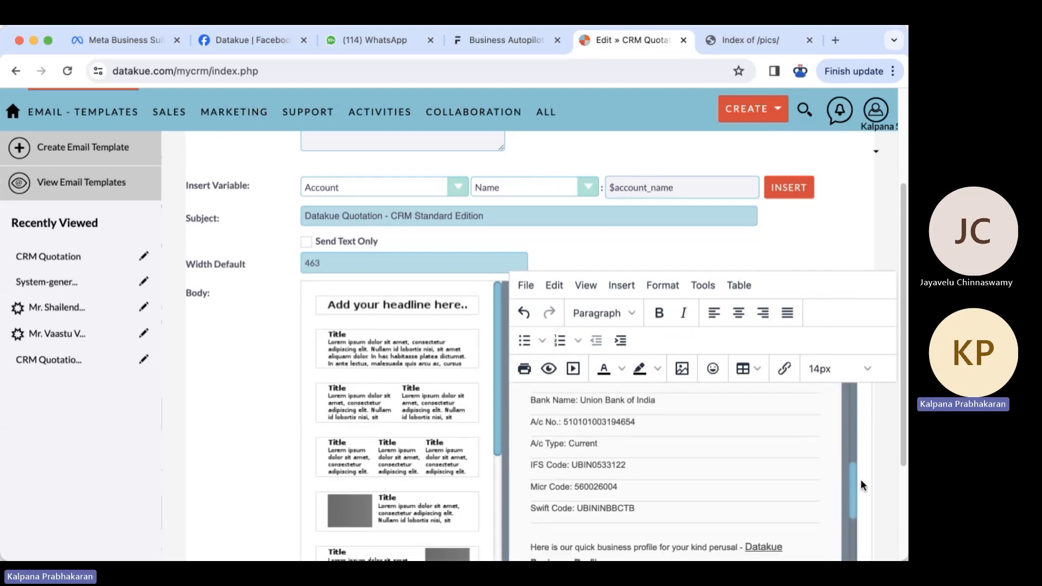
scroll(293, 347, "up", 3)
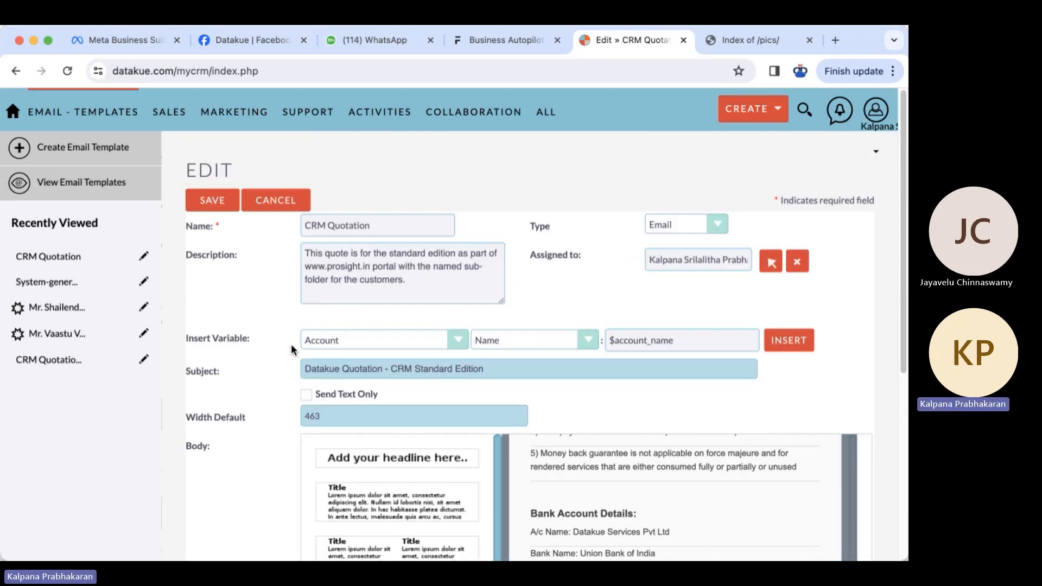
left_click(220, 202)
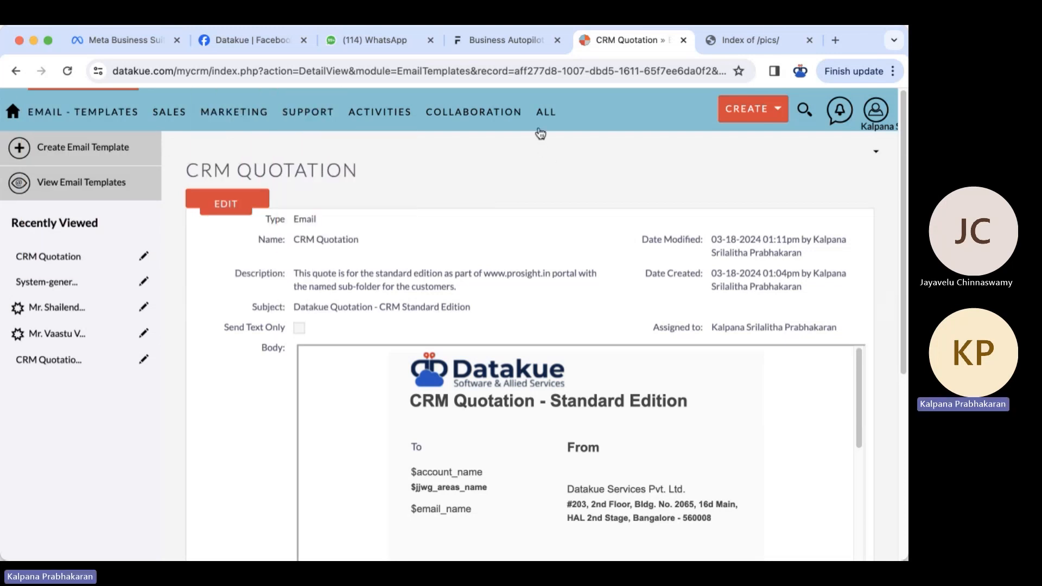
mouse_move(542, 111)
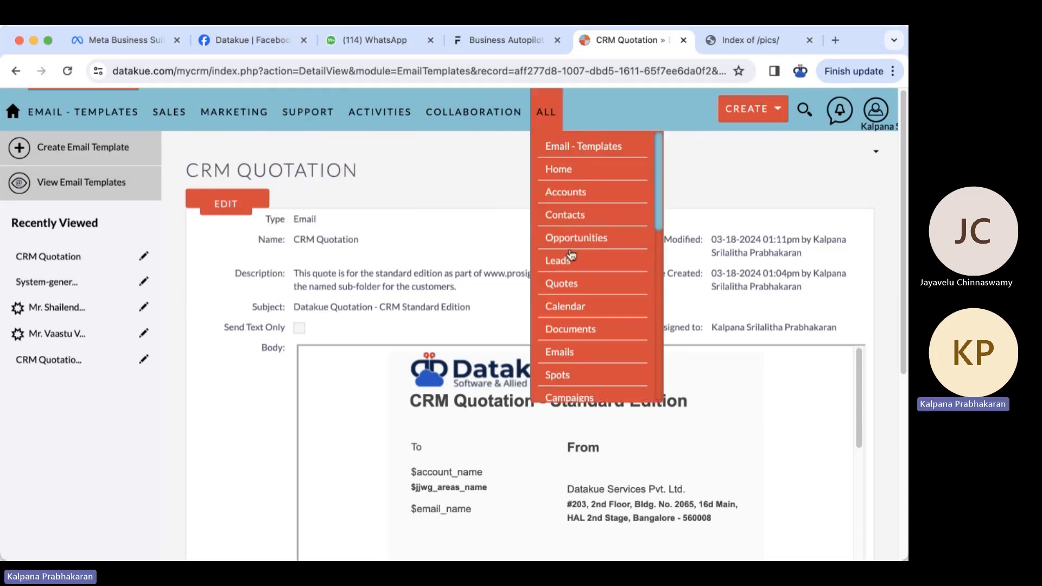
- Compose a new email in Emails using the CRM Quotation template, subject 'Datakue Quotation - CRM Standard Edition'
scroll(570, 271, "down", 1)
left_click(552, 352)
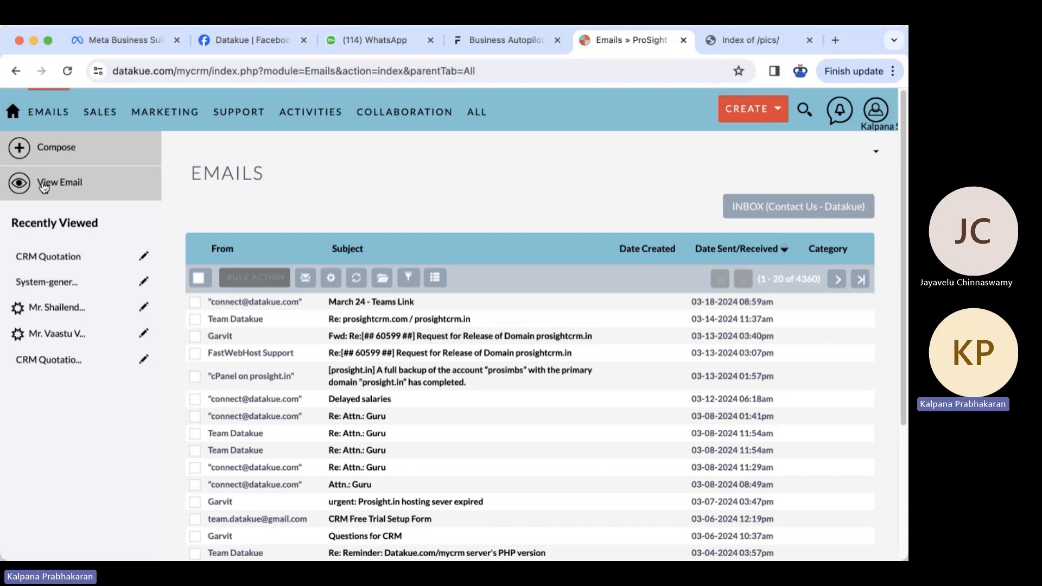
left_click(69, 153)
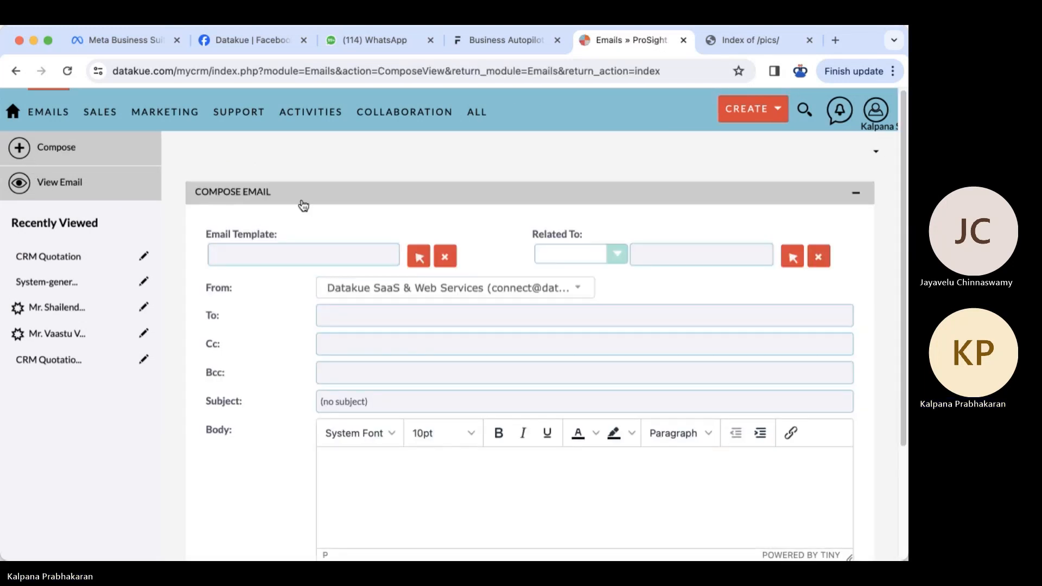
left_click(419, 256)
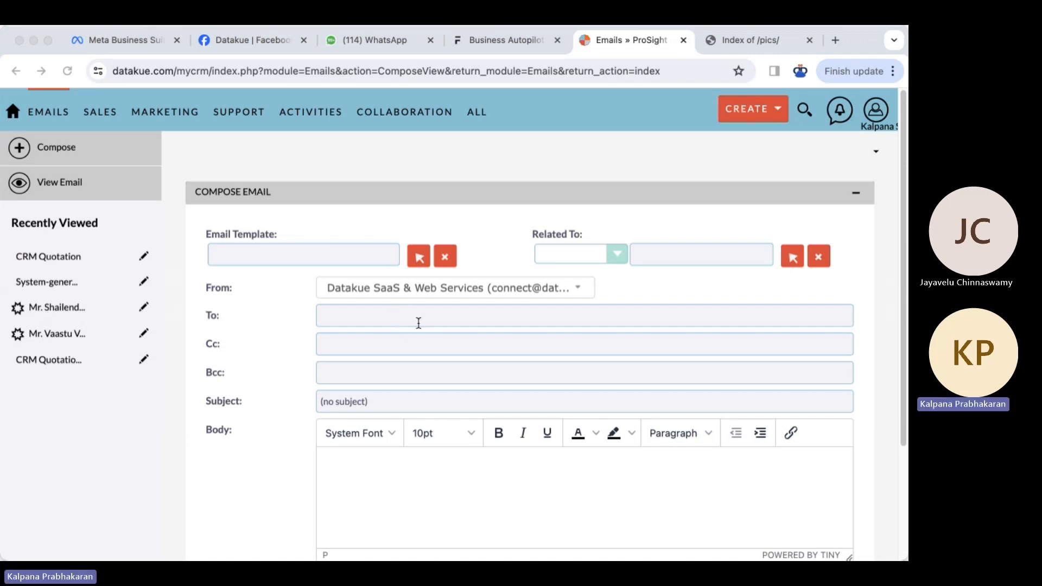
left_click(32, 313)
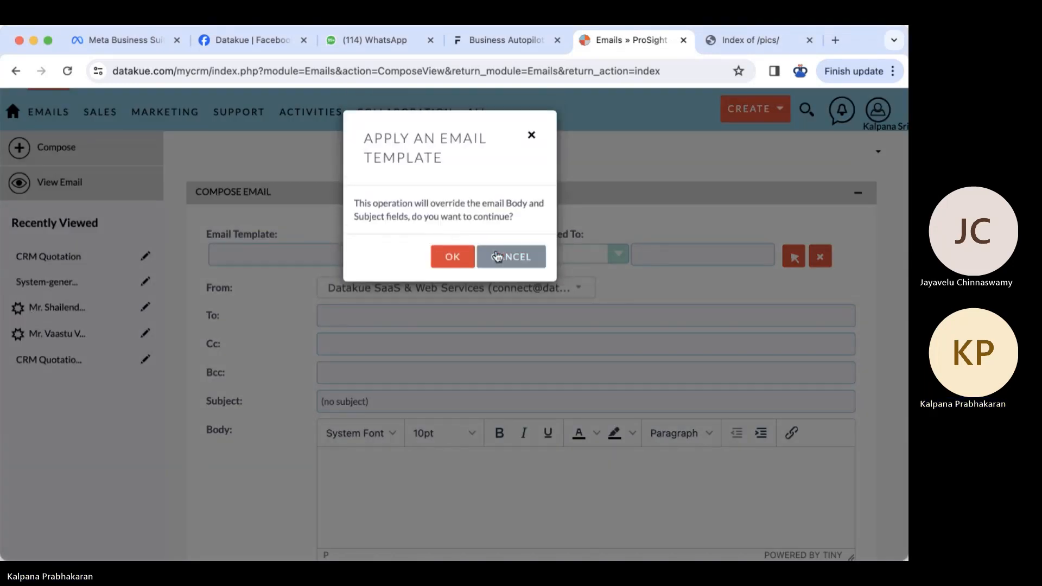
left_click(461, 259)
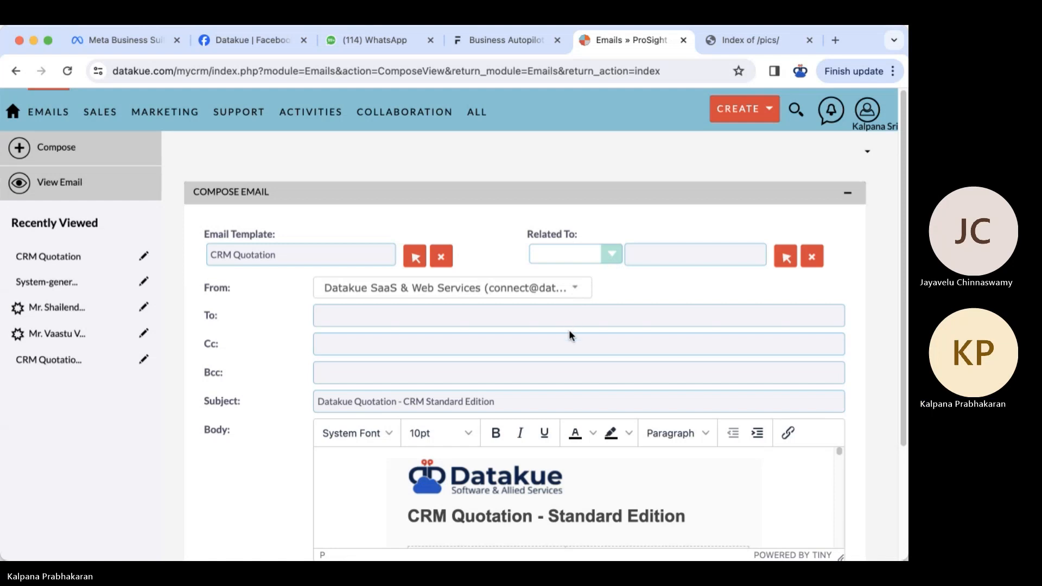
- Clear the Related To record and reset its record type to blank
left_click(653, 254)
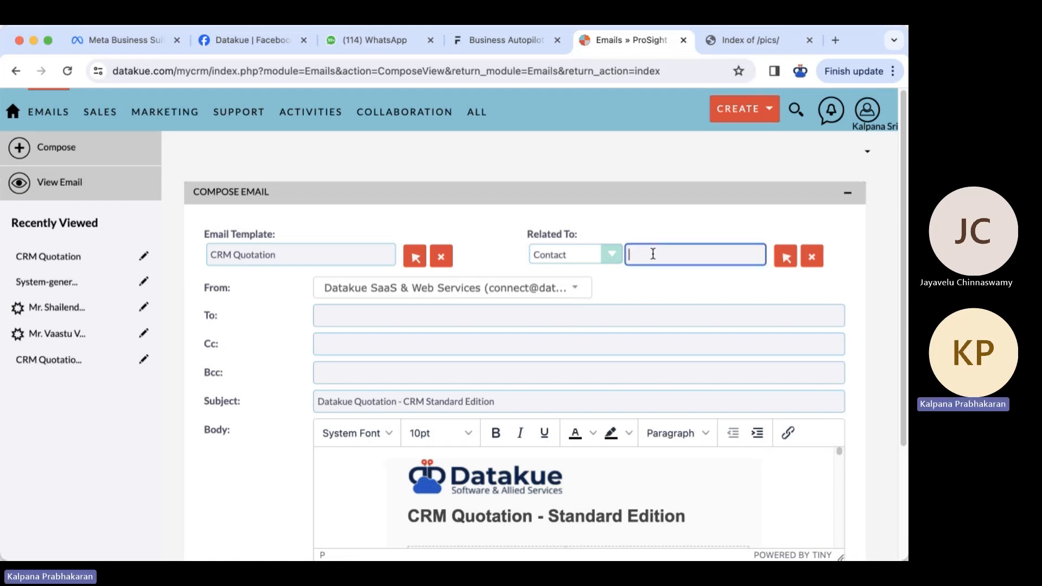
left_click(658, 296)
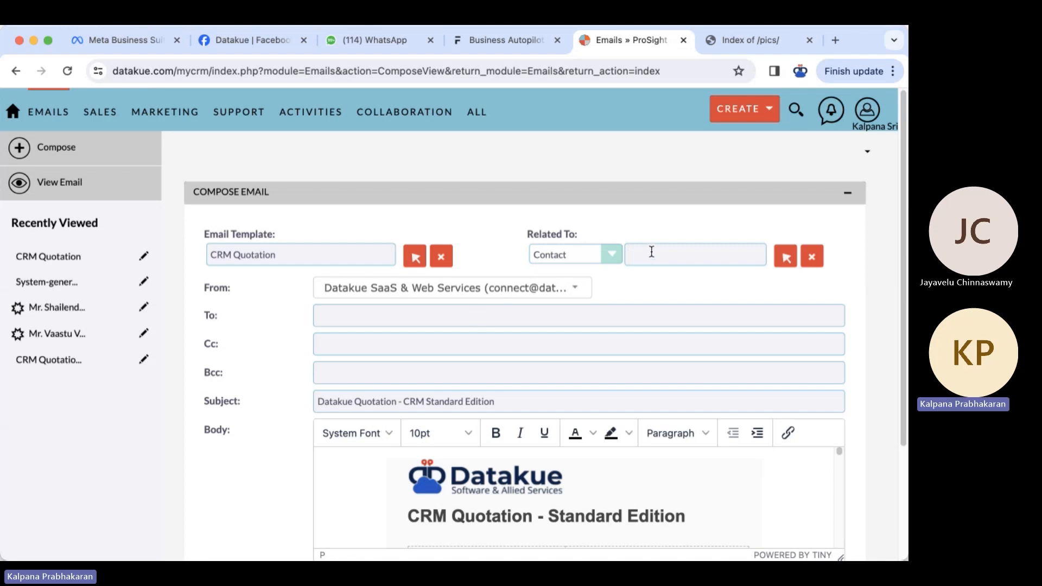
left_click(613, 255)
left_click(599, 173)
- Enter the recipient's e-mail address in To and send the quotation email
left_click(361, 317)
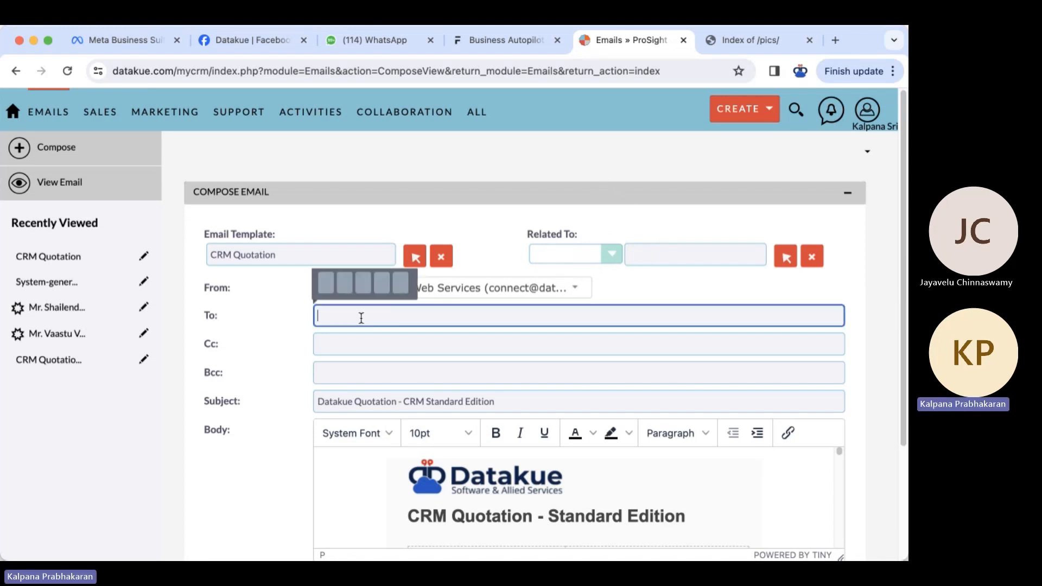
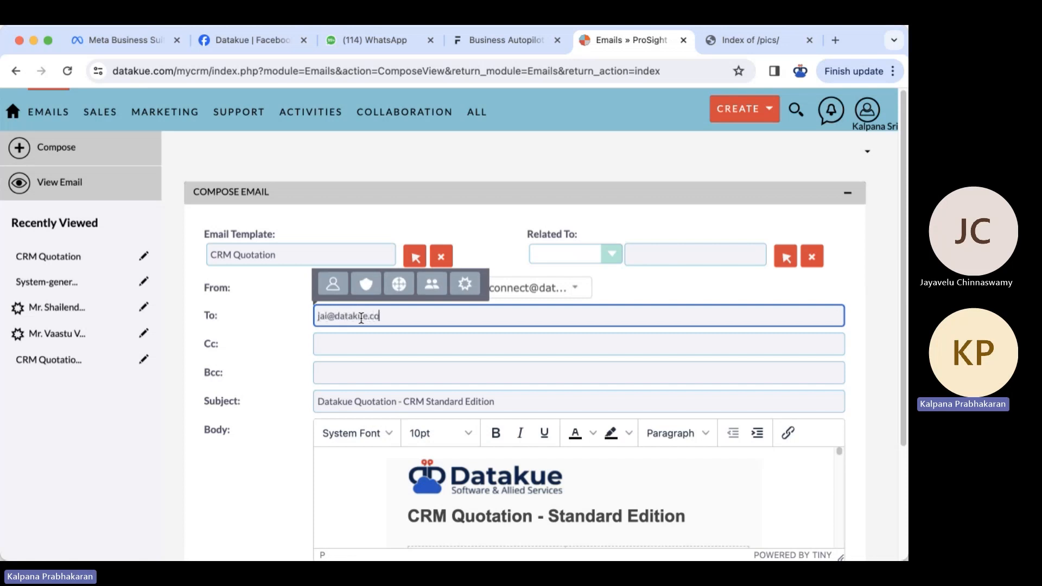
left_click(269, 470)
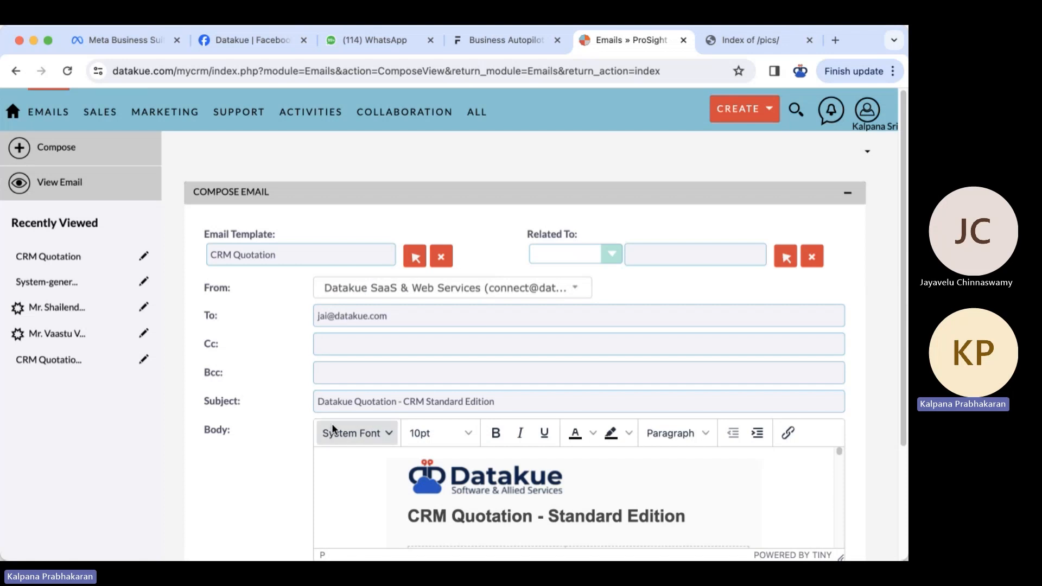
scroll(250, 496, "down", 3)
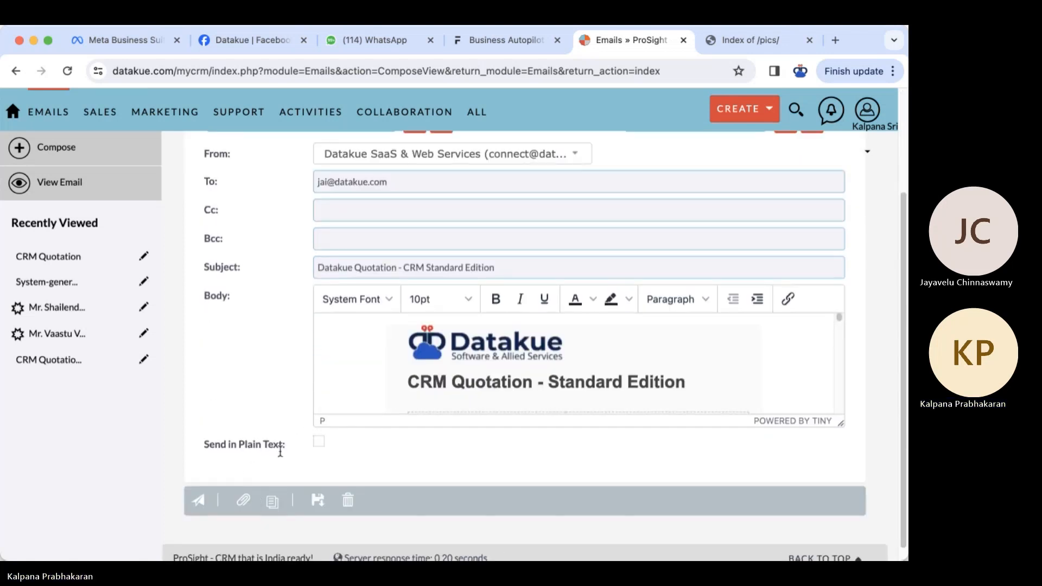
scroll(412, 469, "down", 1)
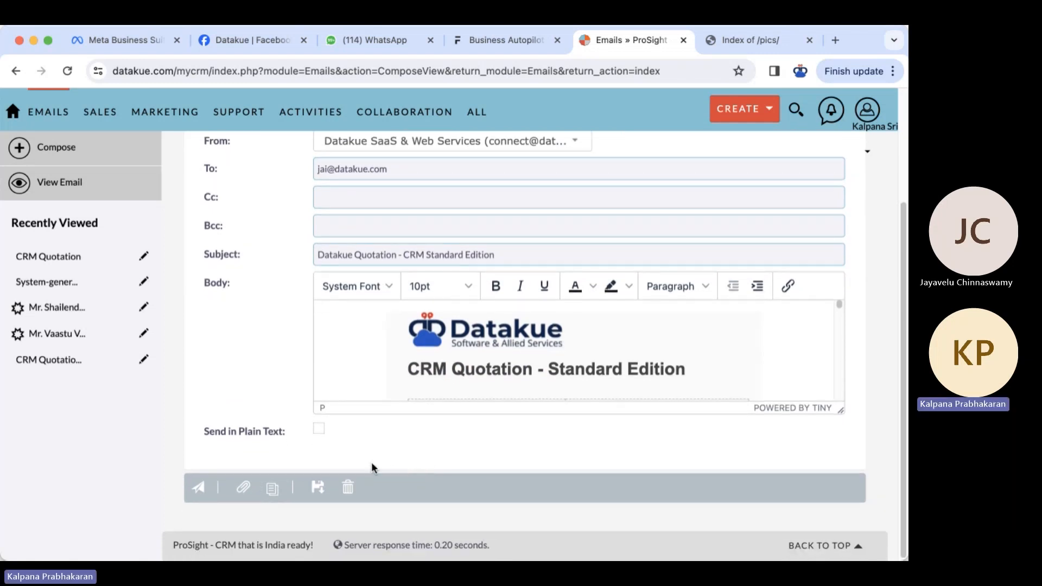
left_click(198, 489)
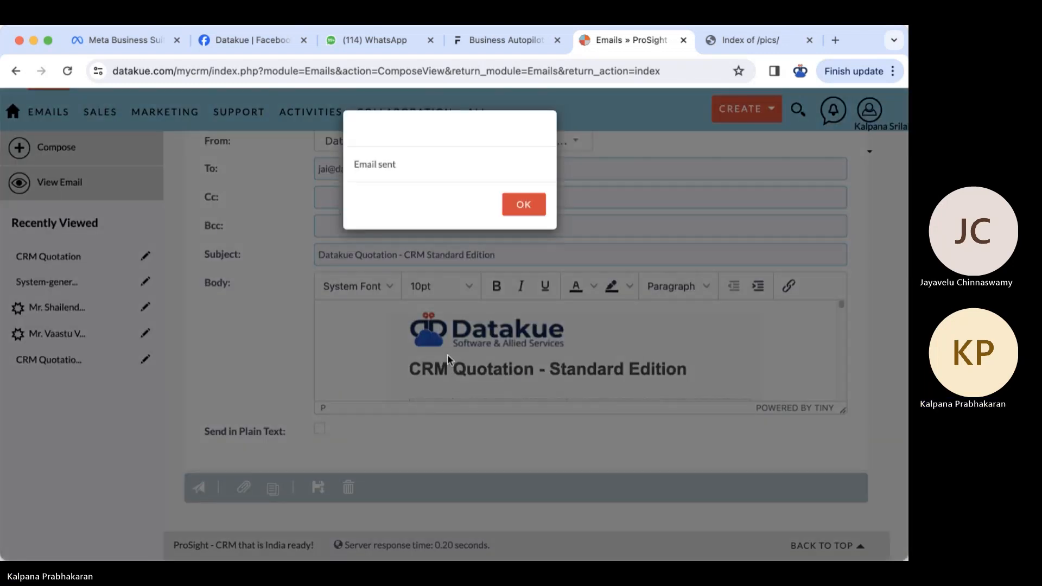
left_click(523, 205)
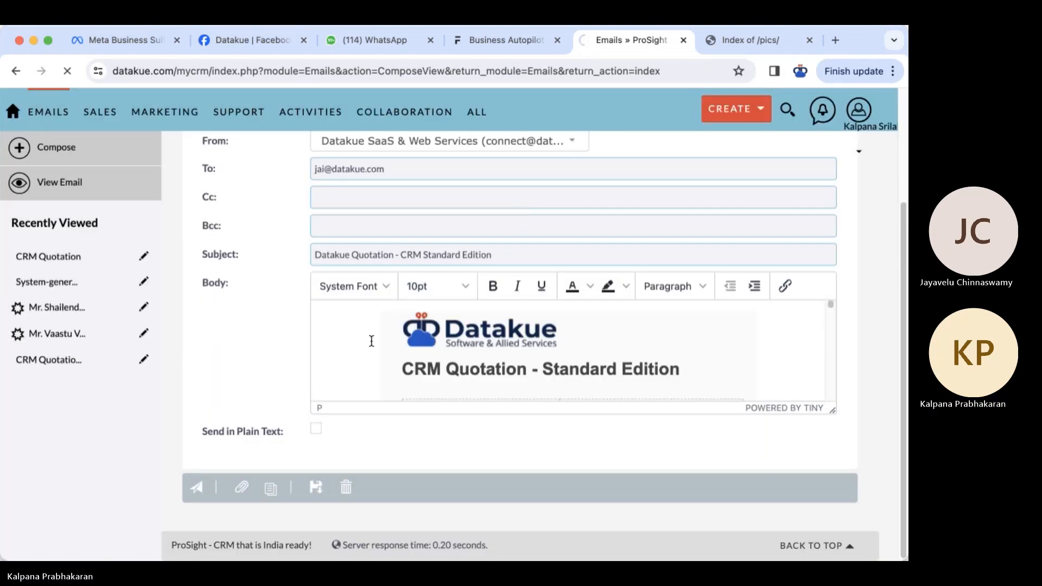